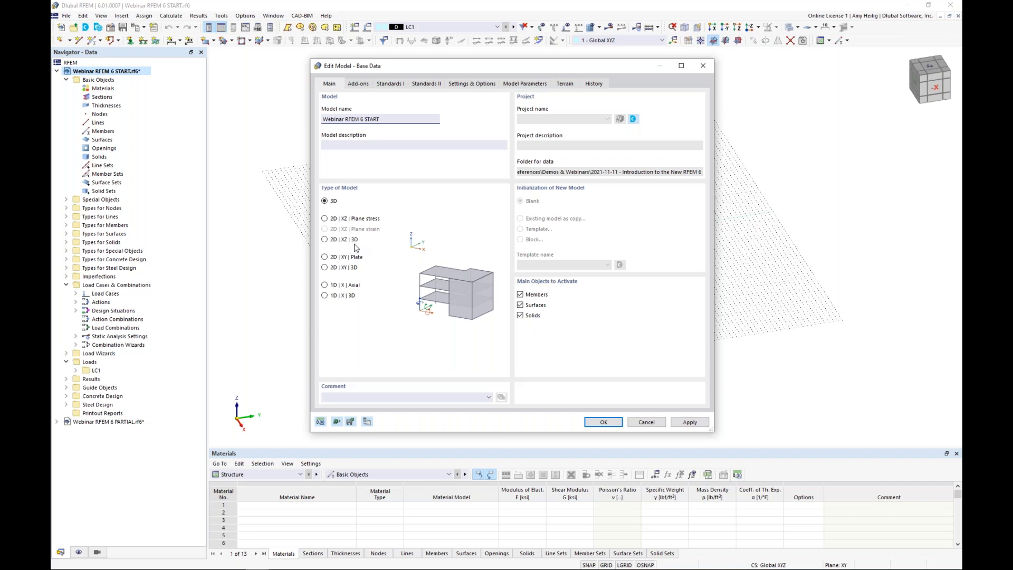
# Step: Review the model's available add-ons and the standard groups offered for concrete and steel design
pyautogui.click(364, 86)
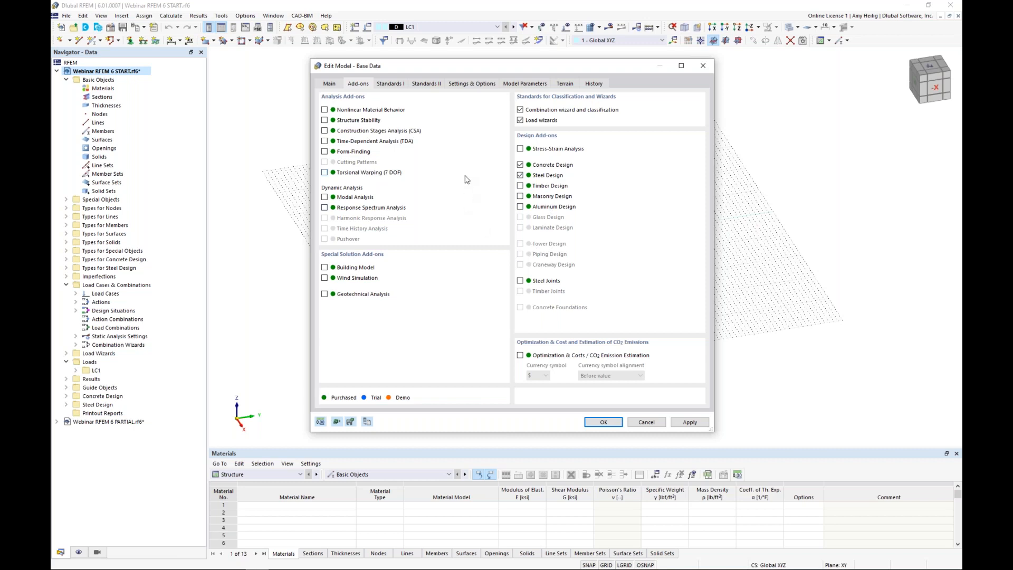
pyautogui.click(391, 86)
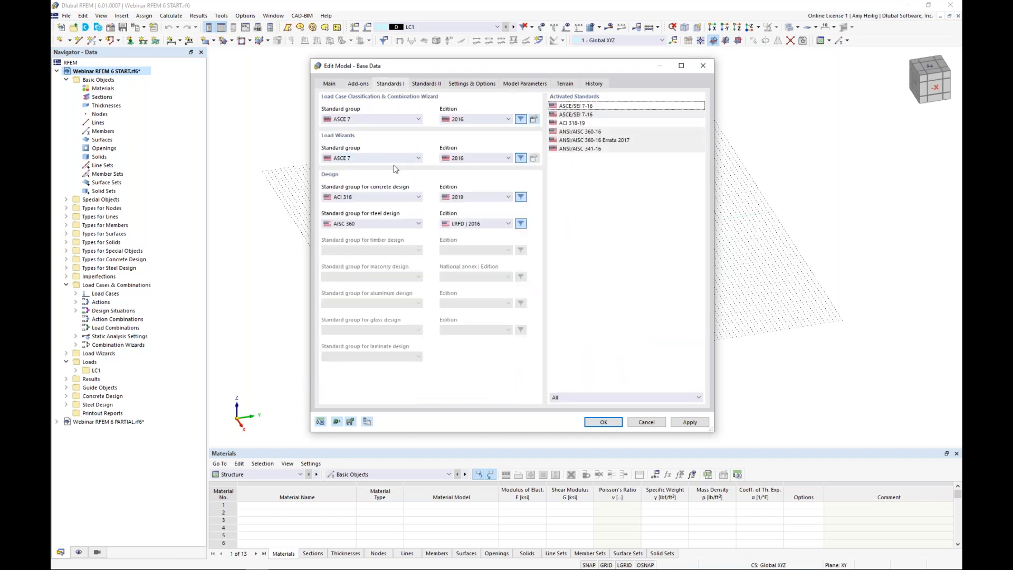
pyautogui.click(388, 198)
pyautogui.click(389, 199)
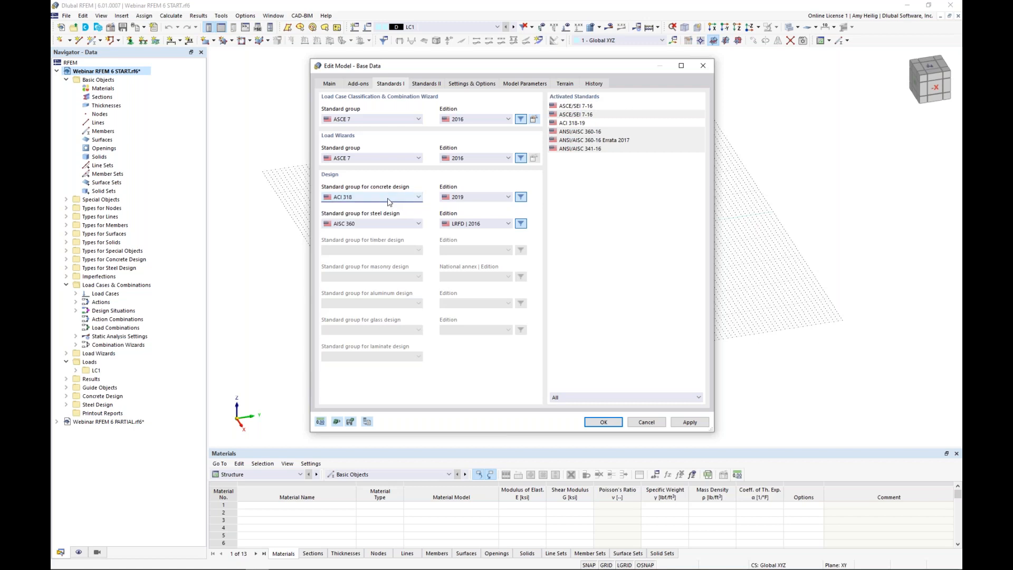
pyautogui.click(394, 226)
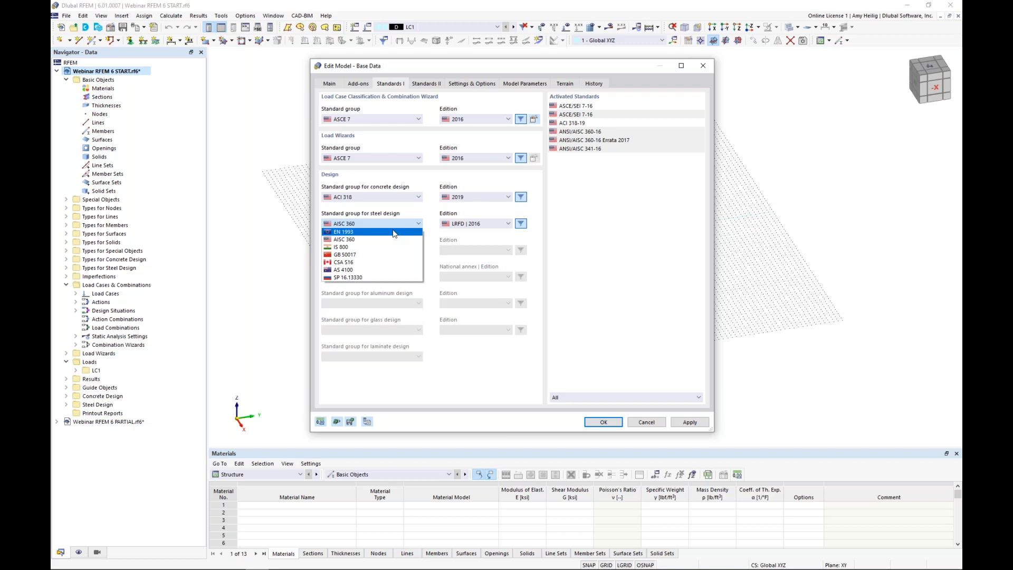
pyautogui.click(434, 241)
pyautogui.click(402, 199)
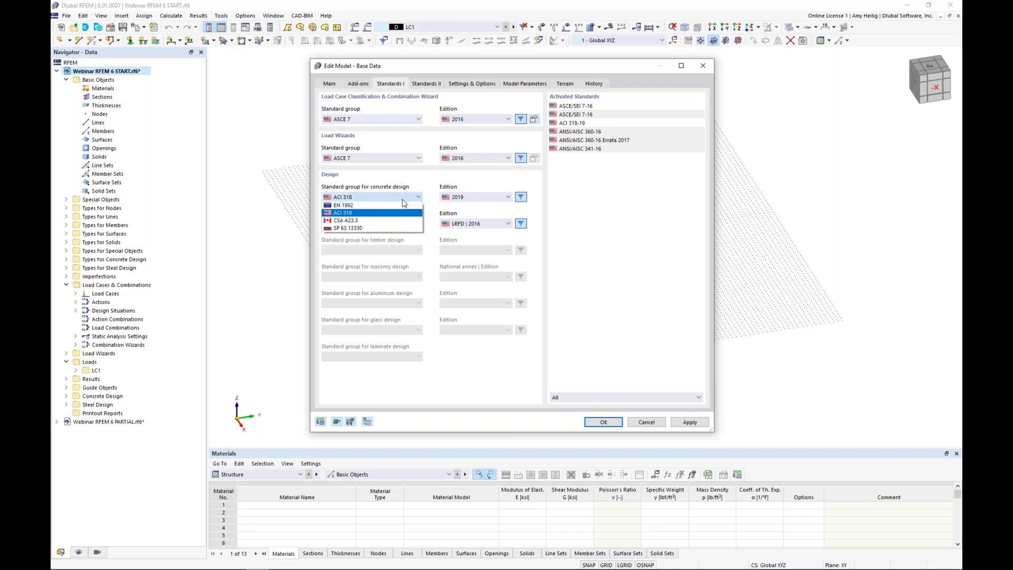
pyautogui.click(427, 182)
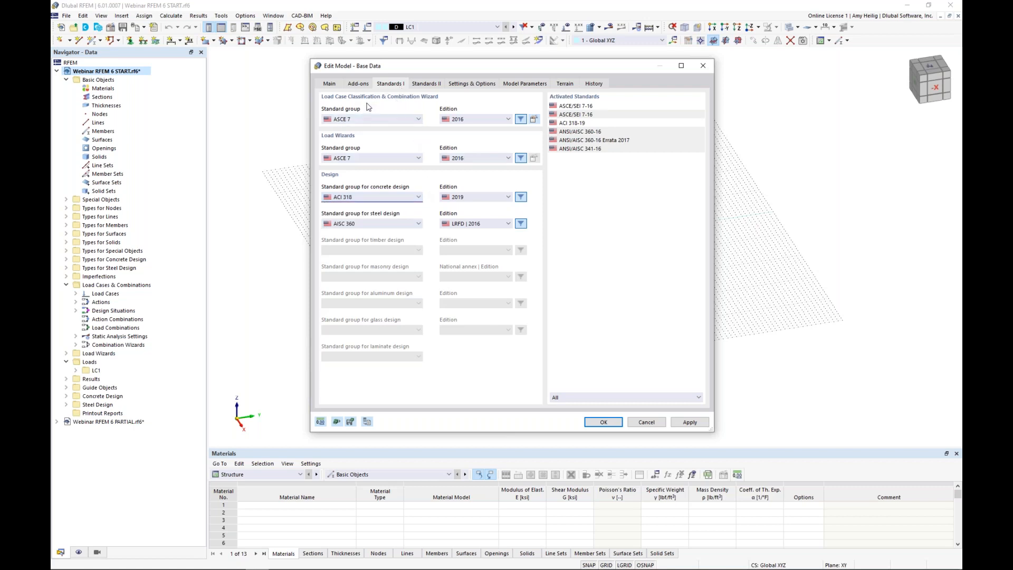
# Step: Review the load combination standard groups and the global and local axis orientation, and accept the base data
pyautogui.click(376, 120)
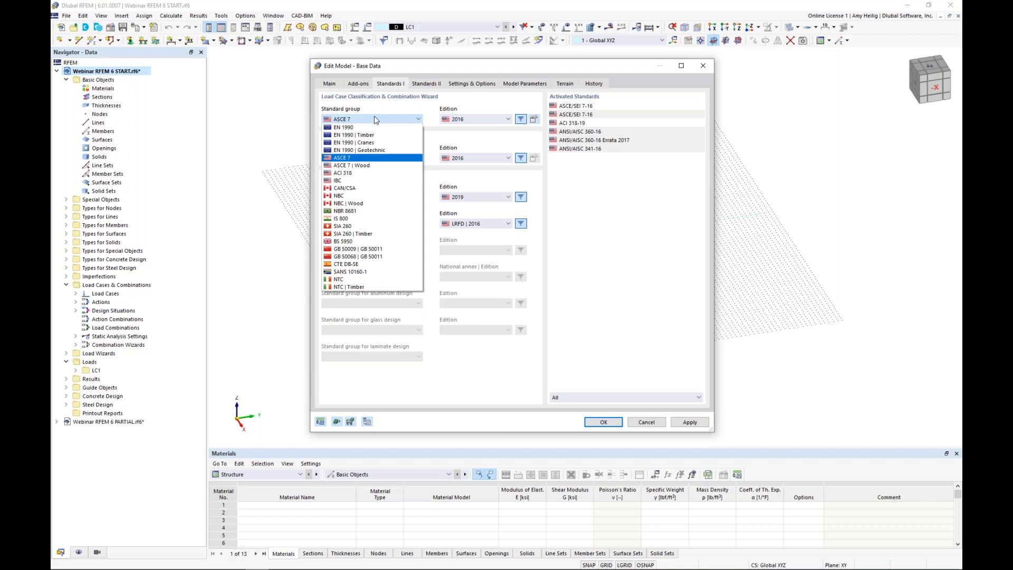
pyautogui.click(414, 105)
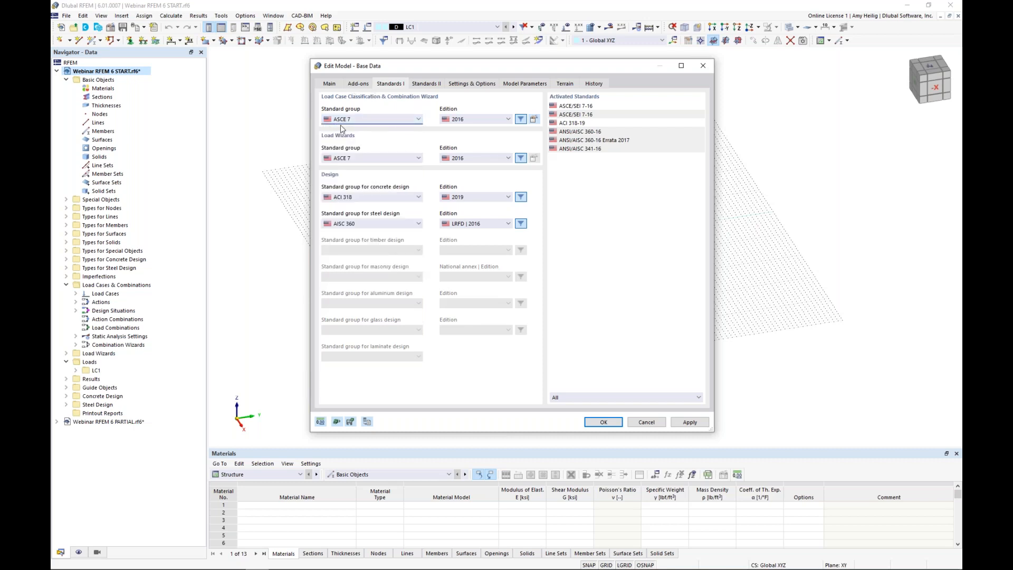
pyautogui.click(468, 88)
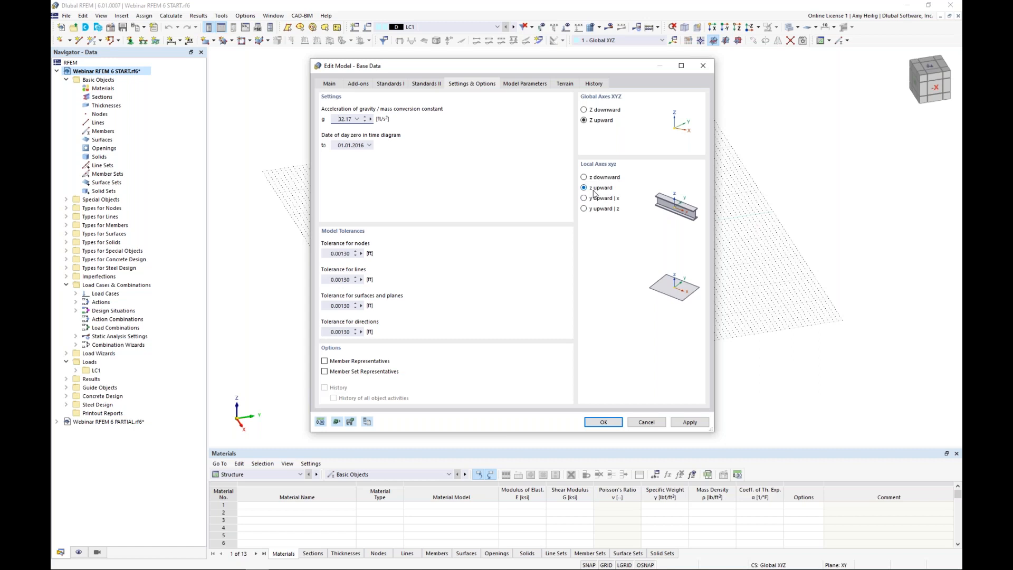
pyautogui.click(602, 421)
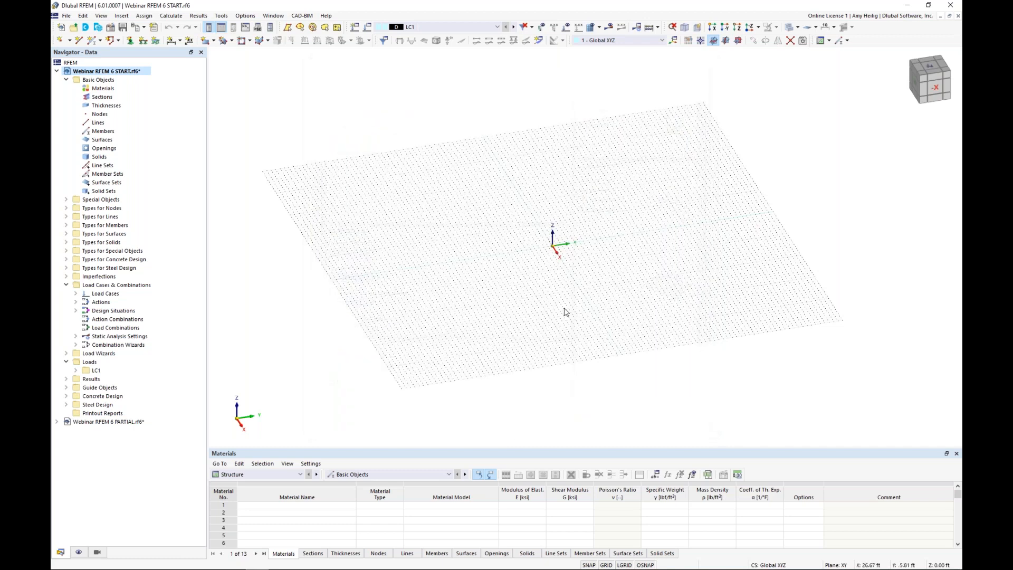
pyautogui.keyDown('ctrl'); pyautogui.moveTo(566, 267); pyautogui.dragTo(658, 204, button='middle'); pyautogui.keyUp('ctrl')
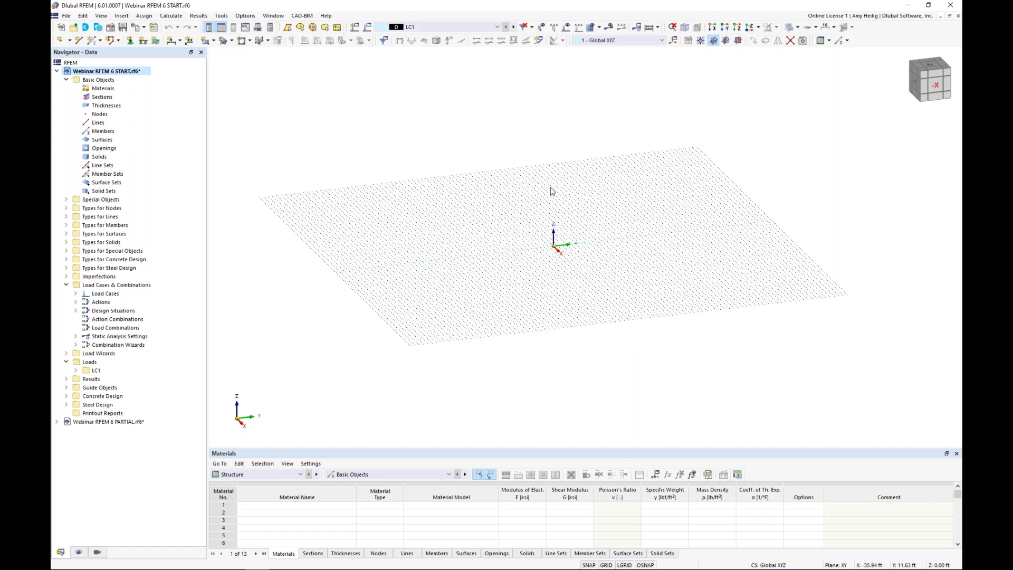
pyautogui.click(491, 474)
pyautogui.scroll(1, 527, 260)
pyautogui.scroll(2, 579, 272)
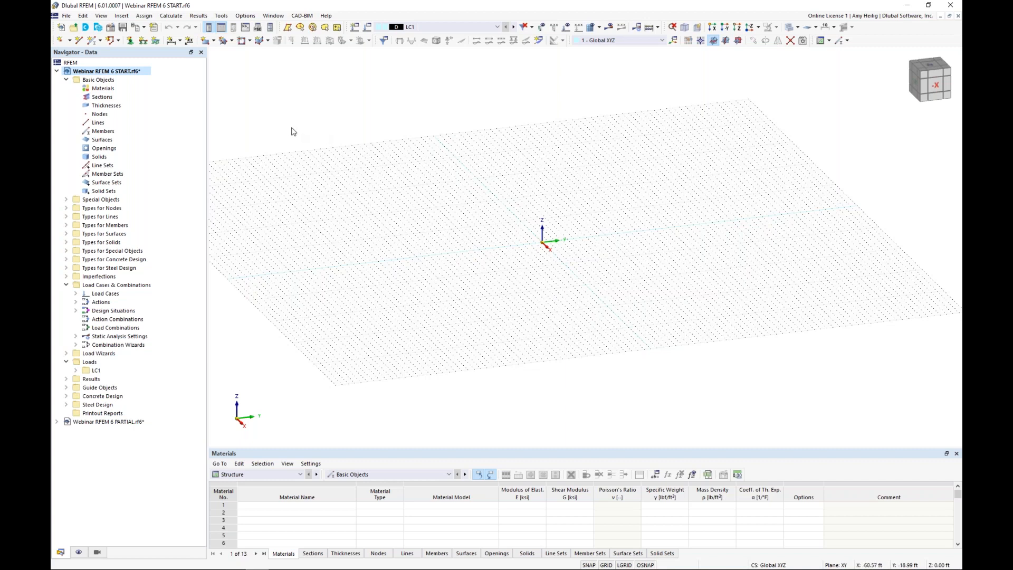
# Step: Look at the dark and white background presets in the display properties, and close them without applying changes
pyautogui.click(247, 18)
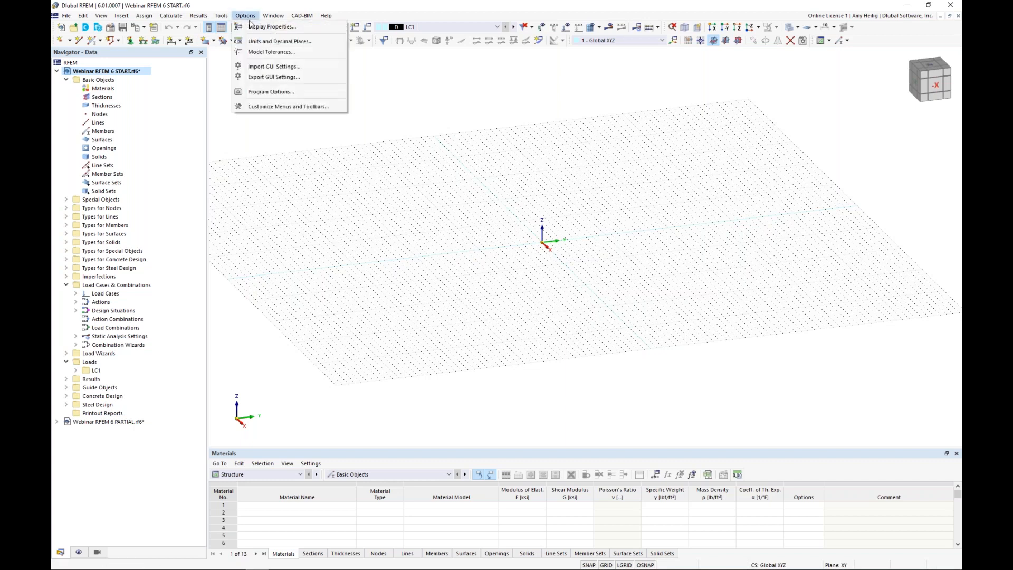
pyautogui.click(253, 27)
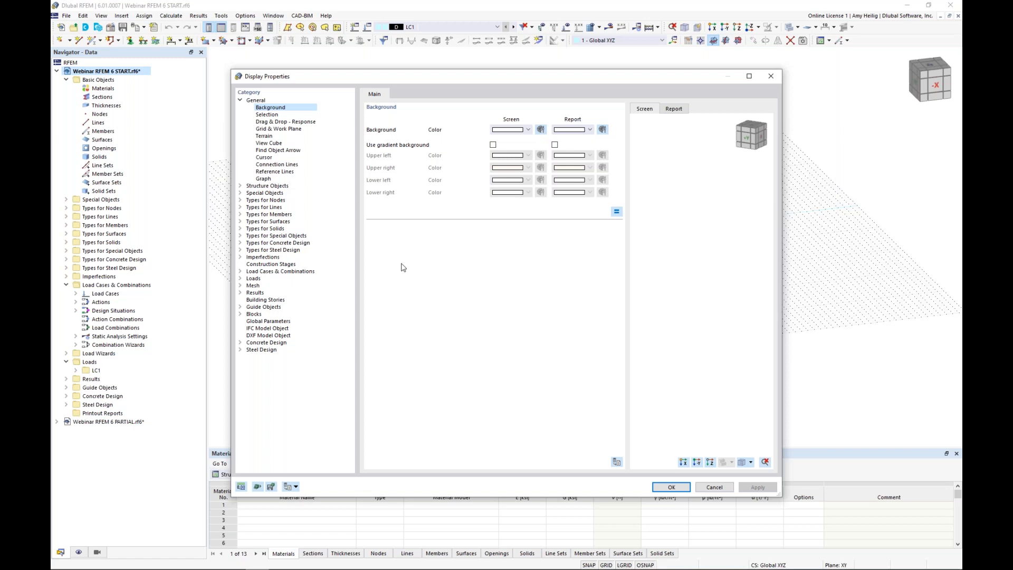
pyautogui.click(296, 486)
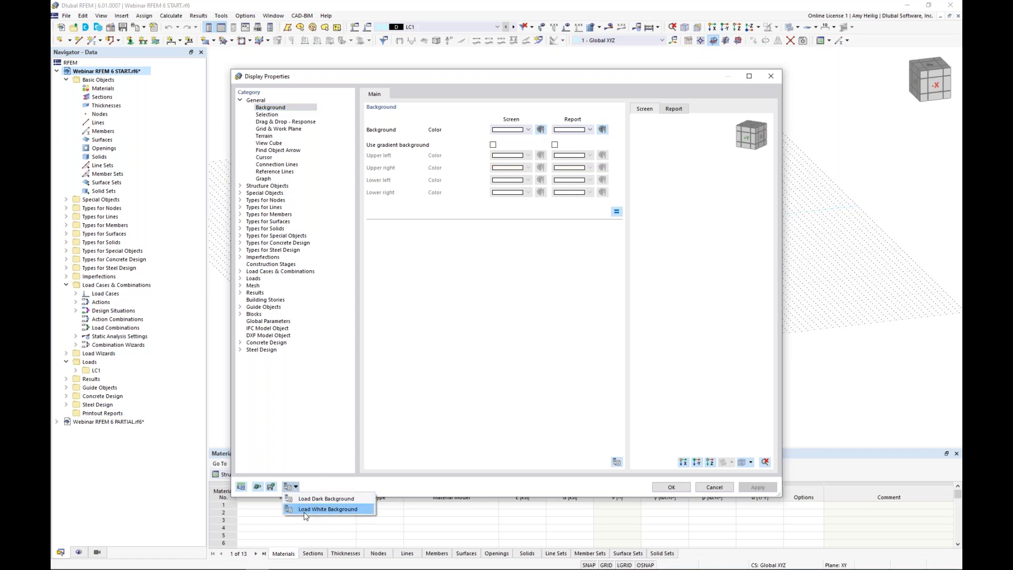
pyautogui.click(361, 509)
pyautogui.click(713, 487)
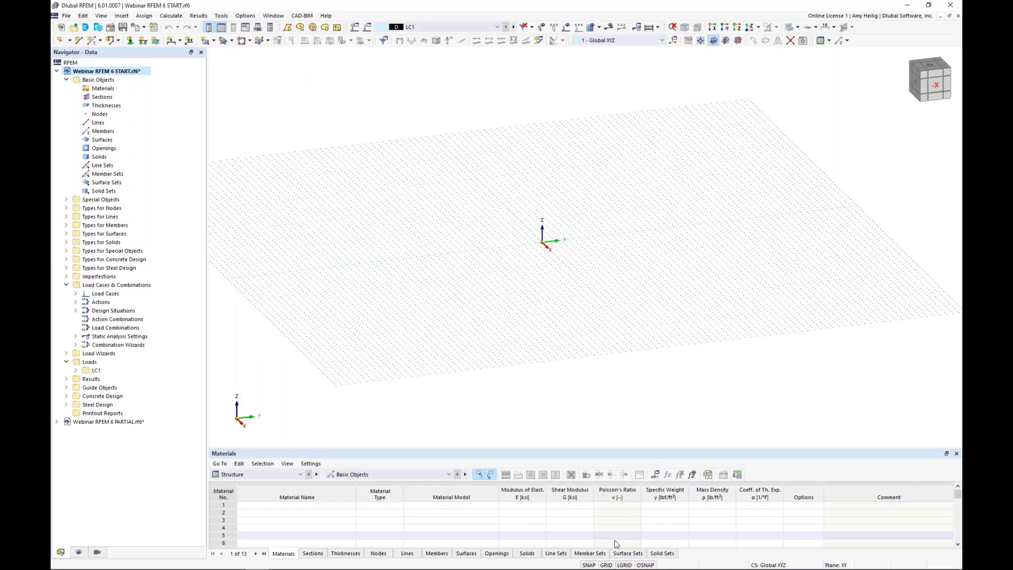
# Step: Review the work plane's grid point spacing and snap settings, and the available object snap options
pyautogui.rightClick(609, 564)
pyautogui.click(629, 556)
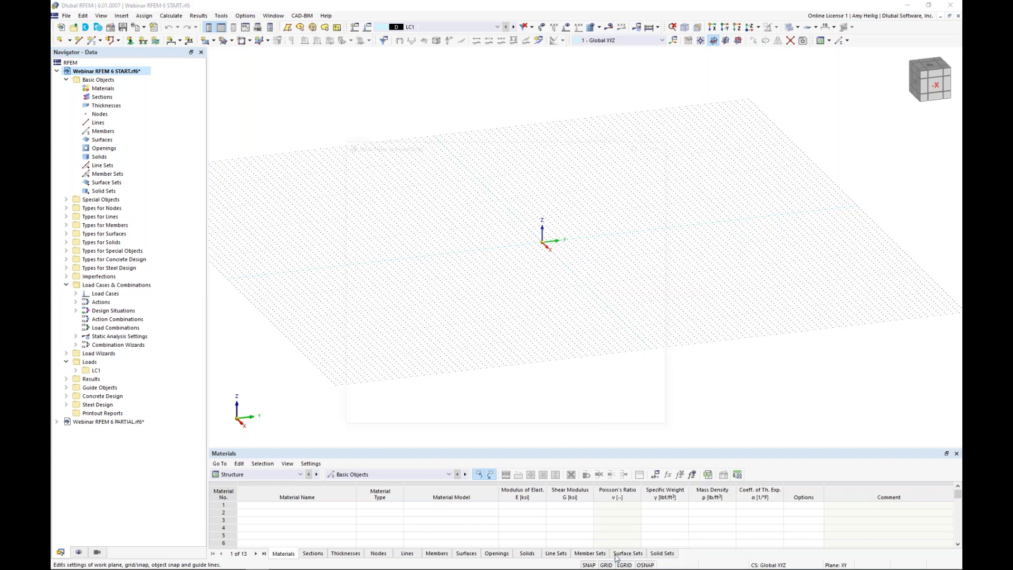
pyautogui.click(488, 352)
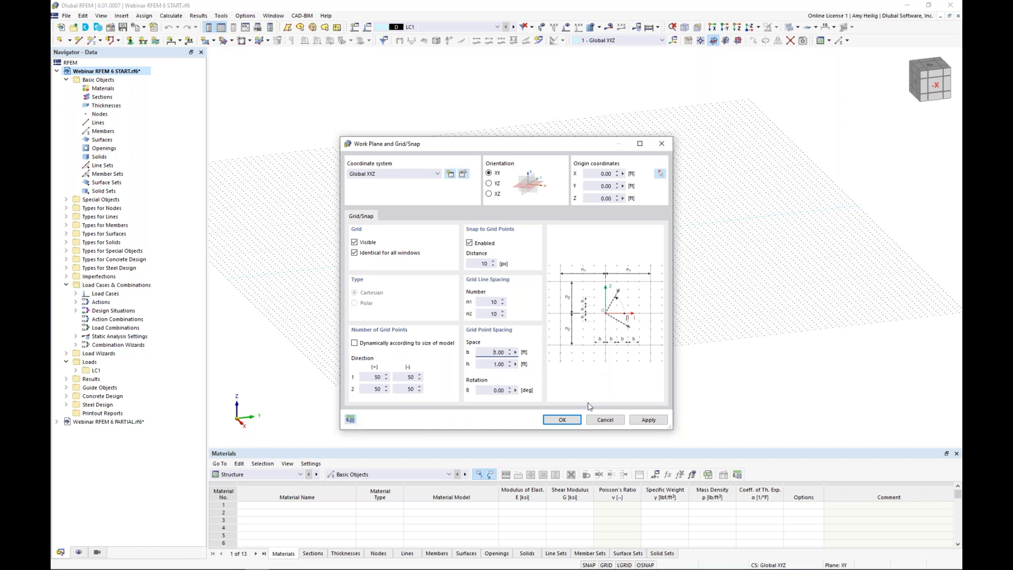
pyautogui.click(605, 420)
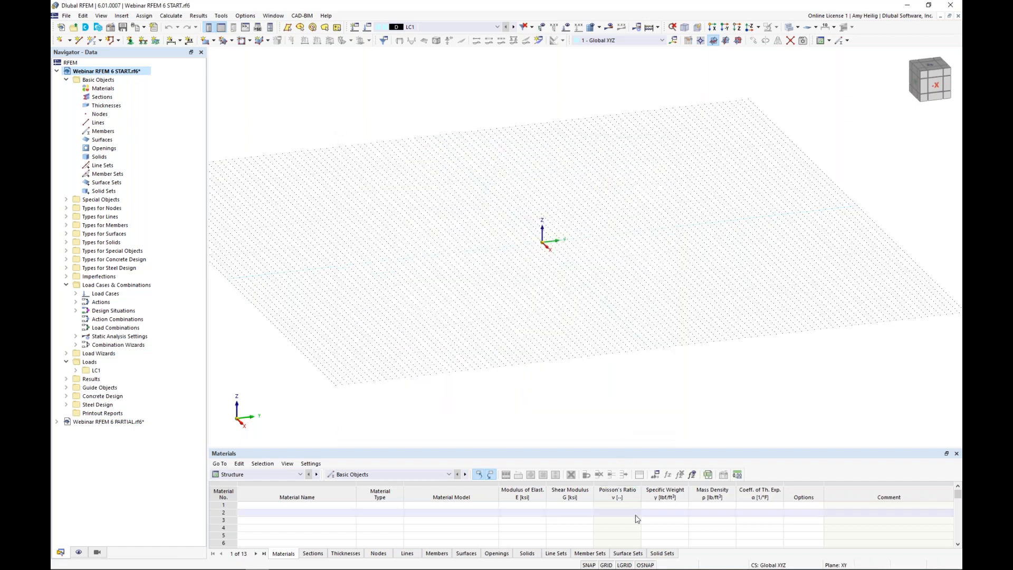
pyautogui.rightClick(645, 565)
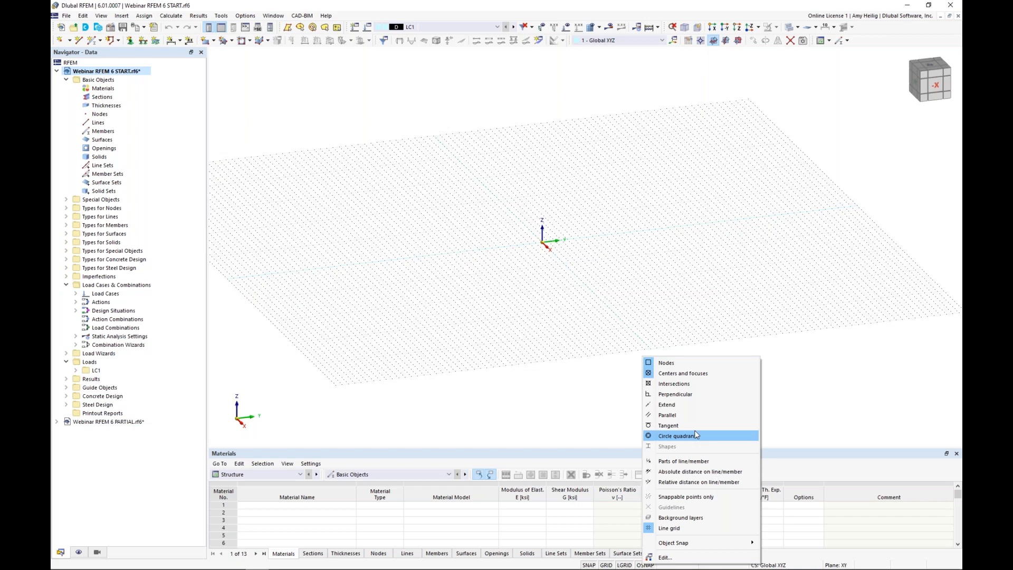
pyautogui.click(626, 401)
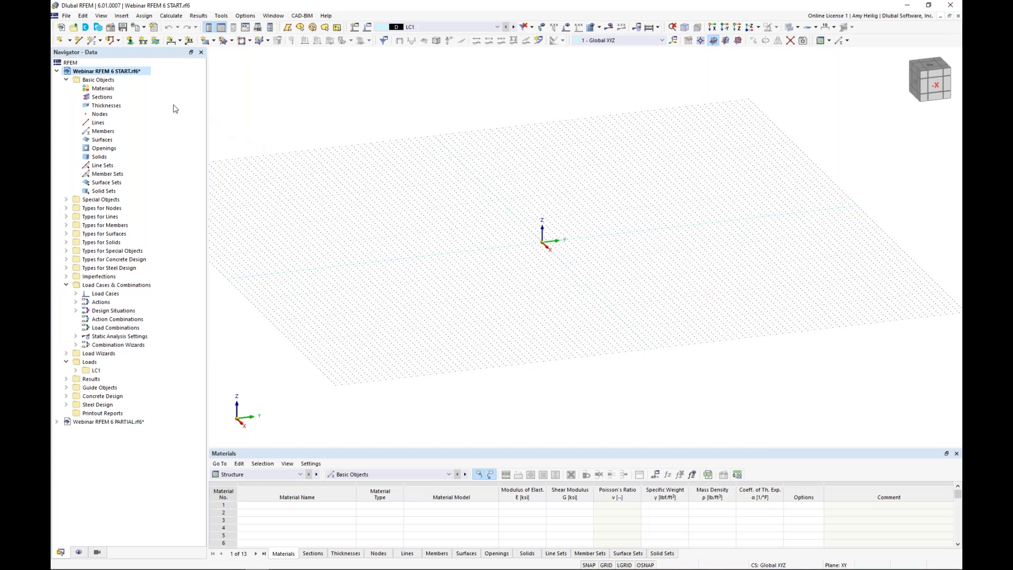
# Step: Create a node at the coordinate system origin with X, Y and Z coordinates of 0 ft
pyautogui.click(60, 41)
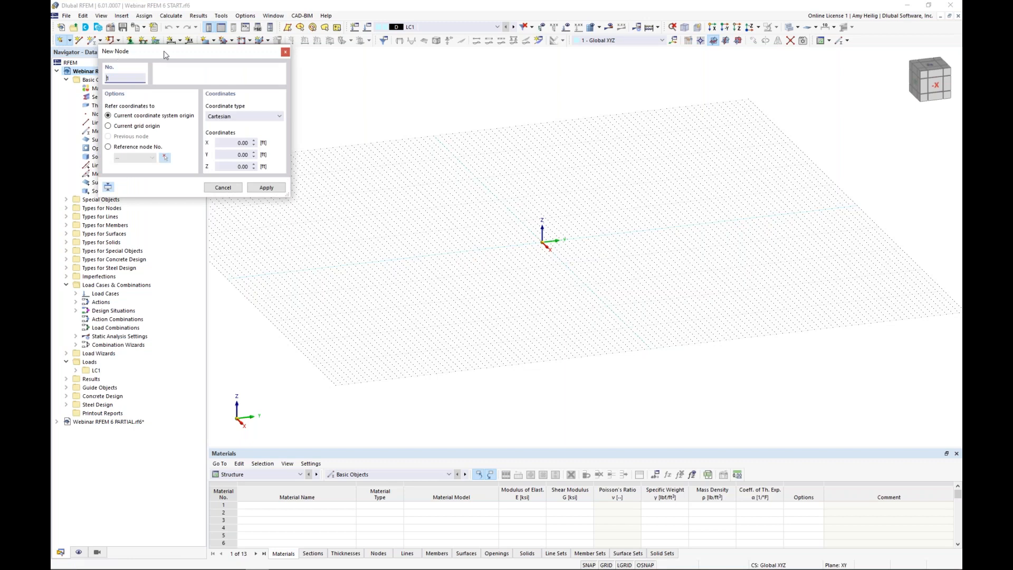
pyautogui.moveTo(163, 55); pyautogui.dragTo(298, 131)
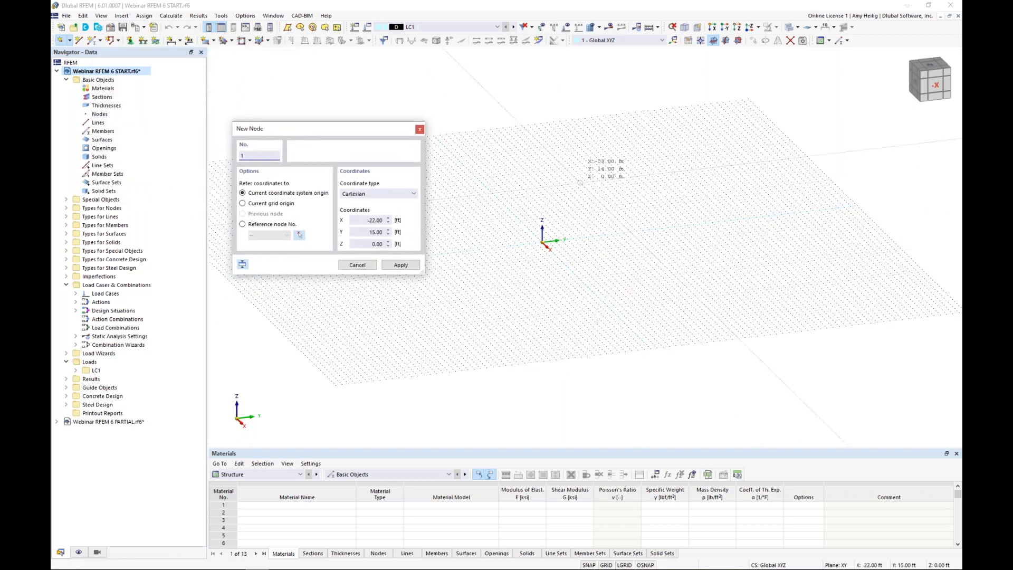
pyautogui.doubleClick(376, 220)
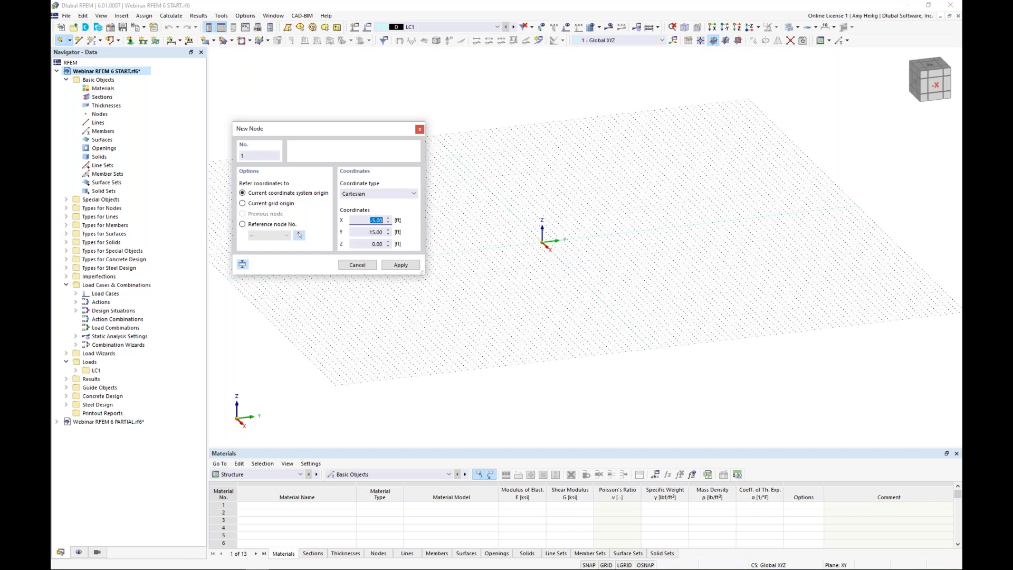
pyautogui.write('0')
pyautogui.press('Tab')
pyautogui.write('0')
pyautogui.press('Tab')
pyautogui.write('0')
pyautogui.press('Return')
pyautogui.scroll(5, 545, 244)
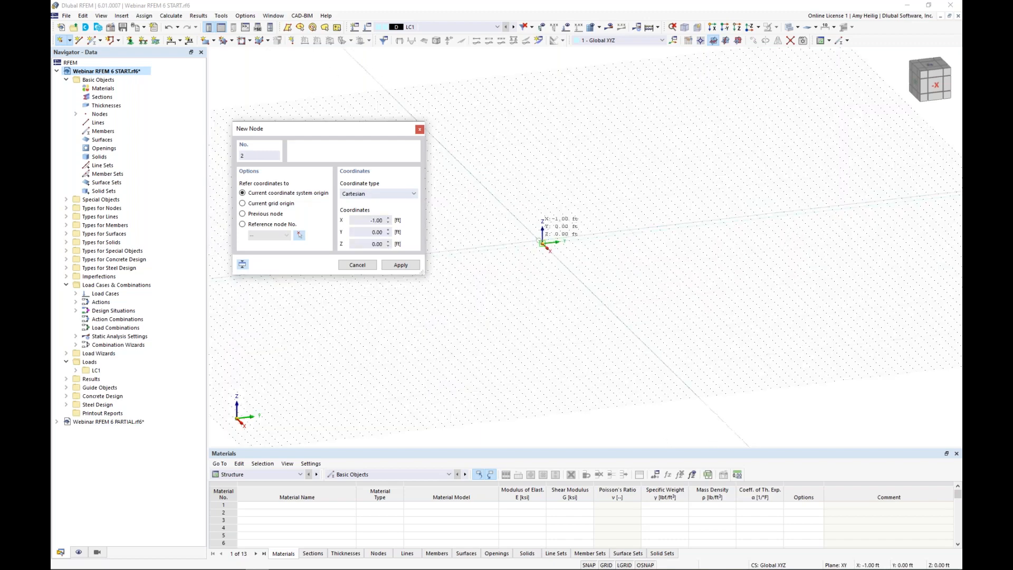
pyautogui.scroll(-5, 544, 245)
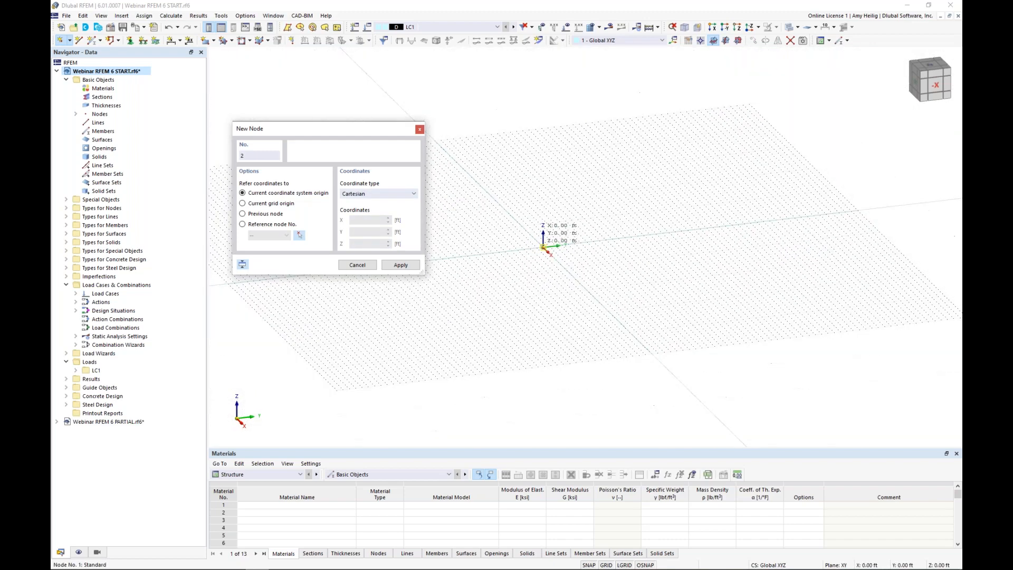
# Step: Create a second node at X 19.5 ft, Y 30 ft, Z 0 ft
pyautogui.click(391, 223)
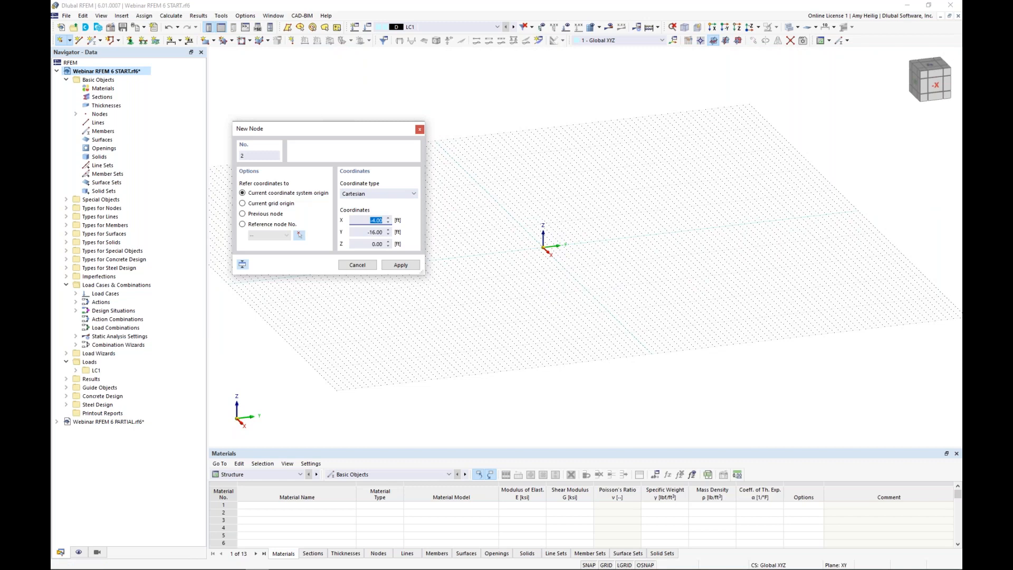
pyautogui.write('19.5')
pyautogui.press('Tab')
pyautogui.write('30')
pyautogui.press('Tab')
pyautogui.write('0')
pyautogui.press('Return')
# Step: Create a third node at X -18.5 ft, Y 15 ft, Z 0 ft, and finish placing nodes
pyautogui.doubleClick(375, 221)
pyautogui.write('-18.5')
pyautogui.press('Tab')
pyautogui.write('15')
pyautogui.press('Tab')
pyautogui.write('0')
pyautogui.click(409, 266)
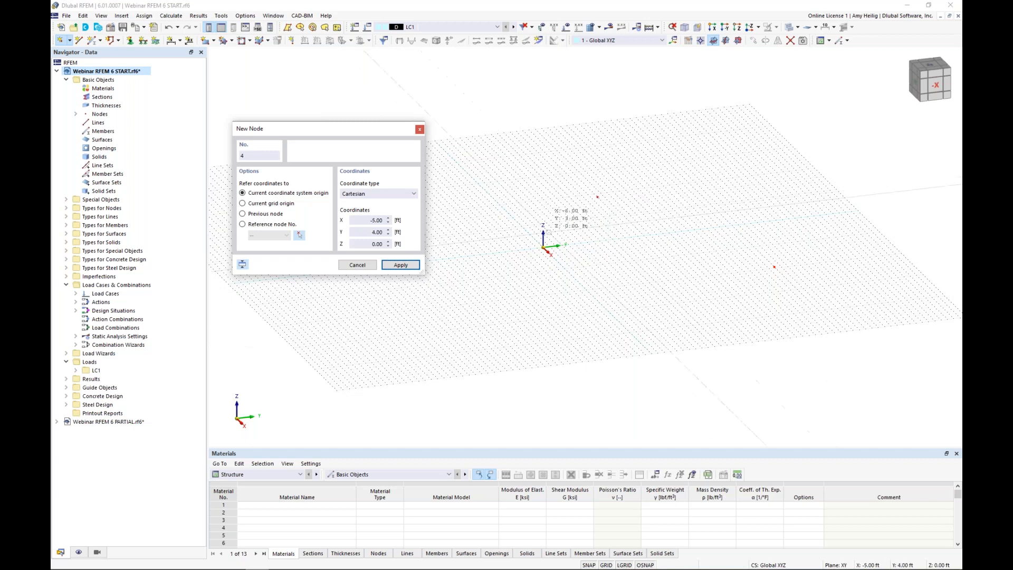
pyautogui.press('Escape')
# Step: Begin a new rectangular surface with Standard stiffness and define a new uniform thickness of 8.0 in for it
pyautogui.moveTo(643, 283); pyautogui.dragTo(546, 294, button='middle')
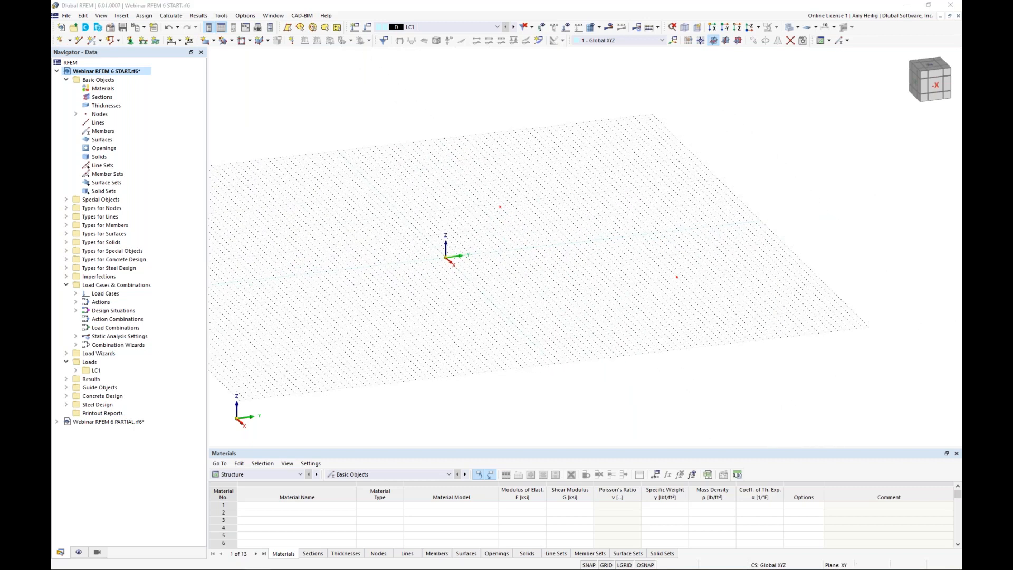
pyautogui.moveTo(574, 293); pyautogui.dragTo(510, 301, button='middle')
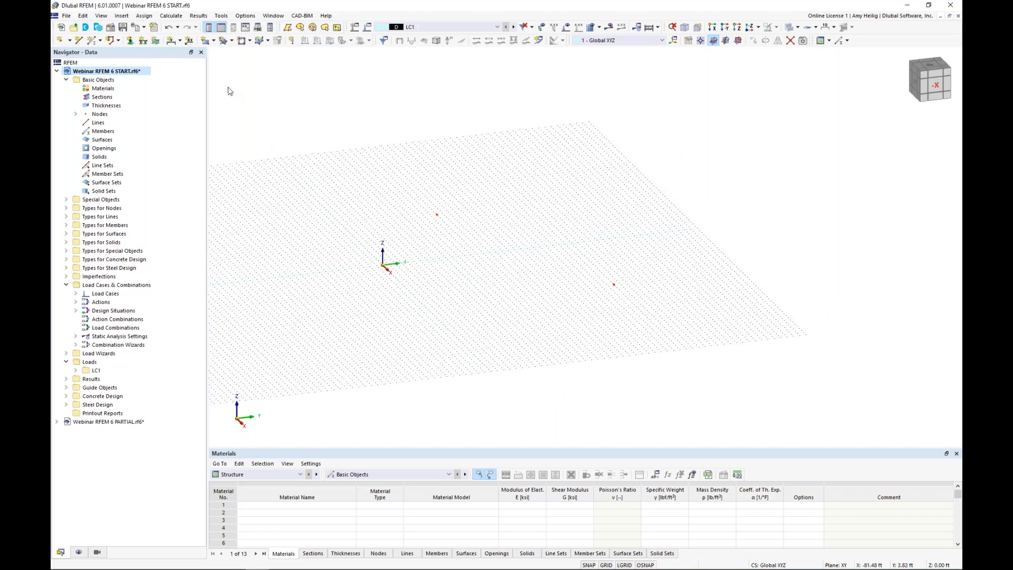
pyautogui.click(205, 42)
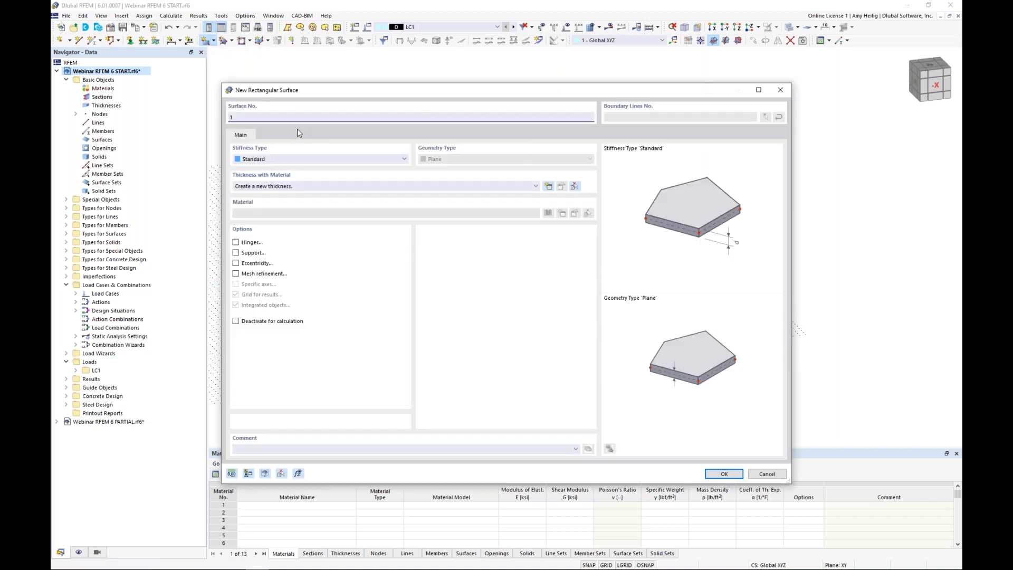
pyautogui.click(263, 159)
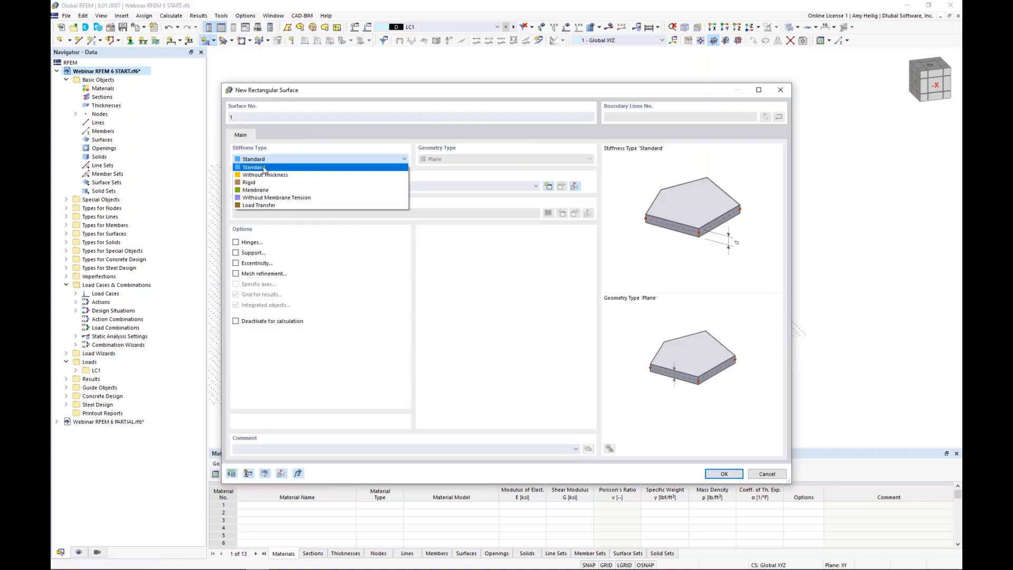
pyautogui.click(264, 168)
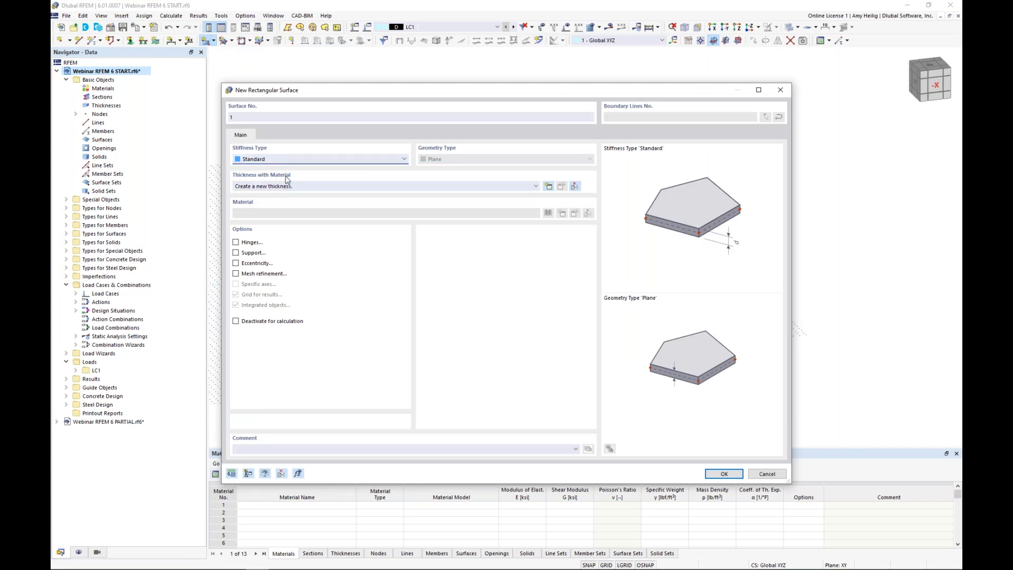
pyautogui.click(549, 188)
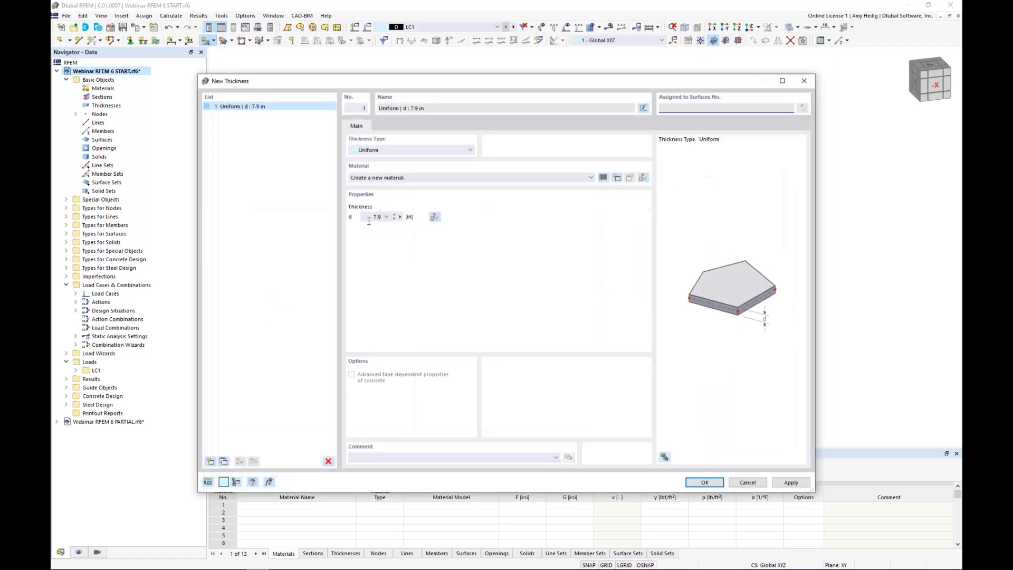
pyautogui.write('8.0')
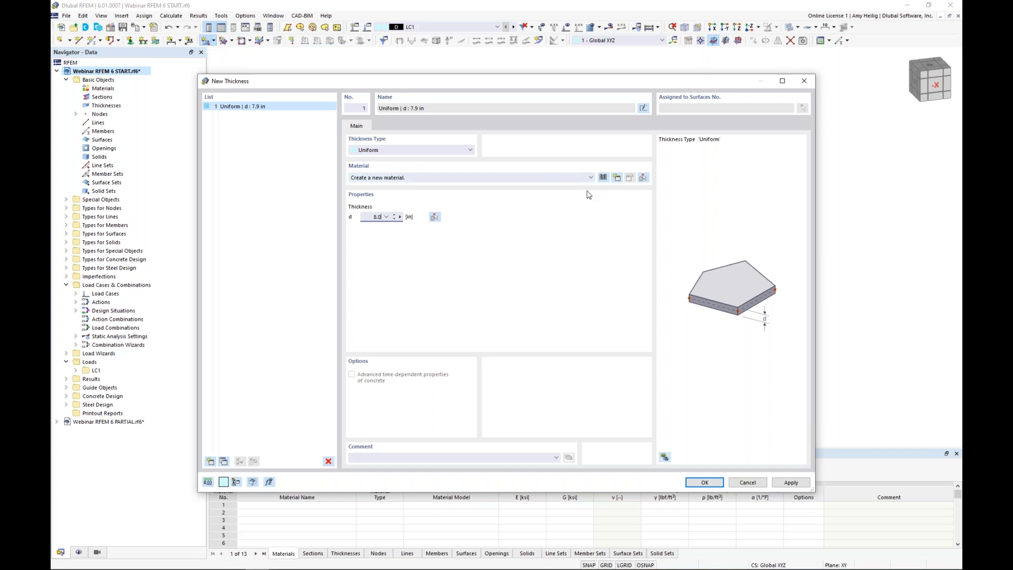
# Step: Assign Concrete f'c = 4000 psi to the thickness from the library's United States ACI 318-19 concretes, and accept the thickness
pyautogui.click(603, 178)
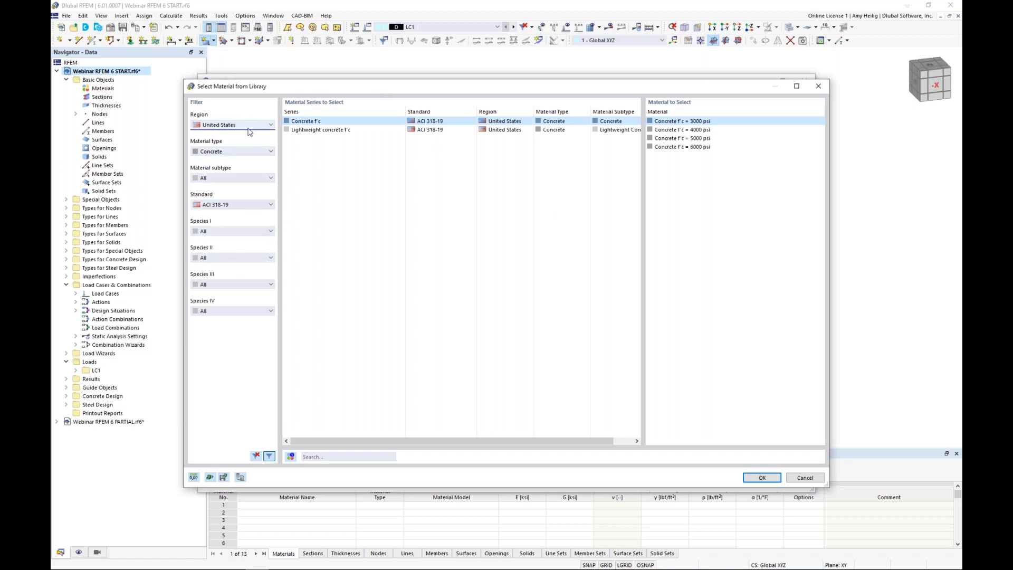
pyautogui.click(241, 152)
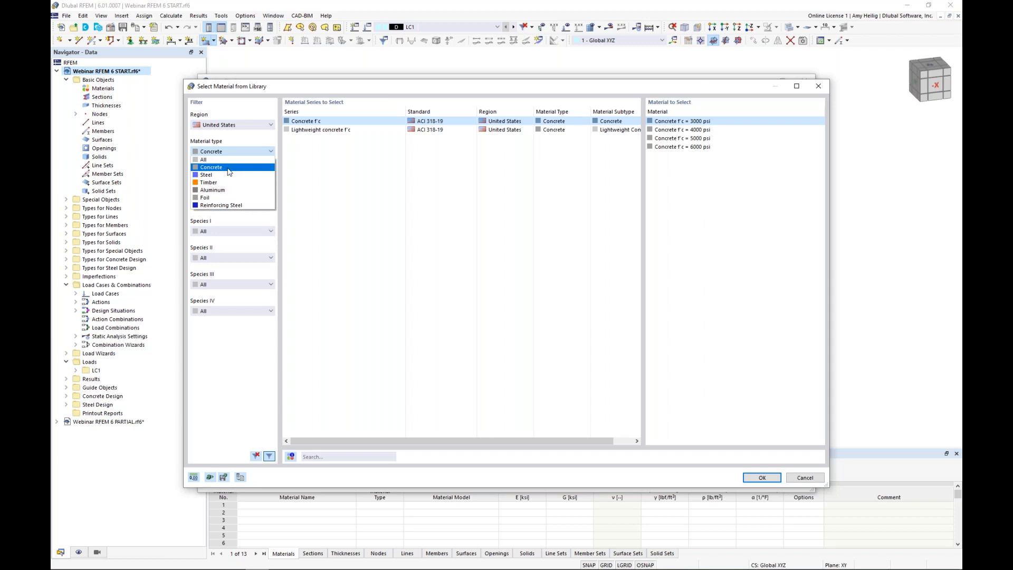
pyautogui.click(229, 168)
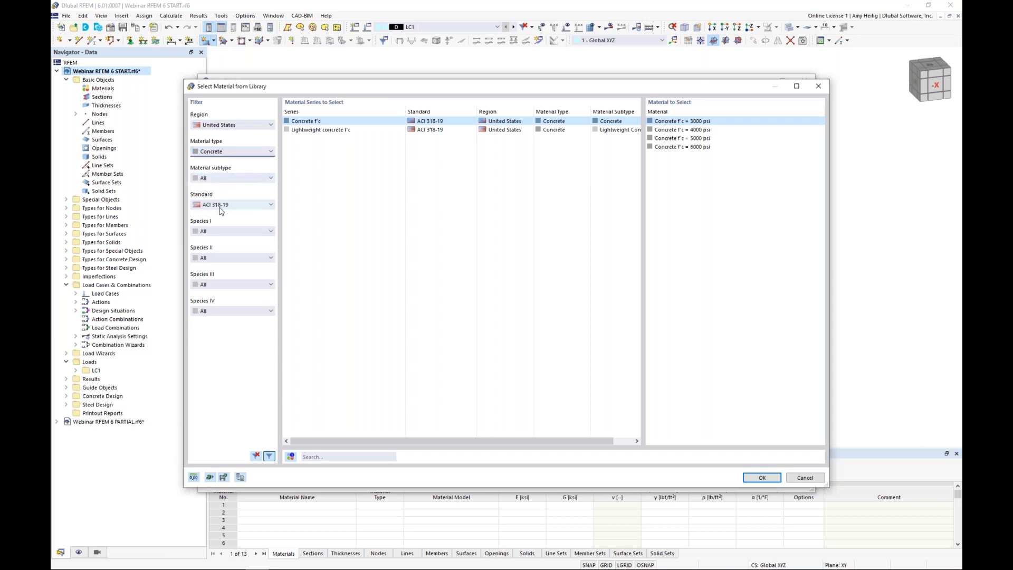
pyautogui.click(758, 131)
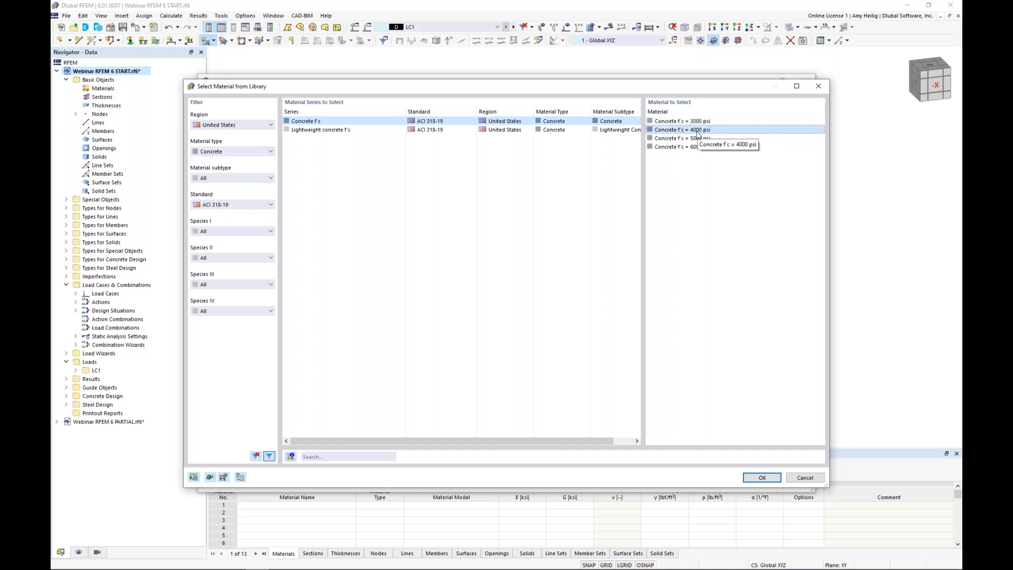
pyautogui.click(762, 477)
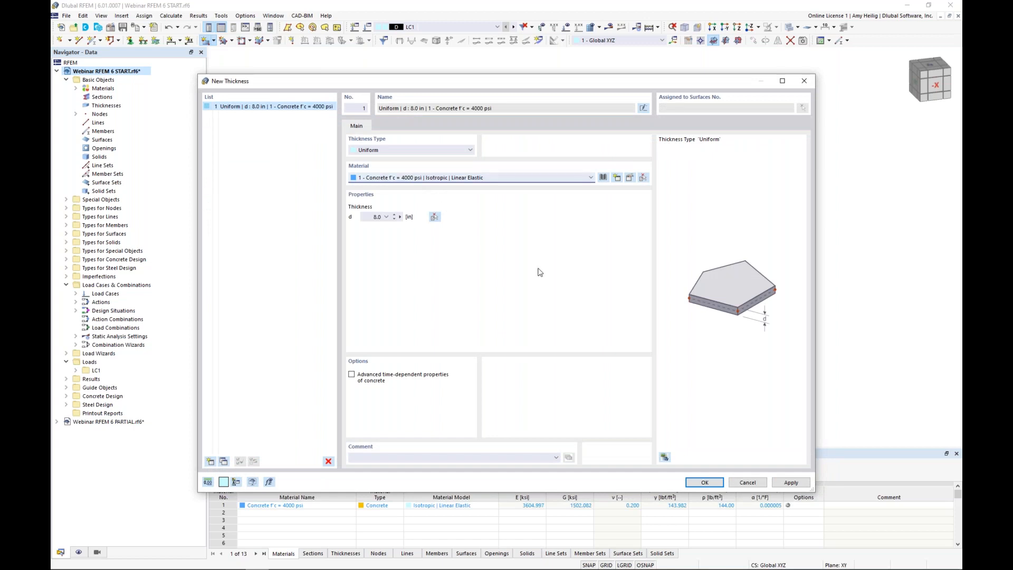
pyautogui.click(701, 482)
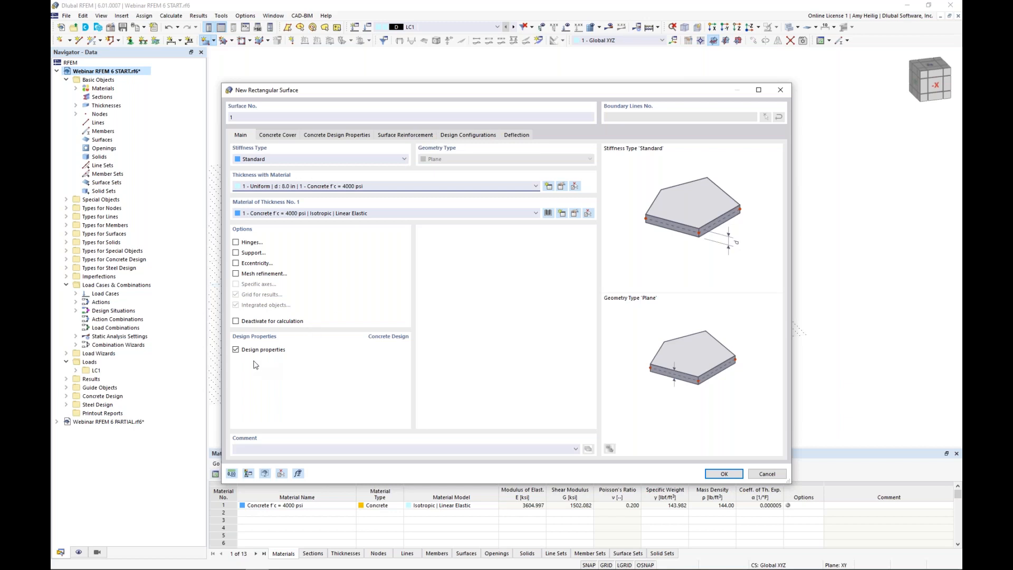
# Step: Turn off the surface's design properties and draw the rectangle from the origin node to the node at X 19.5 ft, Y 30 ft
pyautogui.click(236, 349)
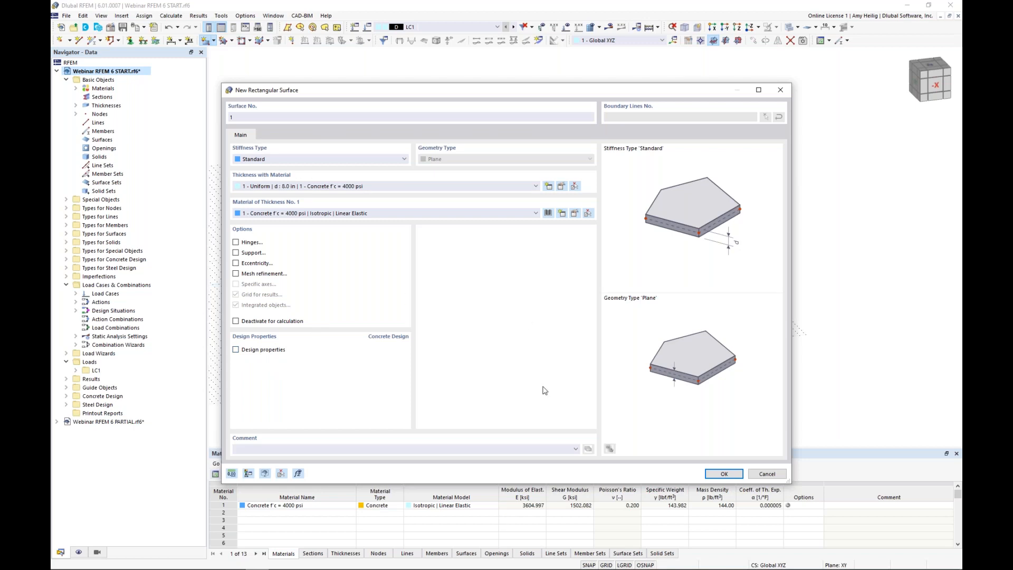
pyautogui.click(724, 473)
pyautogui.click(383, 264)
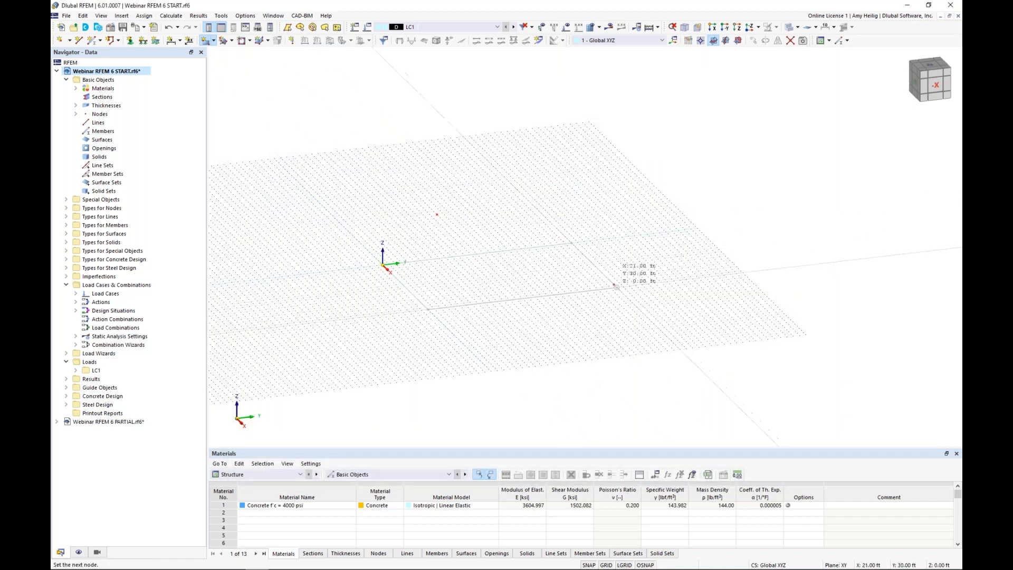
pyautogui.click(613, 285)
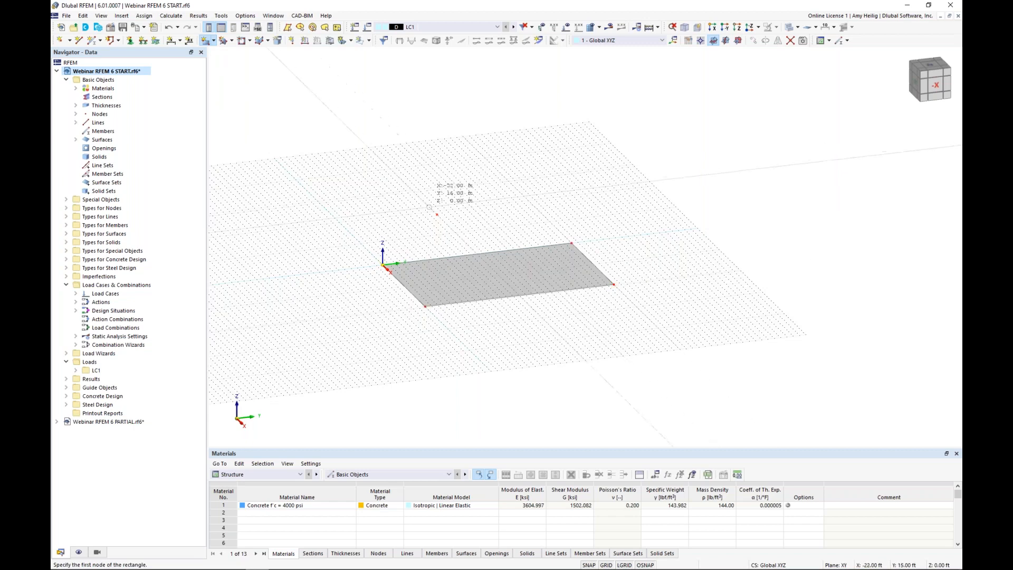
# Step: Draw a second rectangular surface from the node at X -18.5 ft, Y 15 ft to the first rectangle's corner at X 0, Y 30 ft
pyautogui.click(437, 215)
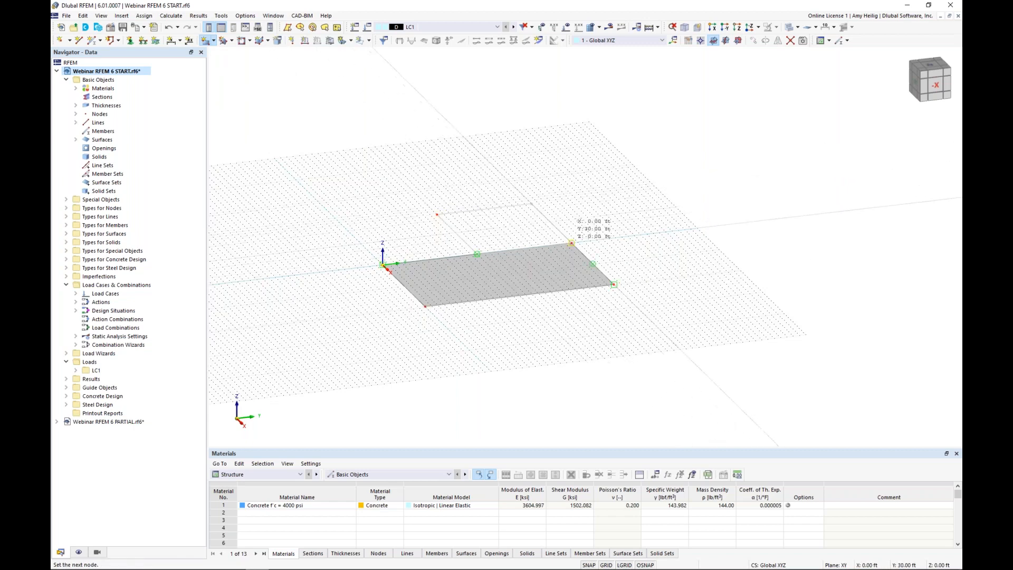
pyautogui.click(571, 243)
pyautogui.scroll(2, 490, 232)
pyautogui.press('Escape')
# Step: Delete the boundary line shared by the two rectangular surfaces, leaving only the L-shaped outline of lines
pyautogui.click(492, 233)
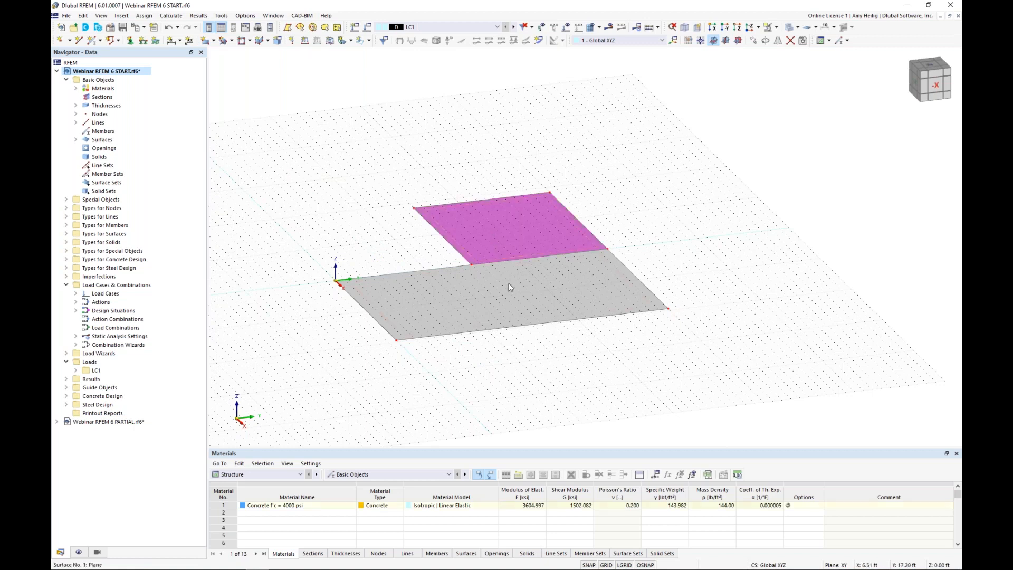
pyautogui.click(510, 282)
pyautogui.click(508, 245)
pyautogui.click(654, 232)
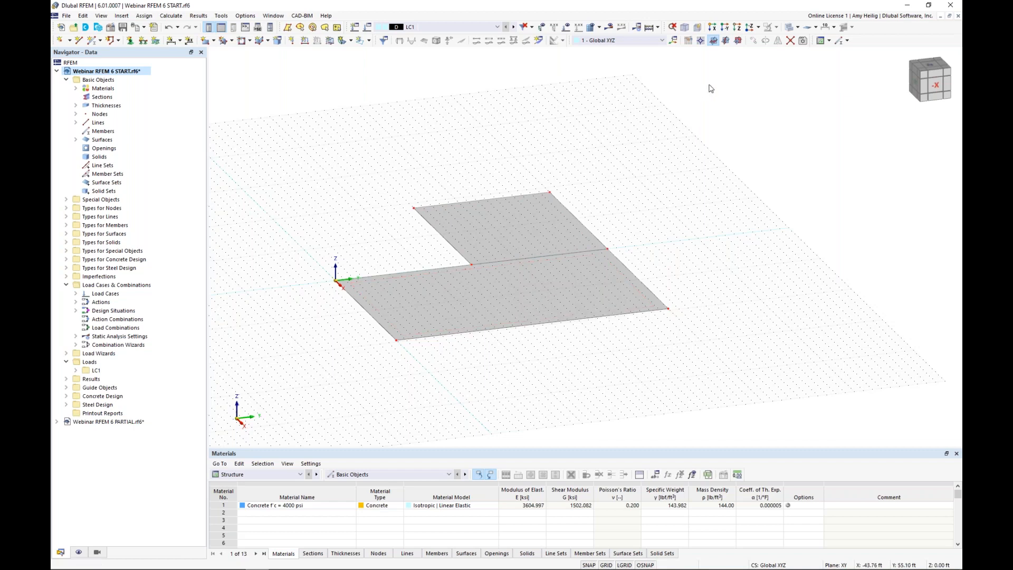
pyautogui.click(793, 46)
pyautogui.moveTo(426, 244); pyautogui.dragTo(500, 280)
pyautogui.press('Delete')
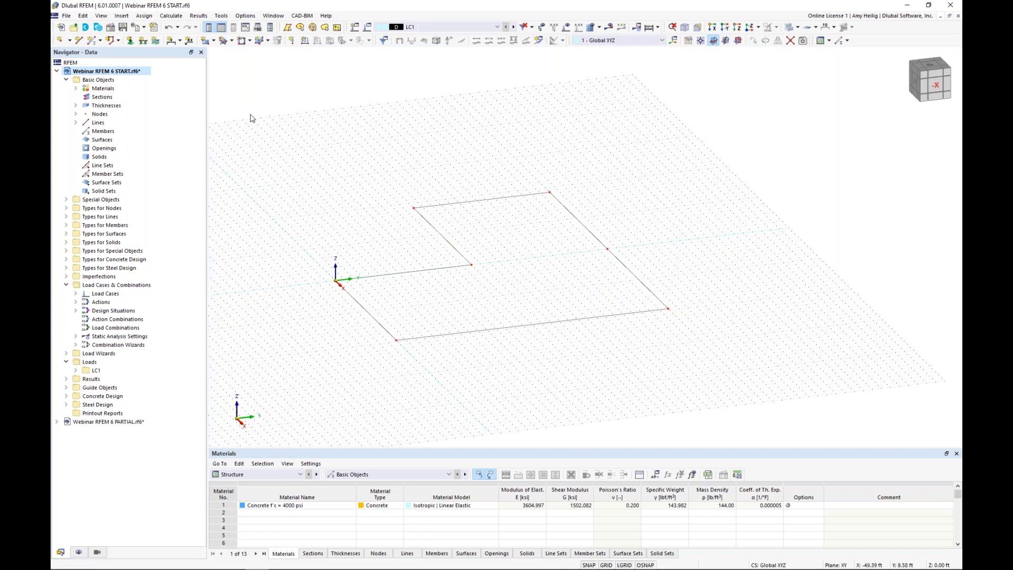
# Step: Create a single surface from the L-shaped boundary lines with the 8.0 in concrete thickness and design properties turned off
pyautogui.click(214, 41)
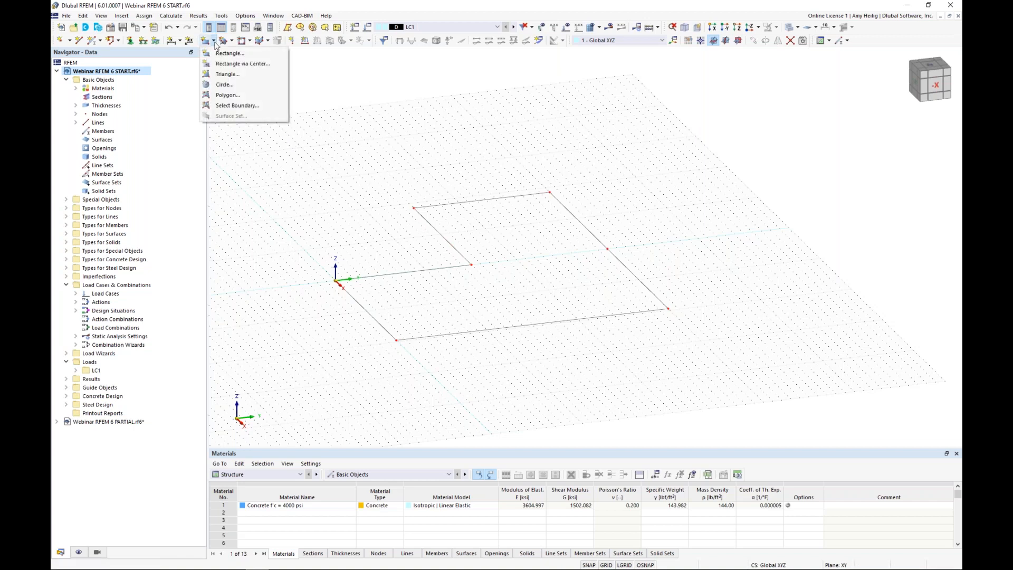
pyautogui.click(235, 105)
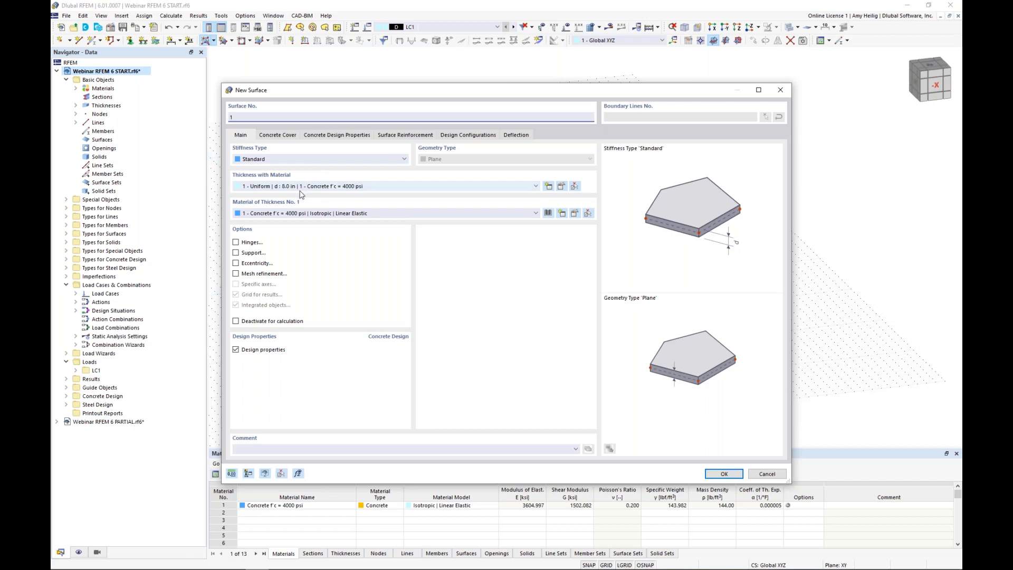
pyautogui.click(235, 350)
pyautogui.click(721, 475)
pyautogui.click(585, 315)
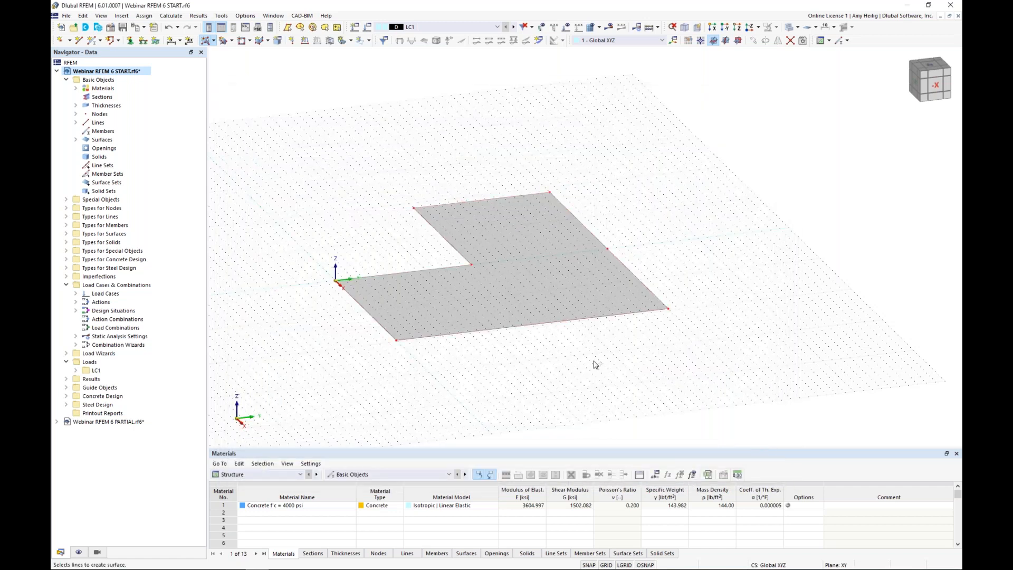
pyautogui.press('Escape')
pyautogui.click(544, 287)
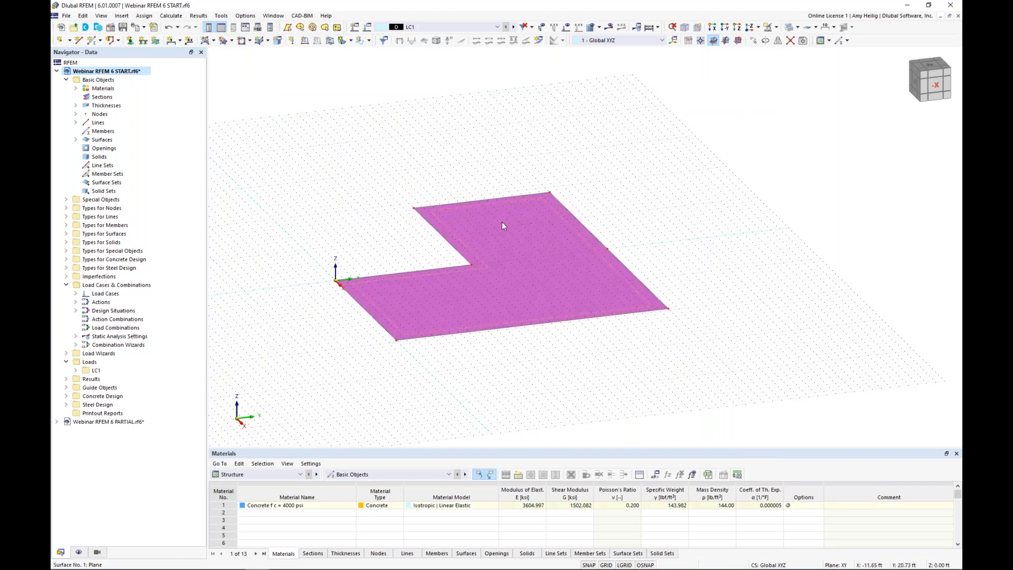
pyautogui.click(509, 346)
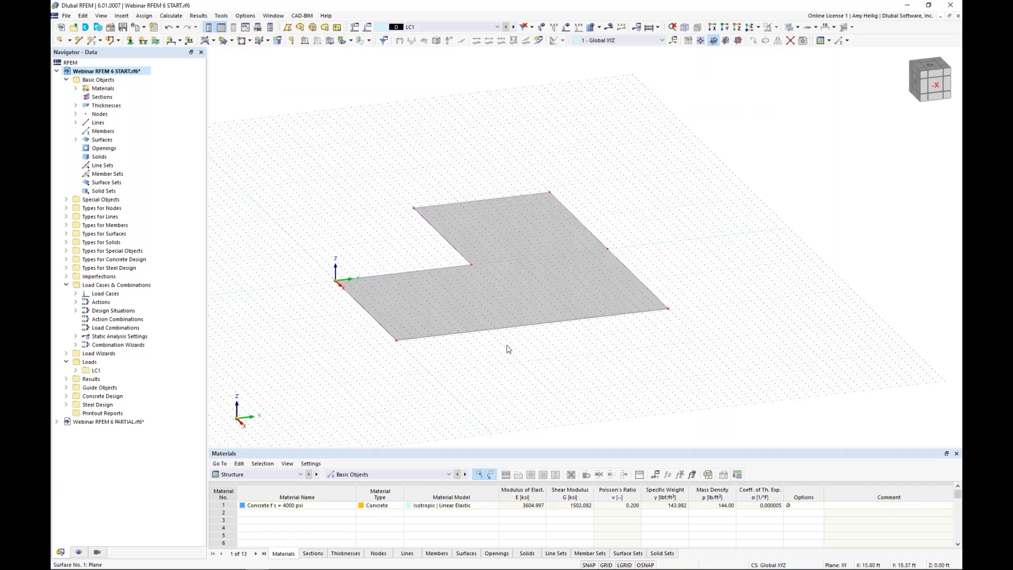
# Step: Extrude the two edges at the slab's inner corner and the edge at X -18.5 ft into surfaces, 12 ft deep in the global -Z direction
pyautogui.moveTo(493, 357)
pyautogui.keyDown('ctrl'); pyautogui.mouseDown(button='middle')
pyautogui.moveTo(522, 343)
pyautogui.moveTo(499, 356)
pyautogui.mouseUp(button='middle'); pyautogui.keyUp('ctrl')
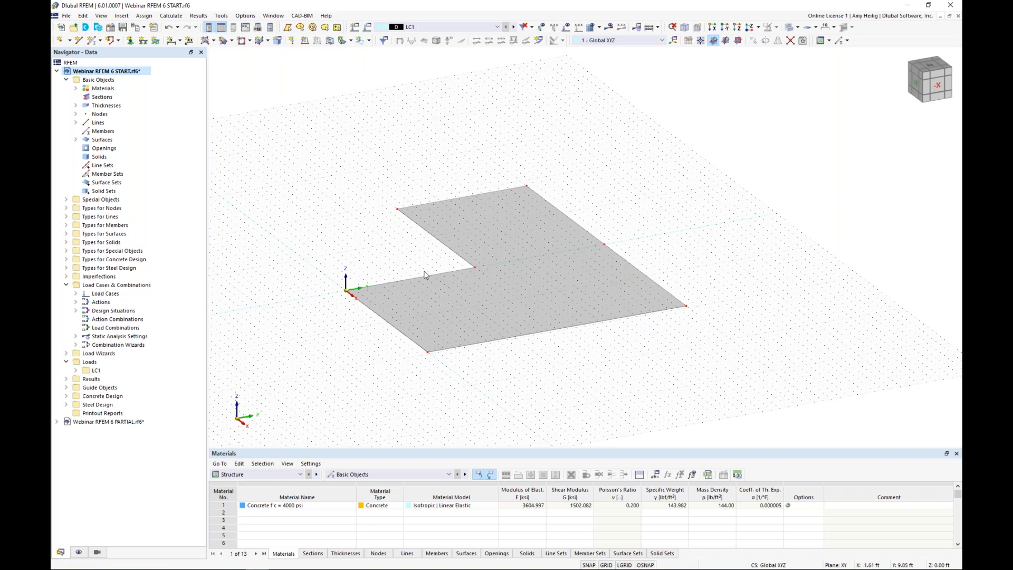
pyautogui.click(425, 278)
pyautogui.keyDown('ctrl'); pyautogui.click(456, 255); pyautogui.keyUp('ctrl')
pyautogui.keyDown('ctrl'); pyautogui.click(442, 204); pyautogui.keyUp('ctrl')
pyautogui.scroll(2, 428, 256)
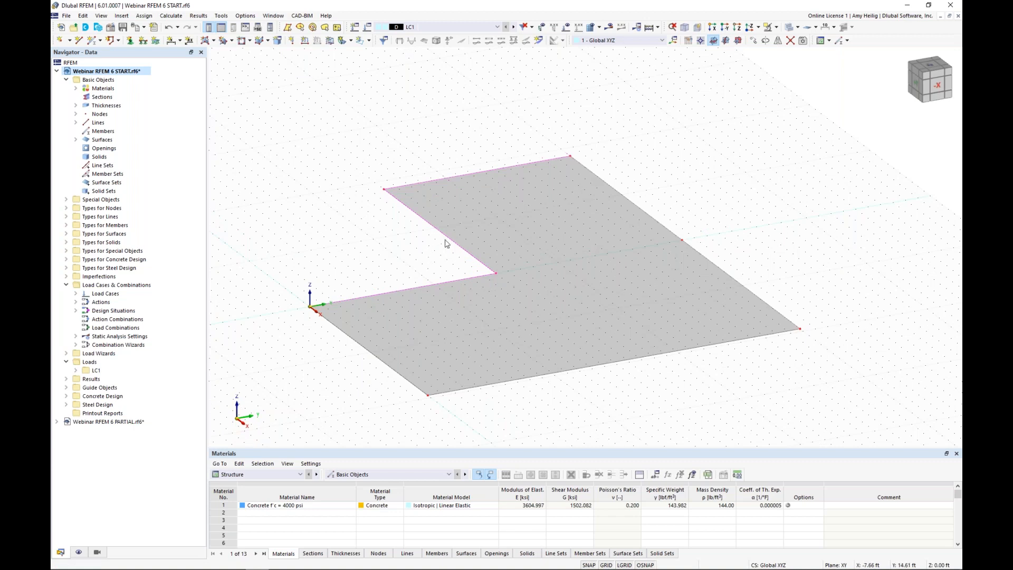
pyautogui.rightClick(449, 238)
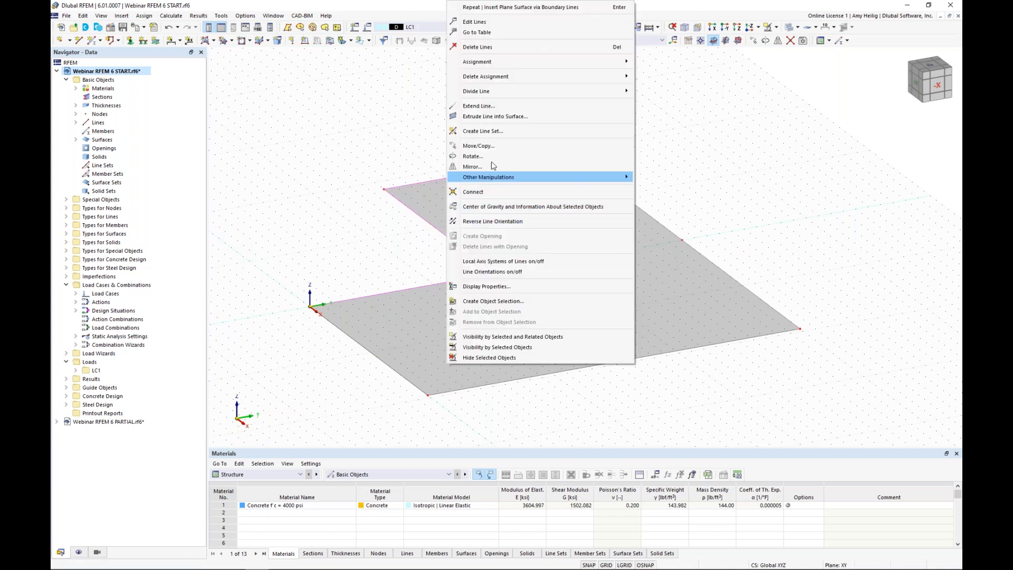
pyautogui.click(490, 117)
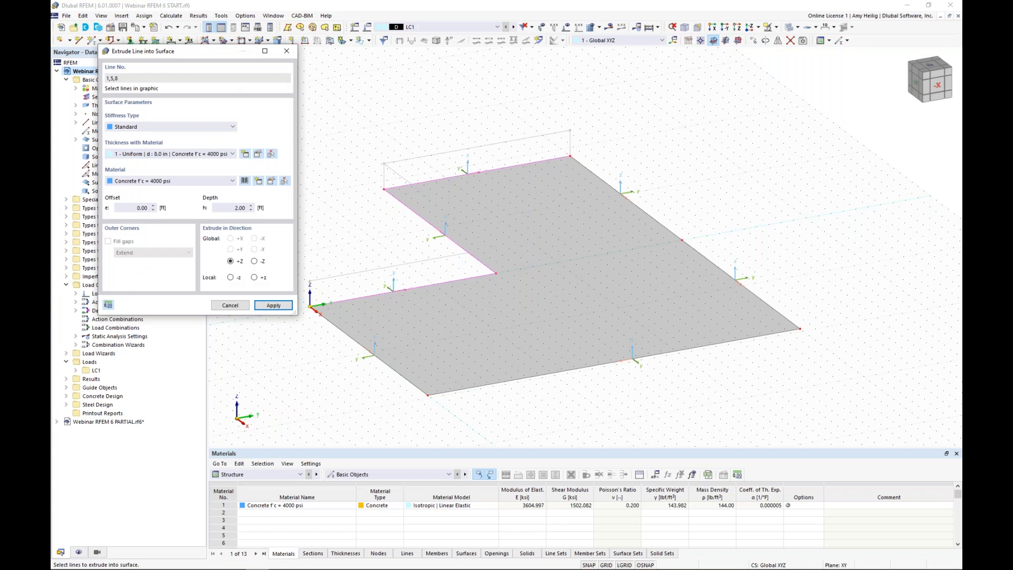
pyautogui.click(254, 262)
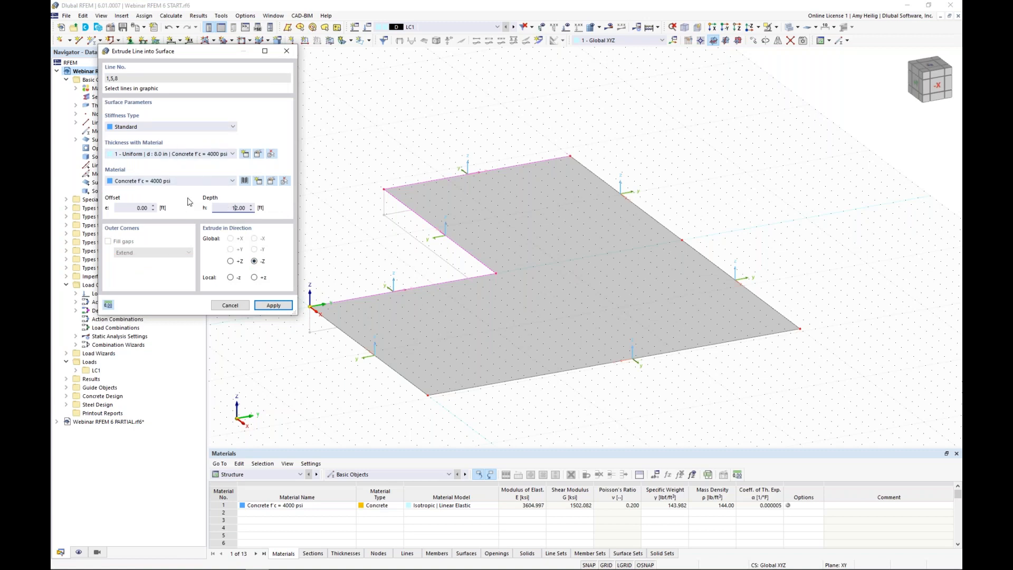
pyautogui.click(273, 306)
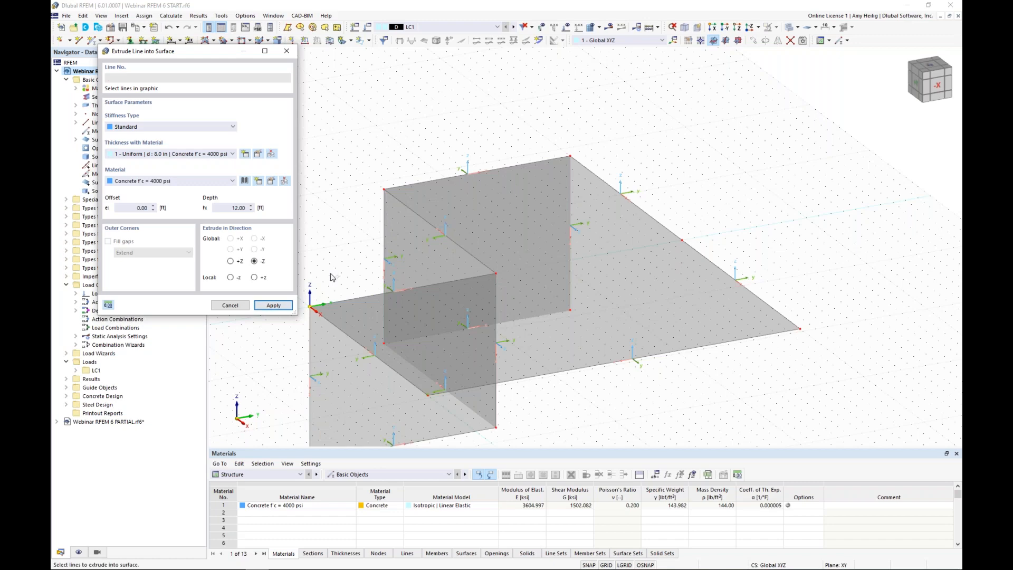
pyautogui.press('Escape')
# Step: Turn off the design properties for all three extruded wall surfaces together
pyautogui.scroll(-1, 344, 256)
pyautogui.keyDown('ctrl'); pyautogui.moveTo(344, 256); pyautogui.dragTo(504, 236, button='middle'); pyautogui.keyUp('ctrl')
pyautogui.scroll(-1, 512, 263)
pyautogui.click(442, 275)
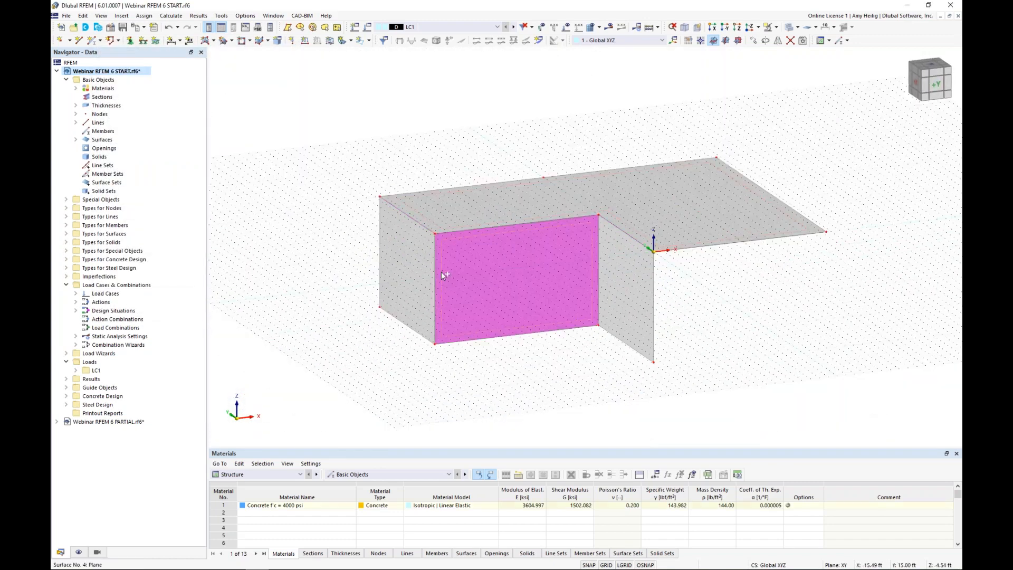
pyautogui.keyDown('ctrl'); pyautogui.click(415, 271); pyautogui.keyUp('ctrl')
pyautogui.keyDown('ctrl'); pyautogui.doubleClick(639, 284); pyautogui.keyUp('ctrl')
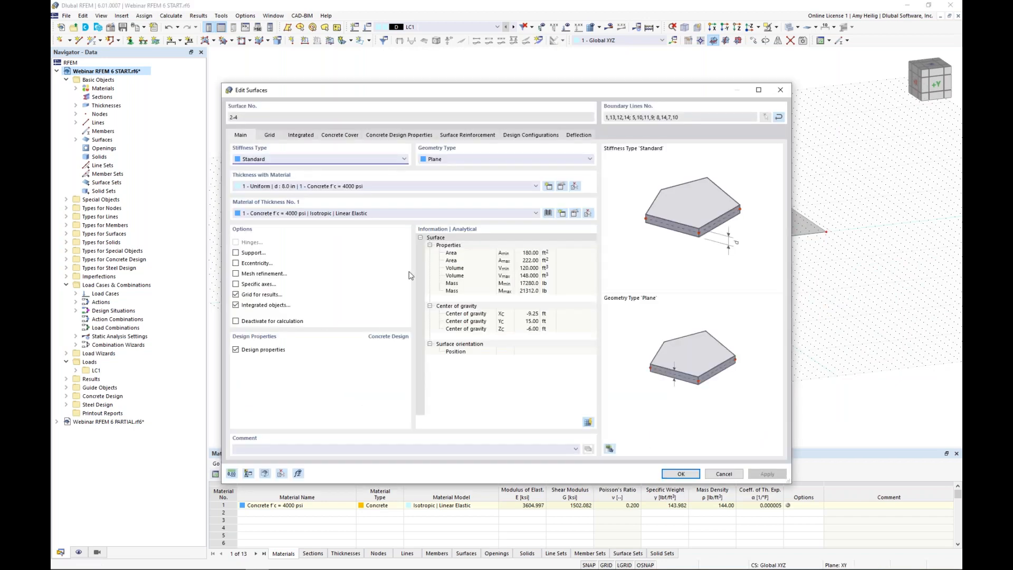
pyautogui.click(236, 350)
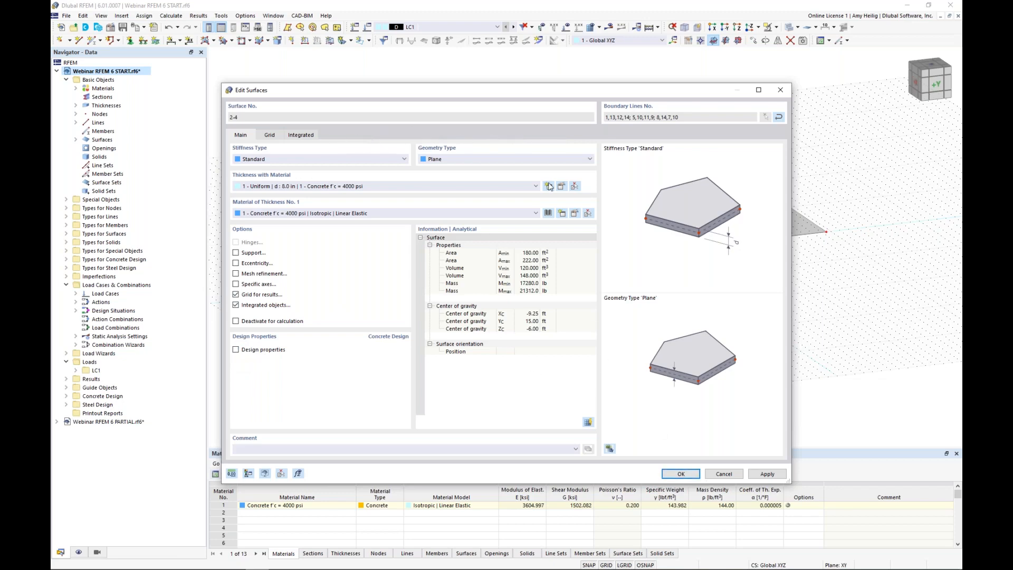
pyautogui.click(680, 474)
pyautogui.moveTo(773, 308); pyautogui.dragTo(646, 365, button='middle')
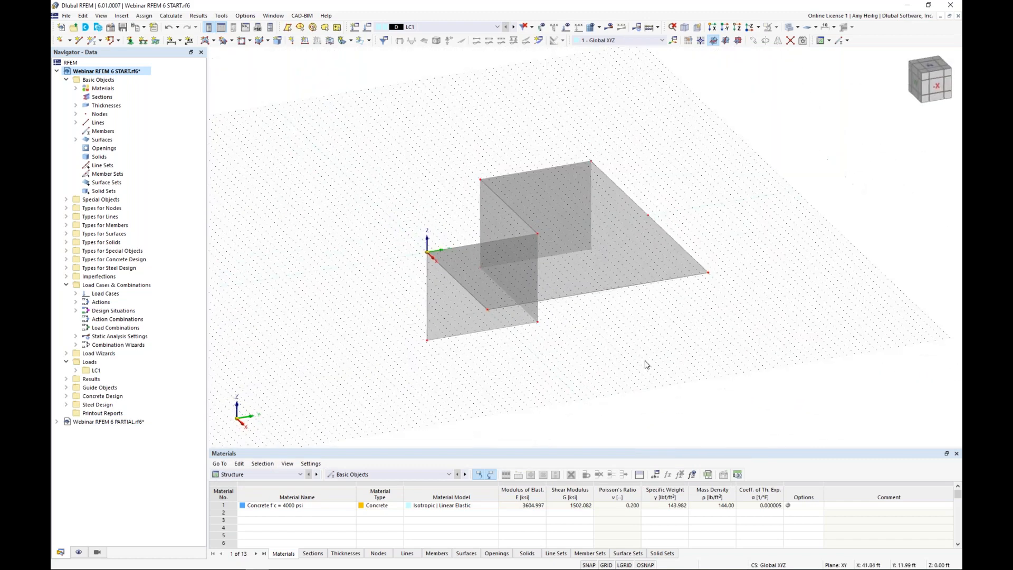
# Step: Hide the work plane grid and display the model in wireframe
pyautogui.click(605, 565)
pyautogui.scroll(1, 595, 335)
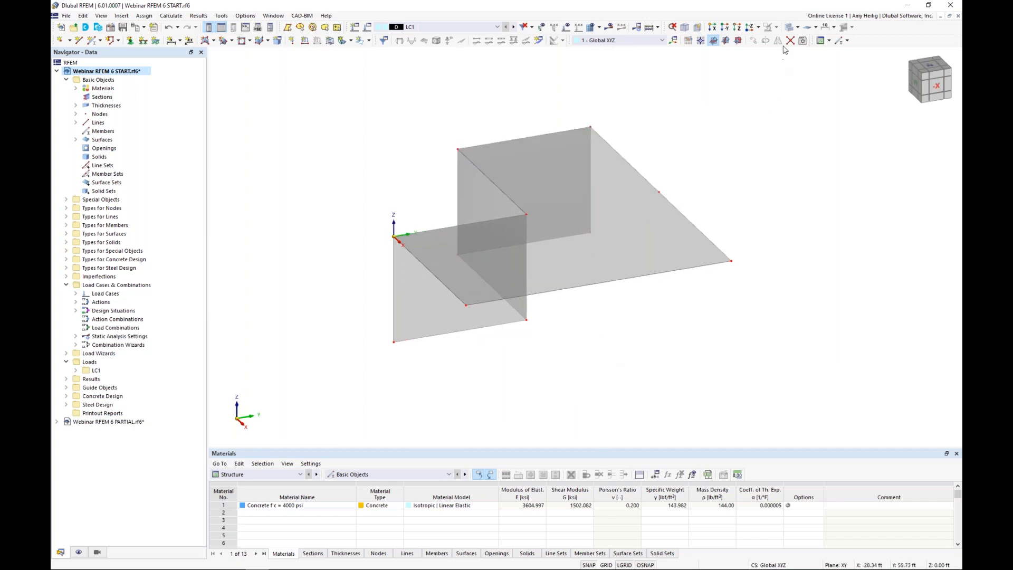
pyautogui.click(790, 27)
pyautogui.keyDown('ctrl'); pyautogui.moveTo(632, 293); pyautogui.dragTo(551, 311, button='middle'); pyautogui.keyUp('ctrl')
pyautogui.scroll(1, 550, 311)
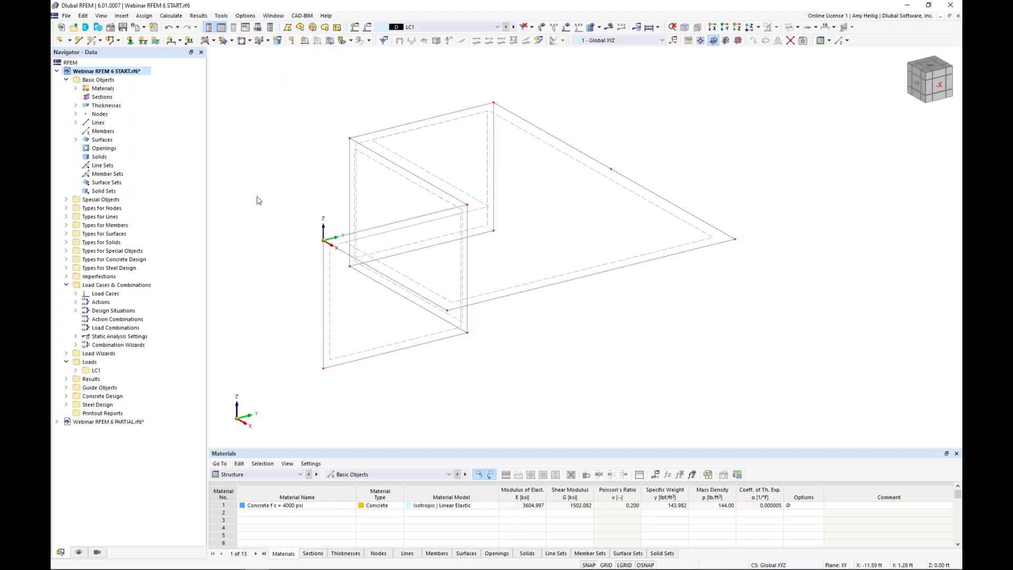
# Step: Create a new node at X 16.5 ft, Y 3 ft, Z 0 ft using Cartesian coordinates
pyautogui.click(61, 40)
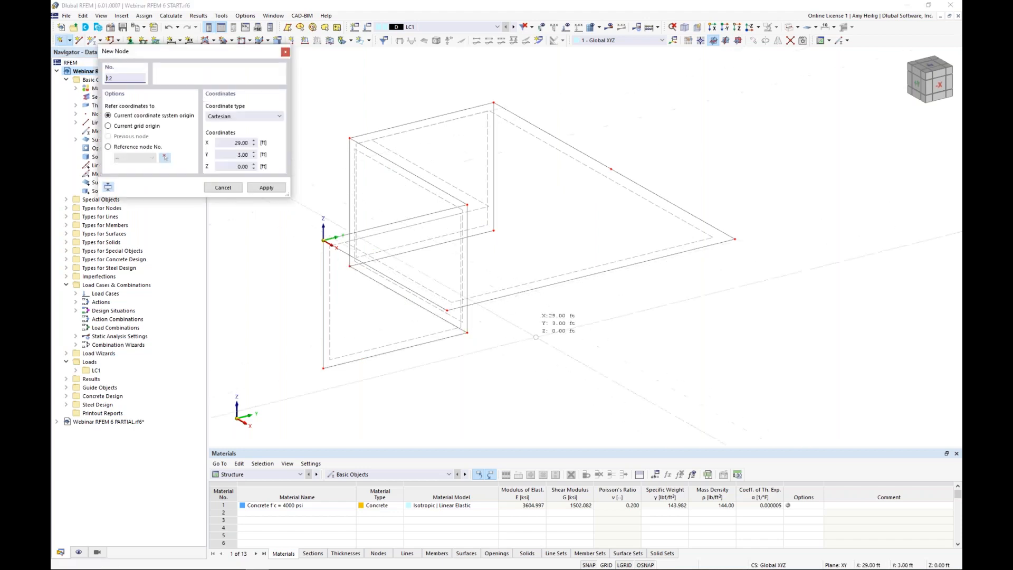
pyautogui.moveTo(210, 55); pyautogui.dragTo(250, 123)
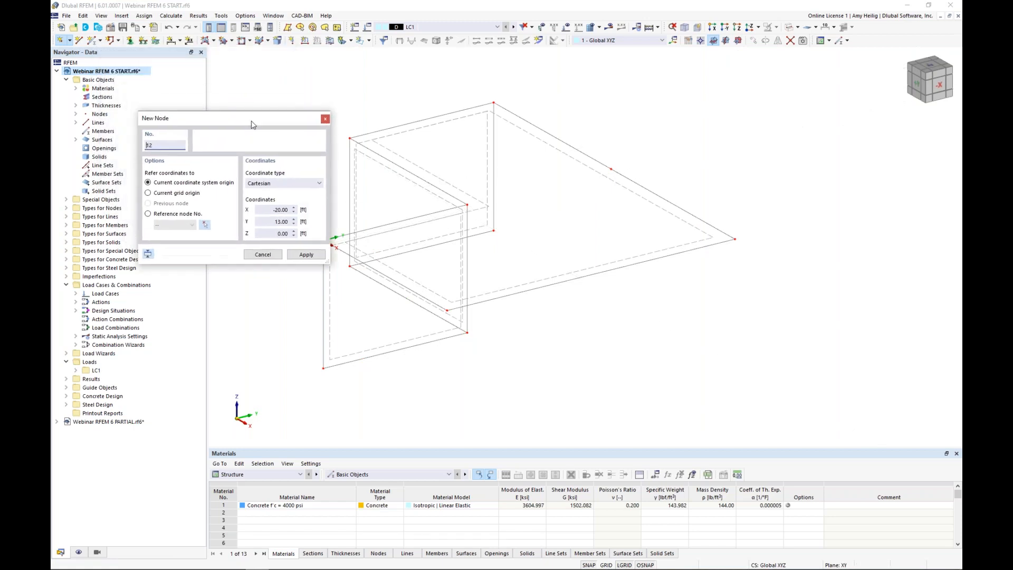
pyautogui.moveTo(270, 210); pyautogui.dragTo(300, 208)
pyautogui.write('16.5')
pyautogui.press('Tab')
pyautogui.write('3')
pyautogui.press('Tab')
pyautogui.write('0')
pyautogui.press('Return')
# Step: Add two more nodes at Y 26.5 ft and Z 0 ft, one at X 16.5 ft and one at X 0.5 ft
pyautogui.doubleClick(272, 209)
pyautogui.press('Tab')
pyautogui.write('26.5')
pyautogui.press('Tab')
pyautogui.write('0')
pyautogui.moveTo(274, 210); pyautogui.dragTo(292, 211)
pyautogui.write('0.5')
pyautogui.press('Tab')
pyautogui.write('26.5')
pyautogui.press('Tab')
pyautogui.write('0')
pyautogui.press('Return')
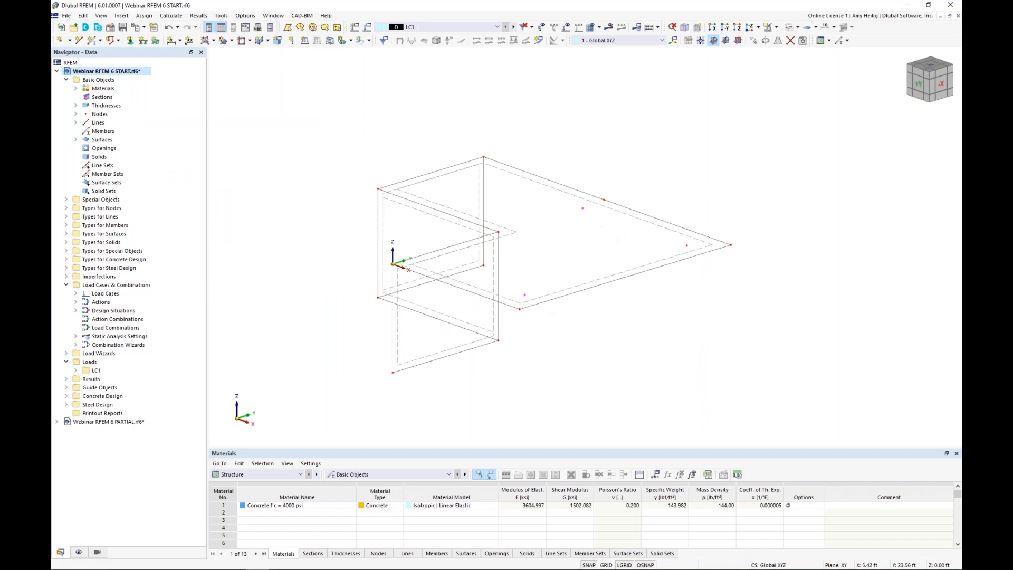
# Step: Copy the three new slab nodes once with a displacement of -12 ft in Z
pyautogui.click(754, 42)
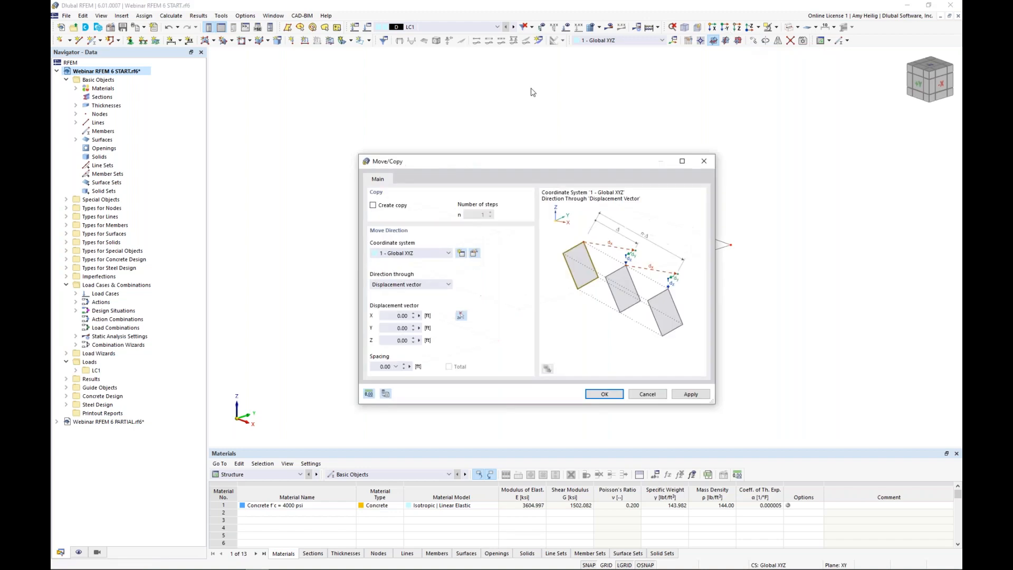
pyautogui.click(373, 206)
pyautogui.click(421, 340)
pyautogui.write('-')
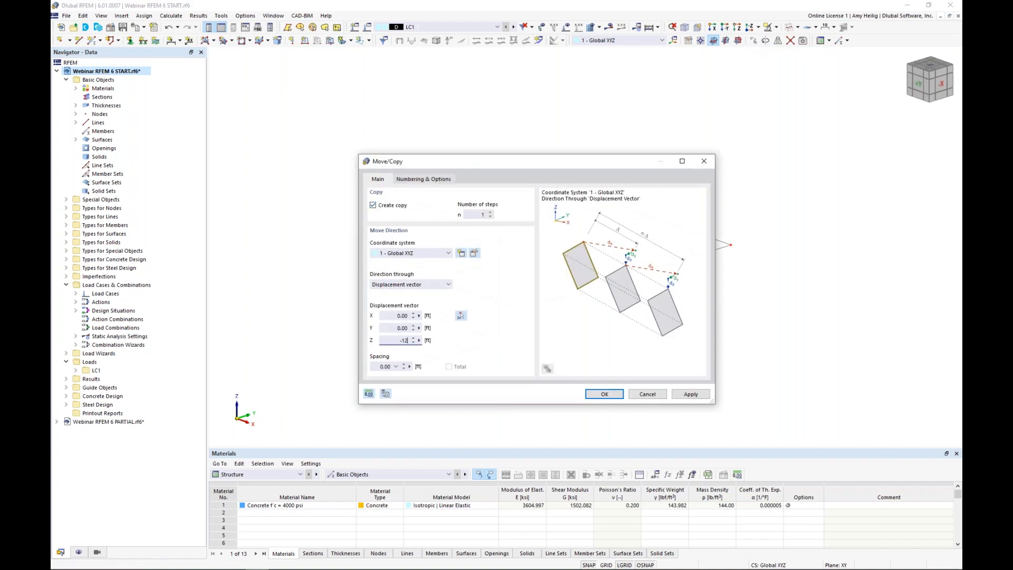
pyautogui.write('12')
pyautogui.click(604, 394)
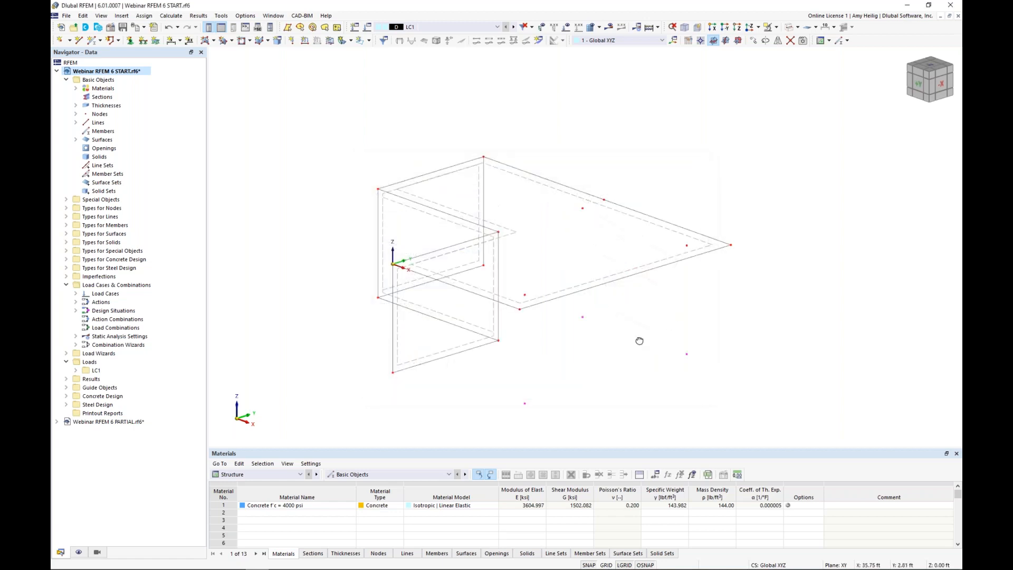
# Step: Begin a new Beam member with a uniform section and choose the massive square section from the section library
pyautogui.scroll(2, 527, 394)
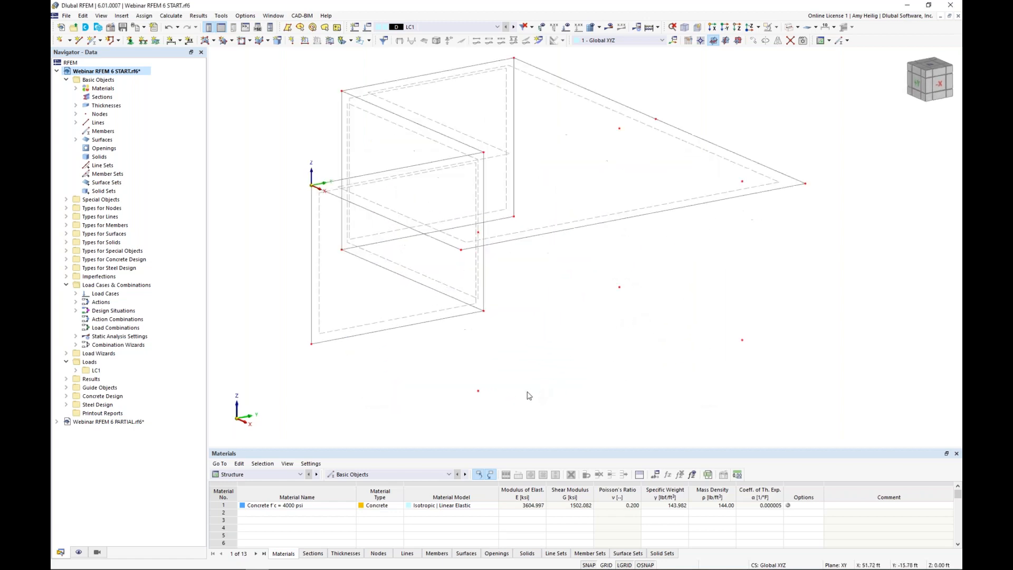
pyautogui.moveTo(532, 384); pyautogui.dragTo(517, 364, button='middle')
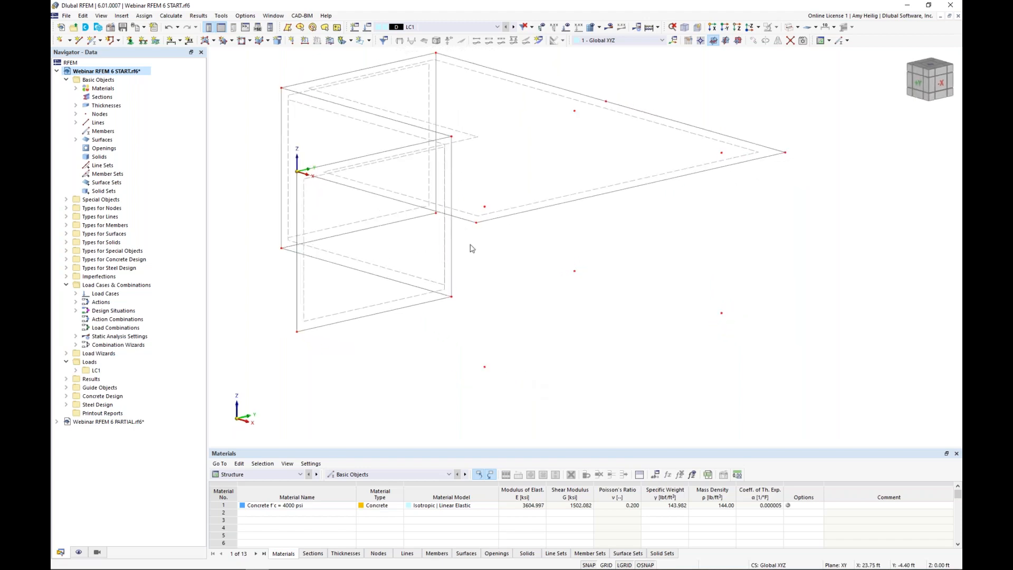
pyautogui.click(92, 43)
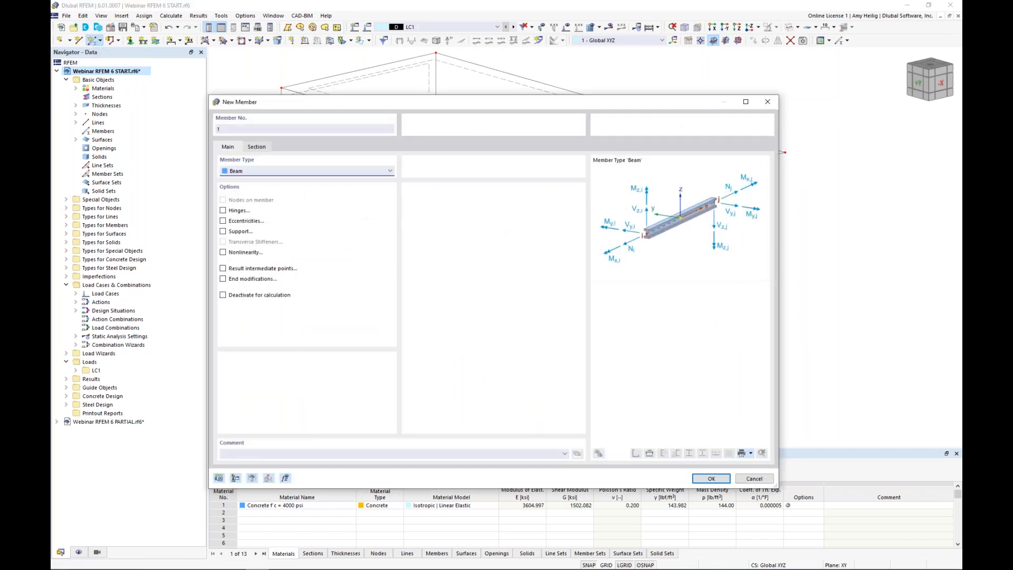
pyautogui.click(317, 171)
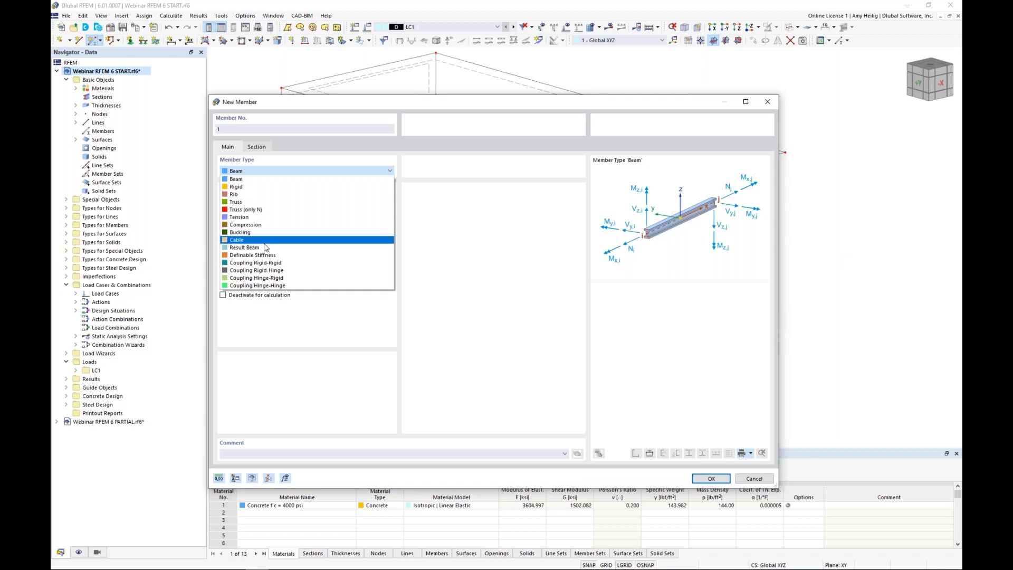
pyautogui.click(244, 180)
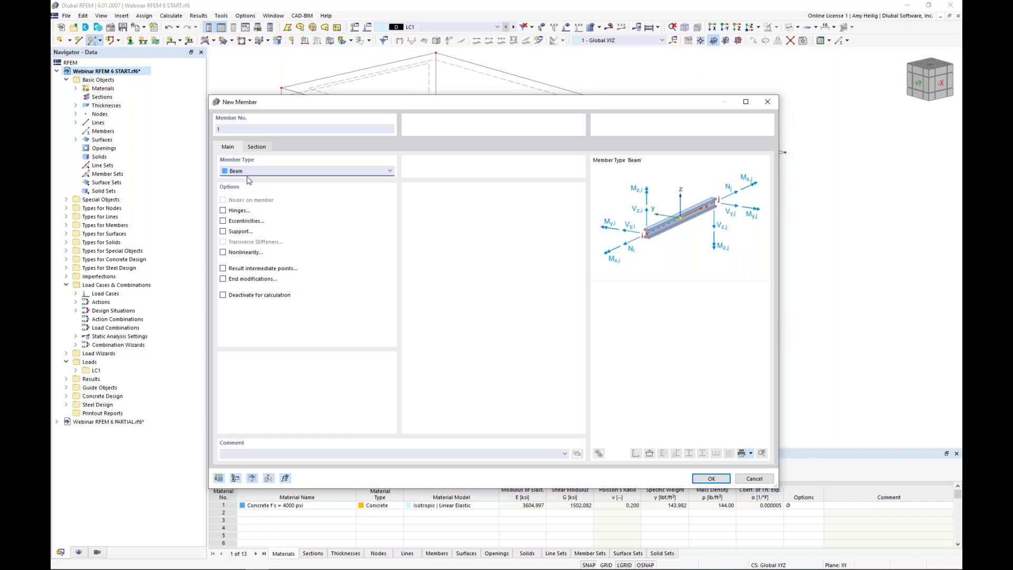
pyautogui.click(258, 147)
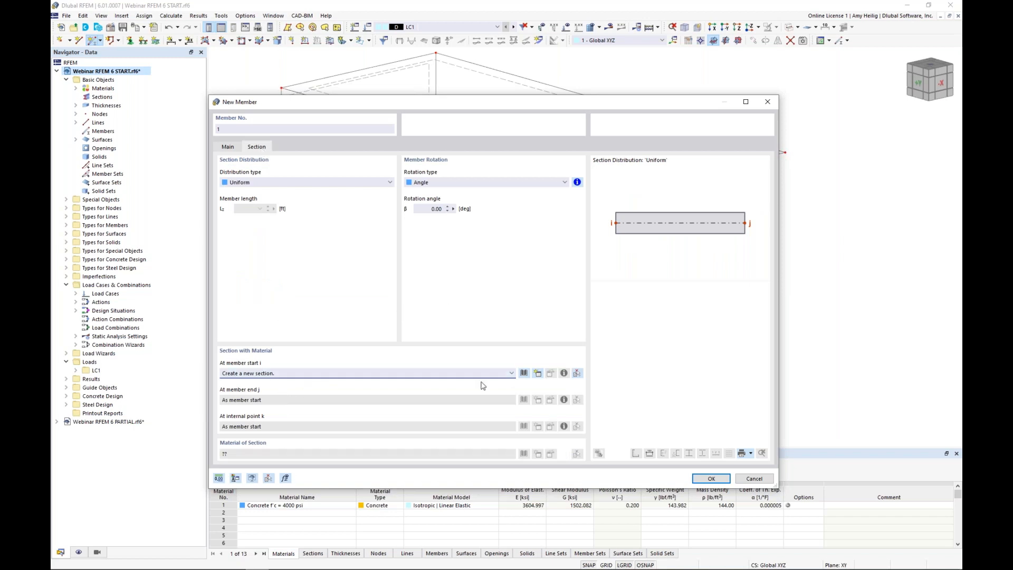
pyautogui.click(524, 374)
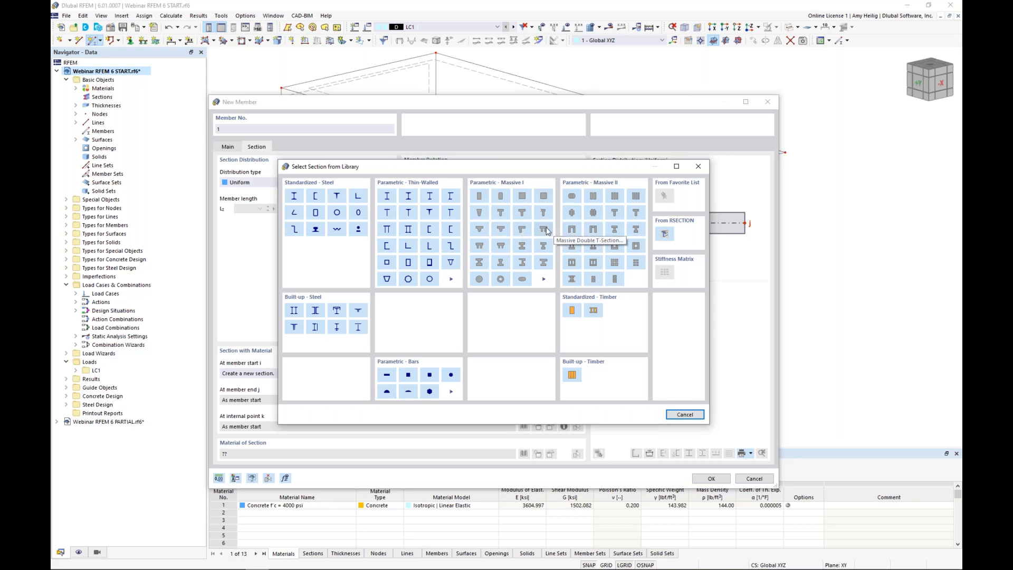
pyautogui.click(523, 198)
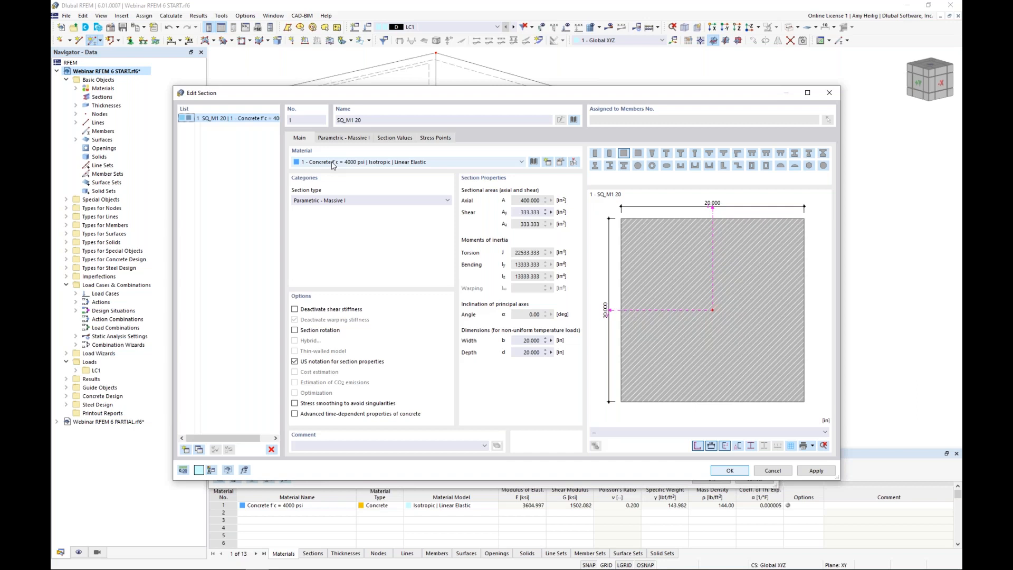
pyautogui.click(534, 163)
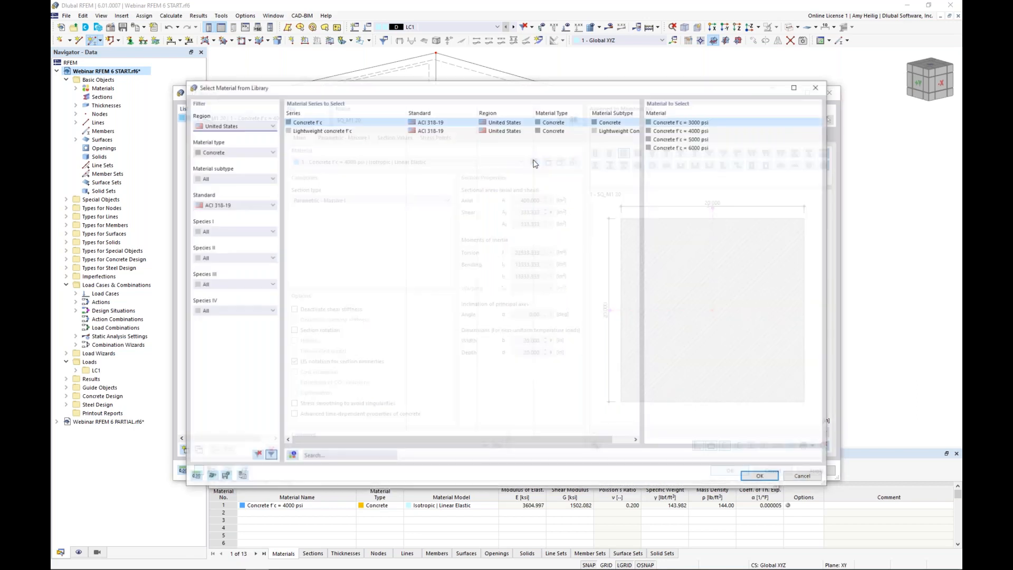
pyautogui.click(259, 151)
pyautogui.click(252, 174)
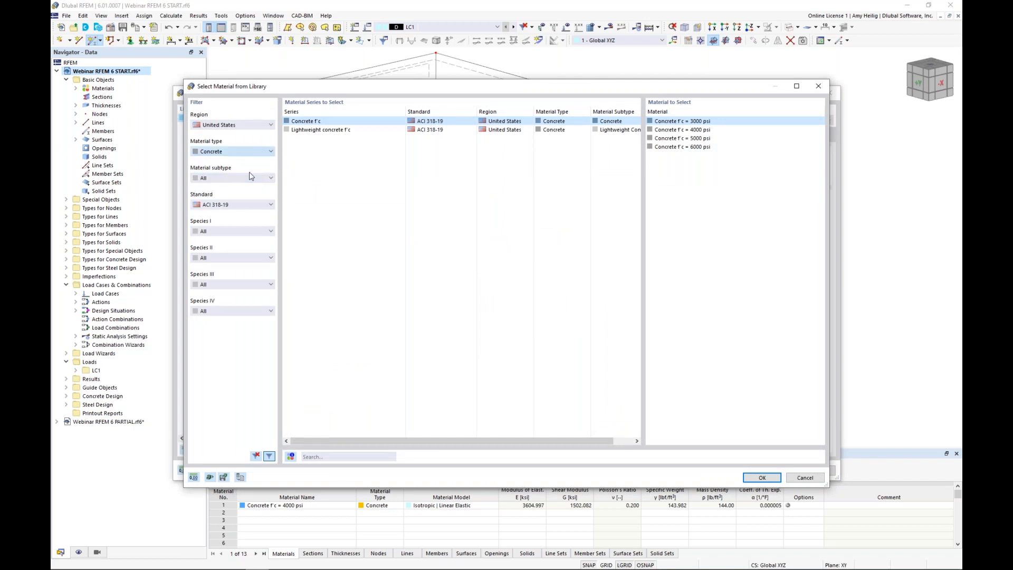
pyautogui.click(244, 209)
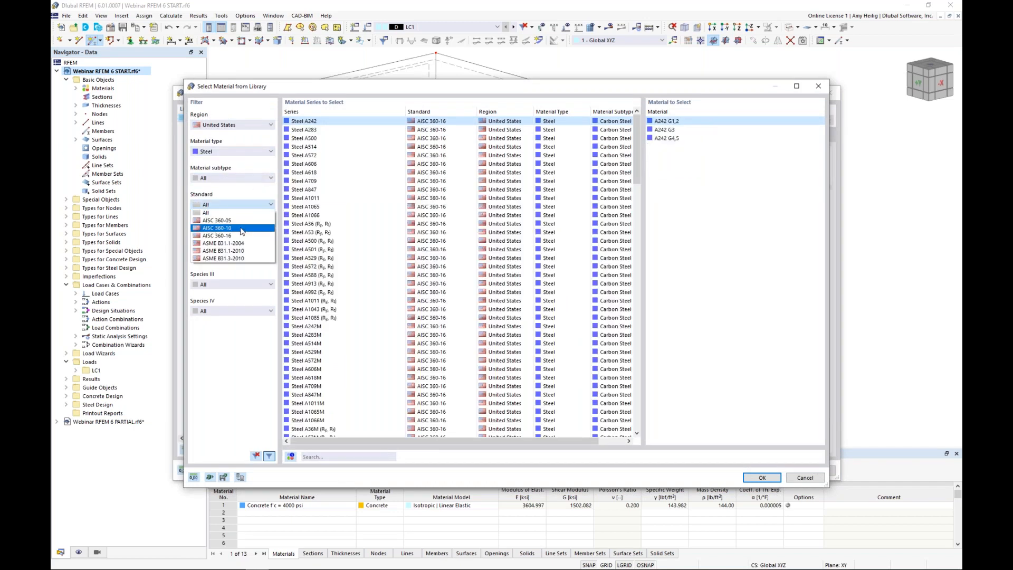
pyautogui.click(240, 236)
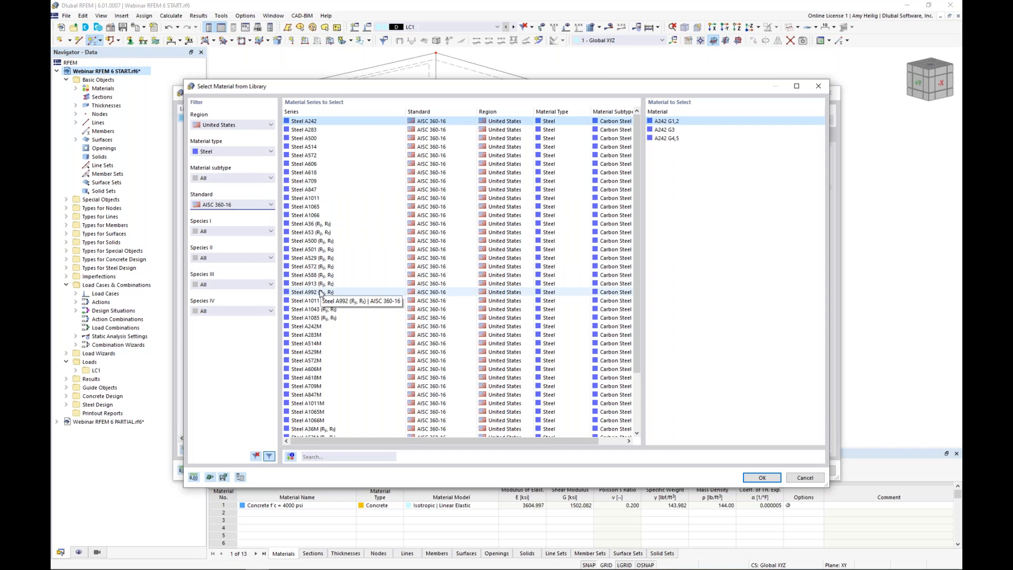
pyautogui.click(804, 477)
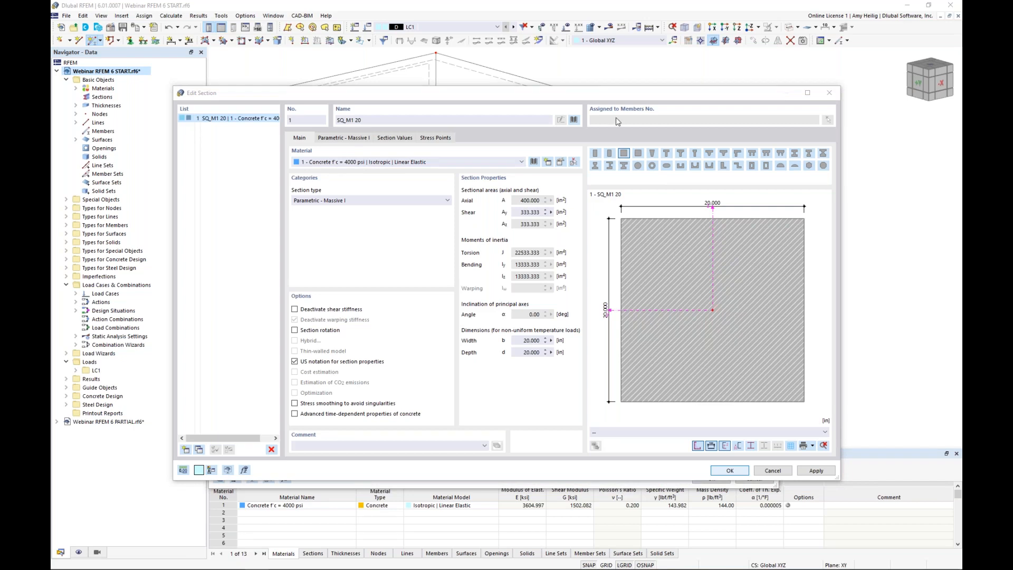
# Step: Set the square section's width b to 12 in, accept the section, and turn off the member's design properties
pyautogui.click(347, 140)
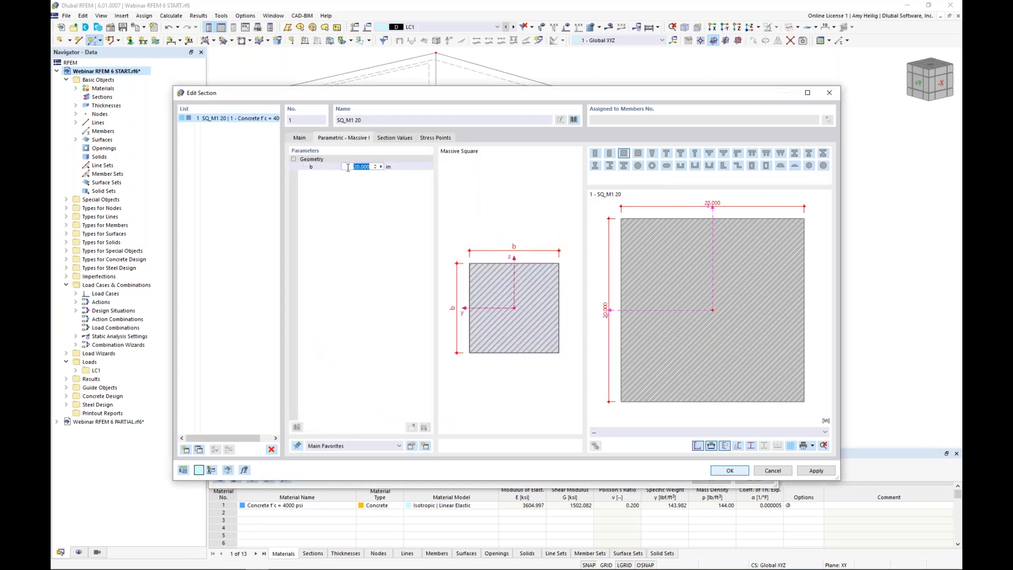
pyautogui.click(348, 167)
pyautogui.hotkey('ctrl', 'a')
pyautogui.write('1')
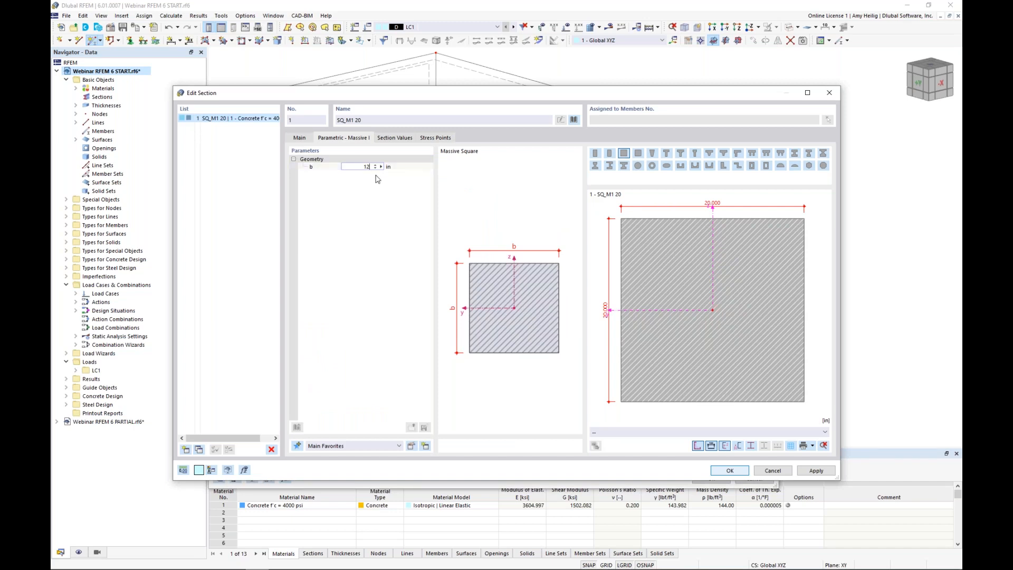
pyautogui.click(394, 138)
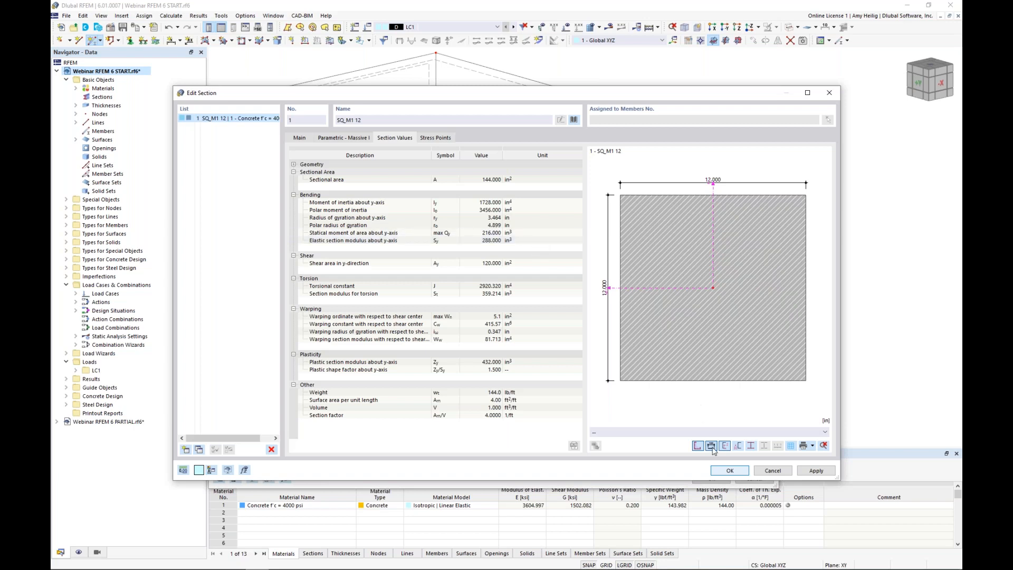
pyautogui.click(720, 471)
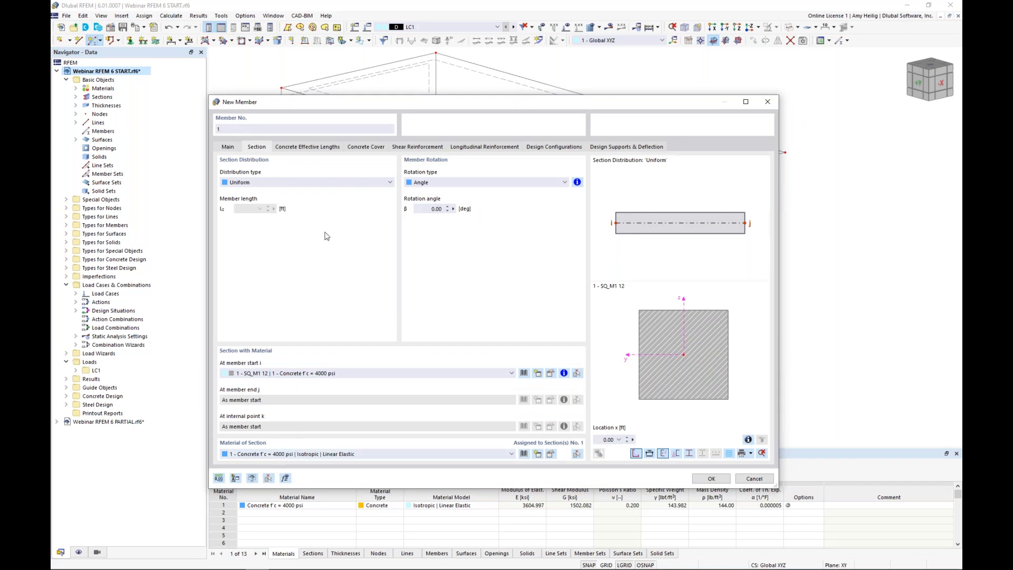
pyautogui.click(228, 148)
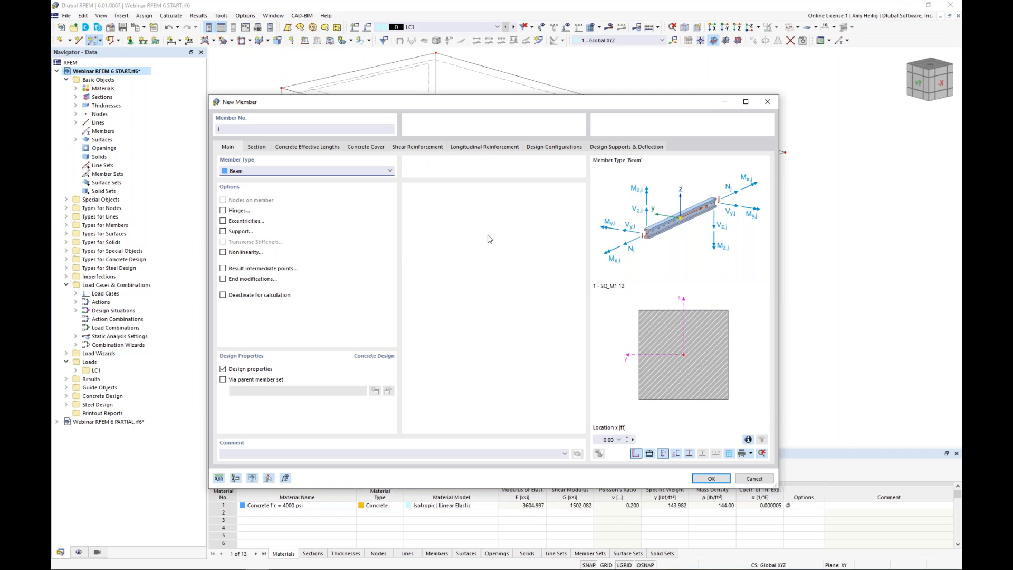
pyautogui.click(223, 368)
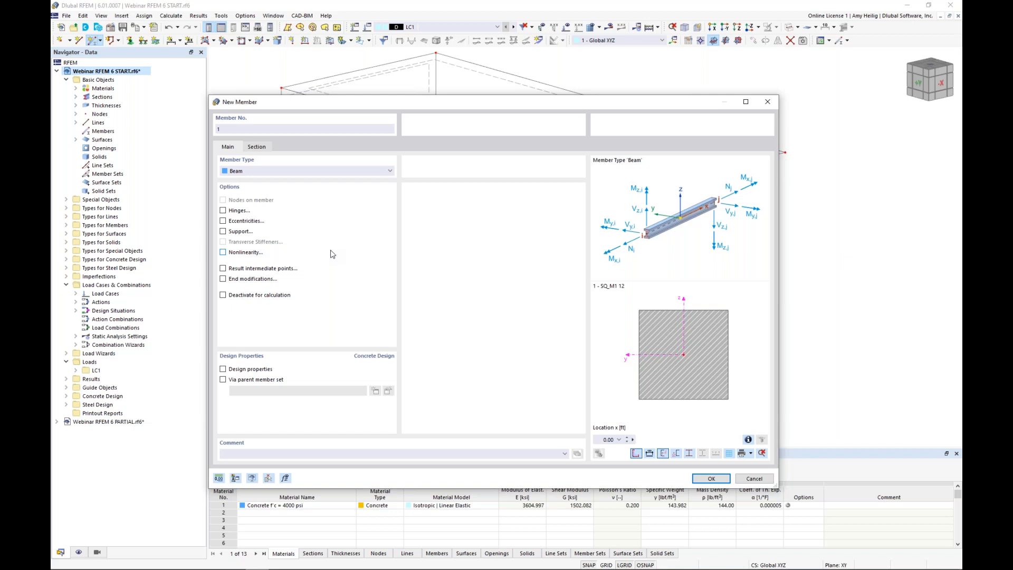
pyautogui.click(223, 210)
pyautogui.click(285, 147)
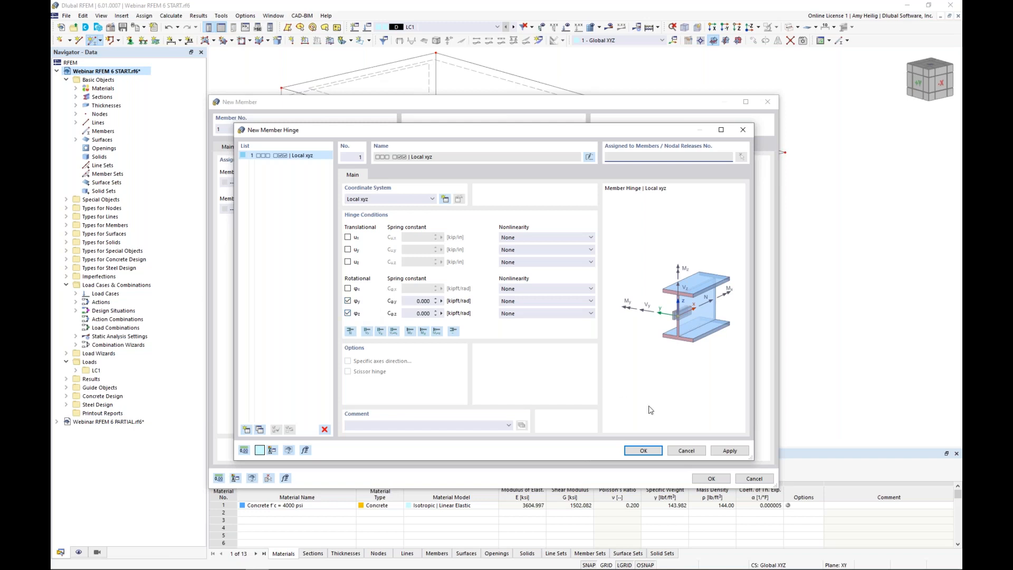
pyautogui.click(685, 451)
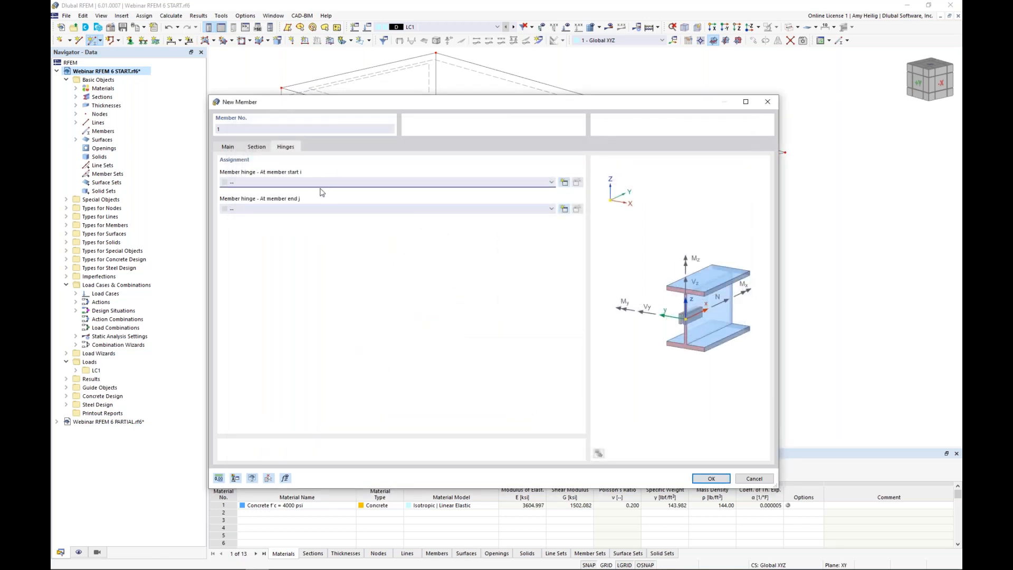
pyautogui.click(227, 147)
pyautogui.click(223, 211)
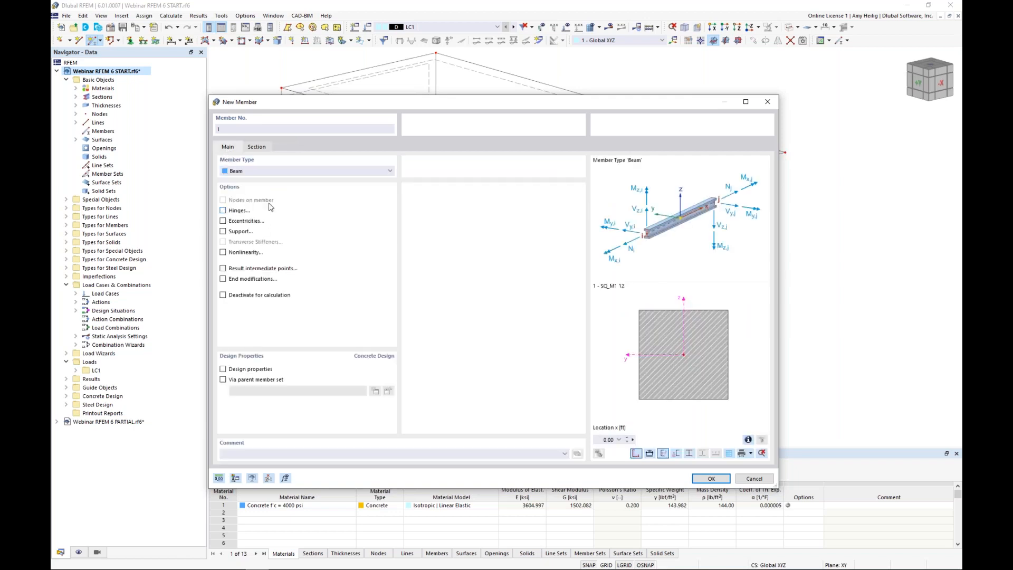
# Step: Place three vertical column members, each from a lower copied node up to the matching slab node above it
pyautogui.click(711, 478)
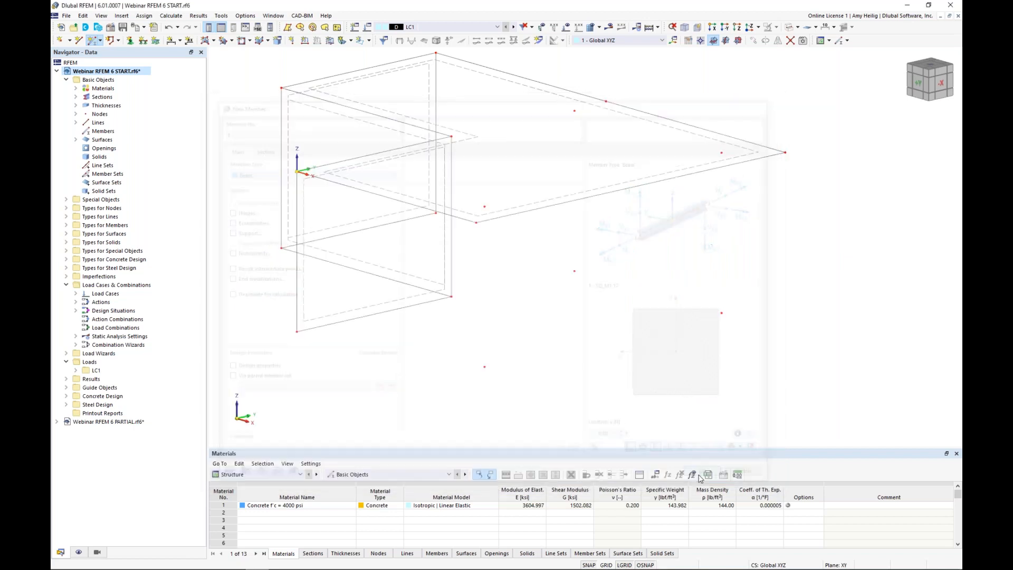
pyautogui.click(484, 366)
pyautogui.click(484, 206)
pyautogui.click(721, 312)
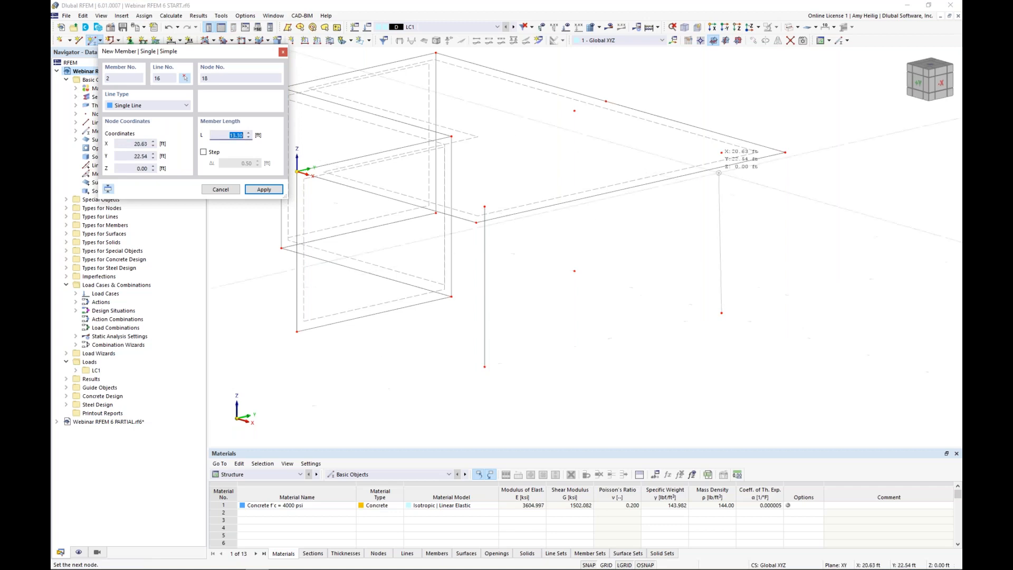
pyautogui.click(721, 152)
pyautogui.click(575, 270)
pyautogui.click(574, 111)
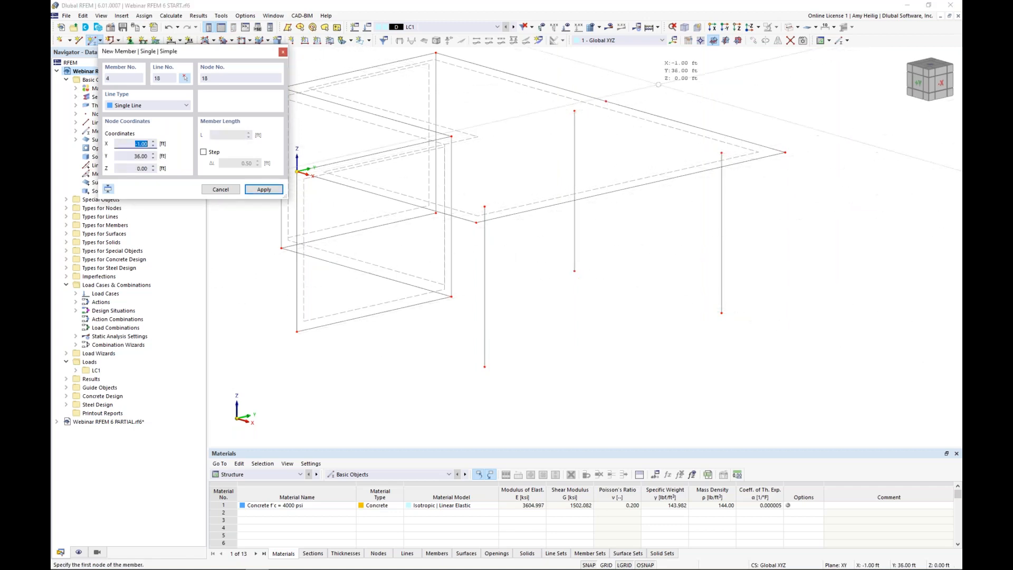
pyautogui.press('Escape')
# Step: Switch the model display from wireframe back to the shaded transparent solid view
pyautogui.click(790, 29)
pyautogui.click(790, 29)
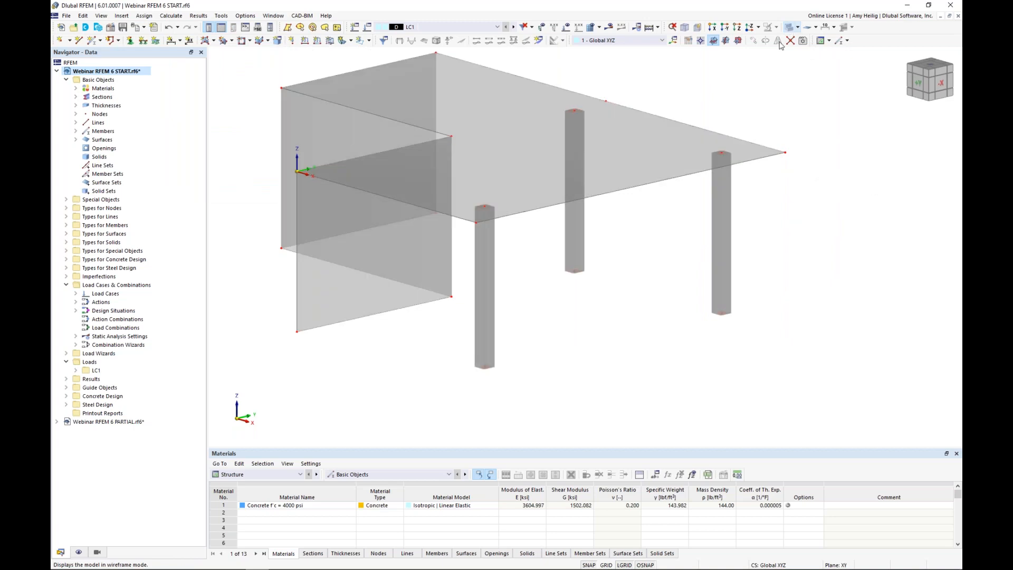
pyautogui.keyDown('ctrl'); pyautogui.moveTo(757, 117); pyautogui.dragTo(700, 130, button='middle'); pyautogui.keyUp('ctrl')
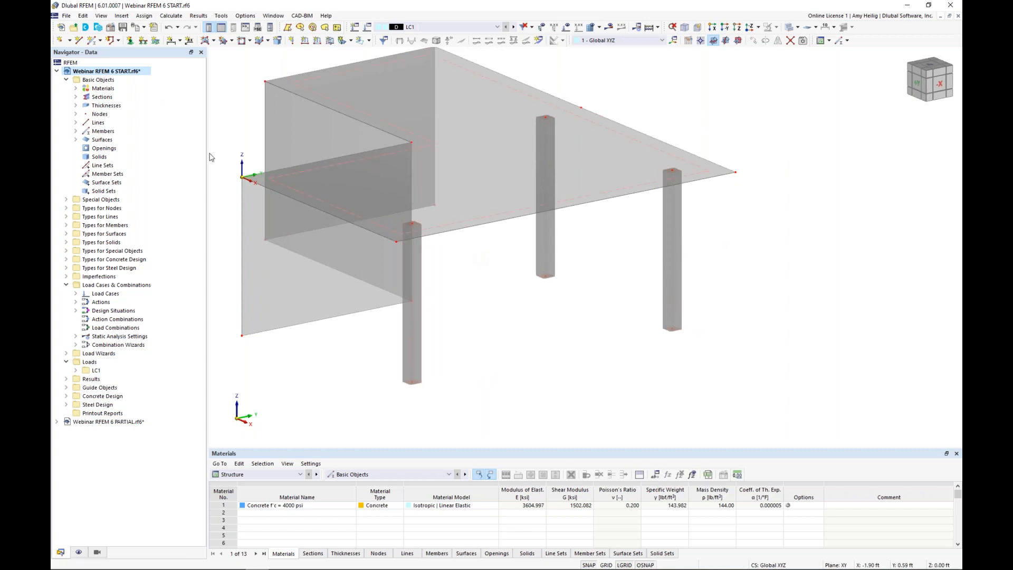
# Step: Begin a new member
pyautogui.click(91, 40)
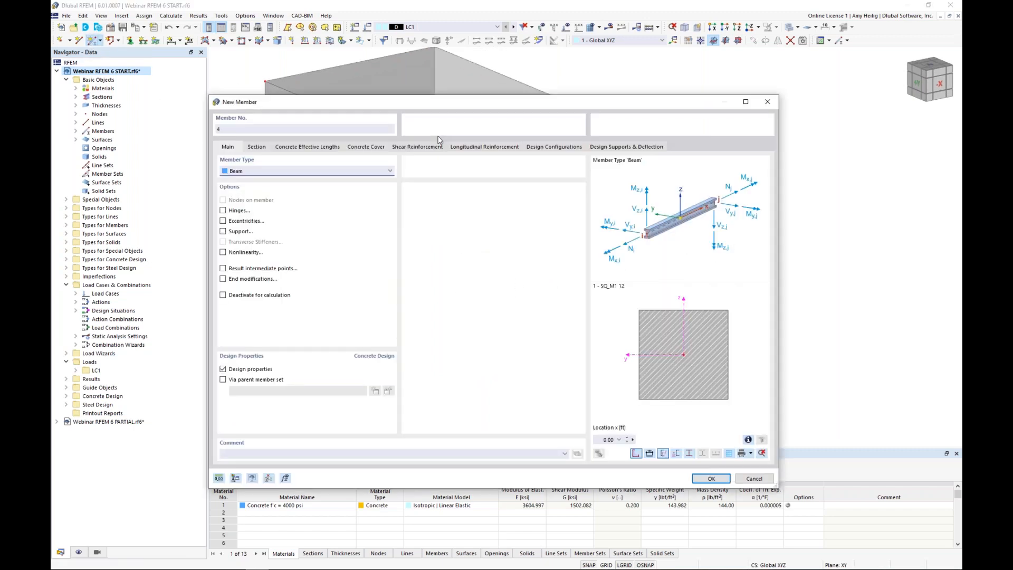
# Step: Try the Rib member type with alignment on the -z side of the surface, and return the type to Beam
pyautogui.click(258, 172)
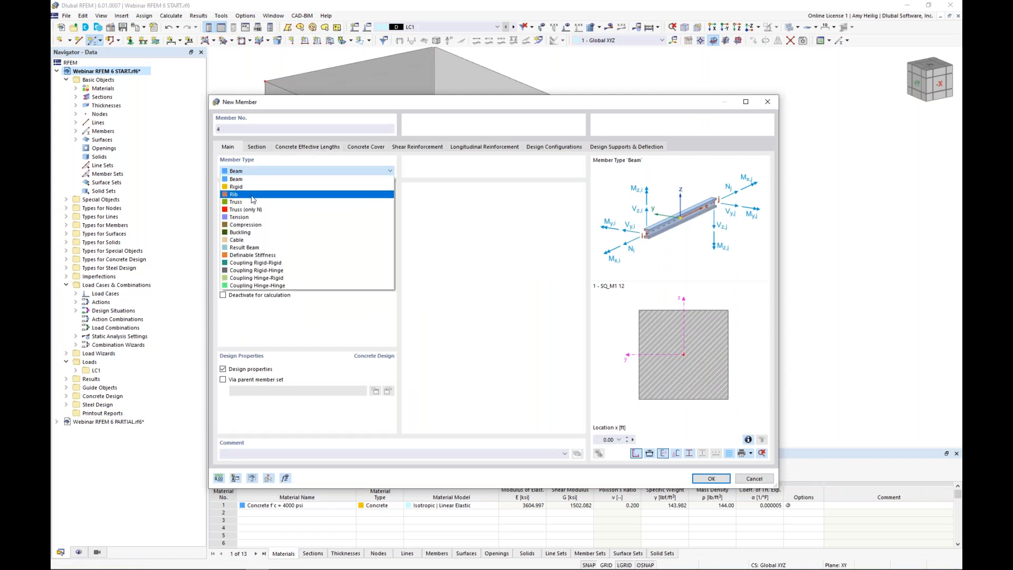
pyautogui.click(252, 194)
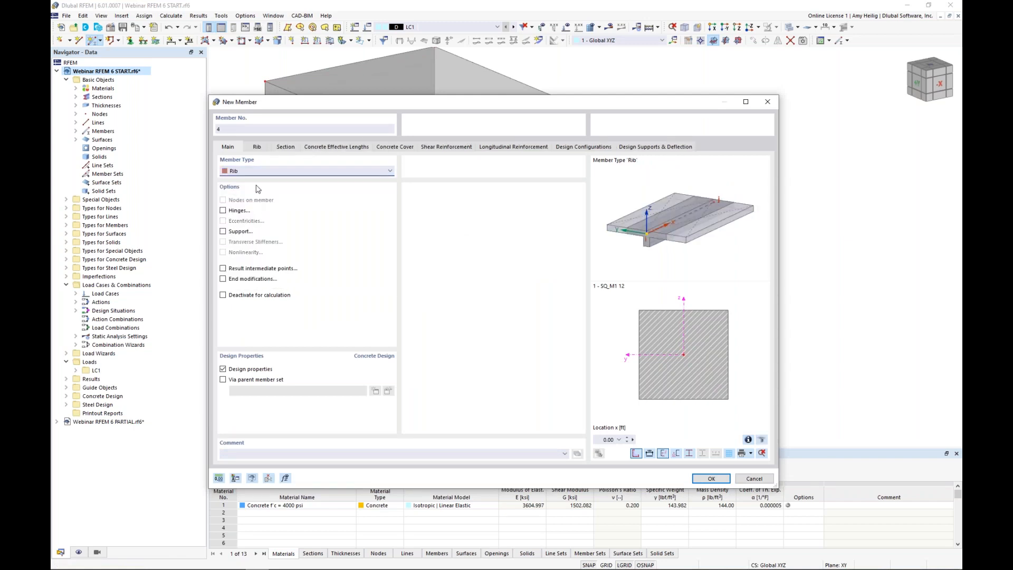
pyautogui.click(256, 152)
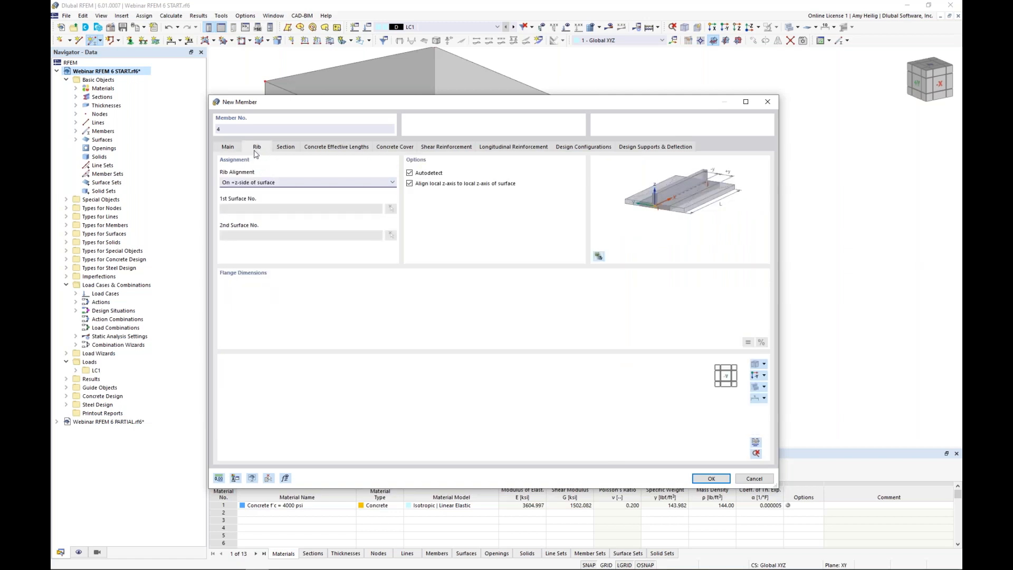
pyautogui.click(263, 182)
pyautogui.click(248, 197)
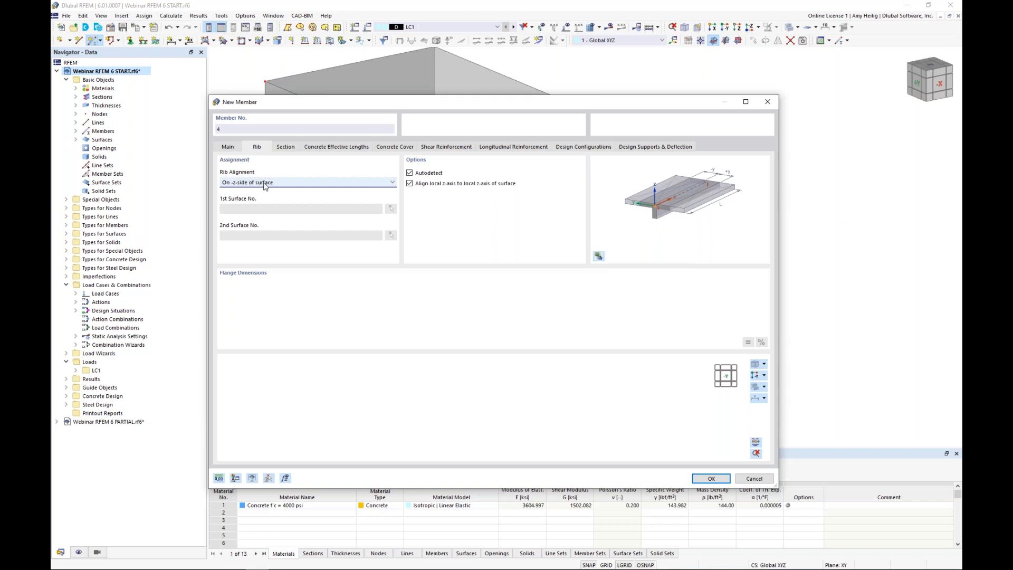
pyautogui.click(235, 150)
pyautogui.click(256, 170)
pyautogui.scroll(3, 259, 179)
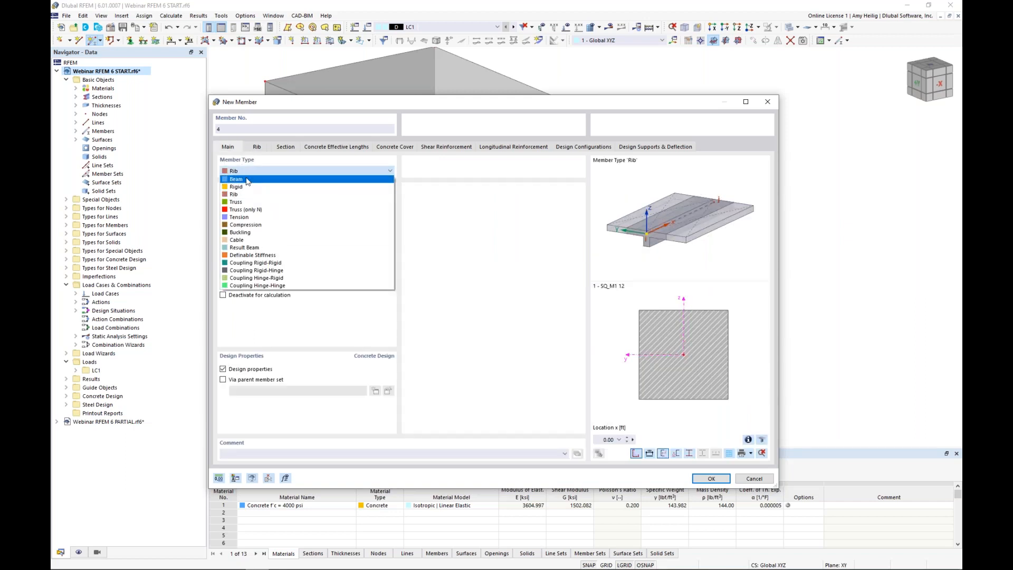
pyautogui.click(260, 177)
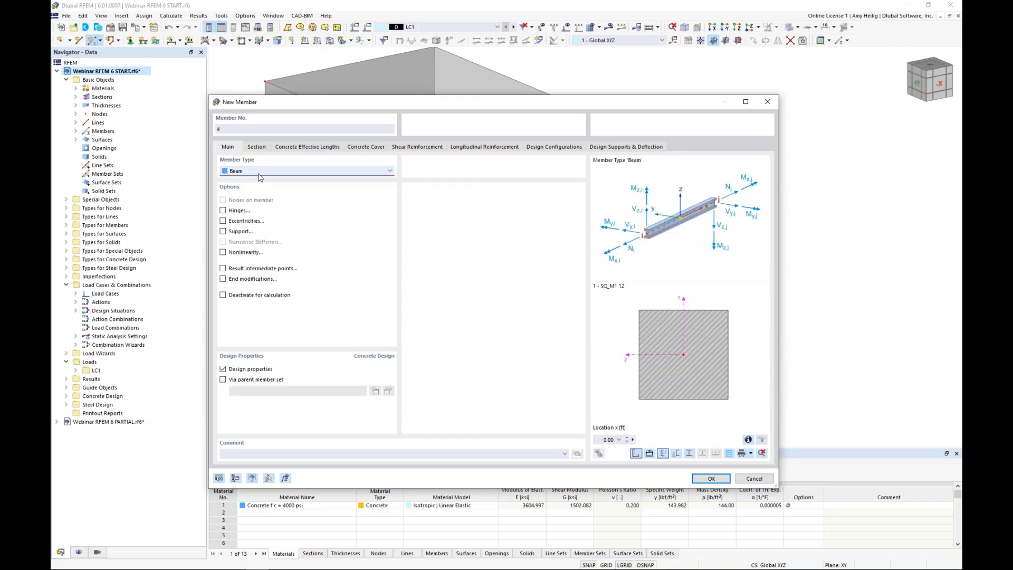
# Step: Turn off the member's design properties and choose the massive rectangle for its section from the section library
pyautogui.click(222, 370)
pyautogui.click(223, 369)
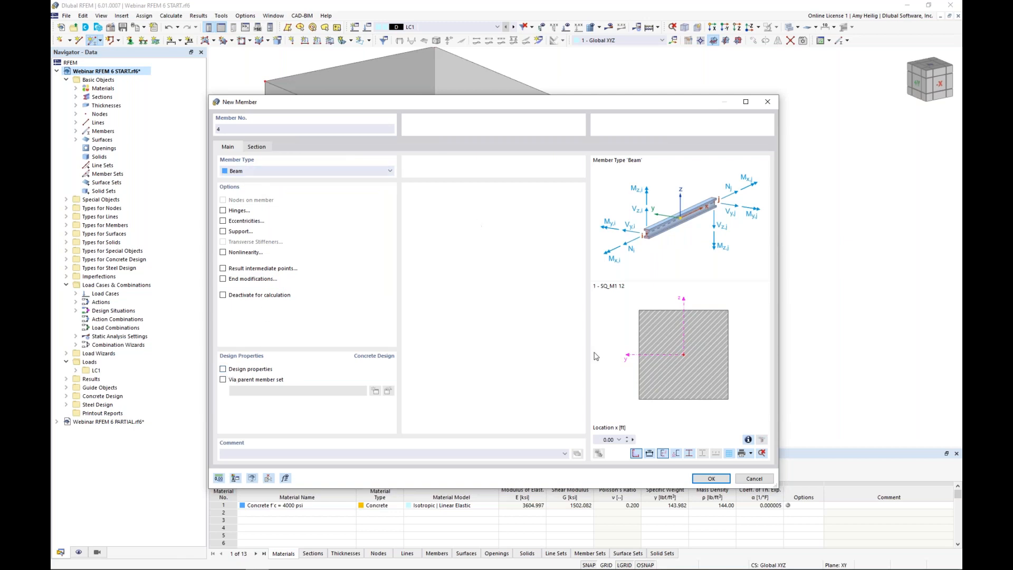
pyautogui.click(257, 147)
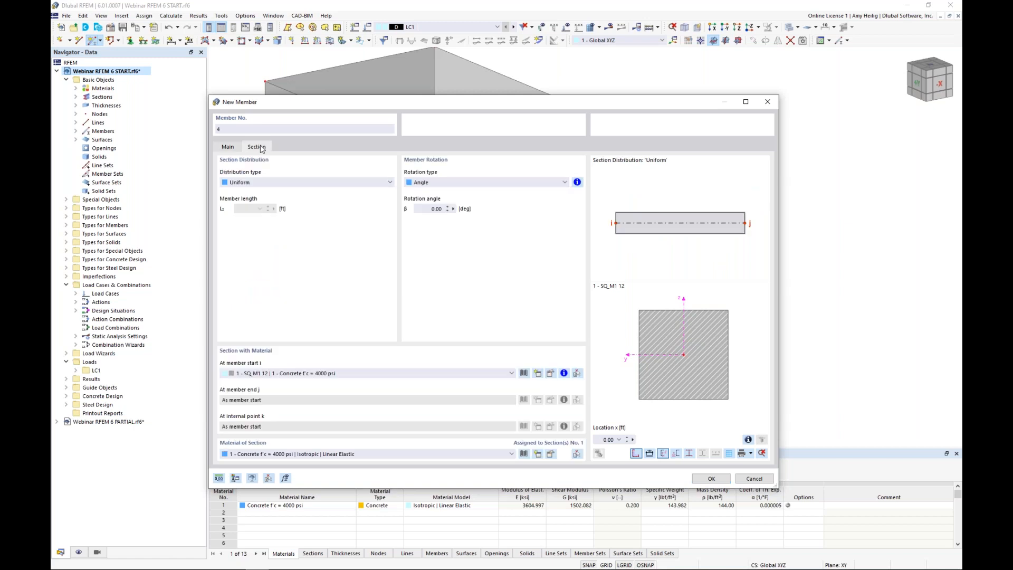
pyautogui.click(524, 374)
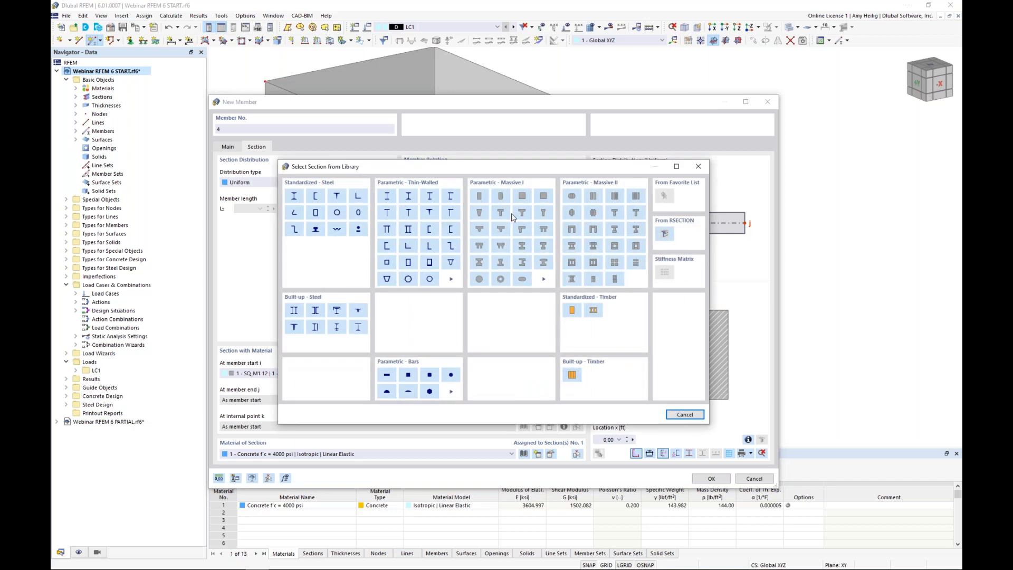
pyautogui.click(480, 196)
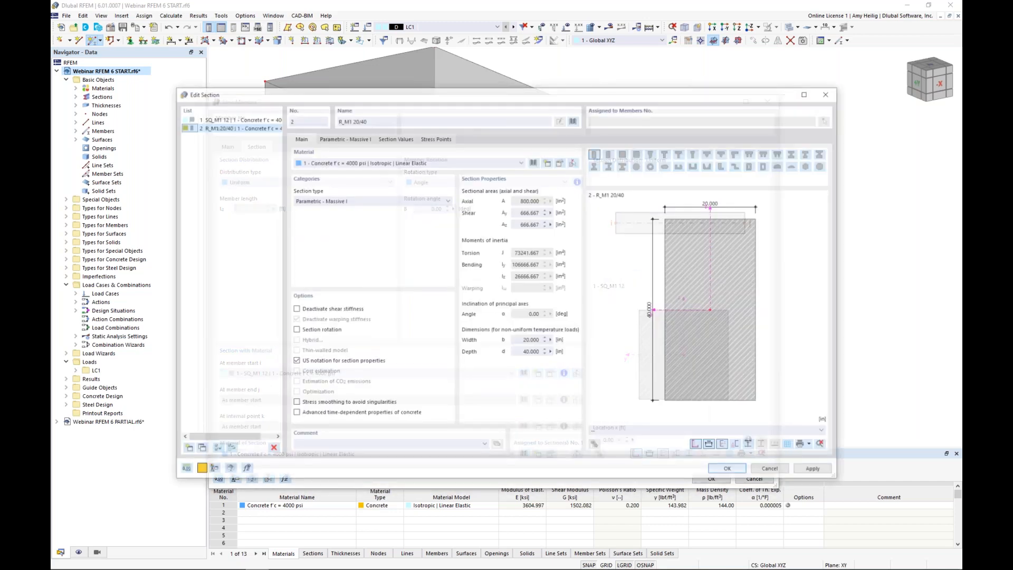
# Step: Set the rectangular section's width b to 10 in and height h to 12 in, and accept the section
pyautogui.click(348, 139)
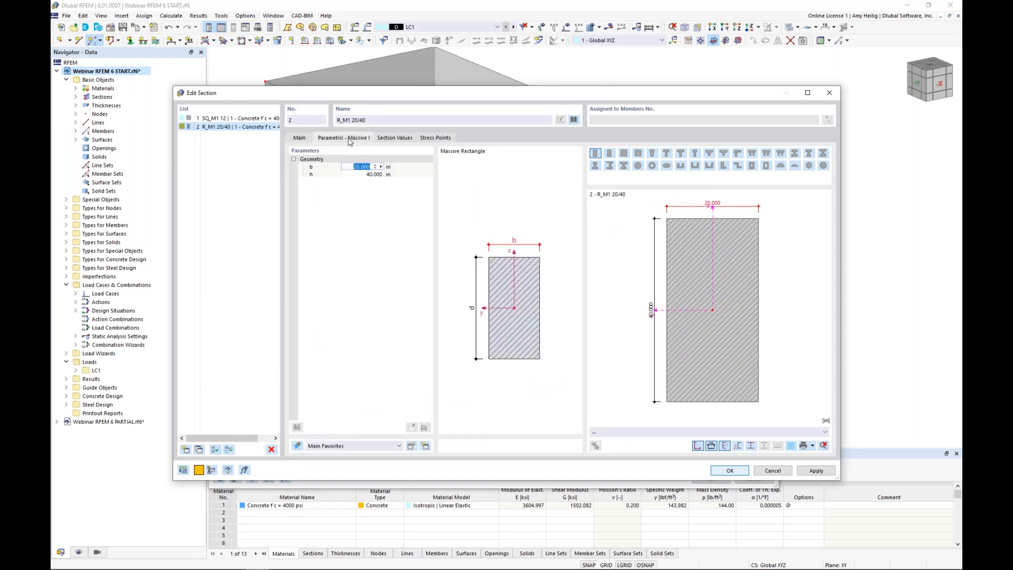
pyautogui.write('10')
pyautogui.press('Tab')
pyautogui.write('12')
pyautogui.press('Return')
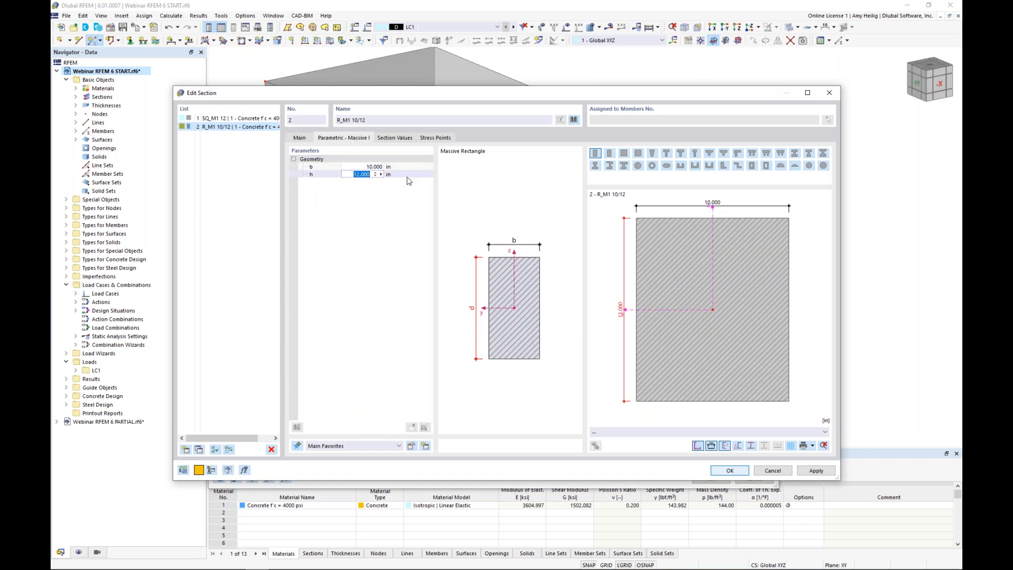
pyautogui.click(729, 470)
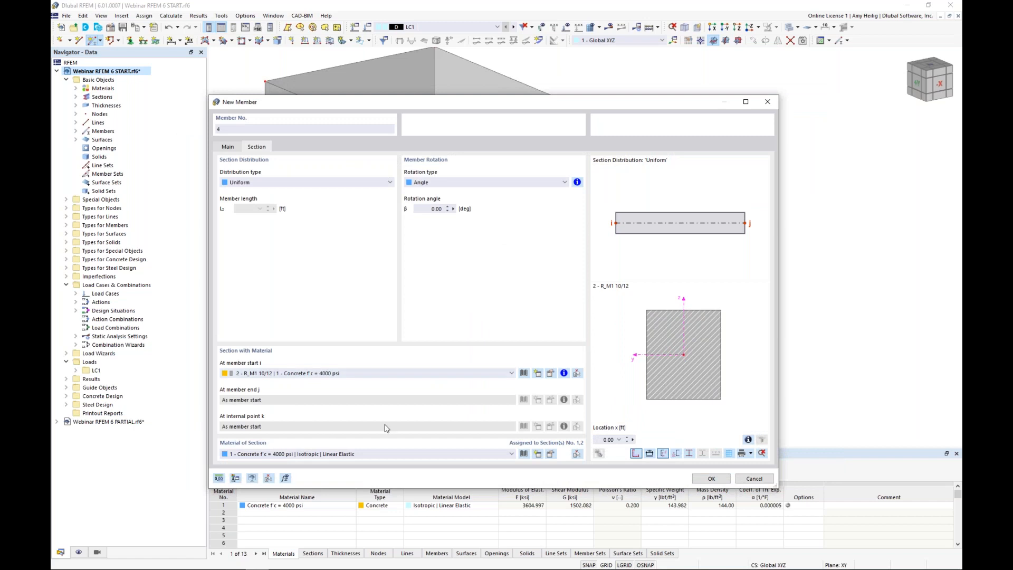
# Step: Place the beam member between the top nodes of the two columns along the slab's free edge
pyautogui.click(711, 478)
pyautogui.click(457, 231)
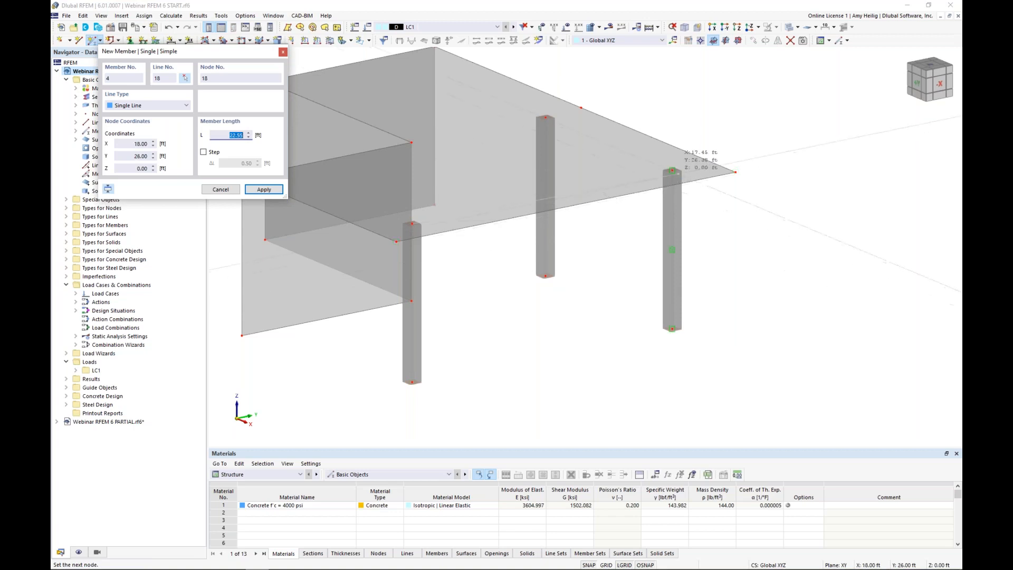
pyautogui.click(671, 171)
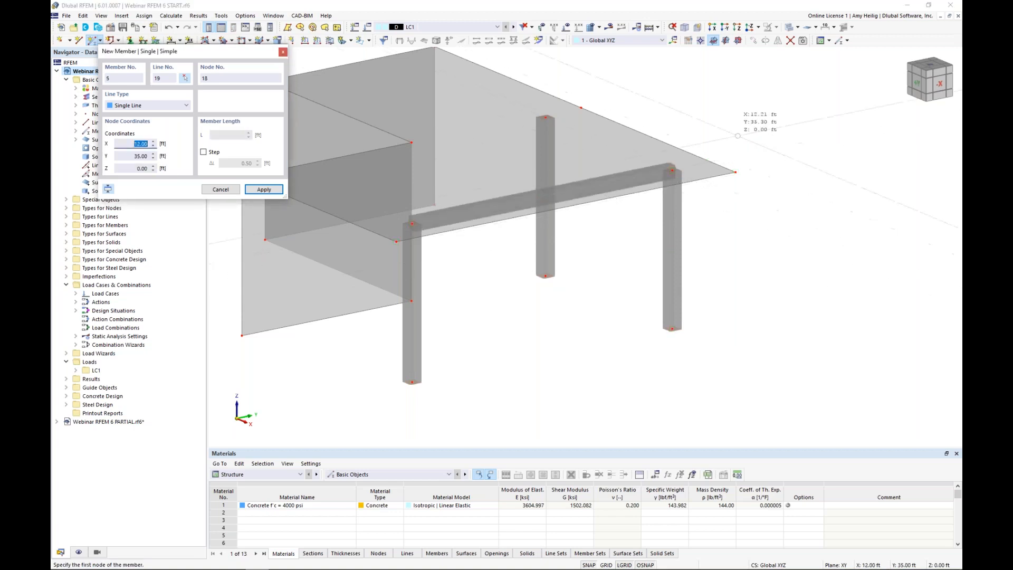
pyautogui.press('Escape')
# Step: Turn on the grid display and make the YZ plane the current work plane
pyautogui.keyDown('ctrl'); pyautogui.moveTo(667, 226); pyautogui.dragTo(640, 257, button='middle'); pyautogui.keyUp('ctrl')
pyautogui.scroll(-2, 641, 260)
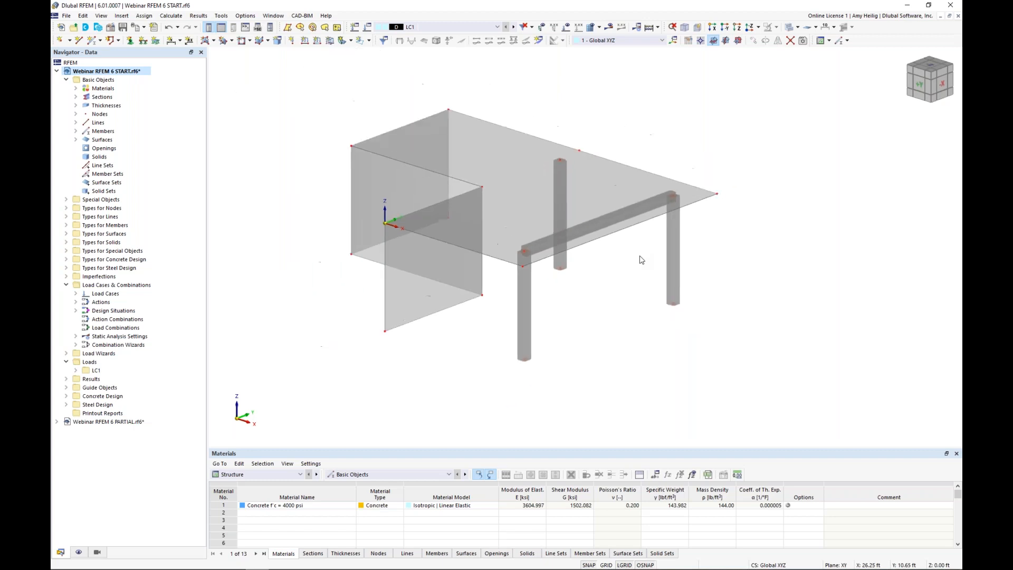
pyautogui.moveTo(491, 333); pyautogui.dragTo(482, 362, button='middle')
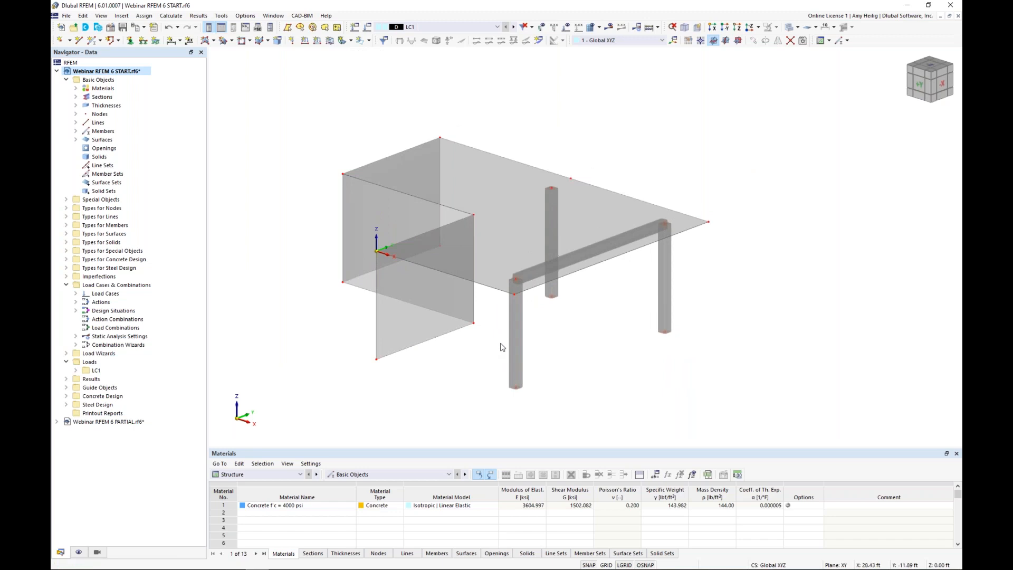
pyautogui.keyDown('ctrl'); pyautogui.moveTo(482, 351); pyautogui.dragTo(643, 343, button='middle'); pyautogui.keyUp('ctrl')
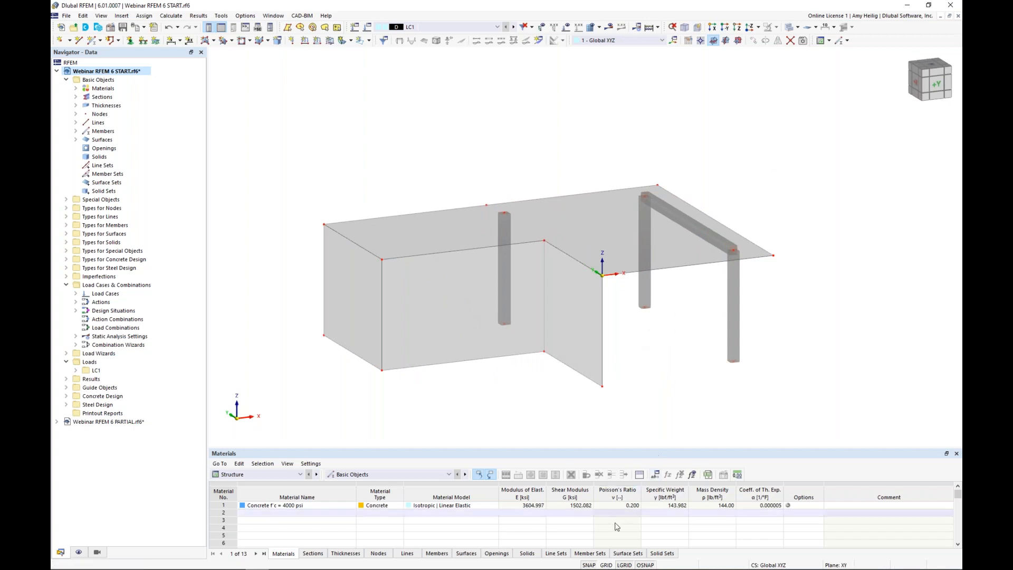
pyautogui.click(606, 564)
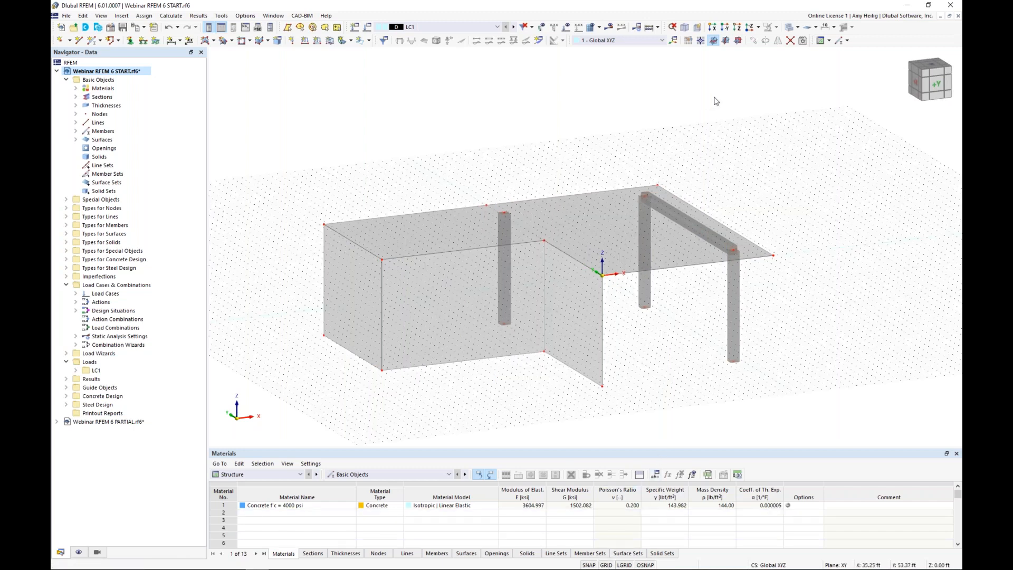
pyautogui.click(724, 42)
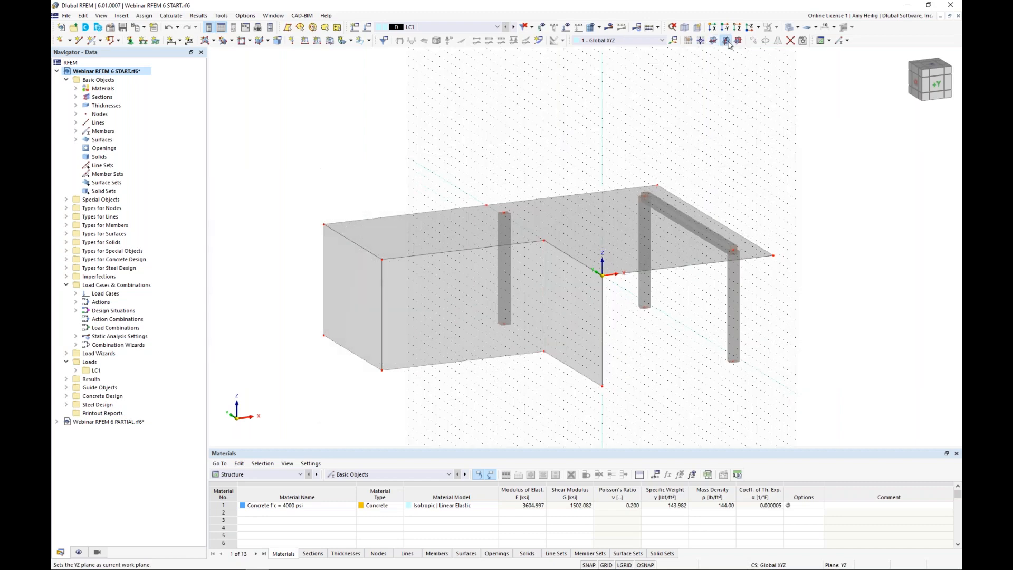
# Step: Draw a rectangular opening in the middle of the wall lying in the YZ plane at the origin
pyautogui.moveTo(774, 166)
pyautogui.keyDown('ctrl'); pyautogui.mouseDown(button='middle')
pyautogui.moveTo(749, 152)
pyautogui.moveTo(807, 148)
pyautogui.moveTo(761, 150)
pyautogui.moveTo(796, 156)
pyautogui.moveTo(788, 163)
pyautogui.mouseUp(button='middle'); pyautogui.keyUp('ctrl')
pyautogui.moveTo(586, 321); pyautogui.dragTo(549, 273, button='middle')
pyautogui.scroll(1, 548, 273)
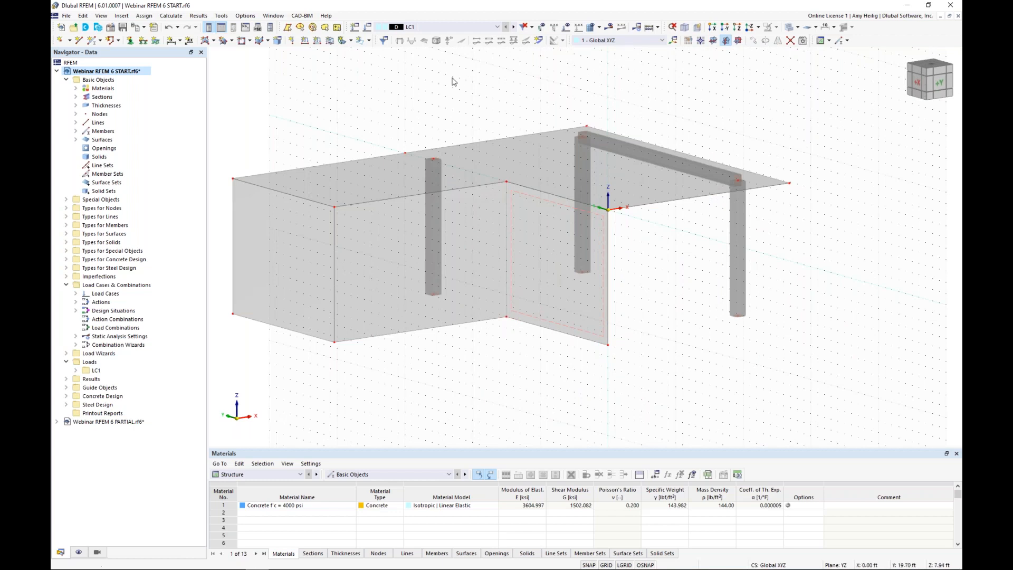
pyautogui.keyDown('ctrl'); pyautogui.moveTo(384, 156); pyautogui.dragTo(448, 145, button='middle'); pyautogui.keyUp('ctrl')
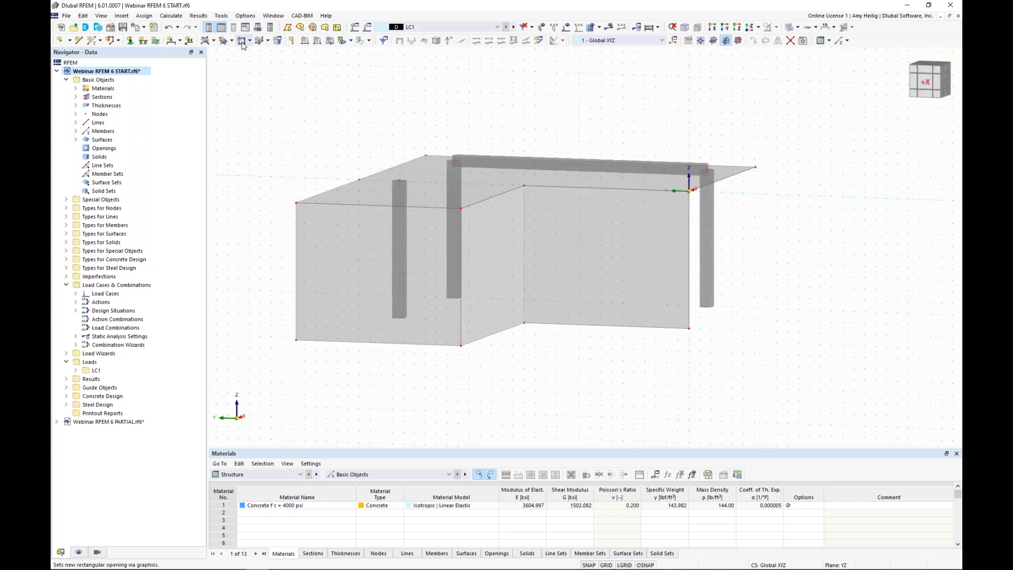
pyautogui.click(242, 42)
pyautogui.click(578, 221)
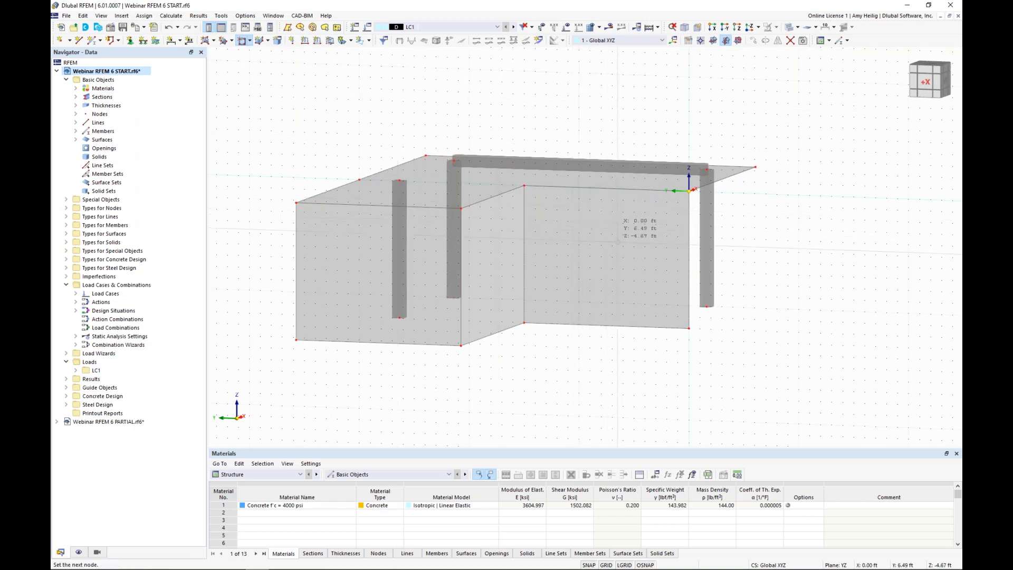
pyautogui.click(635, 258)
# Step: Set the work plane to XZ and move its origin to the outer upper corner node of the long wall
pyautogui.keyDown('ctrl'); pyautogui.moveTo(630, 282); pyautogui.dragTo(502, 295, button='middle'); pyautogui.keyUp('ctrl')
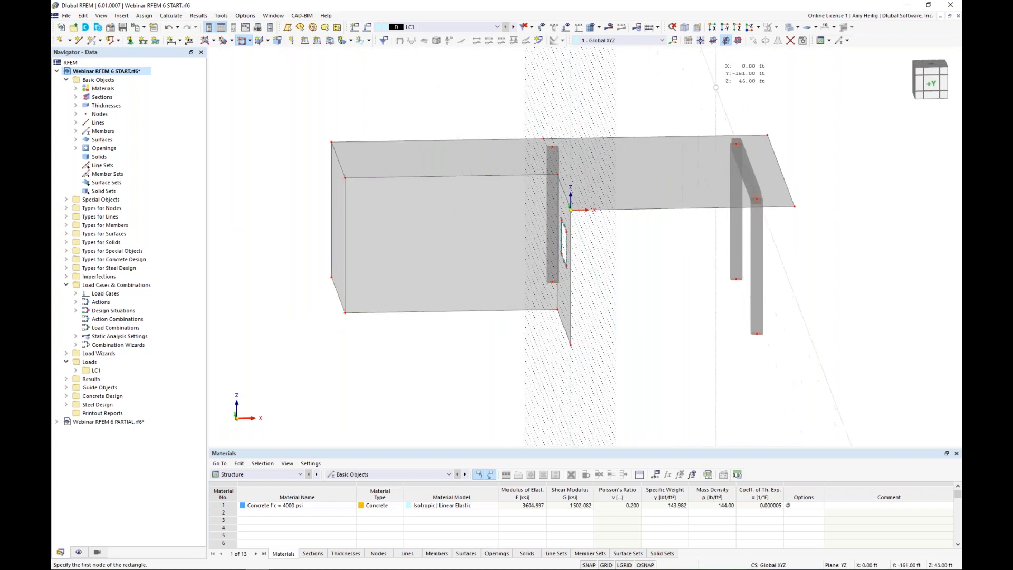
pyautogui.click(738, 41)
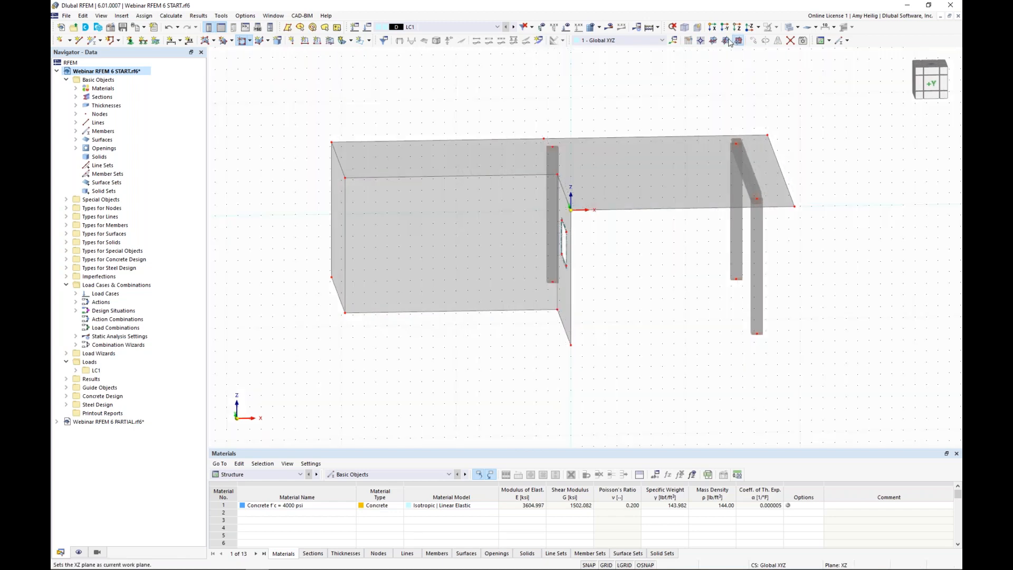
pyautogui.click(700, 42)
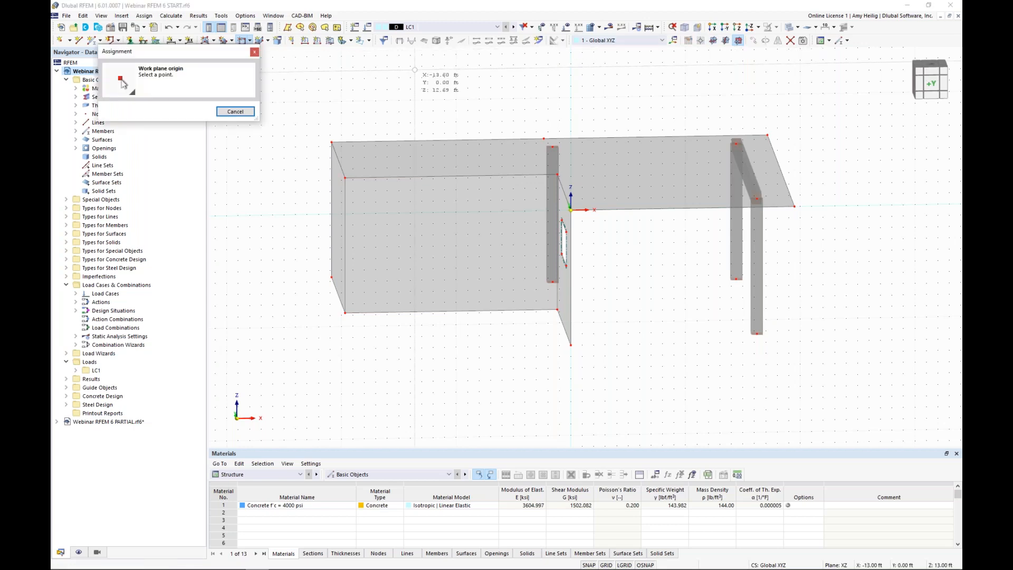
pyautogui.click(344, 178)
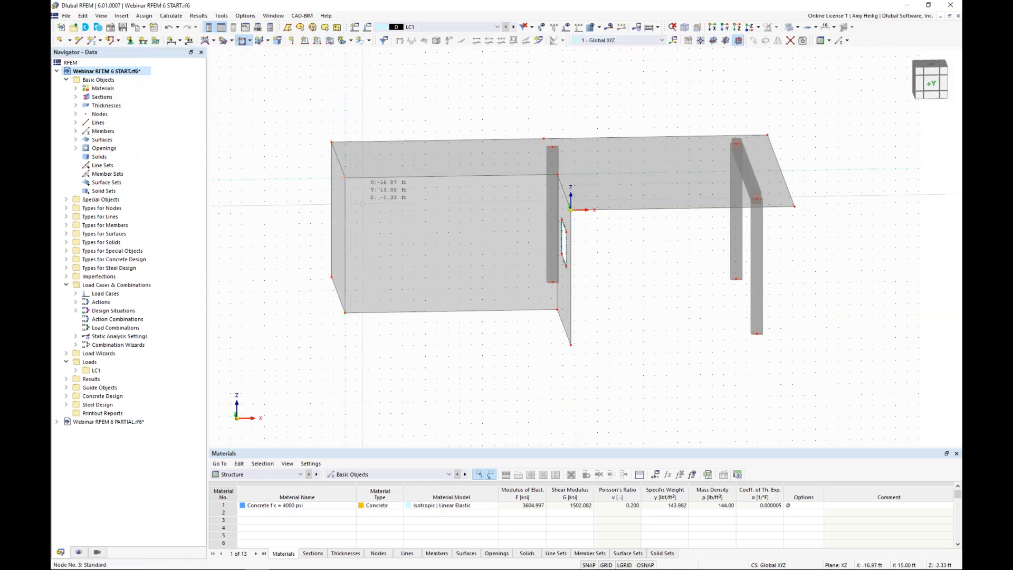
# Step: Draw a wider rectangular opening in the long wall parallel to XZ, end the opening command and turn the grid off
pyautogui.scroll(-1, 424, 266)
pyautogui.keyDown('ctrl'); pyautogui.moveTo(425, 266); pyautogui.dragTo(401, 222, button='middle'); pyautogui.keyUp('ctrl')
pyautogui.click(395, 213)
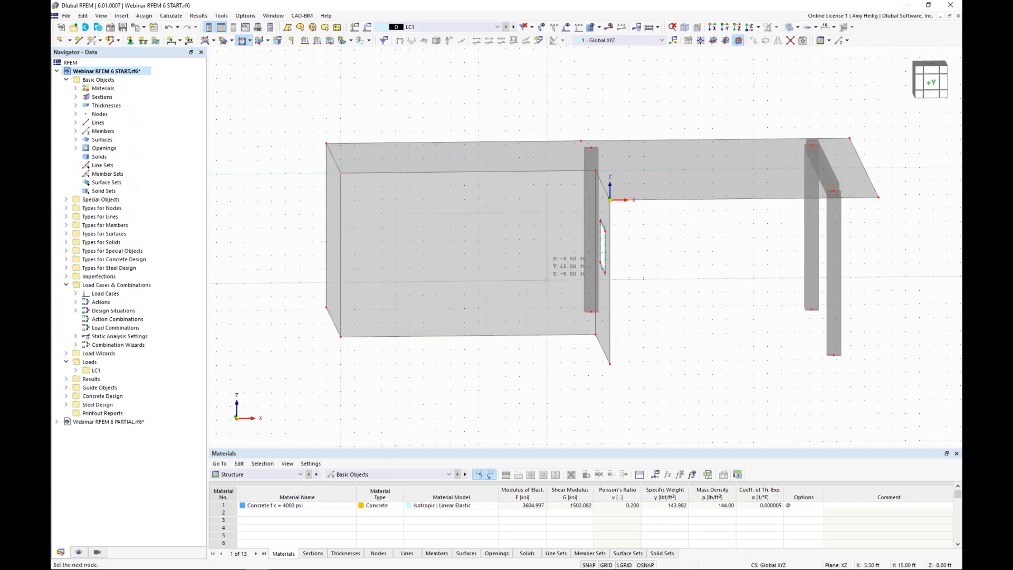
pyautogui.click(547, 266)
pyautogui.scroll(-2, 497, 261)
pyautogui.keyDown('ctrl'); pyautogui.moveTo(633, 265); pyautogui.dragTo(588, 283, button='middle'); pyautogui.keyUp('ctrl')
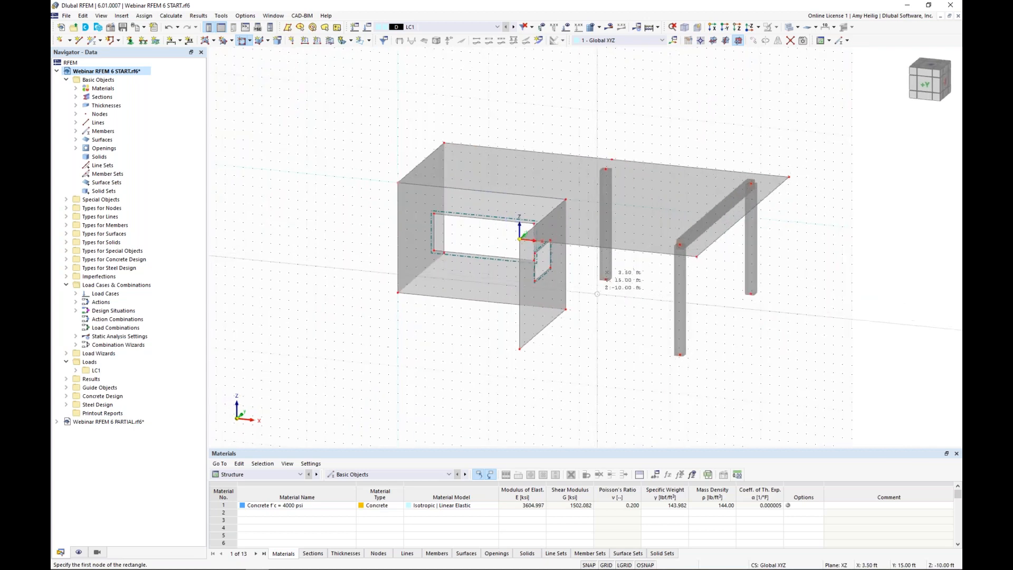
pyautogui.press('Escape')
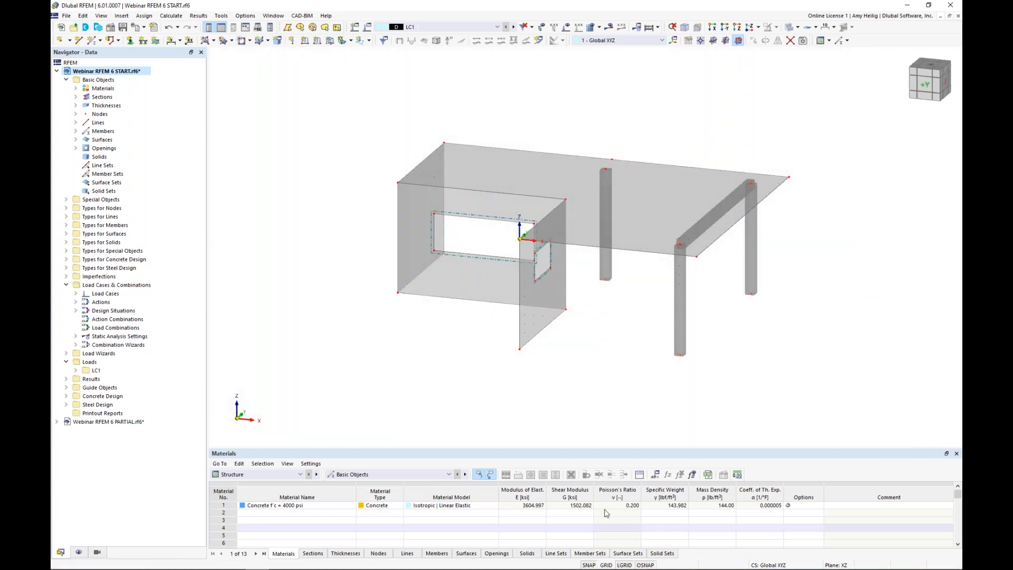
pyautogui.keyDown('ctrl'); pyautogui.moveTo(775, 330); pyautogui.dragTo(583, 341, button='middle'); pyautogui.keyUp('ctrl')
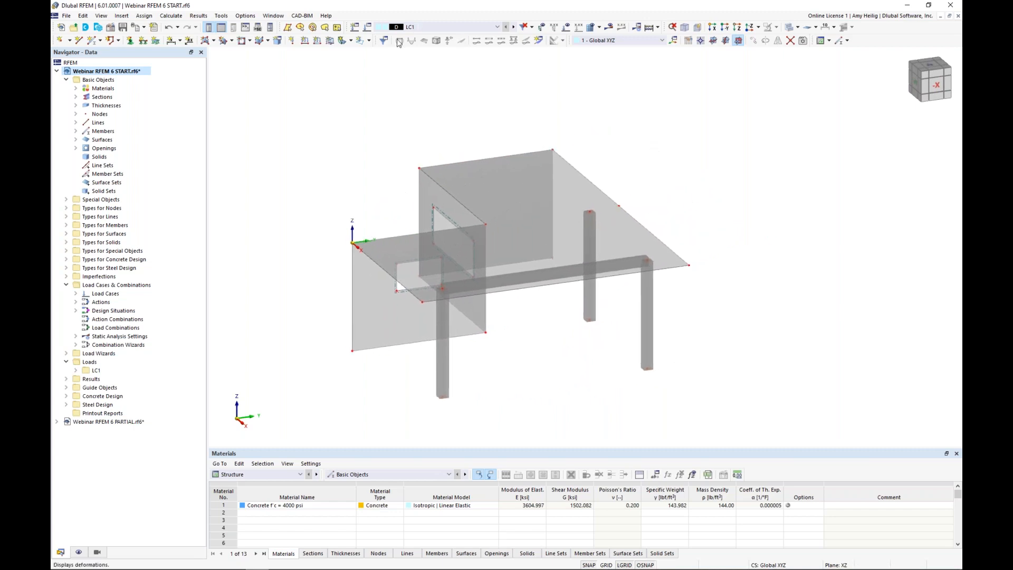
# Step: Switch to the open model Webinar RFEM 6 PARTIAL.rf6 and view its steel frame from another angle
pyautogui.click(274, 15)
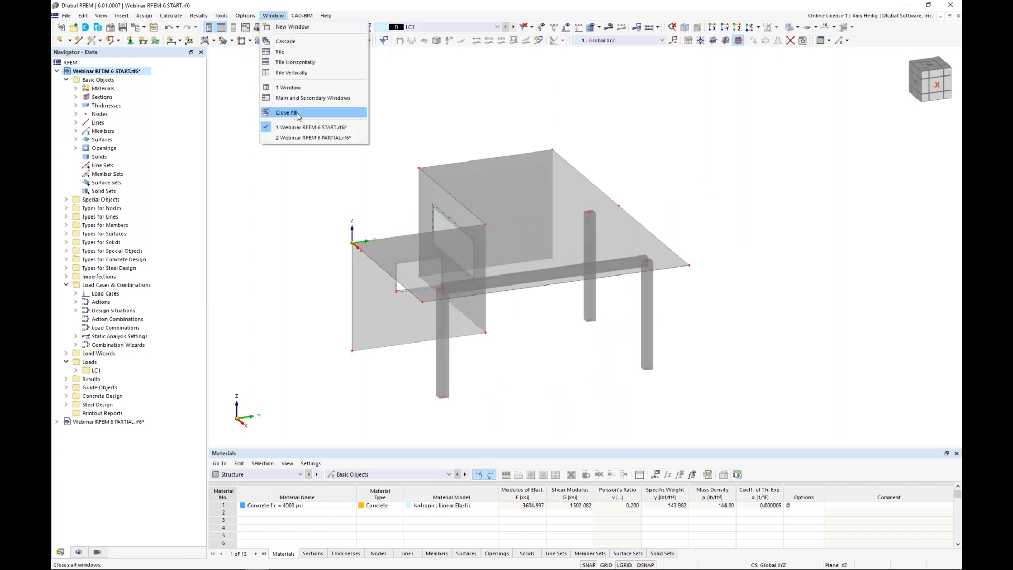
pyautogui.click(301, 138)
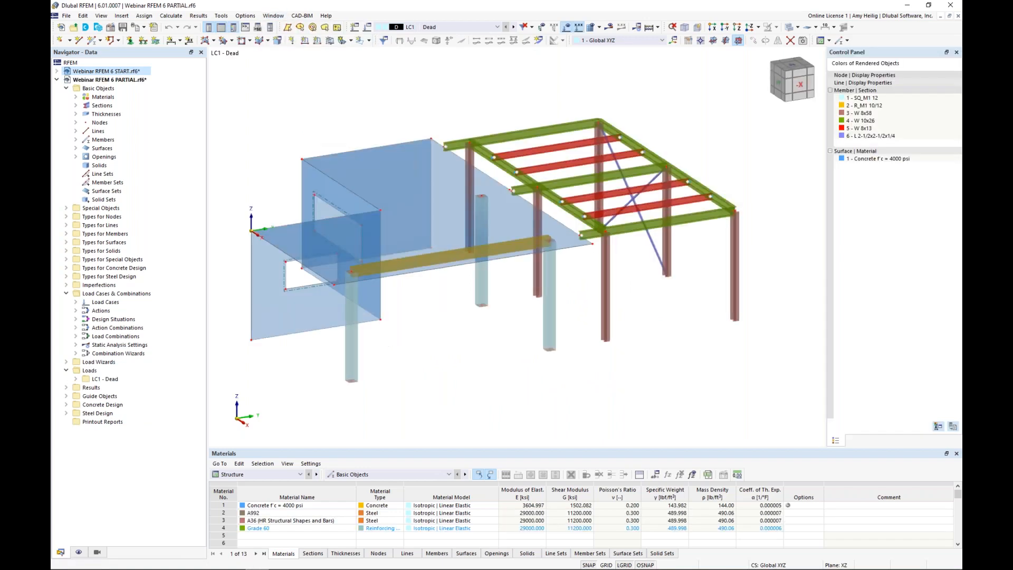
pyautogui.keyDown('ctrl'); pyautogui.moveTo(664, 288); pyautogui.dragTo(629, 293, button='middle'); pyautogui.keyUp('ctrl')
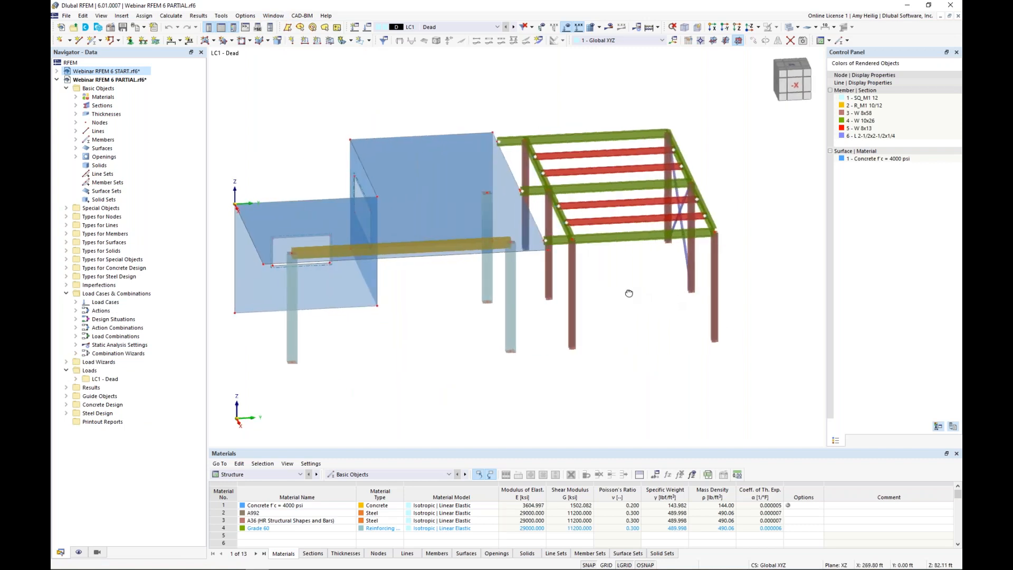
# Step: Show the display settings and find the option that colors rendered members by section
pyautogui.keyDown('ctrl'); pyautogui.moveTo(662, 285); pyautogui.dragTo(670, 287, button='middle'); pyautogui.keyUp('ctrl')
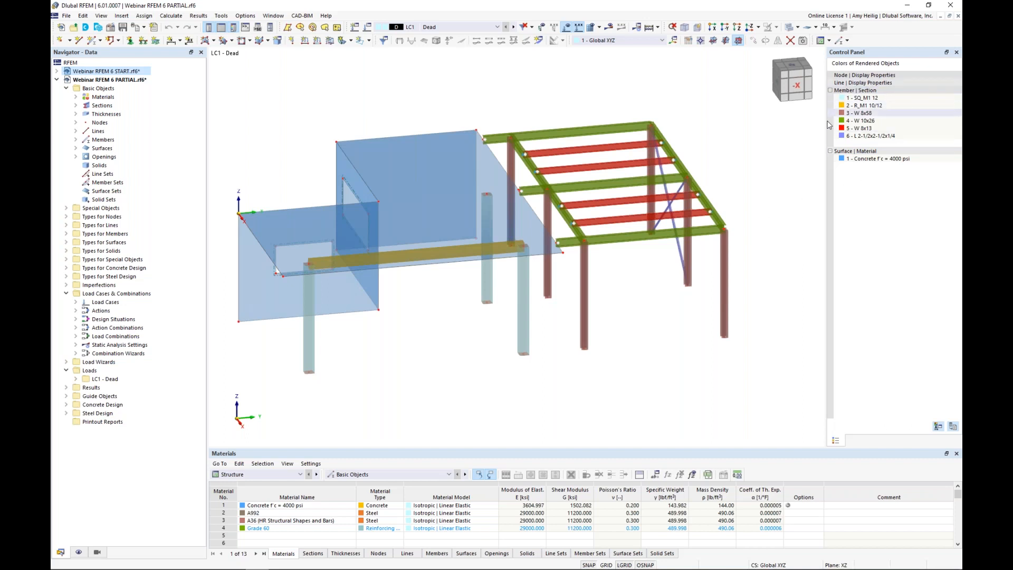
pyautogui.click(79, 552)
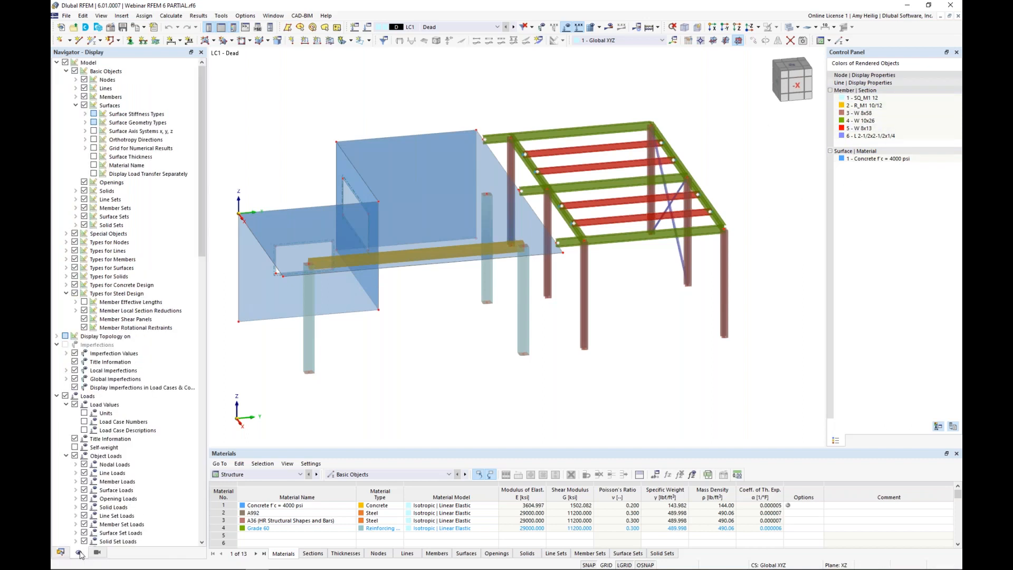
pyautogui.scroll(-20, 105, 404)
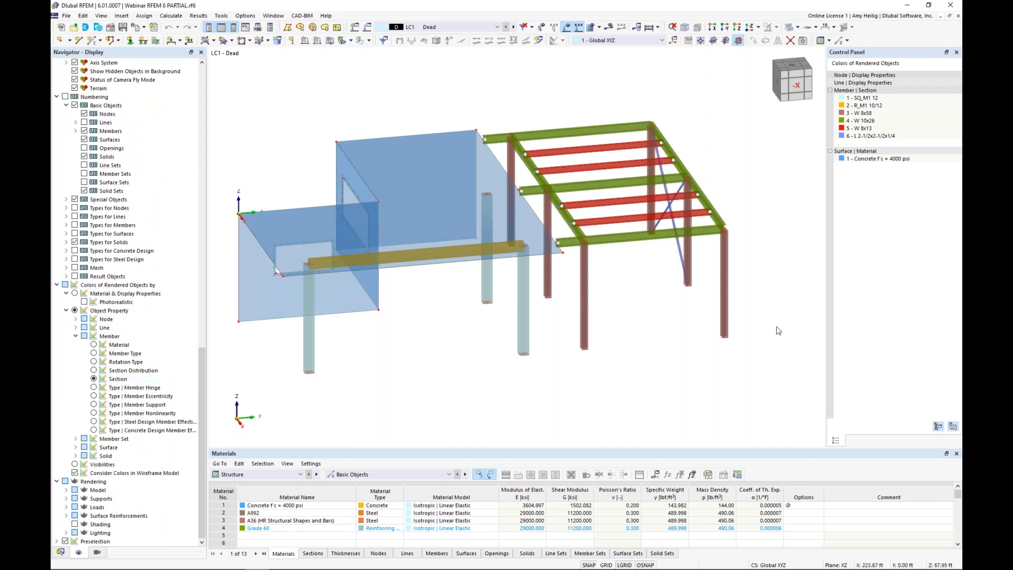
# Step: Inspect the available member types for one diagonal brace of the steel frame and close its properties without changes
pyautogui.keyDown('ctrl'); pyautogui.moveTo(771, 311); pyautogui.dragTo(701, 344, button='middle'); pyautogui.keyUp('ctrl')
pyautogui.scroll(3, 702, 344)
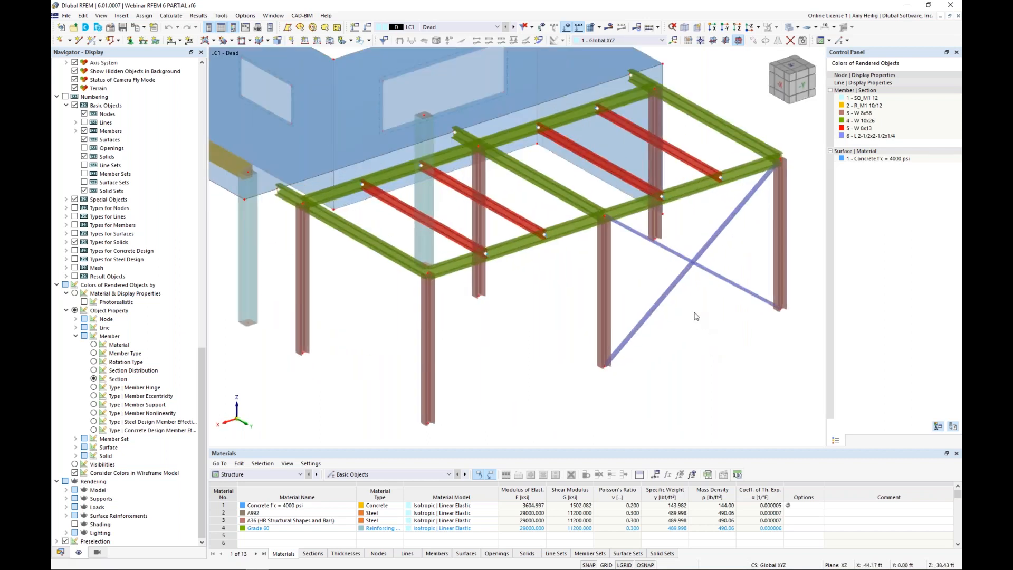
pyautogui.doubleClick(672, 293)
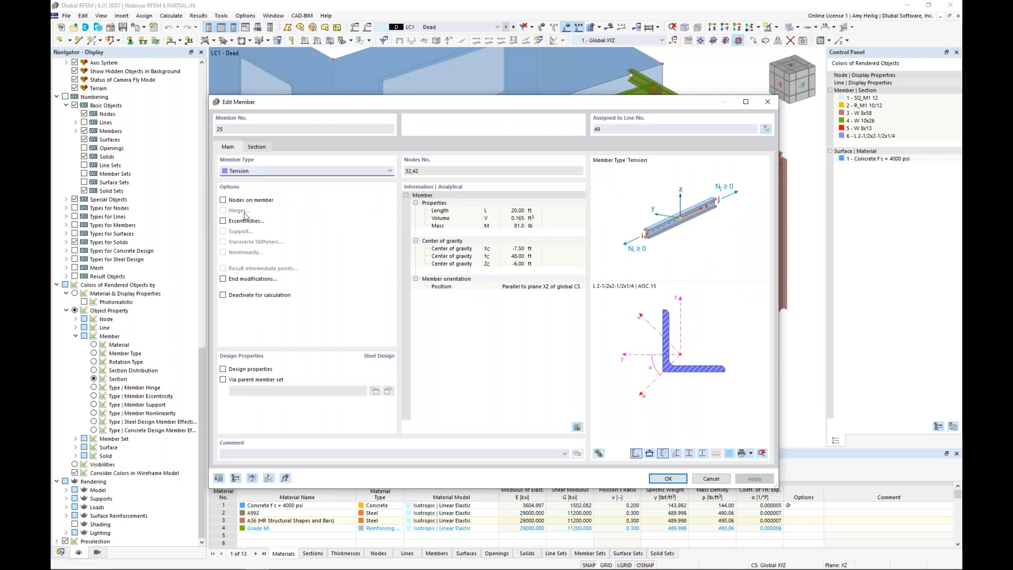
pyautogui.click(263, 172)
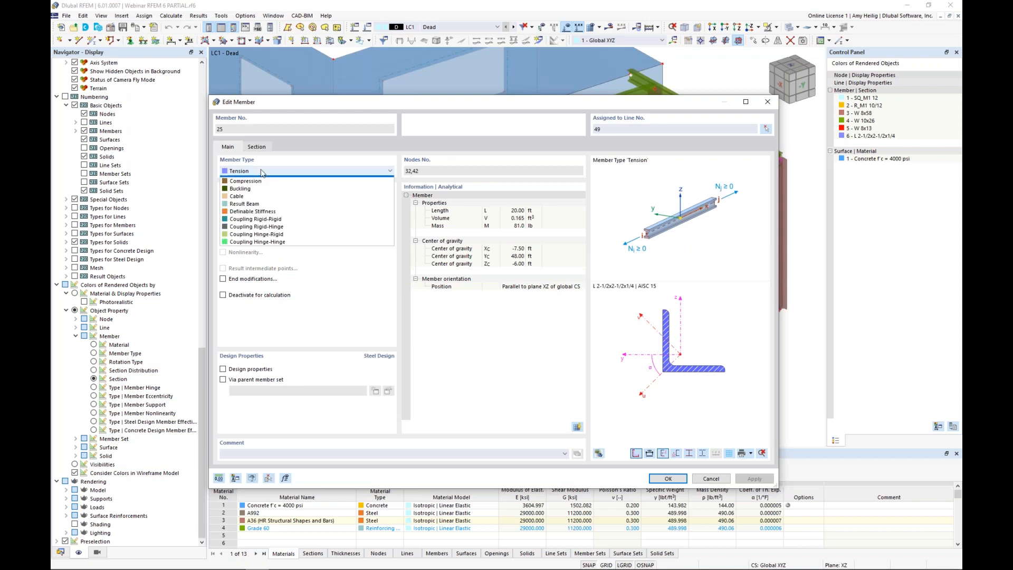
pyautogui.click(330, 161)
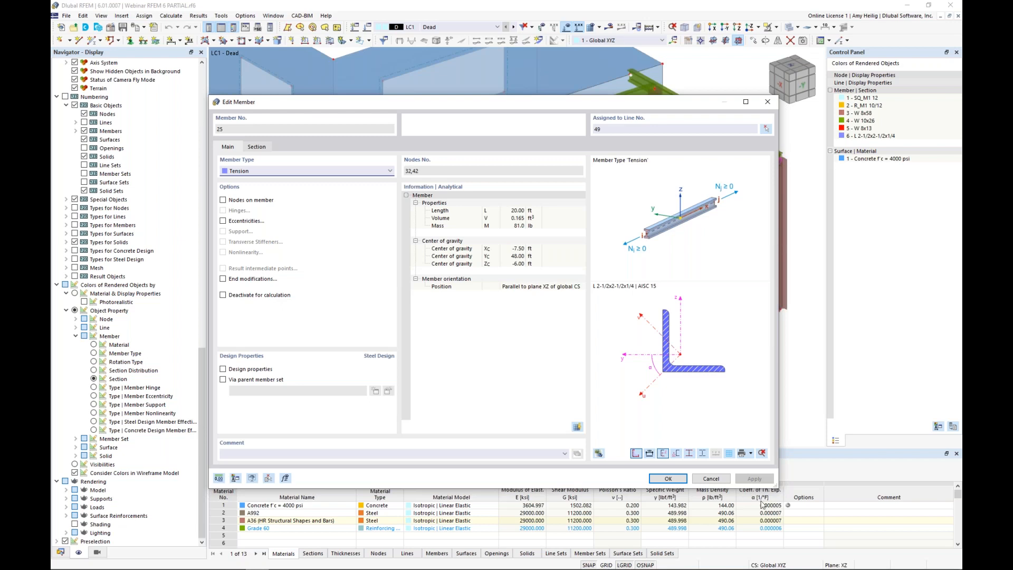
pyautogui.click(710, 478)
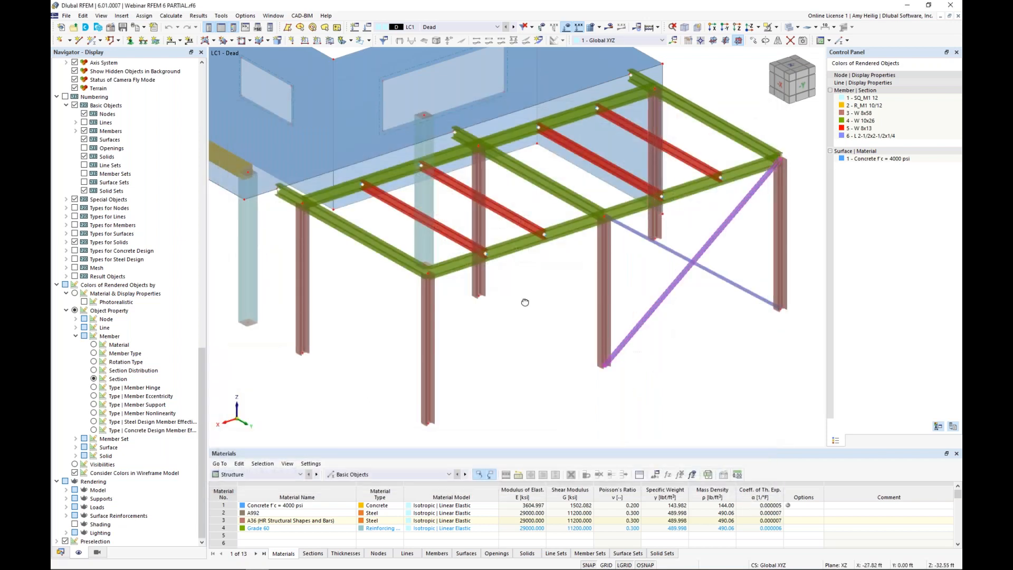
# Step: Examine the steel roof beams, including their column connections and the nodes where the W 8x13 beams meet the girders
pyautogui.scroll(3, 621, 324)
pyautogui.keyDown('ctrl'); pyautogui.moveTo(621, 324); pyautogui.dragTo(558, 362, button='middle'); pyautogui.keyUp('ctrl')
pyautogui.scroll(2, 581, 283)
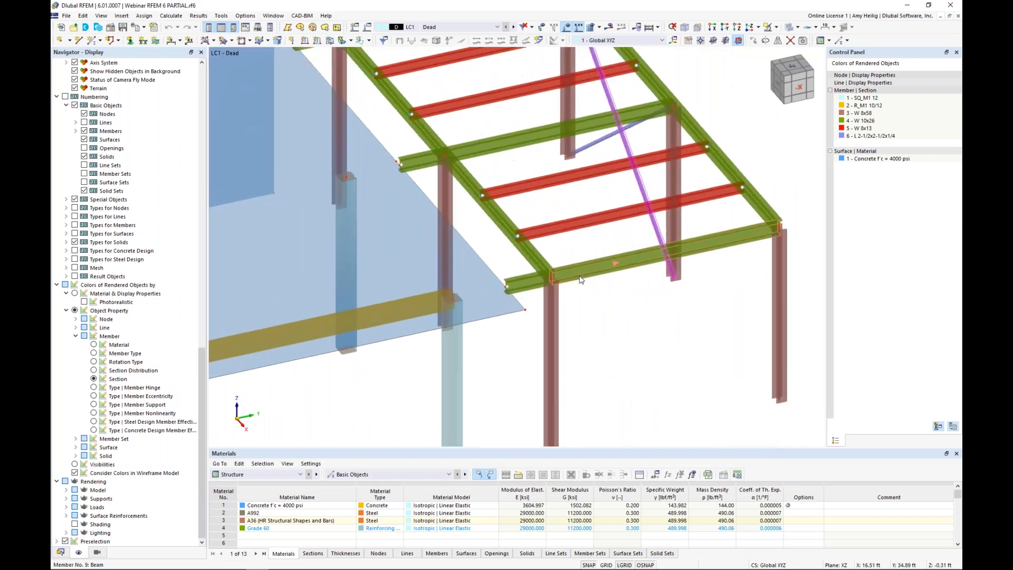
pyautogui.click(536, 255)
pyautogui.moveTo(711, 236); pyautogui.dragTo(694, 284, button='middle')
pyautogui.click(746, 256)
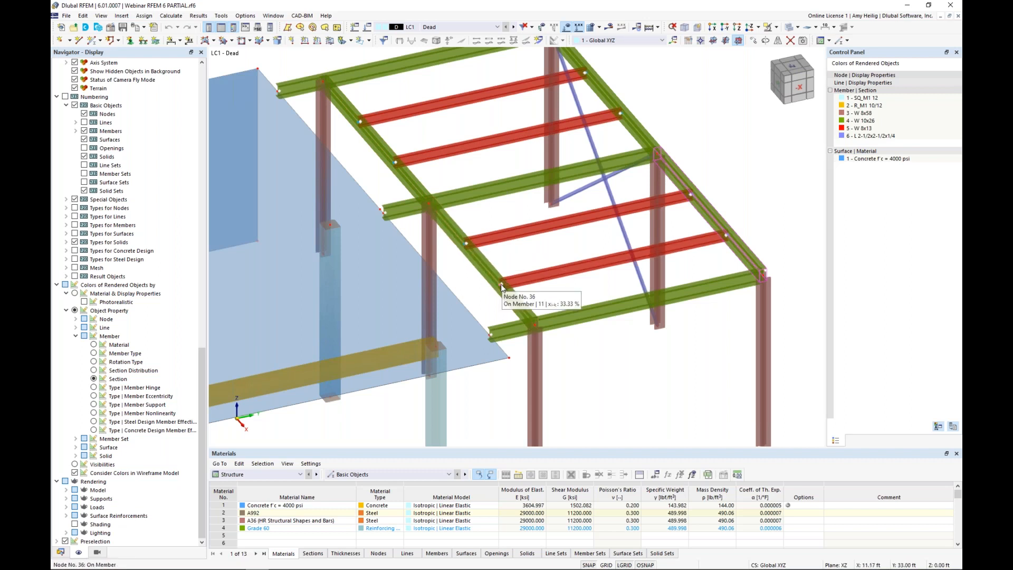
pyautogui.scroll(-3, 610, 332)
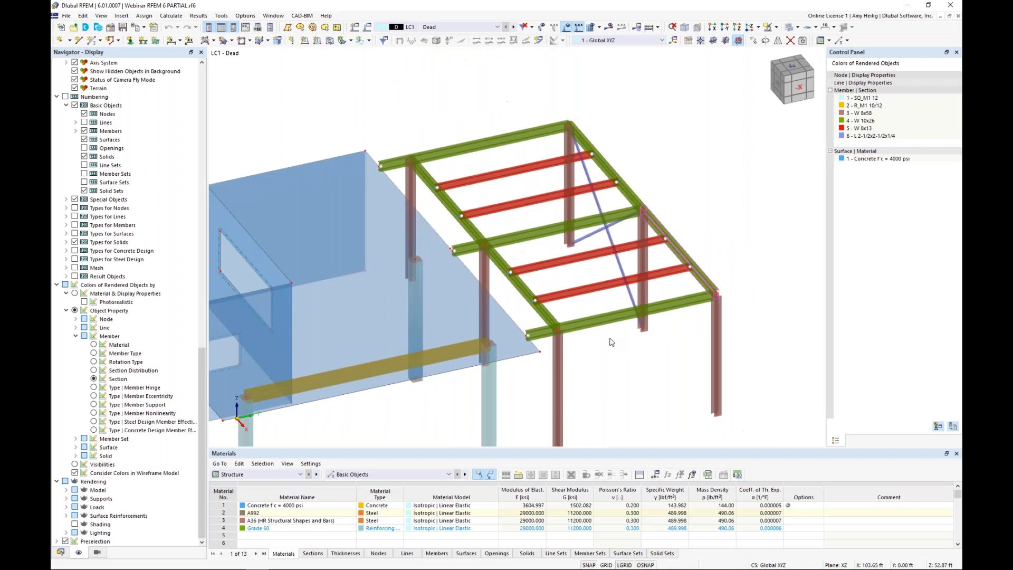
pyautogui.moveTo(610, 331); pyautogui.dragTo(665, 268, button='middle')
pyautogui.keyDown('ctrl'); pyautogui.moveTo(669, 333); pyautogui.dragTo(660, 297, button='middle'); pyautogui.keyUp('ctrl')
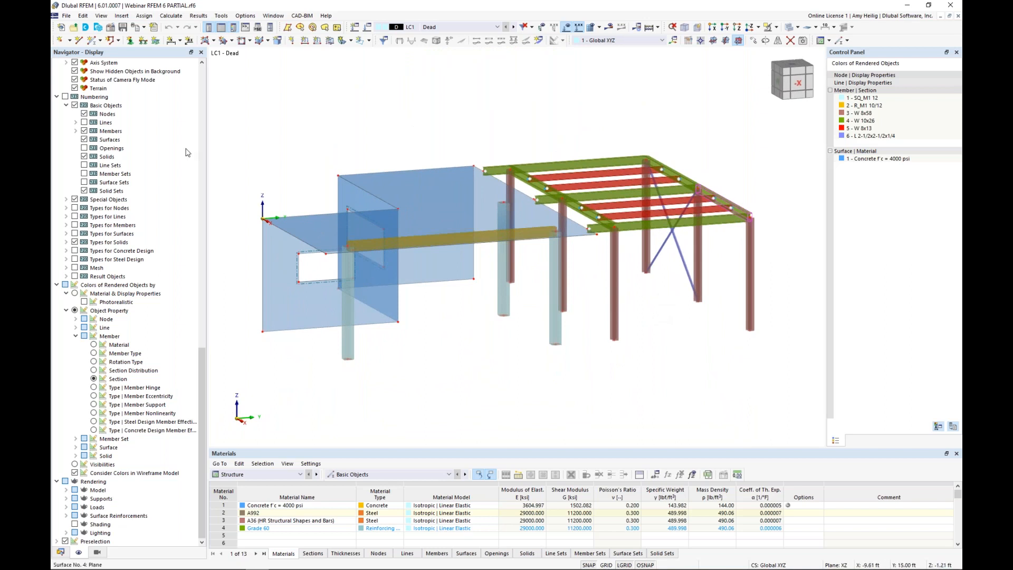
# Step: Create a new nodal support with uX, uY, uZ and φZ fixed, φX and φY free, and no nonlinearities
pyautogui.click(130, 42)
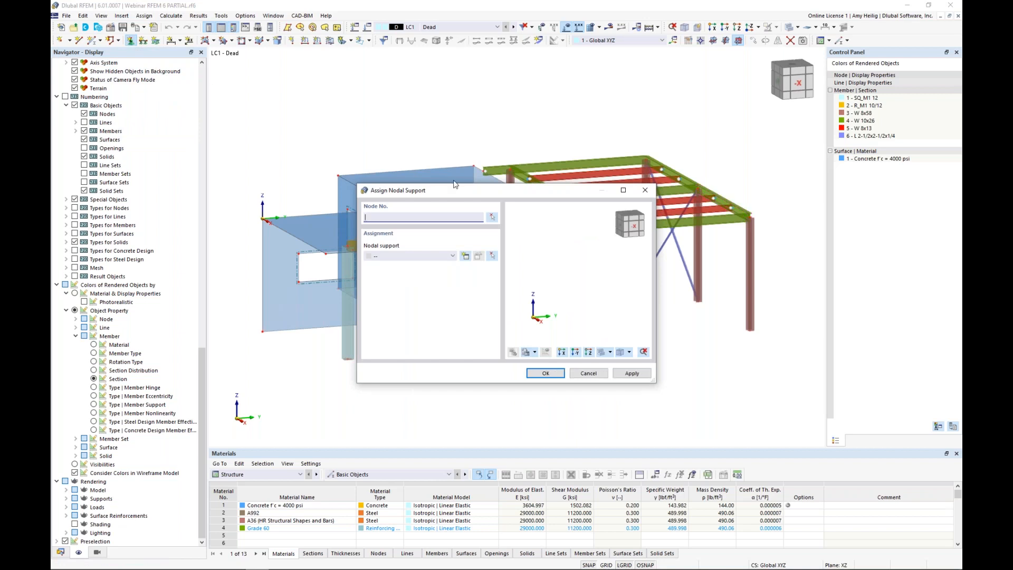
pyautogui.click(465, 256)
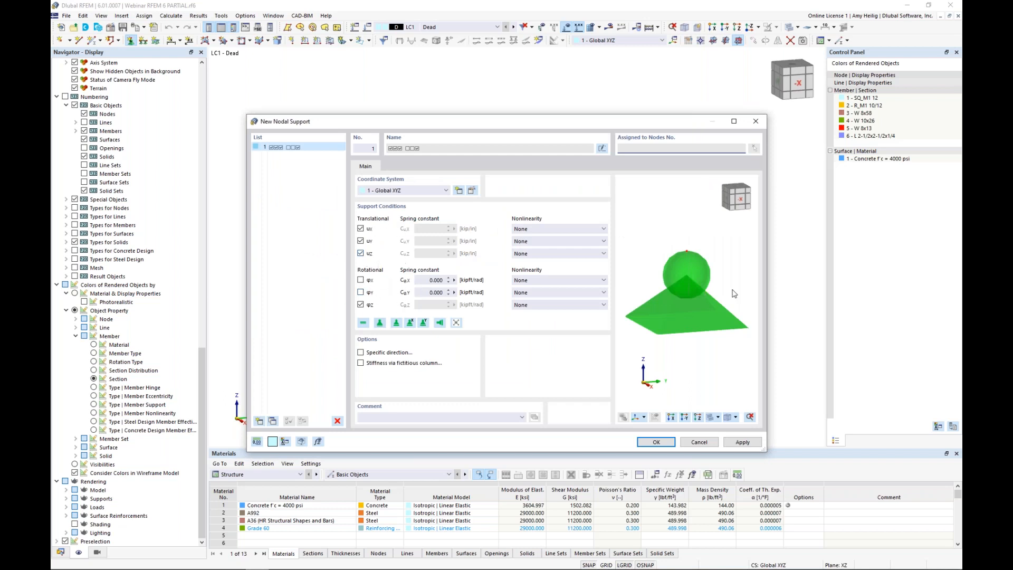
pyautogui.click(548, 254)
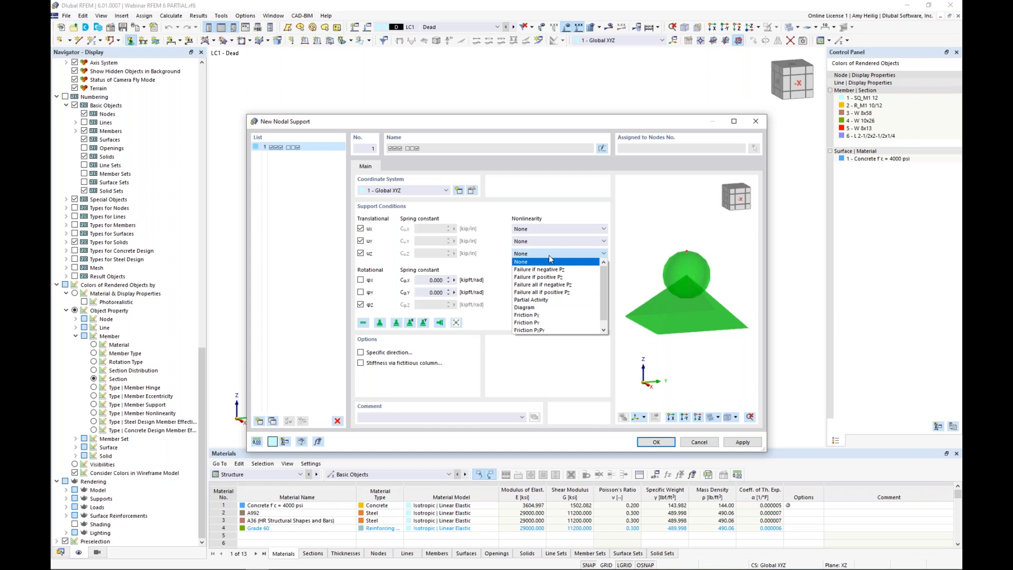
pyautogui.click(501, 262)
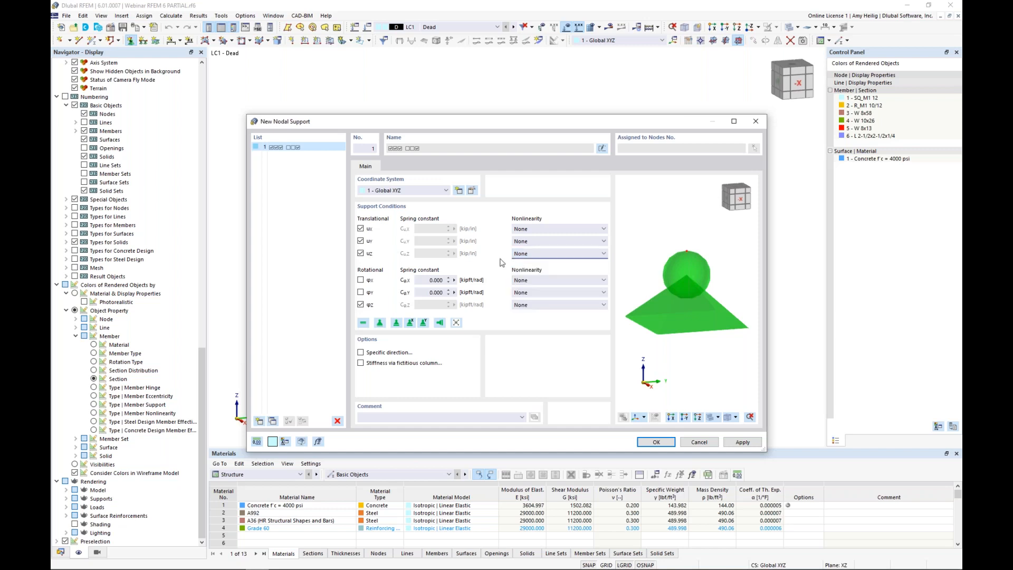
pyautogui.click(656, 442)
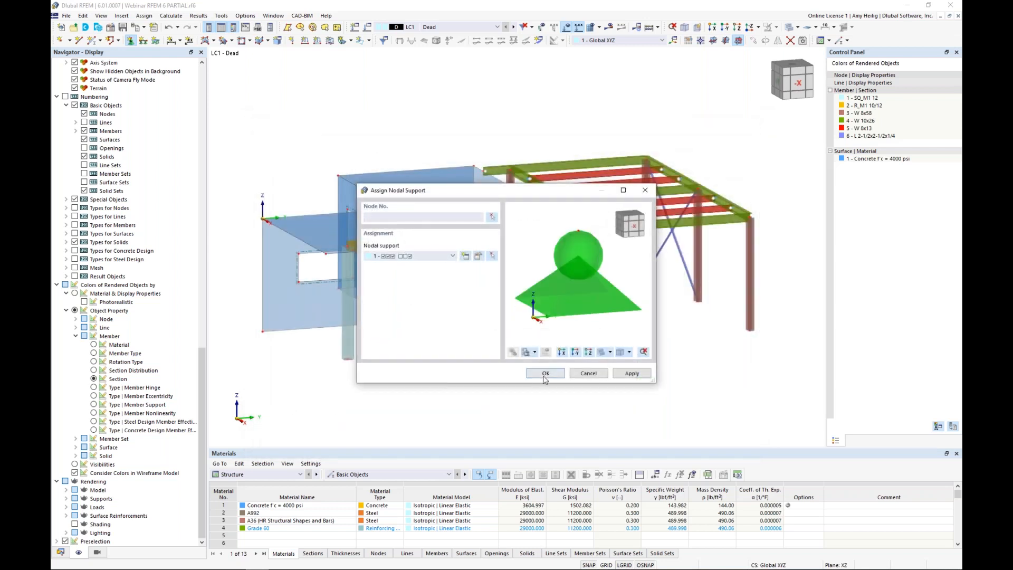
# Step: Assign the new nodal support to the base nodes of all steel and concrete columns and end the assignment
pyautogui.click(547, 373)
pyautogui.keyDown('ctrl'); pyautogui.moveTo(574, 370); pyautogui.dragTo(589, 346, button='middle'); pyautogui.keyUp('ctrl')
pyautogui.moveTo(477, 288); pyautogui.dragTo(796, 374)
pyautogui.click(376, 327)
pyautogui.keyDown('ctrl'); pyautogui.moveTo(466, 342); pyautogui.dragTo(449, 366, button='middle'); pyautogui.keyUp('ctrl')
pyautogui.press('Escape')
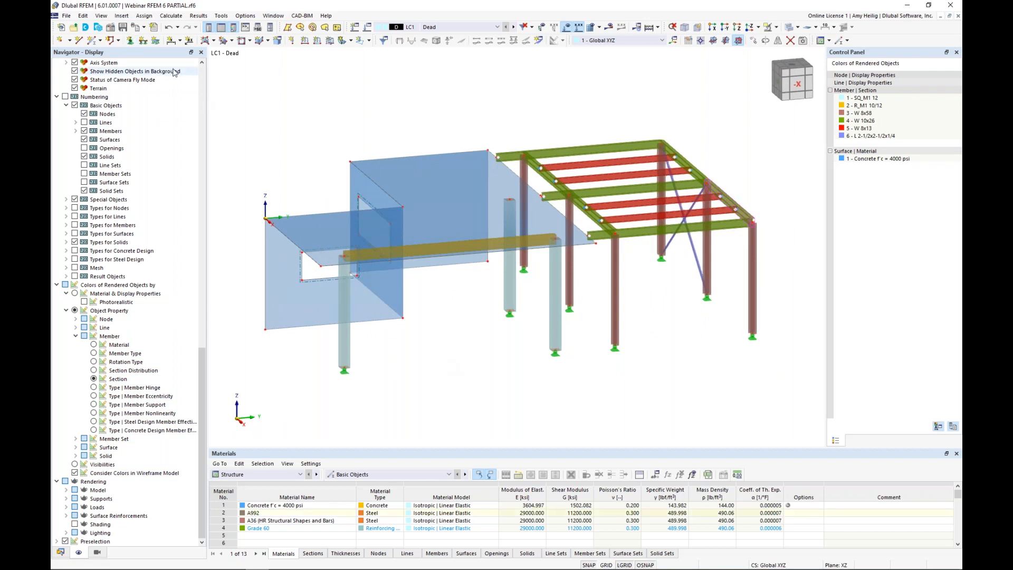
# Step: Create a new line support with uX, uY and uZ fixed and all rotations free
pyautogui.click(142, 42)
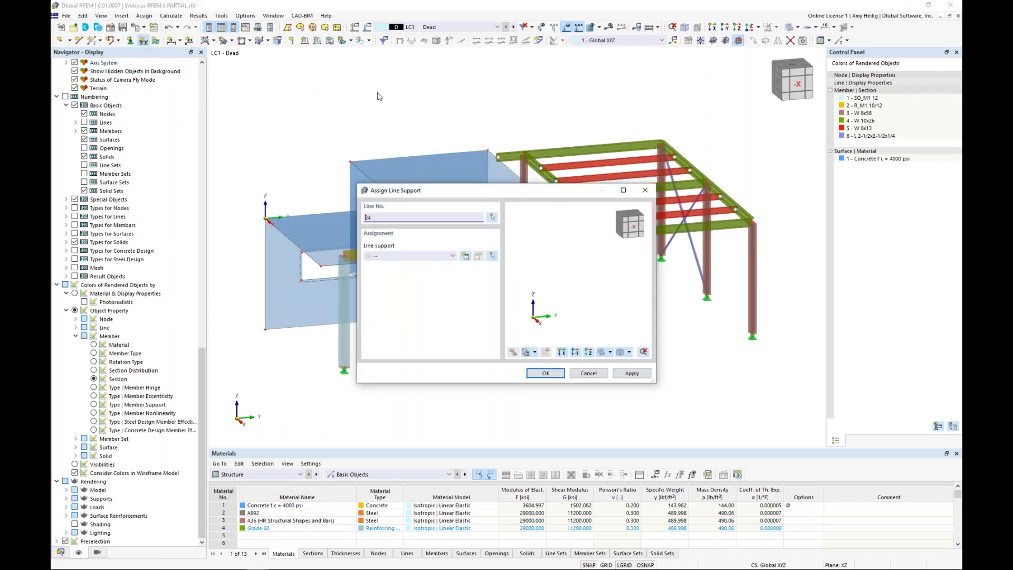
pyautogui.click(465, 257)
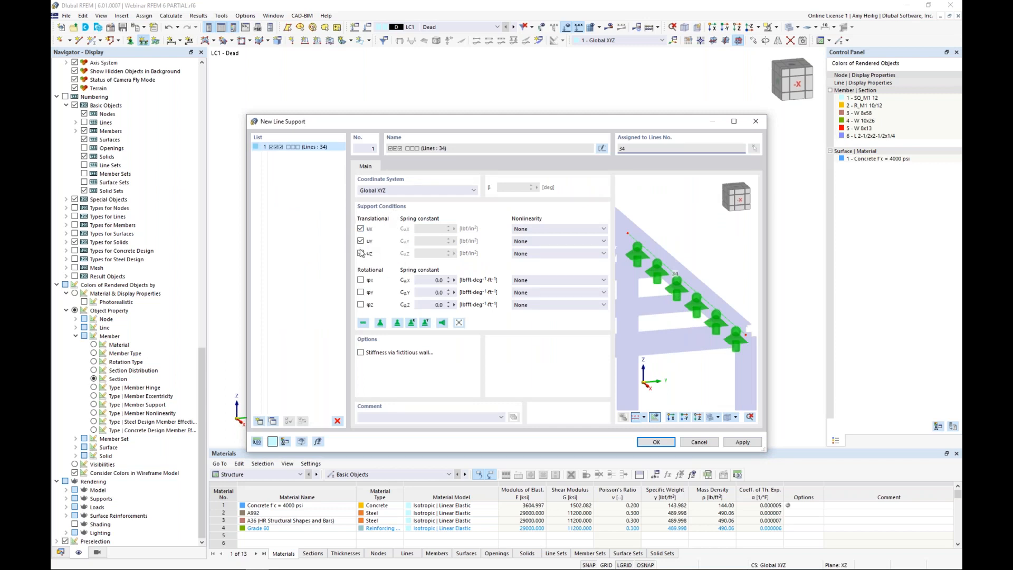
pyautogui.click(651, 443)
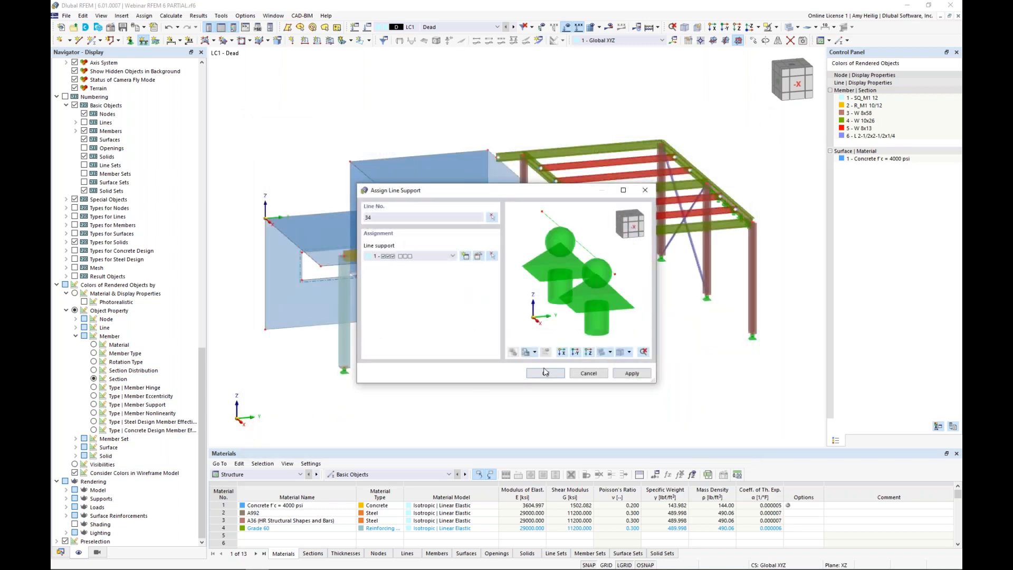
# Step: Assign the line support to the bottom edges of the three concrete walls, lines 7, 11 and 12, instead of line 34
pyautogui.click(492, 216)
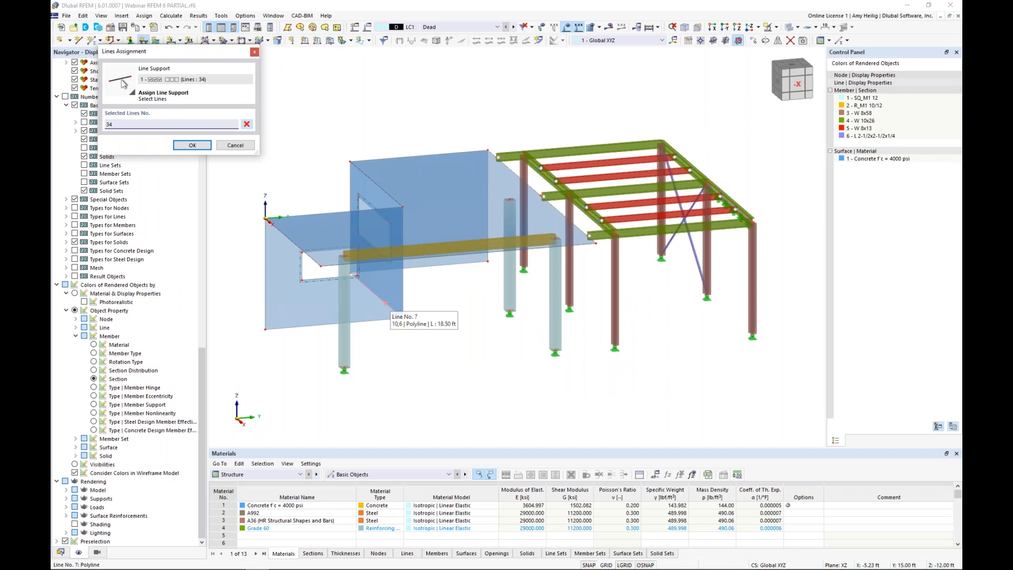
pyautogui.click(364, 321)
pyautogui.keyDown('ctrl'); pyautogui.moveTo(441, 332); pyautogui.dragTo(295, 310, button='middle'); pyautogui.keyUp('ctrl')
pyautogui.click(443, 296)
pyautogui.click(528, 283)
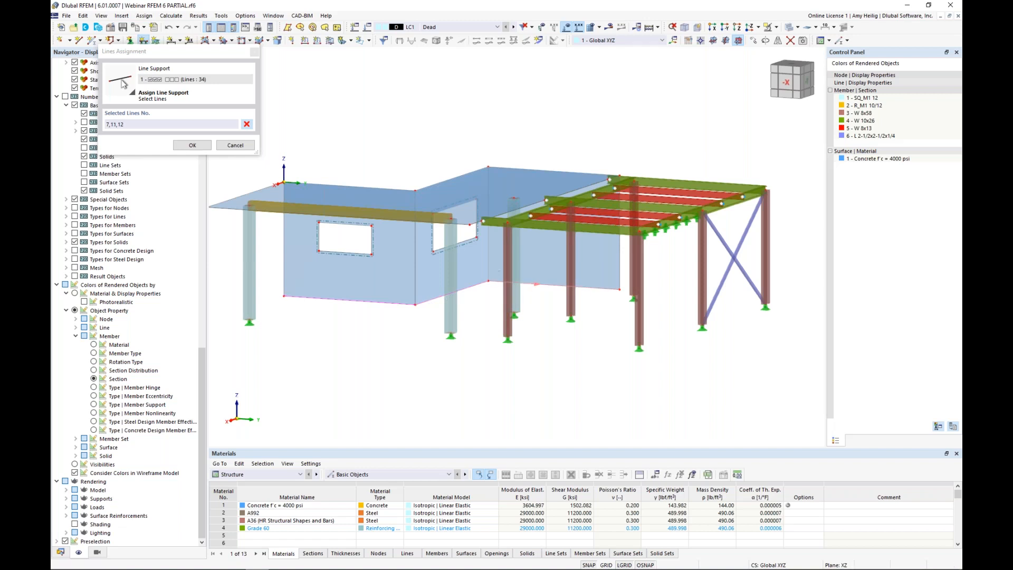
pyautogui.click(192, 145)
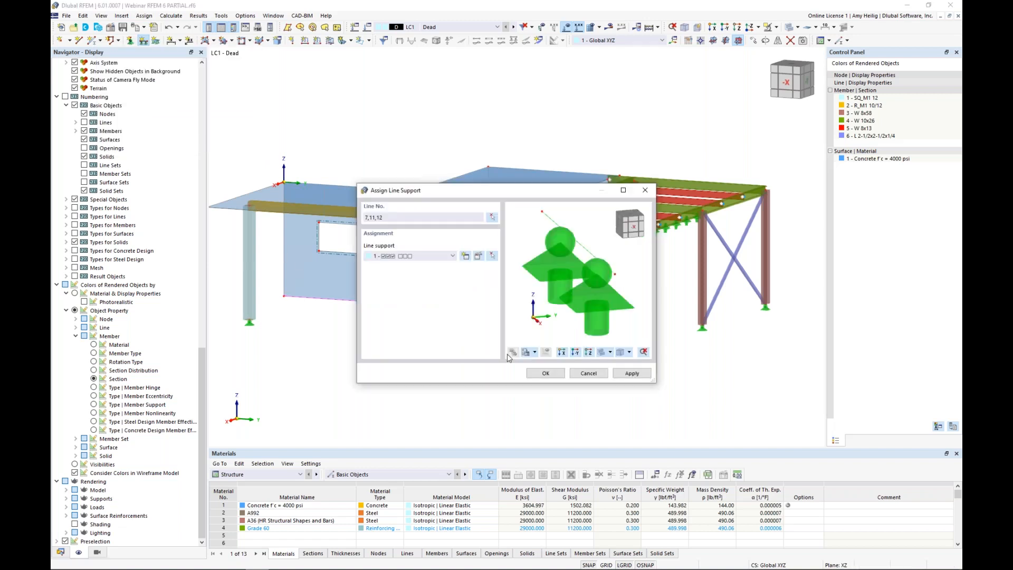
pyautogui.click(545, 372)
pyautogui.keyDown('ctrl'); pyautogui.moveTo(406, 355); pyautogui.dragTo(495, 366, button='middle'); pyautogui.keyUp('ctrl')
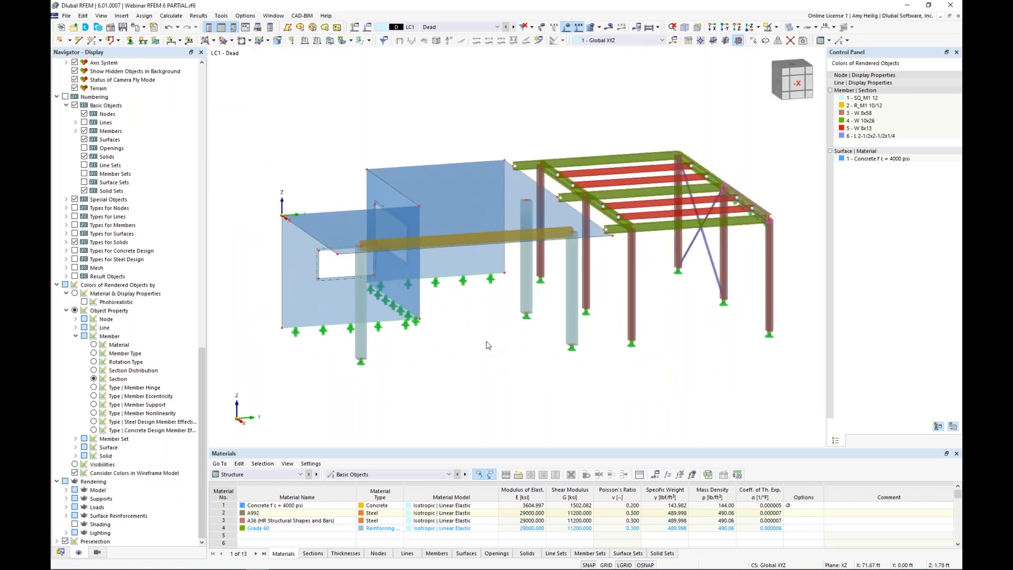
pyautogui.rightClick(485, 342)
pyautogui.click(452, 356)
pyautogui.scroll(-1, 452, 356)
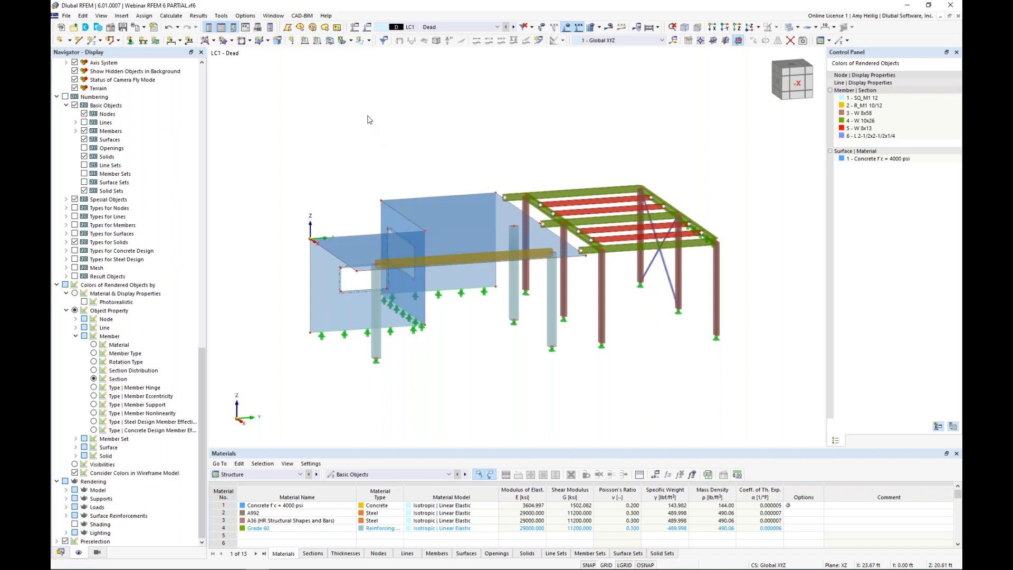
# Step: Open the load cases and combinations settings and select ASCE 7 as the standard group for the combination wizard
pyautogui.click(427, 28)
pyautogui.click(426, 27)
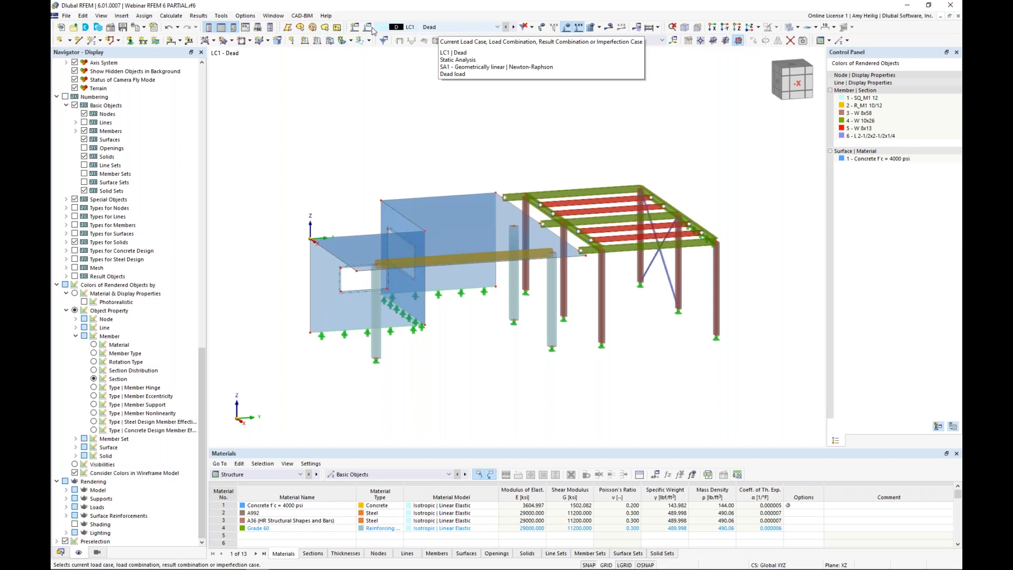
pyautogui.click(367, 28)
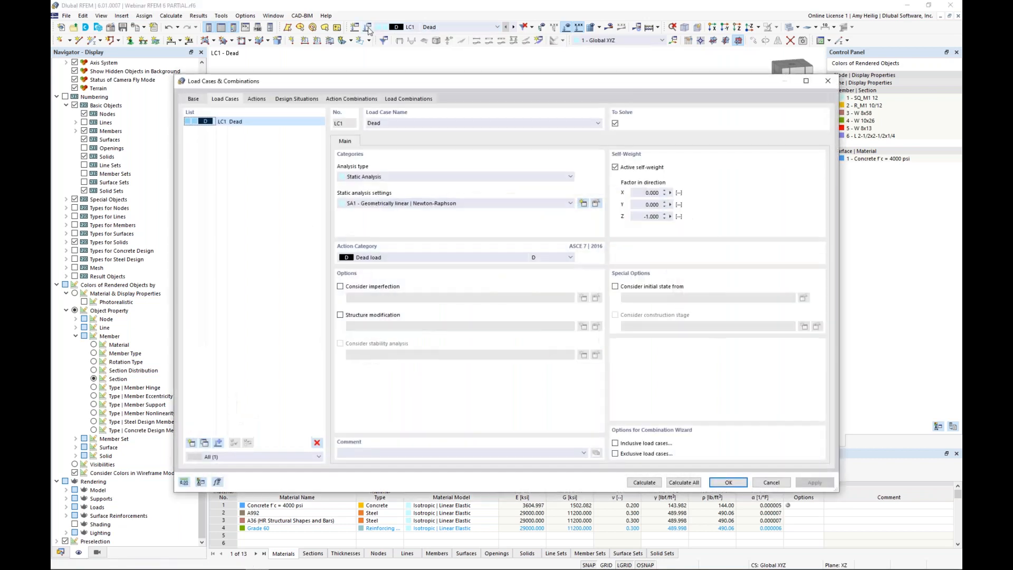
pyautogui.click(196, 100)
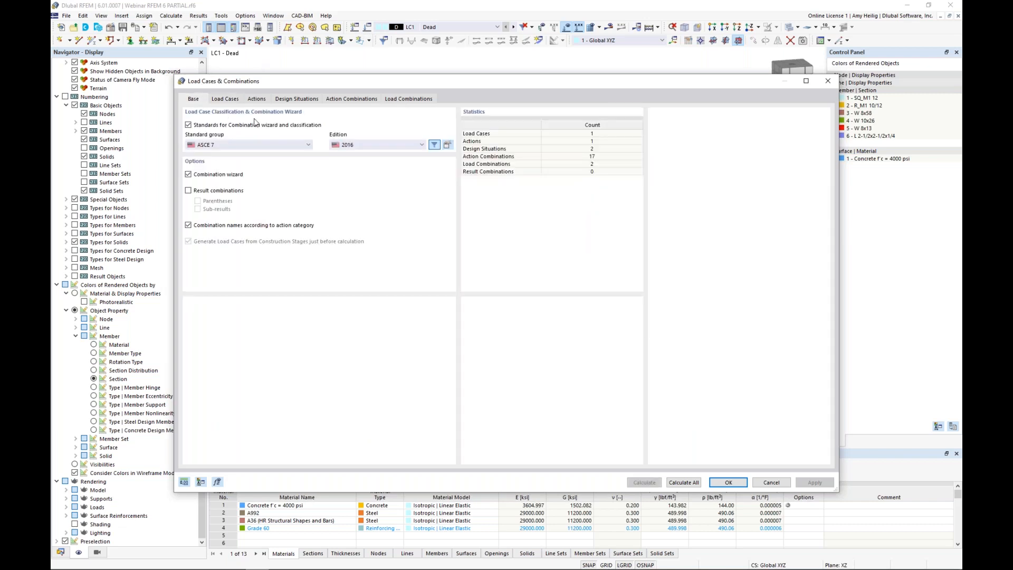
pyautogui.click(225, 145)
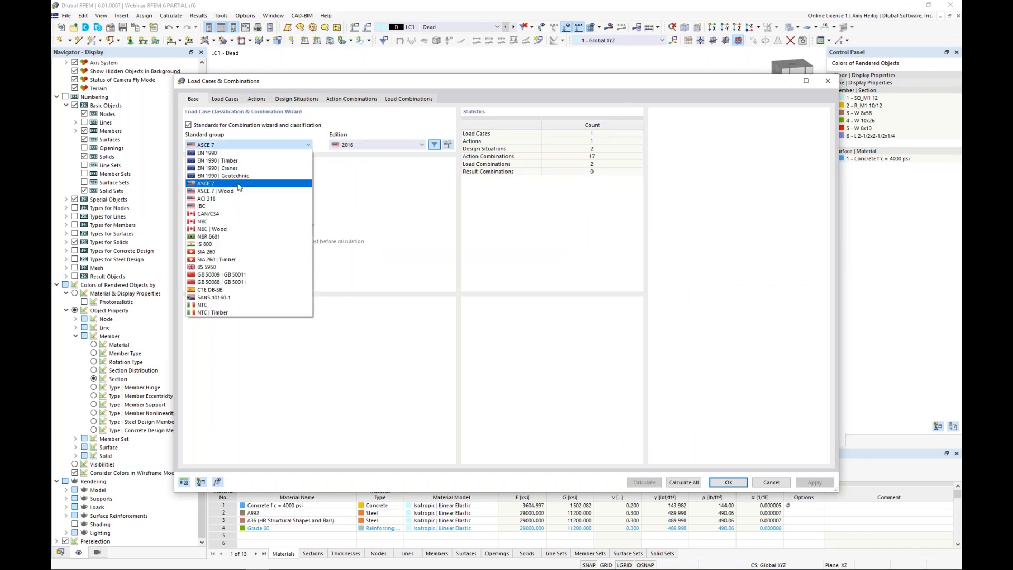
pyautogui.click(263, 184)
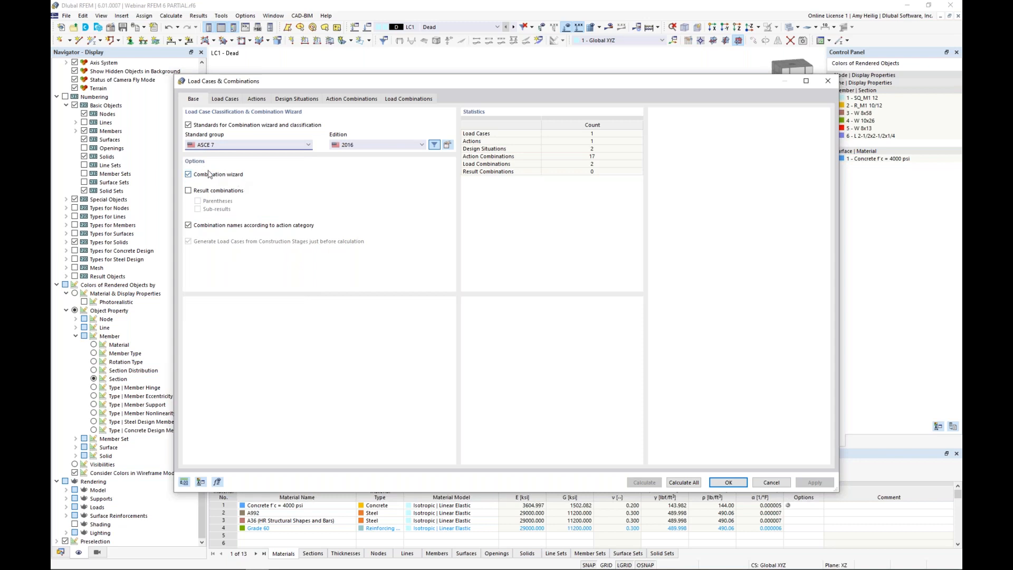
# Step: Review the Dead load case's settings and the available action categories, leaving it as Dead load
pyautogui.click(229, 99)
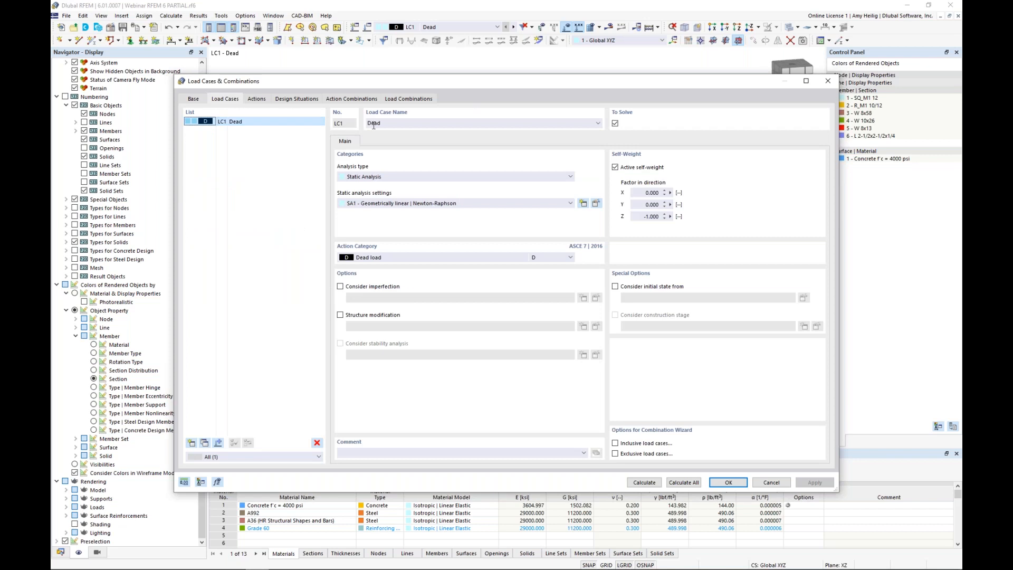
pyautogui.click(393, 258)
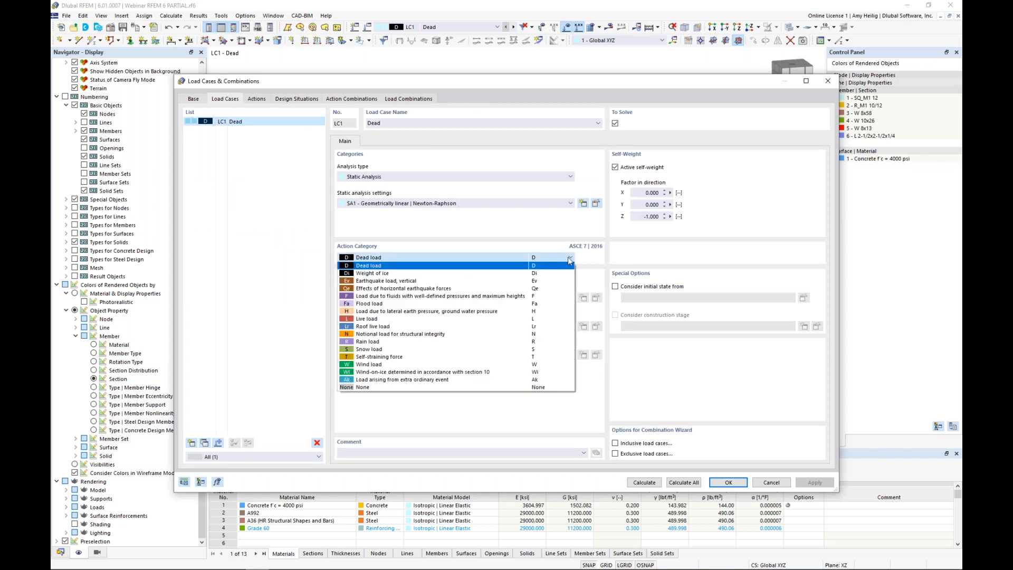
pyautogui.click(583, 229)
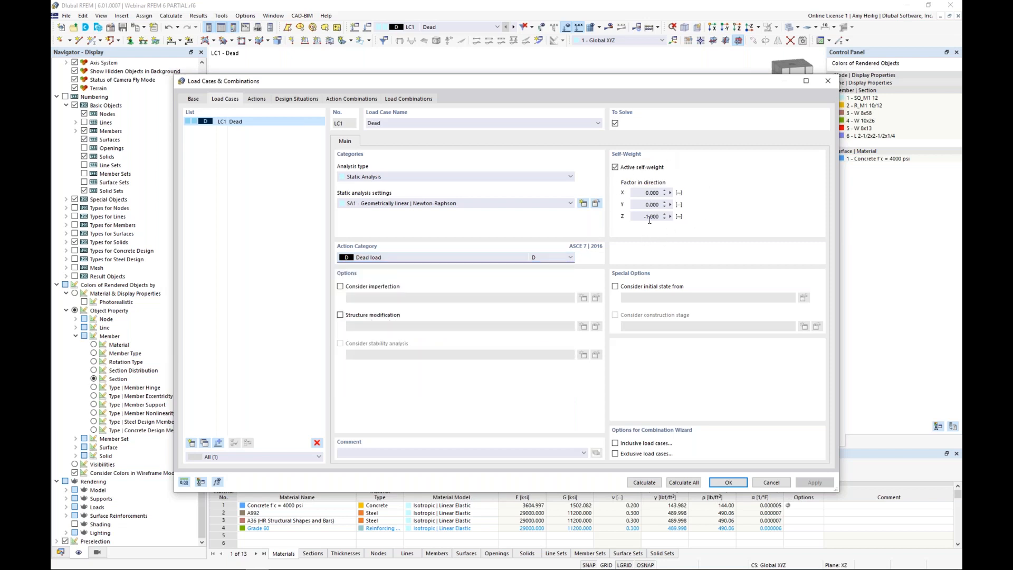
# Step: Add a load case named Live and assign it the Live load action category
pyautogui.click(191, 442)
pyautogui.write('Live')
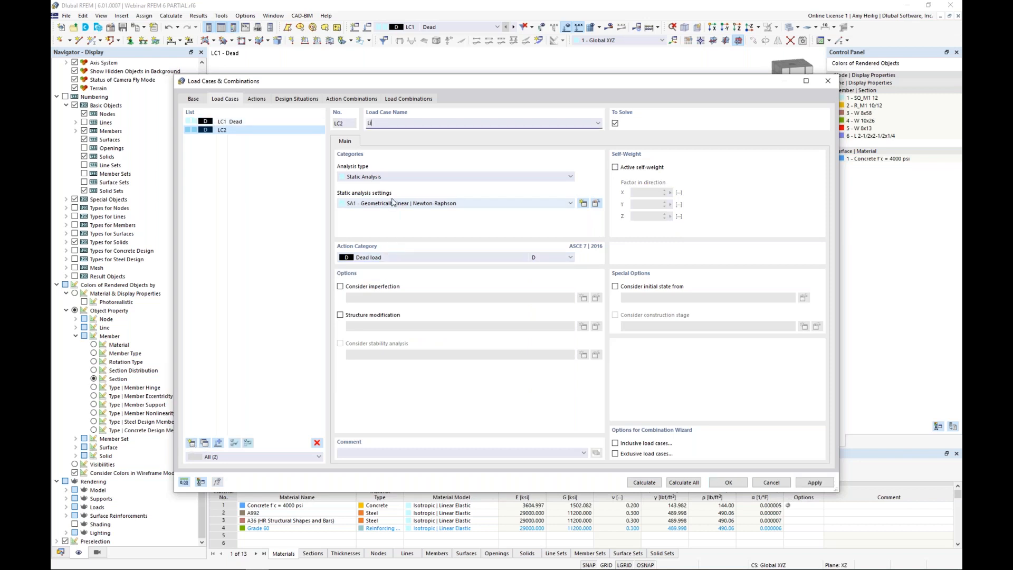
pyautogui.click(397, 257)
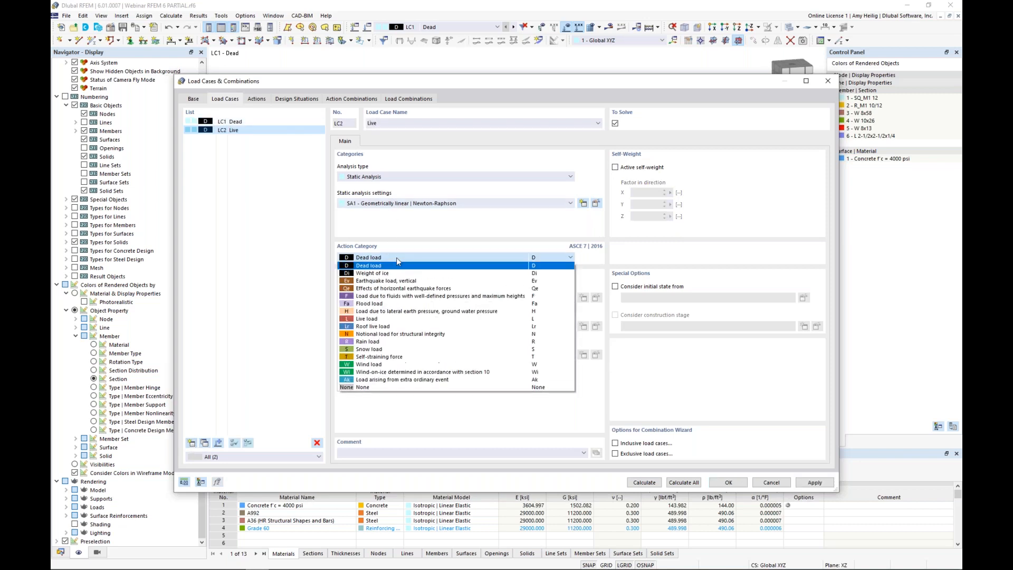
pyautogui.click(378, 318)
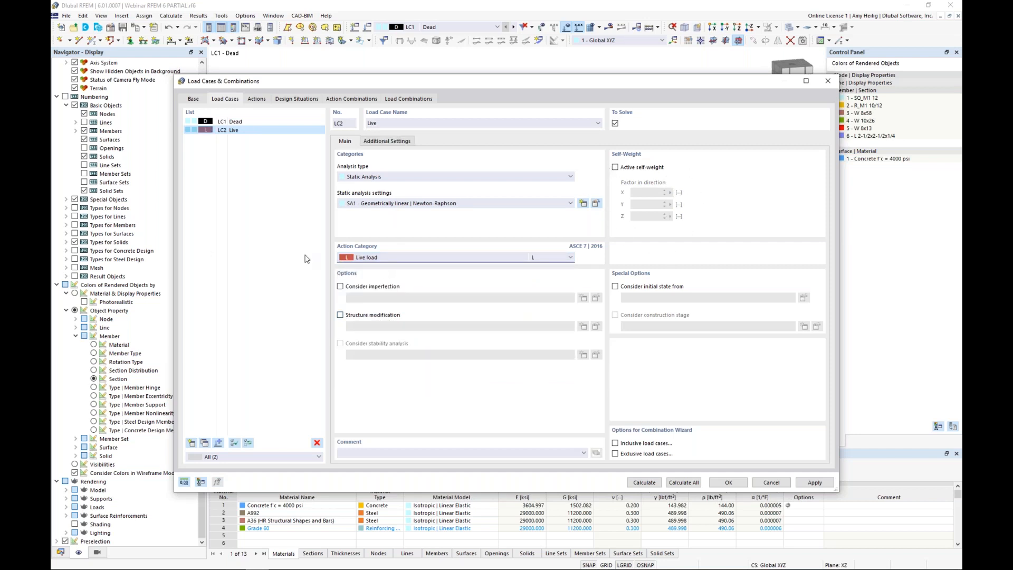
# Step: Add a load case named Wind with the Wind load action category, keeping the SA1 geometrically linear static analysis
pyautogui.click(192, 442)
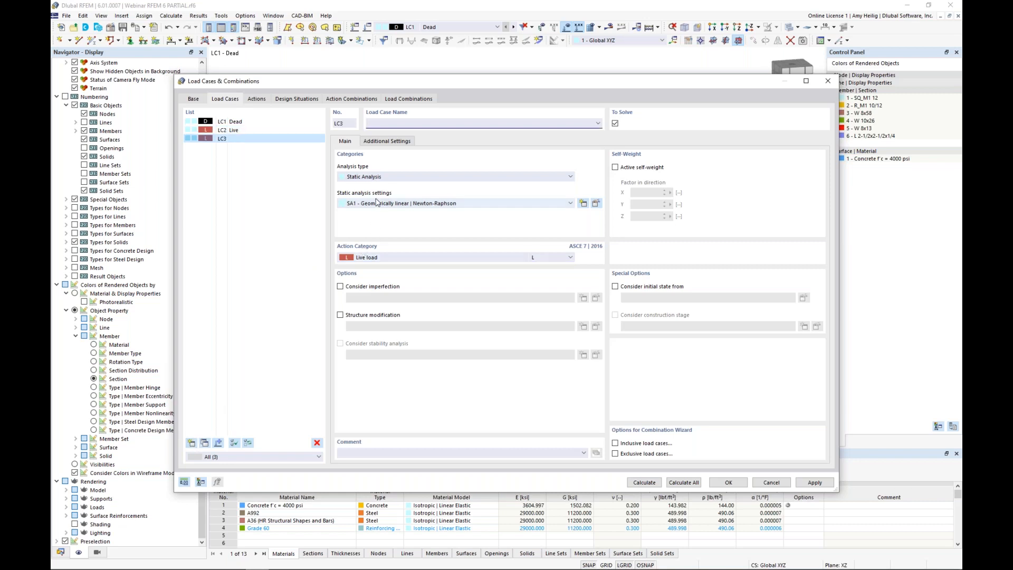
pyautogui.write('Wind')
pyautogui.click(390, 257)
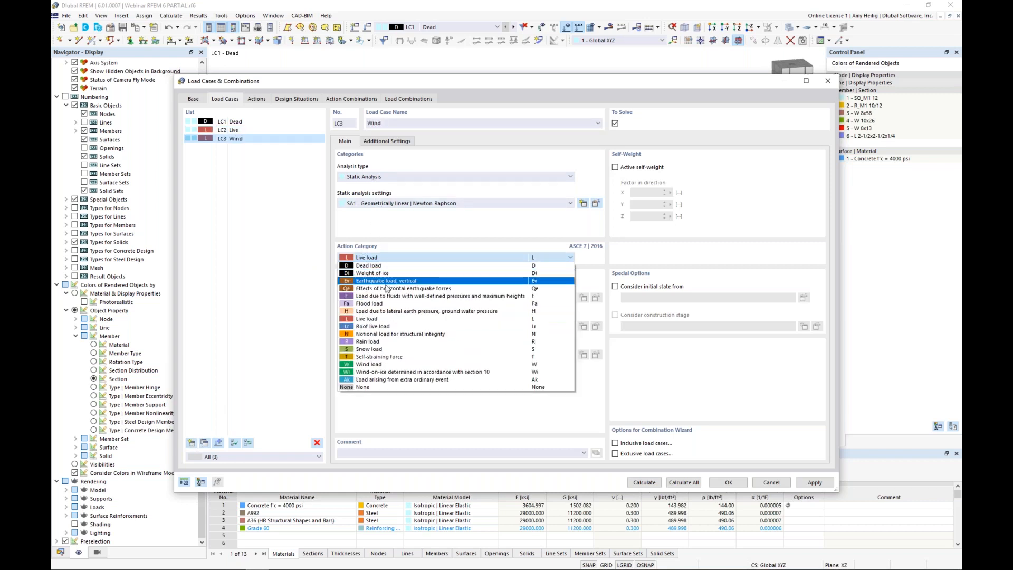
pyautogui.click(384, 365)
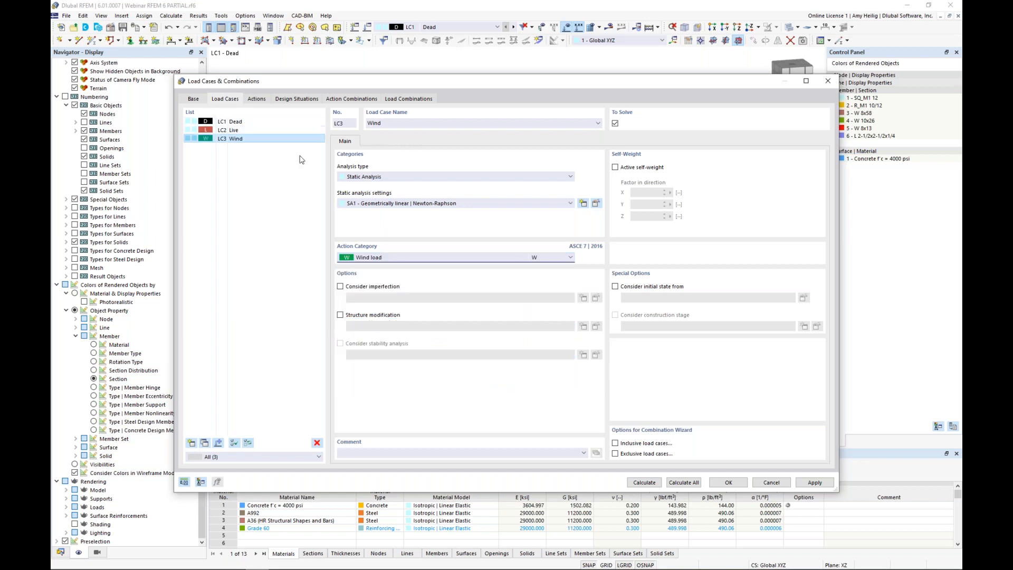
pyautogui.click(384, 204)
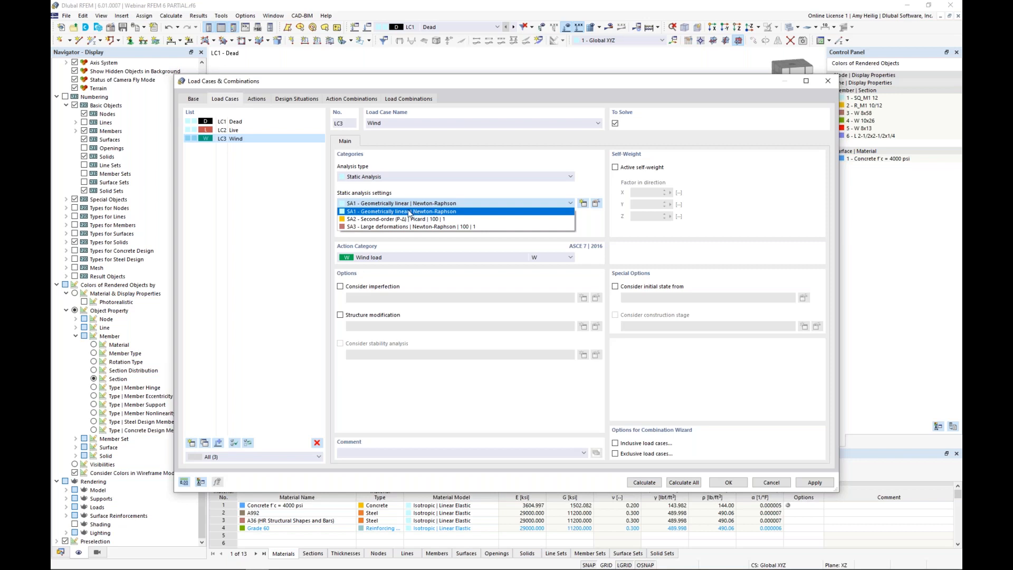
pyautogui.click(417, 192)
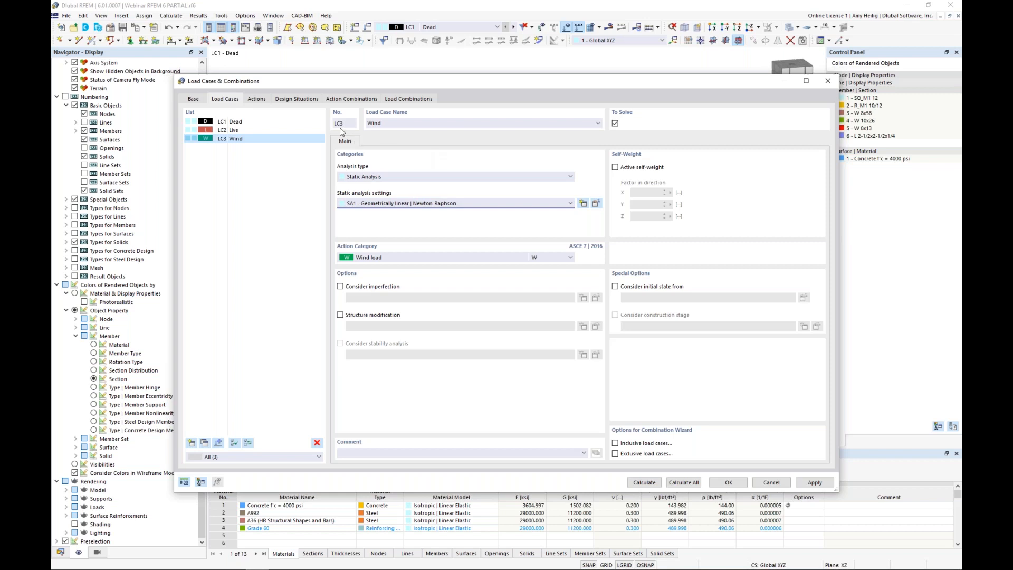
# Step: Review the LRFD and ASD design situations, the generated load combinations and the static analysis choices for combination CO1
pyautogui.click(299, 100)
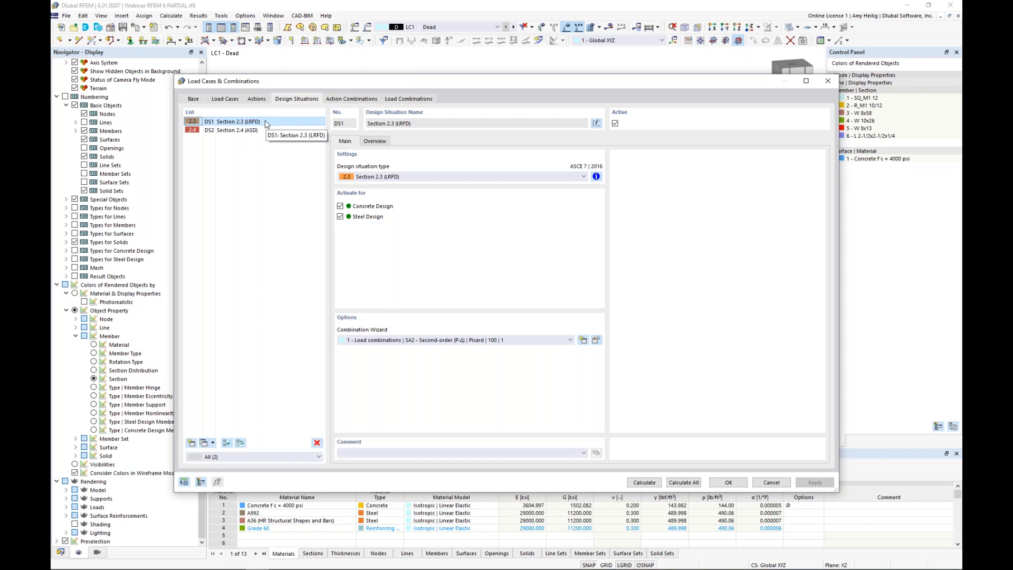
pyautogui.click(256, 133)
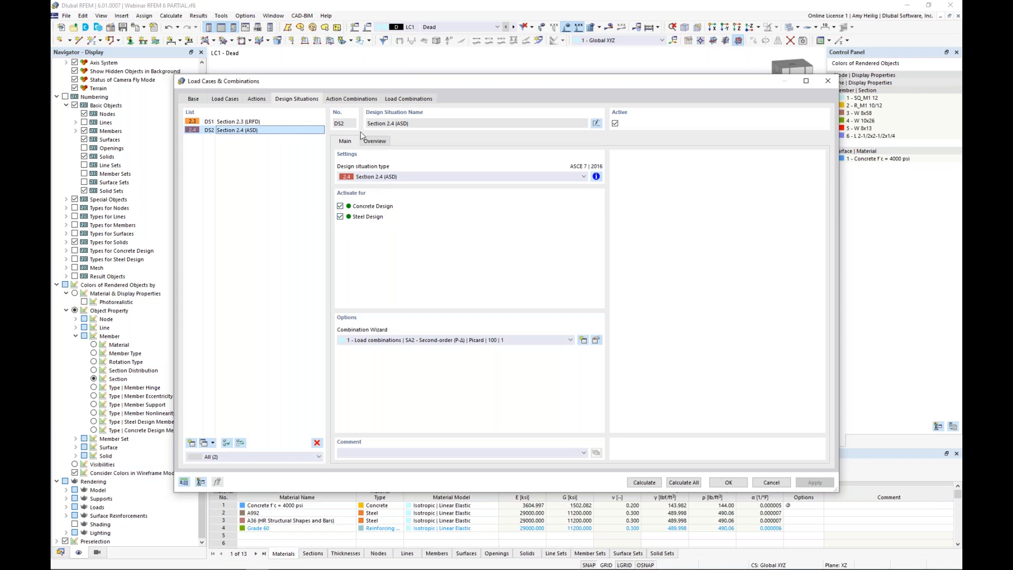
pyautogui.click(398, 99)
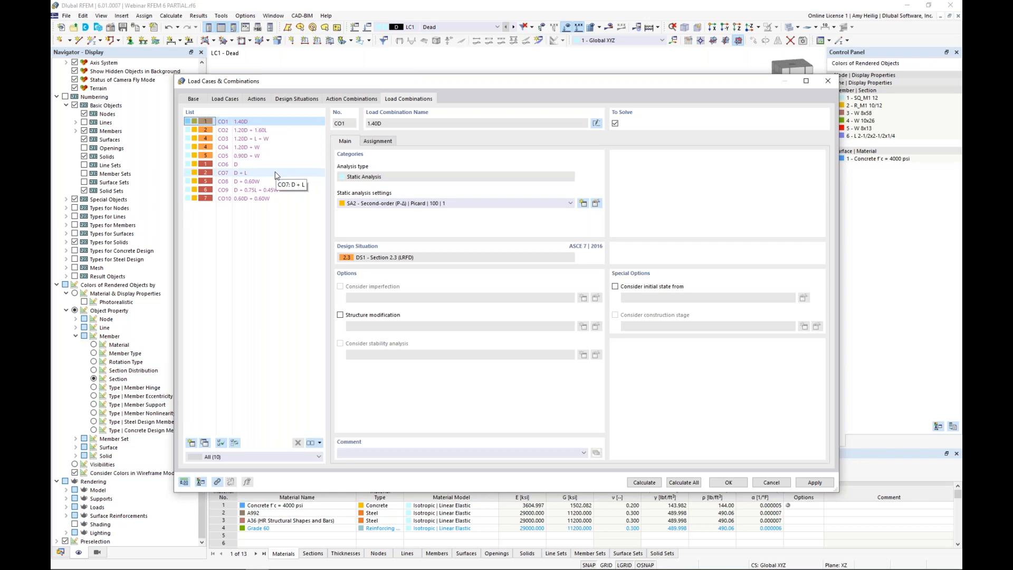
pyautogui.click(406, 203)
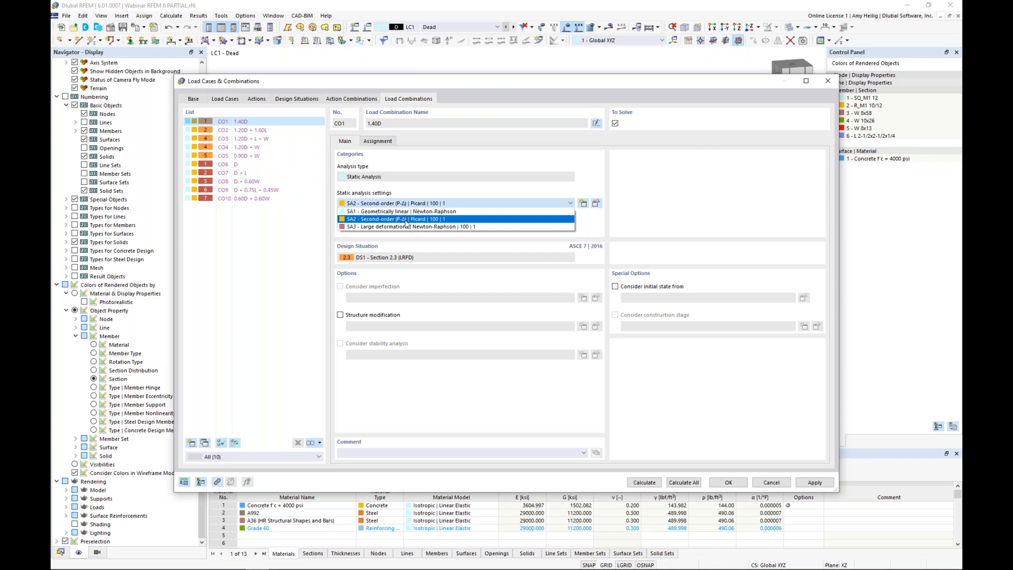
pyautogui.click(305, 232)
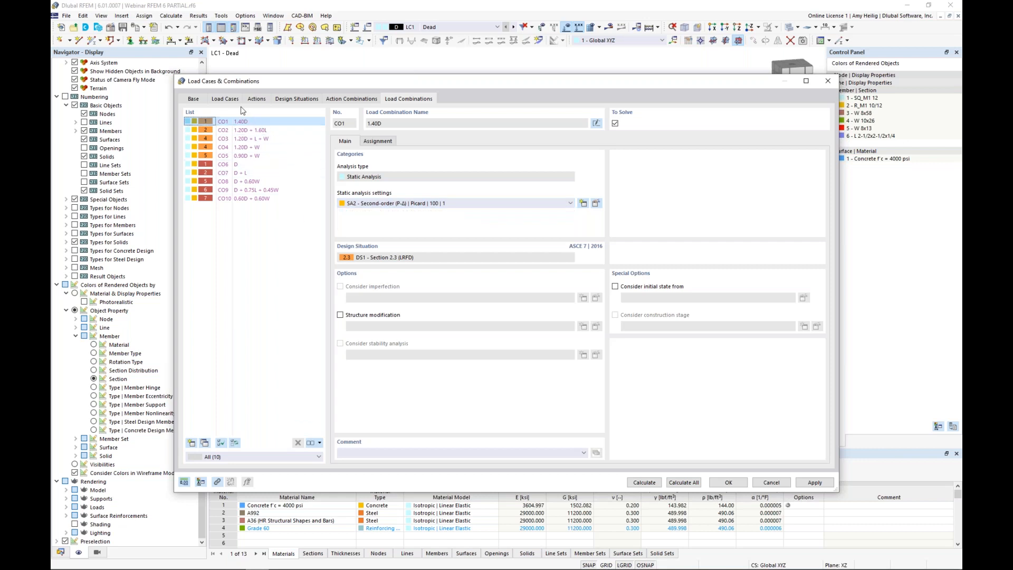
# Step: Enable structure modification for the Dead, Live and Wind load cases together, creating a new modification that covers member and surface stiffnesses
pyautogui.click(226, 99)
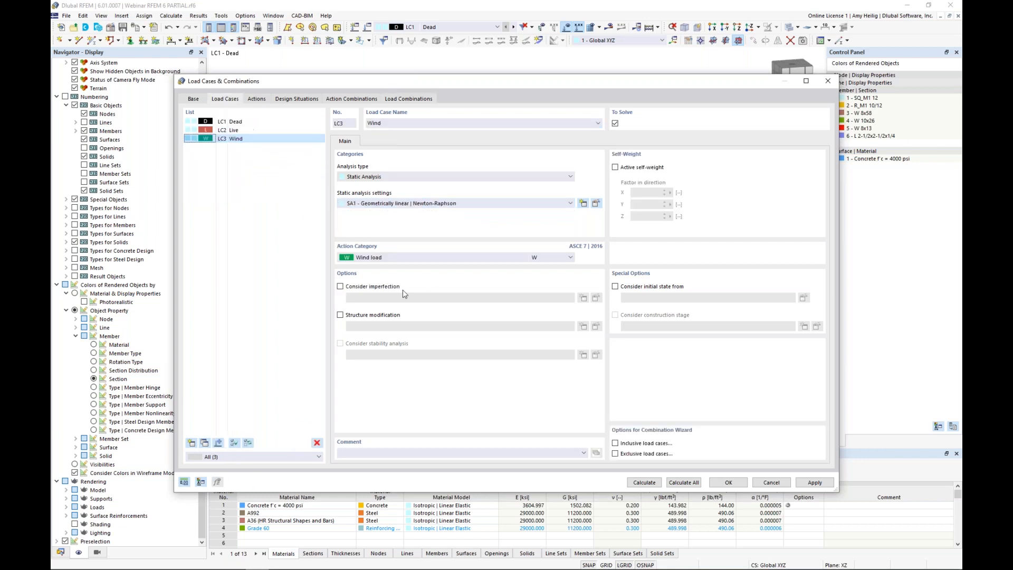
pyautogui.click(251, 124)
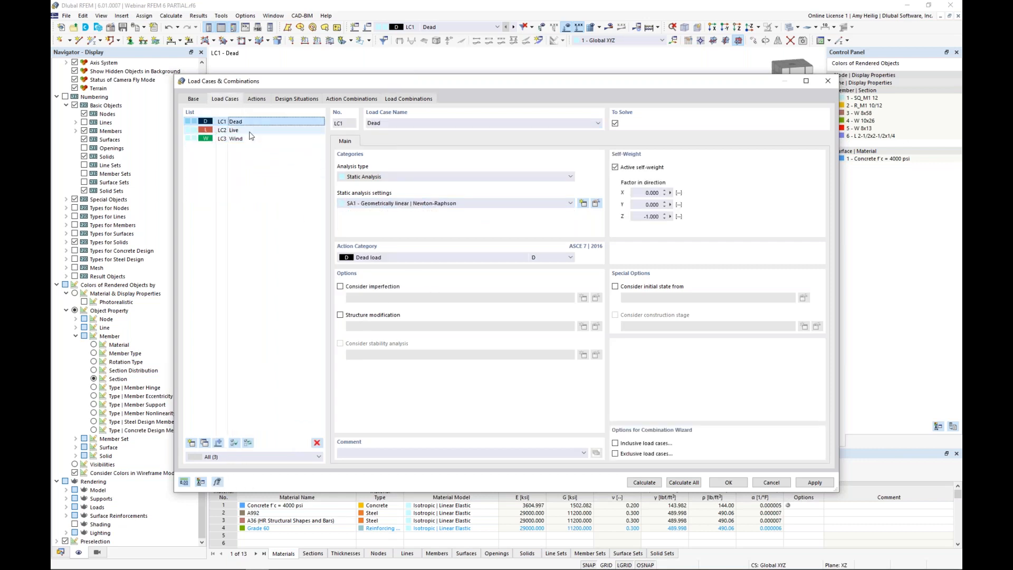
pyautogui.keyDown('shift'); pyautogui.click(250, 140); pyautogui.keyUp('shift')
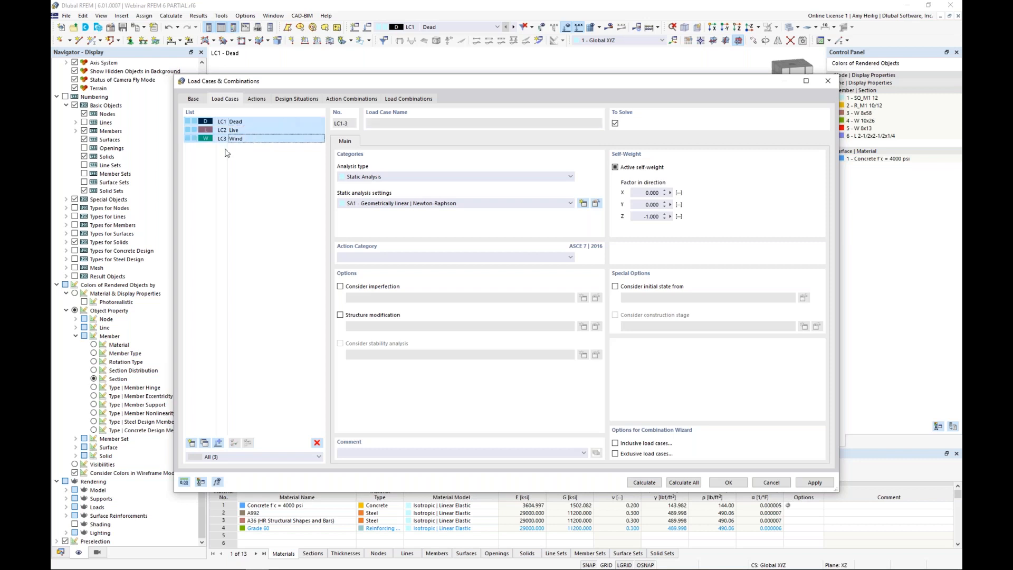
pyautogui.click(341, 315)
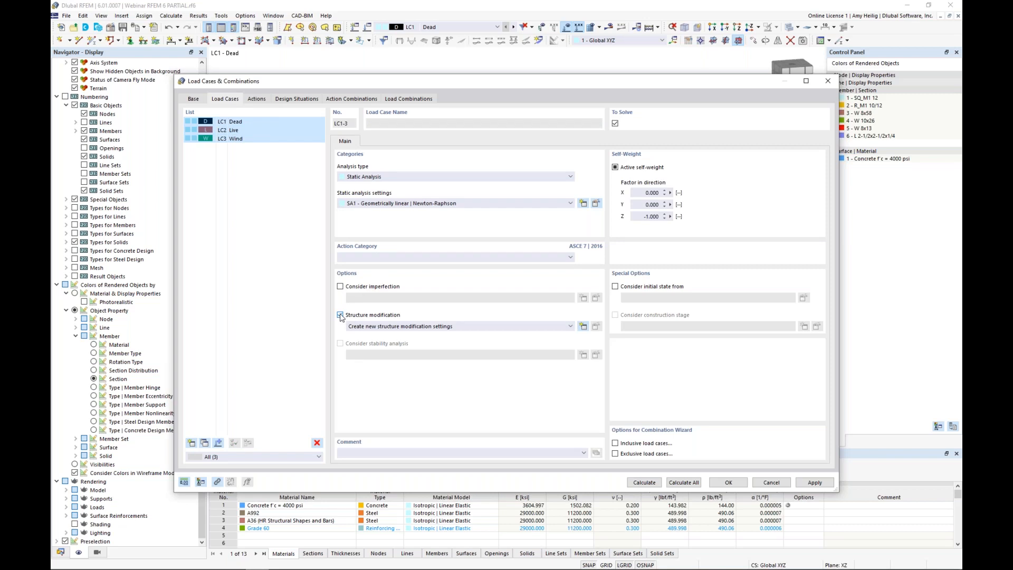
pyautogui.click(583, 327)
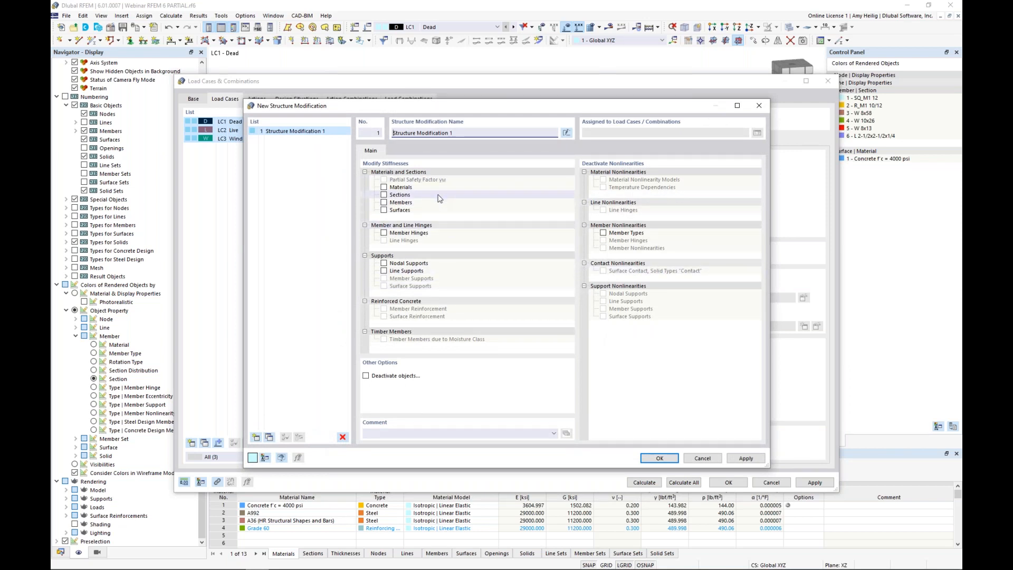
pyautogui.click(384, 202)
pyautogui.click(384, 210)
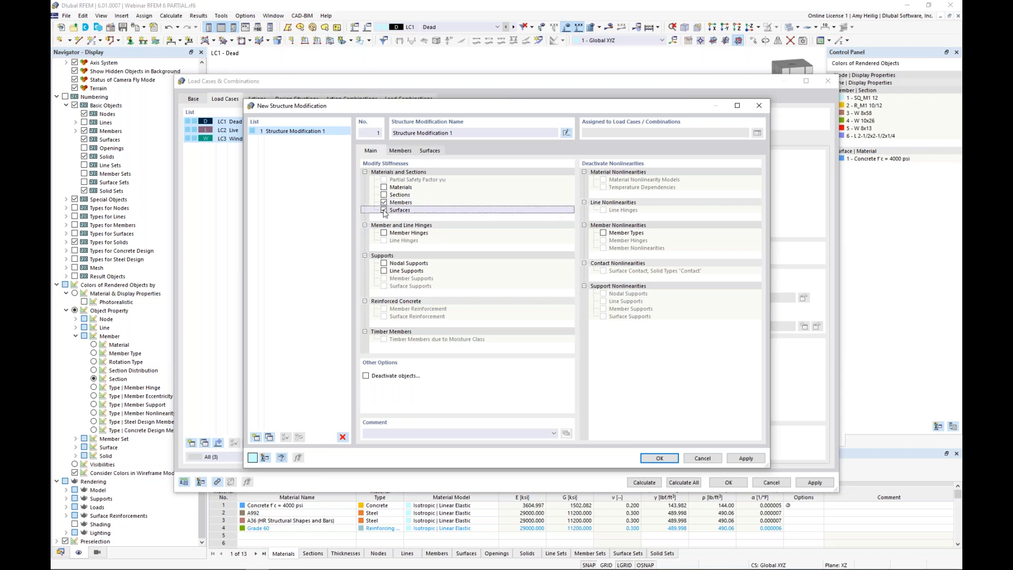
# Step: Create a member stiffness modification using ACI 318-19 Table 6.6.3.1.1(a) for concrete structures with component type Columns
pyautogui.click(406, 152)
pyautogui.click(422, 185)
pyautogui.click(487, 183)
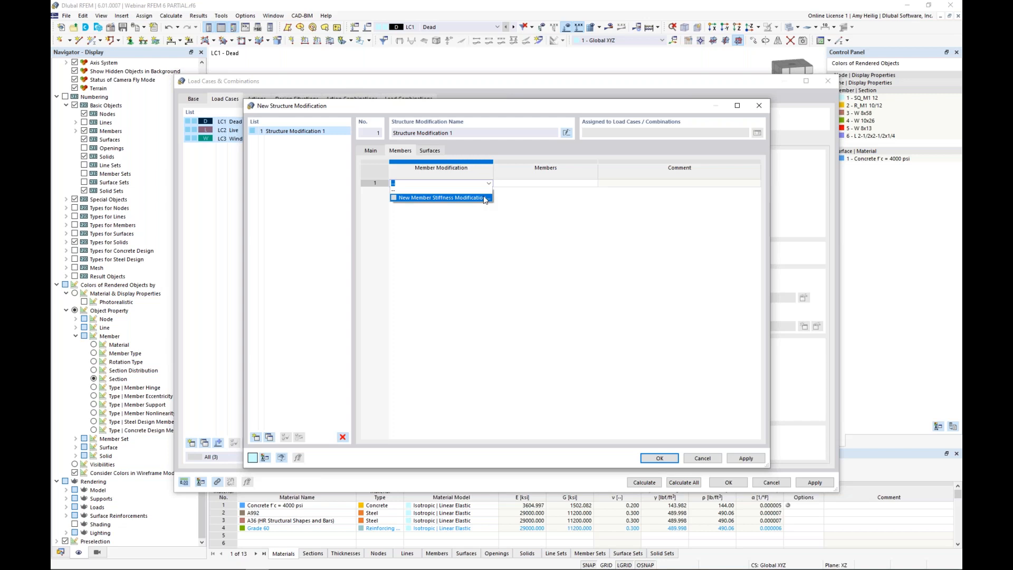
pyautogui.click(484, 199)
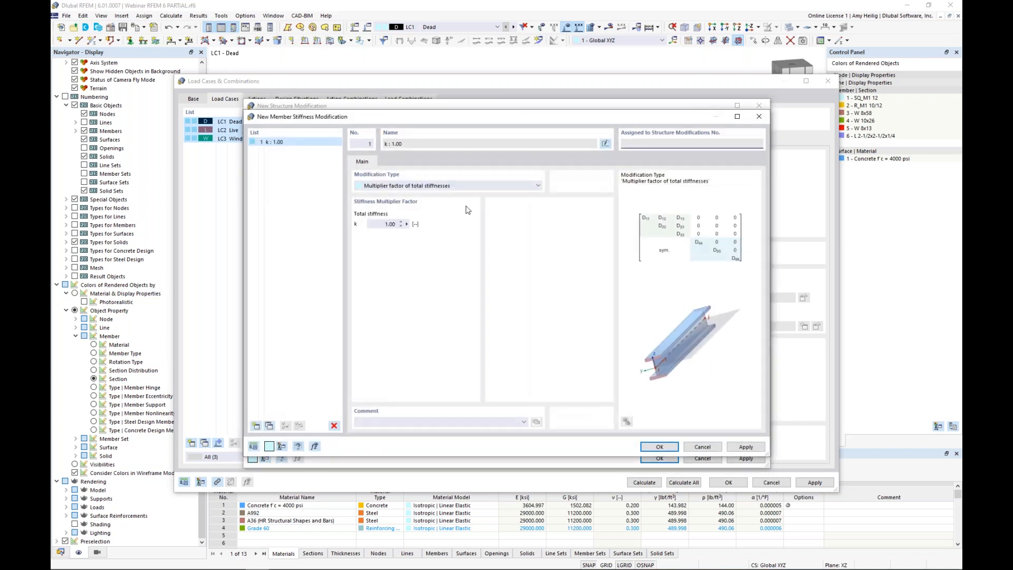
pyautogui.click(473, 188)
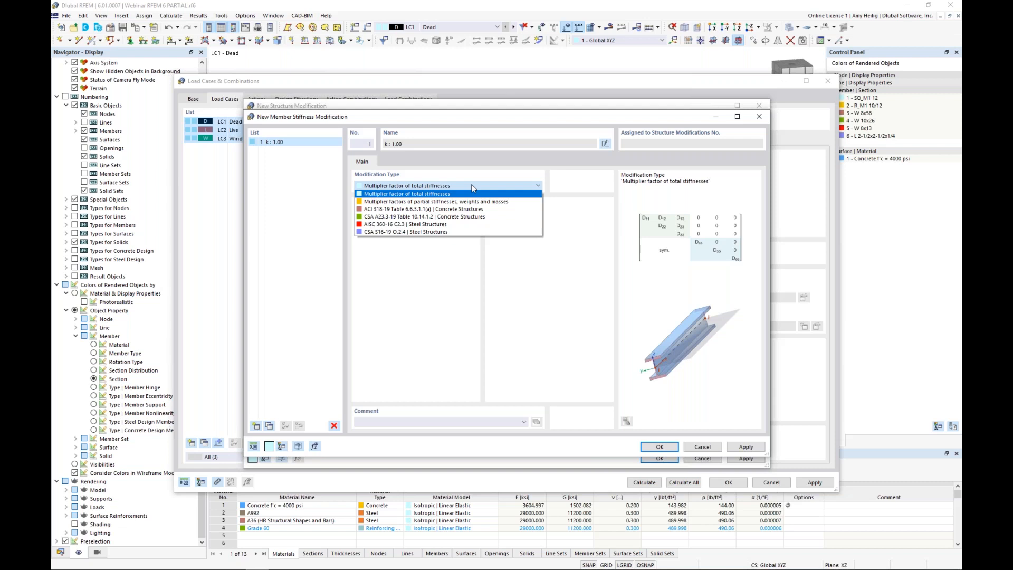
pyautogui.click(459, 209)
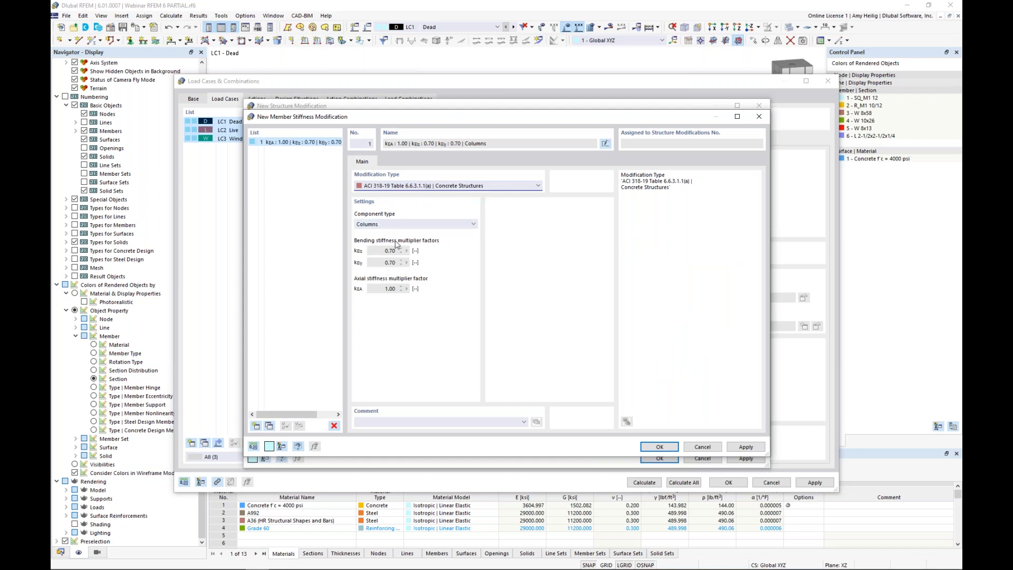
pyautogui.click(658, 446)
# Step: Assign the column stiffness modification to the three concrete columns, members 1-3
pyautogui.click(520, 185)
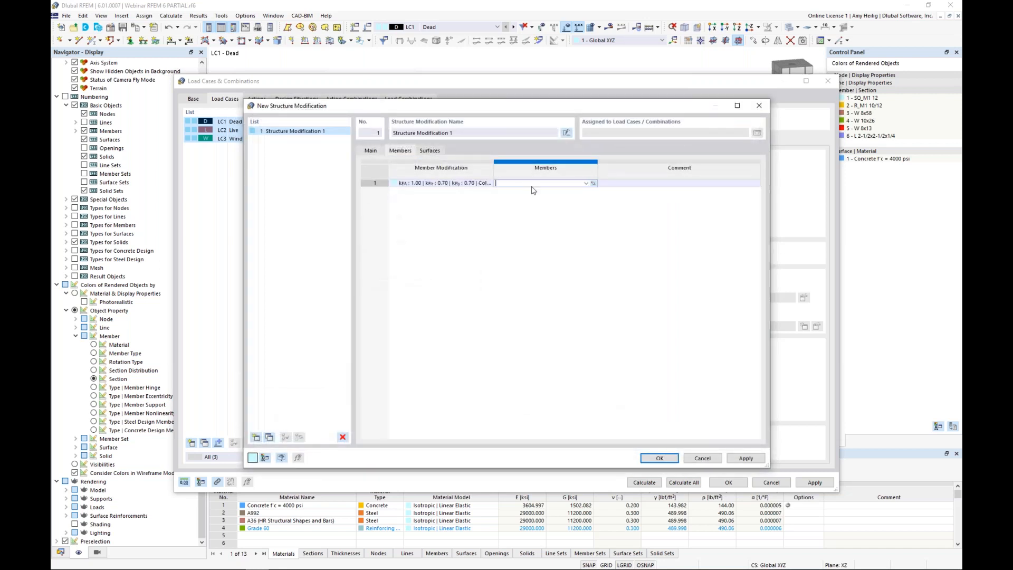
pyautogui.click(593, 183)
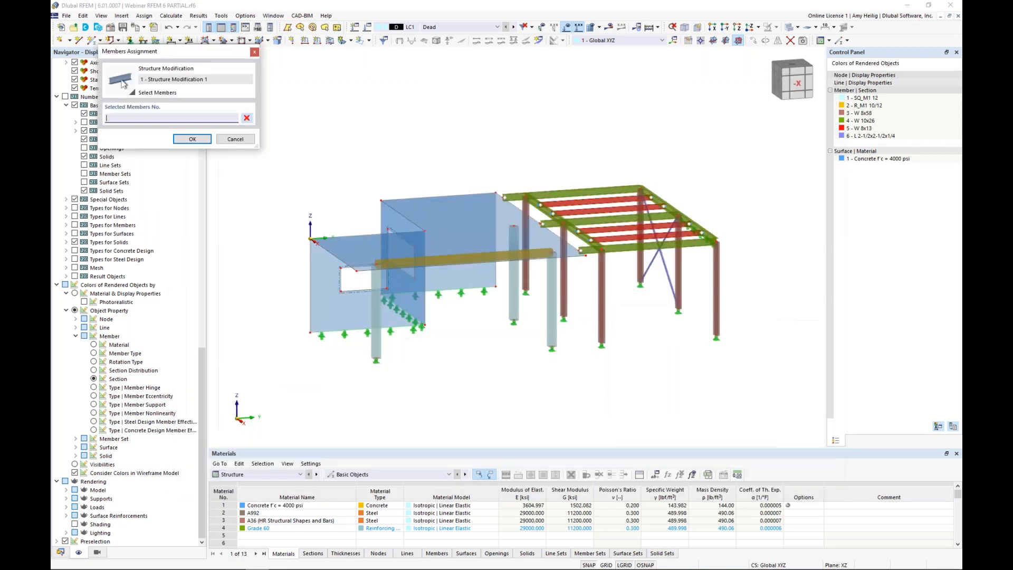
pyautogui.click(513, 304)
pyautogui.click(551, 304)
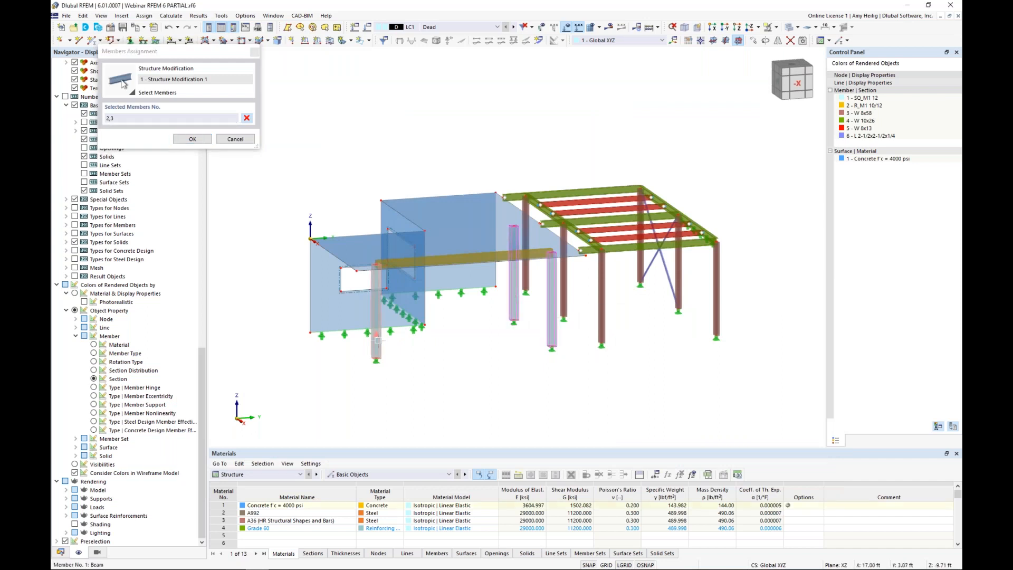
pyautogui.click(194, 140)
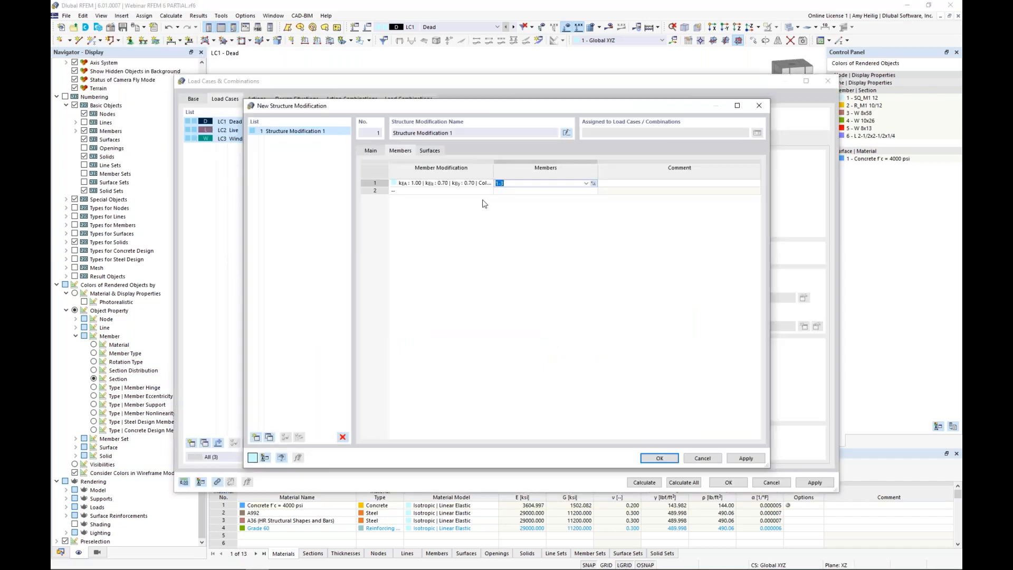
# Step: Create a second member stiffness modification using ACI 318-19 Table 6.6.3.1.1(a) with component type Beams
pyautogui.click(486, 190)
pyautogui.click(489, 190)
pyautogui.click(488, 206)
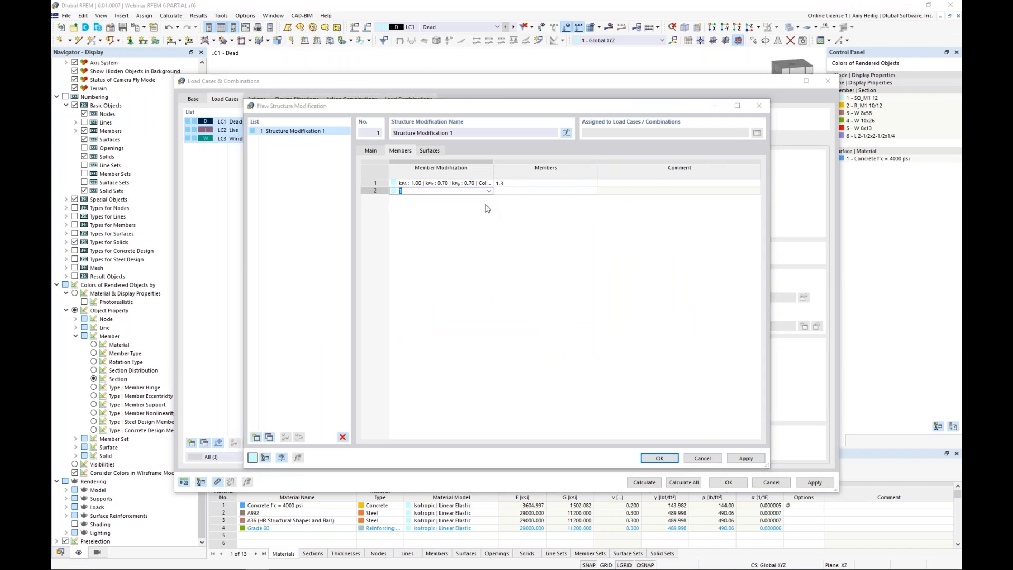
pyautogui.click(465, 190)
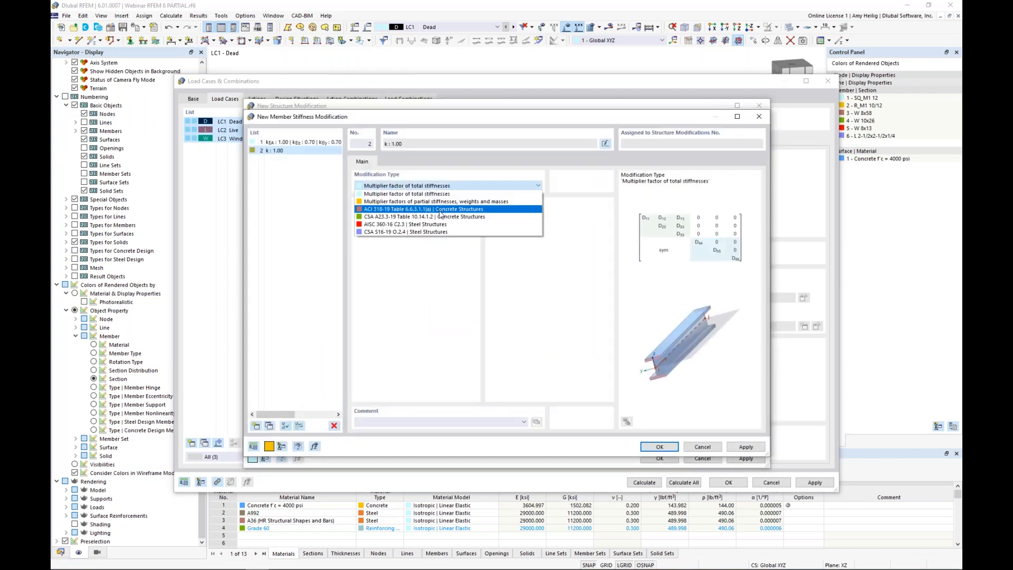
pyautogui.click(440, 210)
pyautogui.click(425, 224)
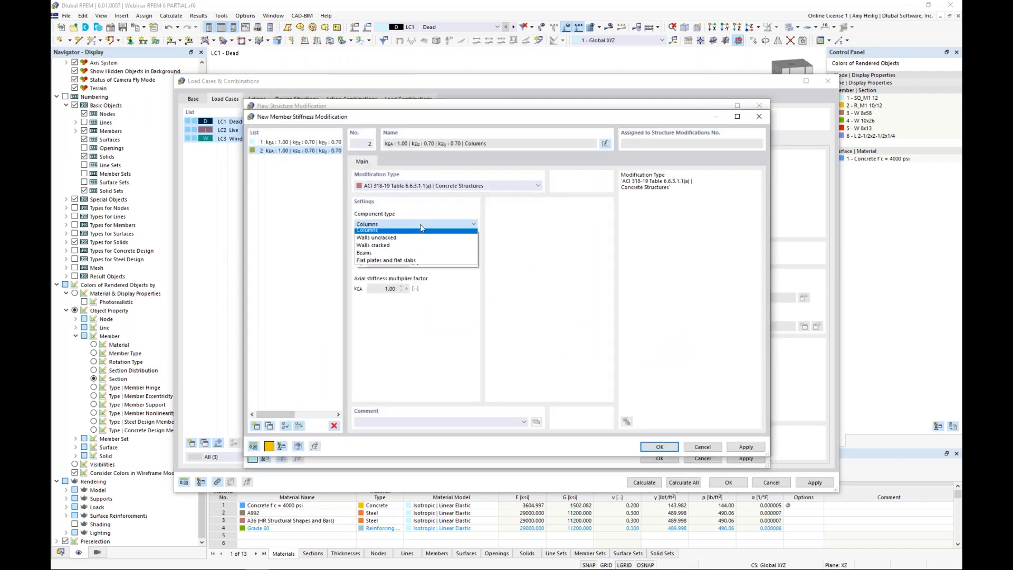
pyautogui.click(408, 255)
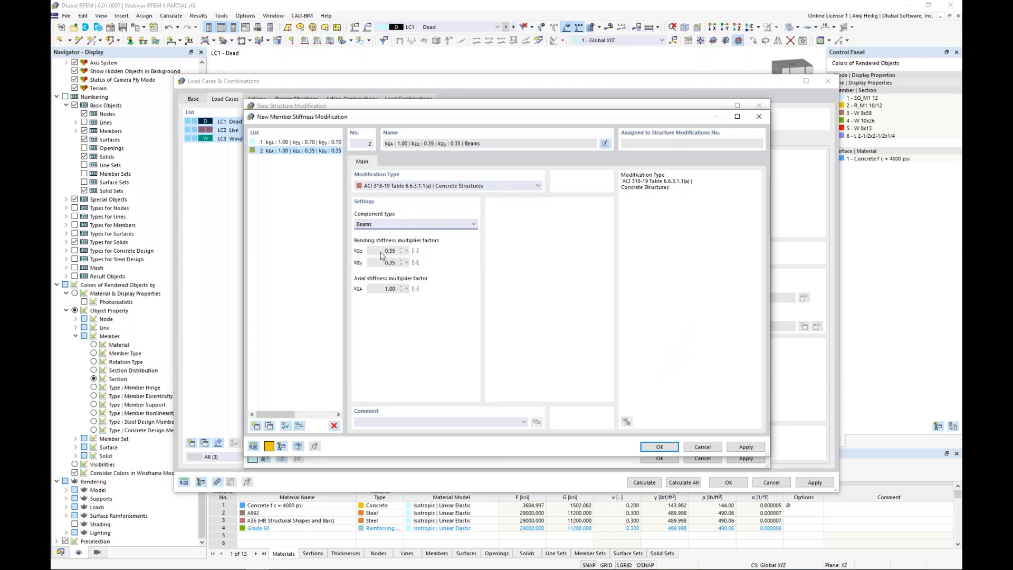
pyautogui.click(659, 446)
# Step: Assign the beam stiffness modification to the concrete beam, member 4
pyautogui.click(591, 191)
pyautogui.click(594, 191)
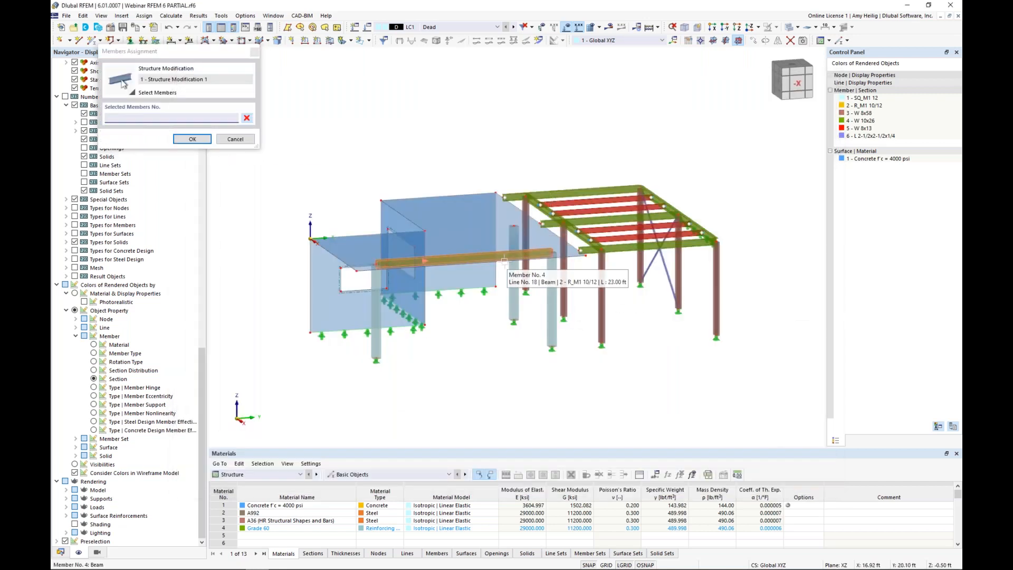
pyautogui.click(504, 261)
pyautogui.click(192, 138)
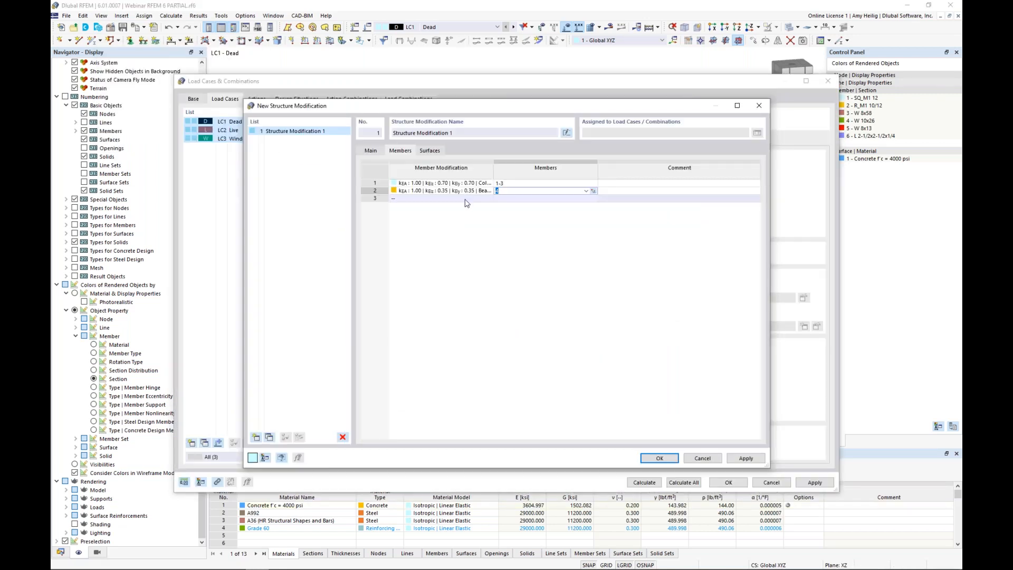
# Step: Create a third member stiffness modification using AISC 360-16 C2.3 for steel structures, with iterative determination and the LRFD design method
pyautogui.click(488, 199)
pyautogui.click(493, 220)
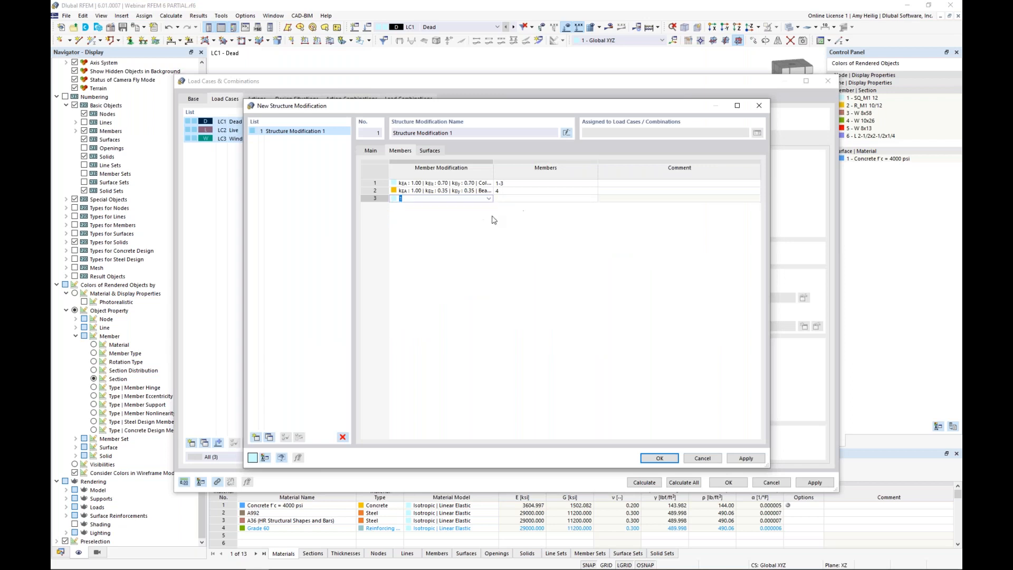
pyautogui.click(473, 187)
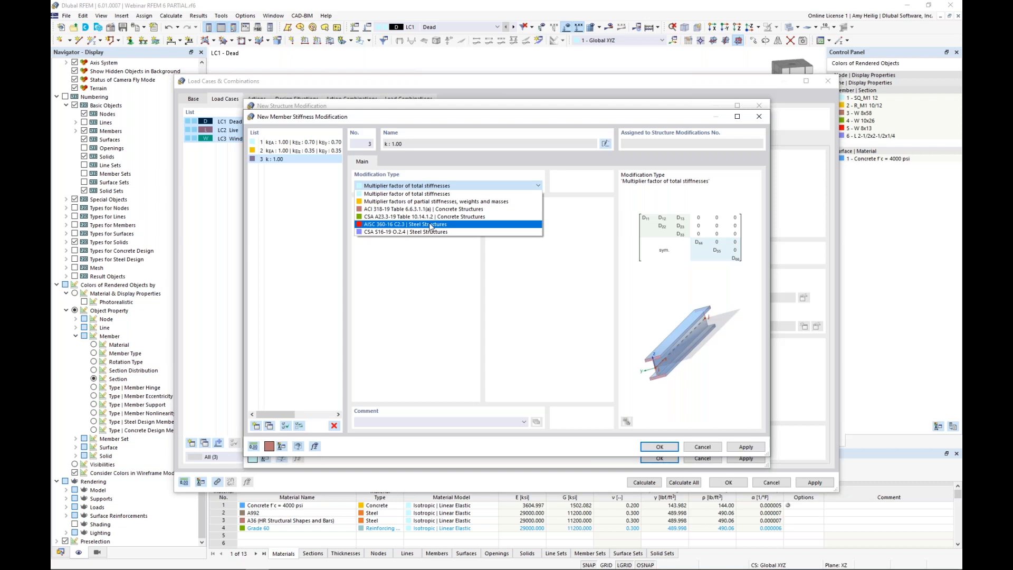
pyautogui.click(430, 224)
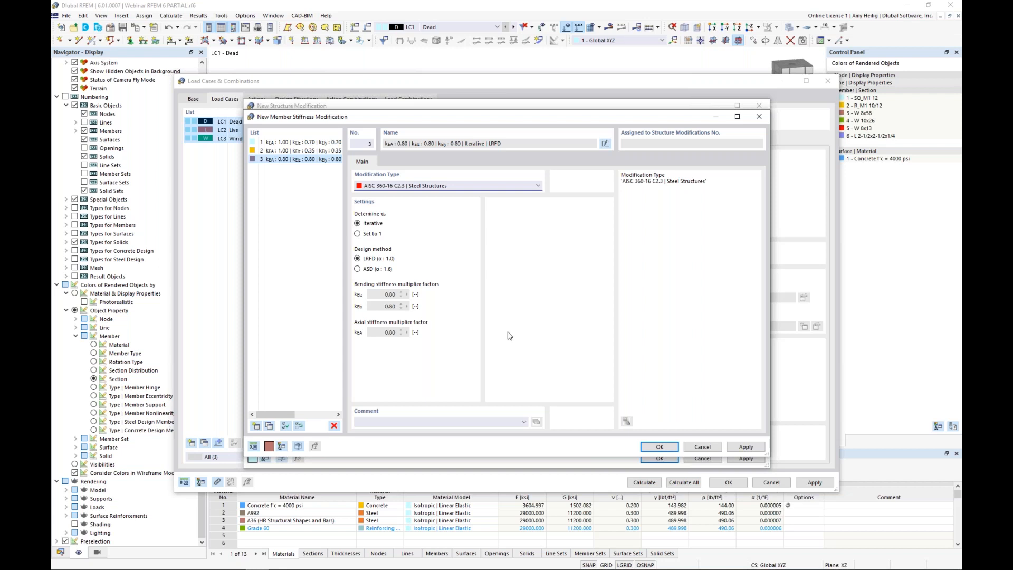
pyautogui.click(657, 447)
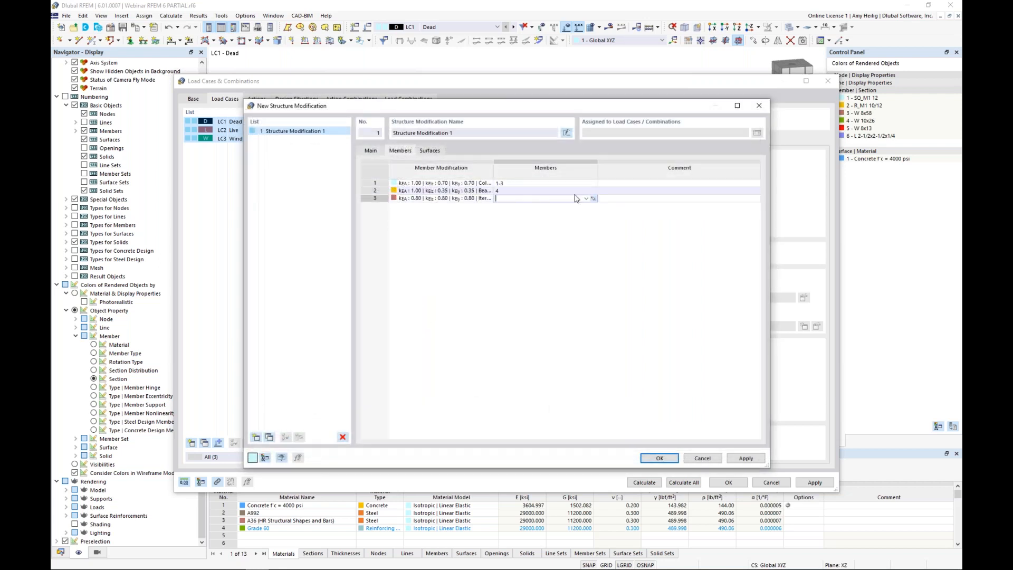
# Step: Assign the steel stiffness modification to all members of the steel frame by selecting them in the model
pyautogui.click(593, 198)
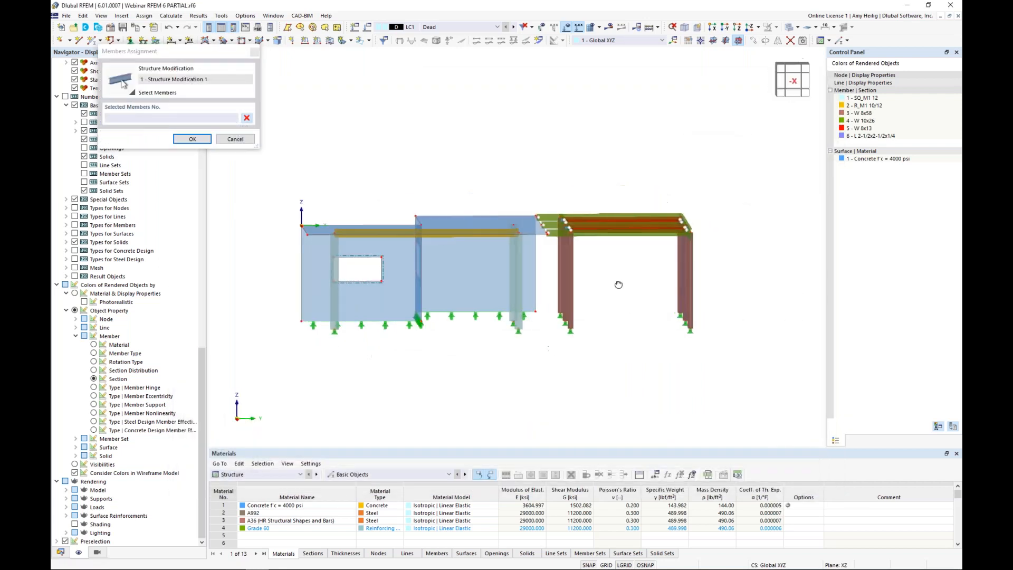
pyautogui.moveTo(717, 347); pyautogui.dragTo(550, 211)
pyautogui.click(193, 138)
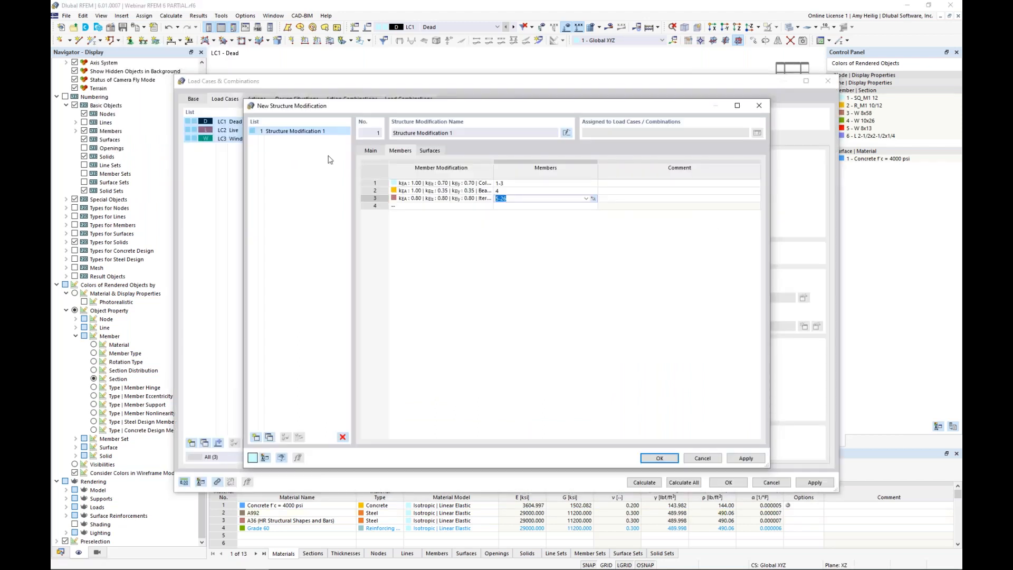
# Step: Create a surface stiffness modification using ACI 318-19 Table 6.6.3.1.1(a) with component type Walls uncracked
pyautogui.click(429, 150)
pyautogui.click(444, 183)
pyautogui.click(489, 183)
pyautogui.click(481, 200)
pyautogui.click(477, 202)
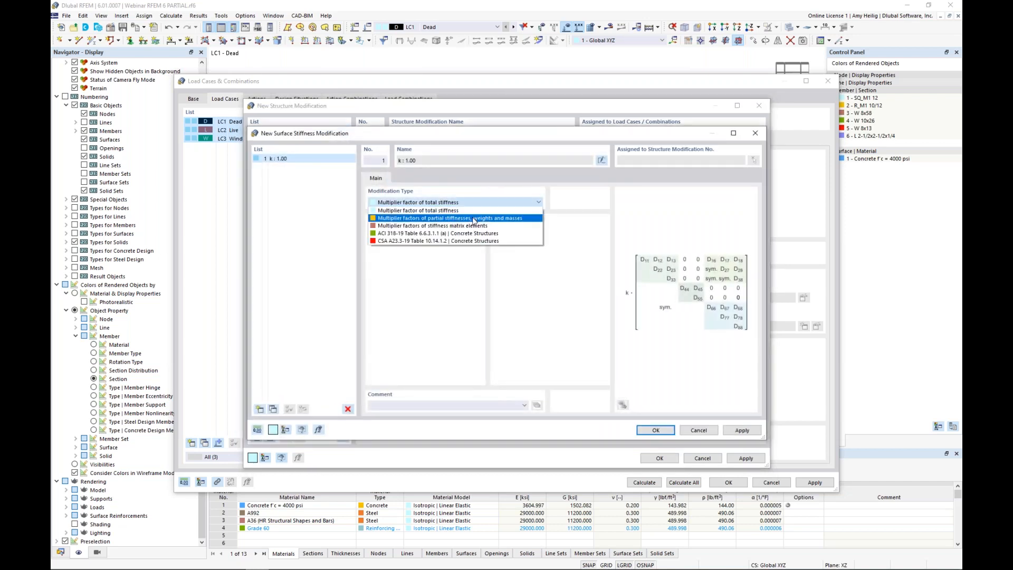
pyautogui.click(466, 233)
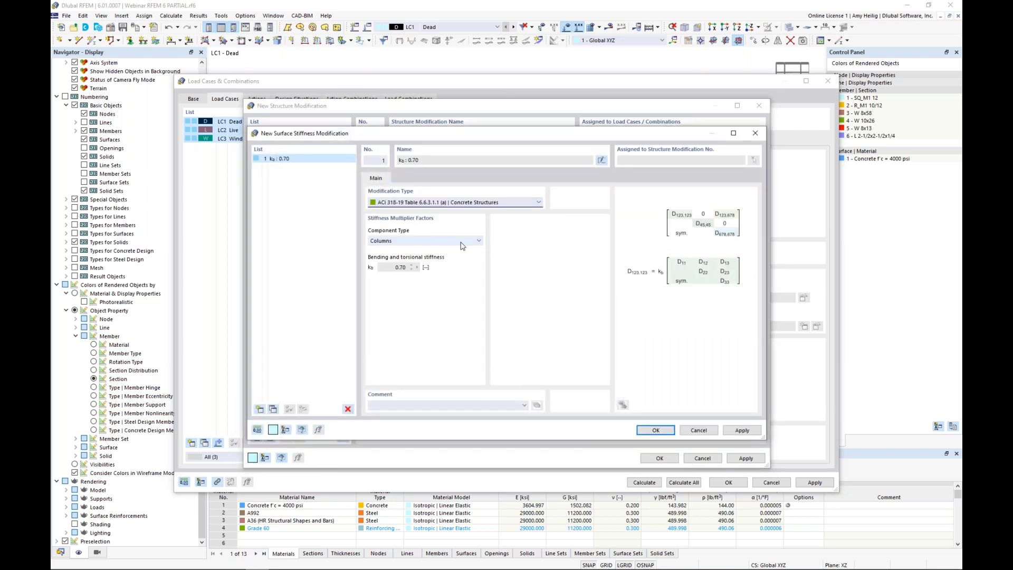
pyautogui.click(460, 241)
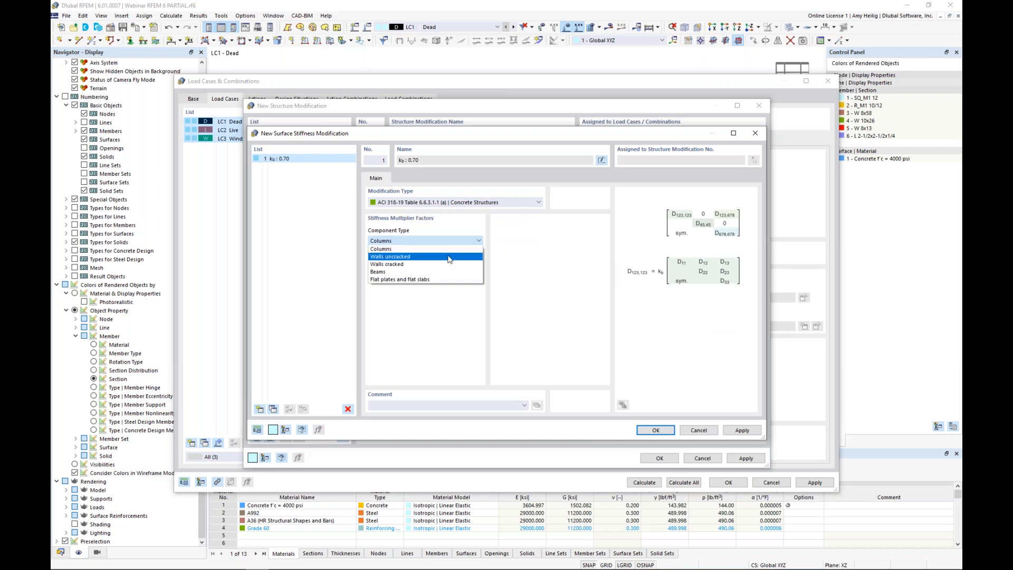
pyautogui.click(449, 258)
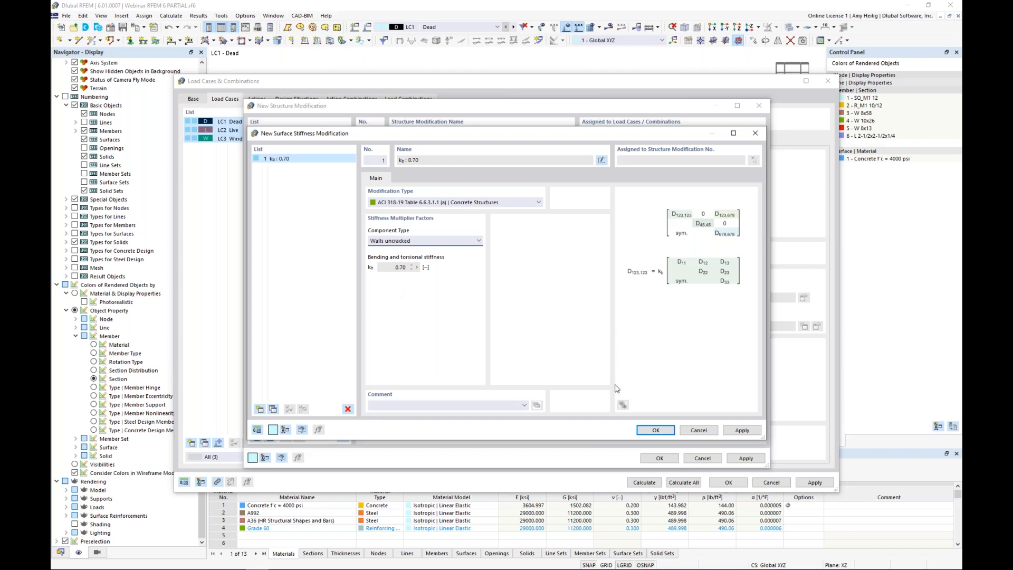
pyautogui.click(652, 430)
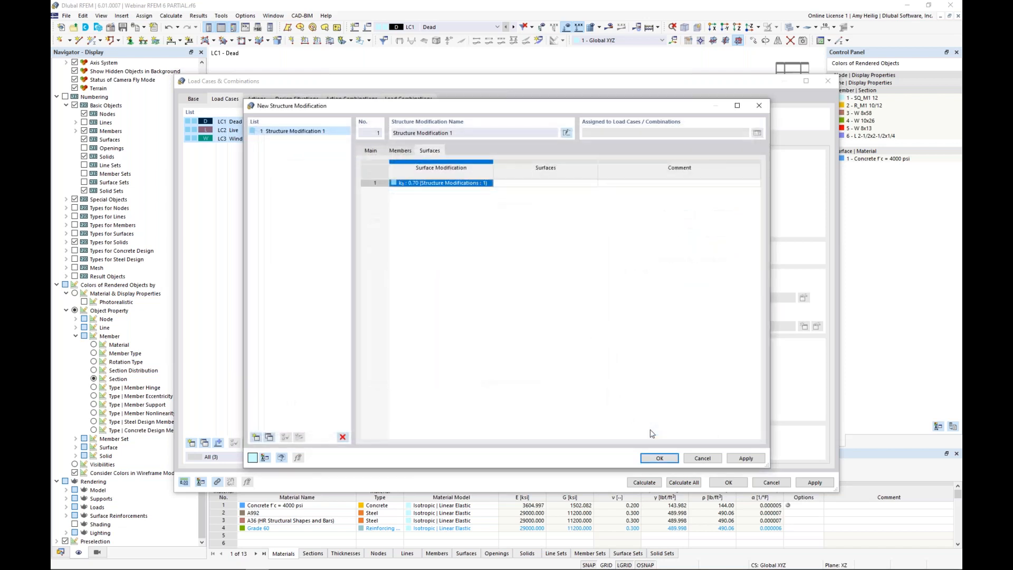
# Step: Assign the uncracked wall stiffness modification to the three concrete walls, surfaces 2-4
pyautogui.click(572, 186)
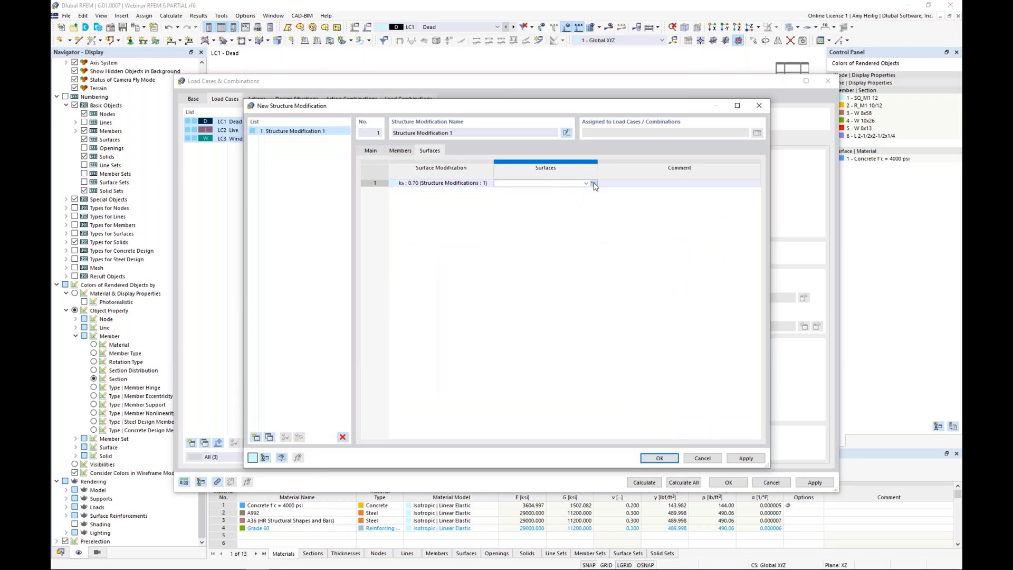
pyautogui.click(593, 186)
pyautogui.click(518, 240)
pyautogui.keyDown('ctrl'); pyautogui.moveTo(451, 327); pyautogui.dragTo(545, 374, button='middle'); pyautogui.keyUp('ctrl')
pyautogui.scroll(-2, 533, 366)
pyautogui.click(417, 329)
pyautogui.click(483, 340)
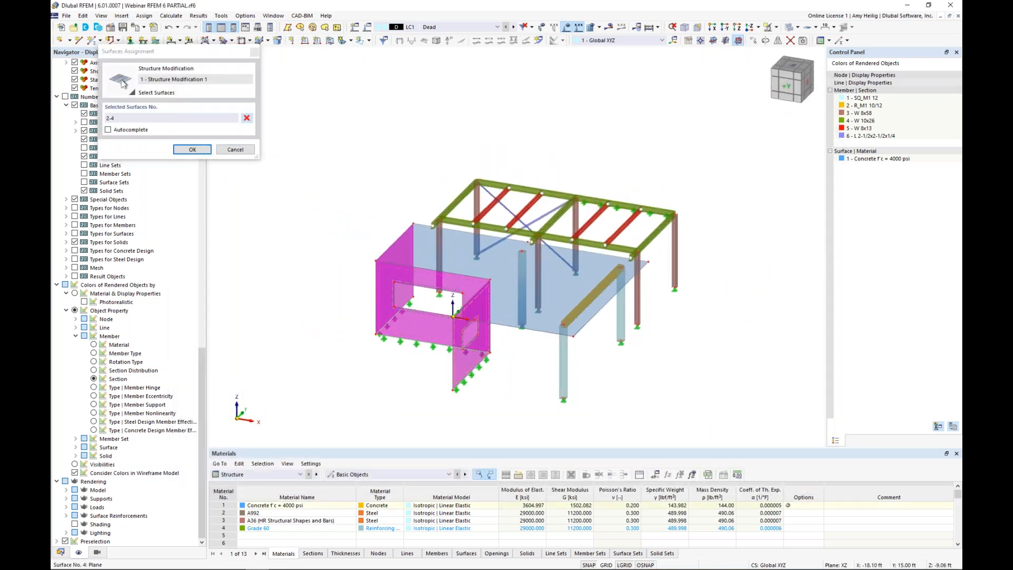
pyautogui.scroll(1, 435, 335)
pyautogui.click(192, 149)
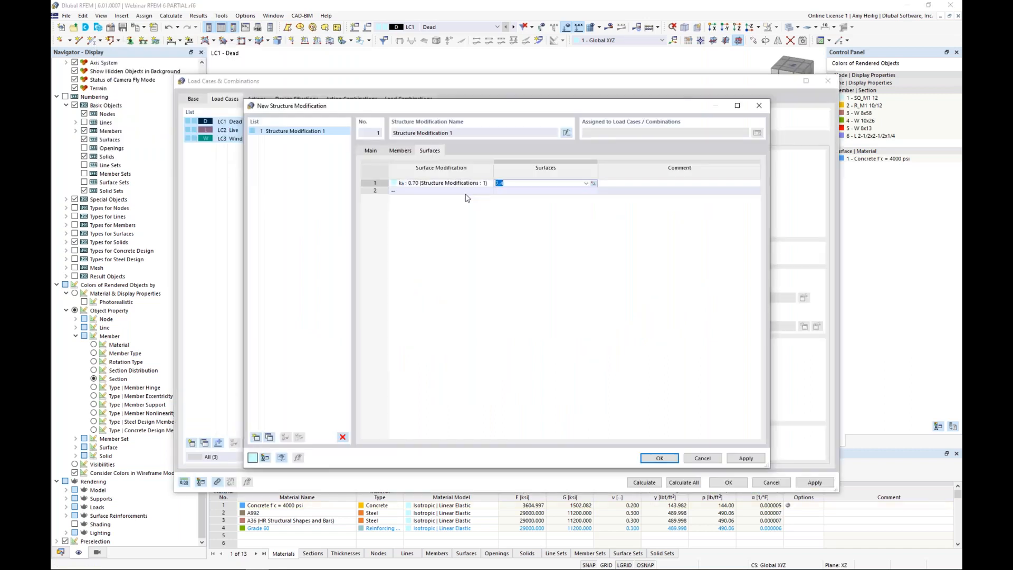
# Step: Create a second surface stiffness modification using ACI 318-19 Table 6.6.3.1.1(a) with component type Flat plates and flat slabs
pyautogui.click(464, 191)
pyautogui.click(488, 190)
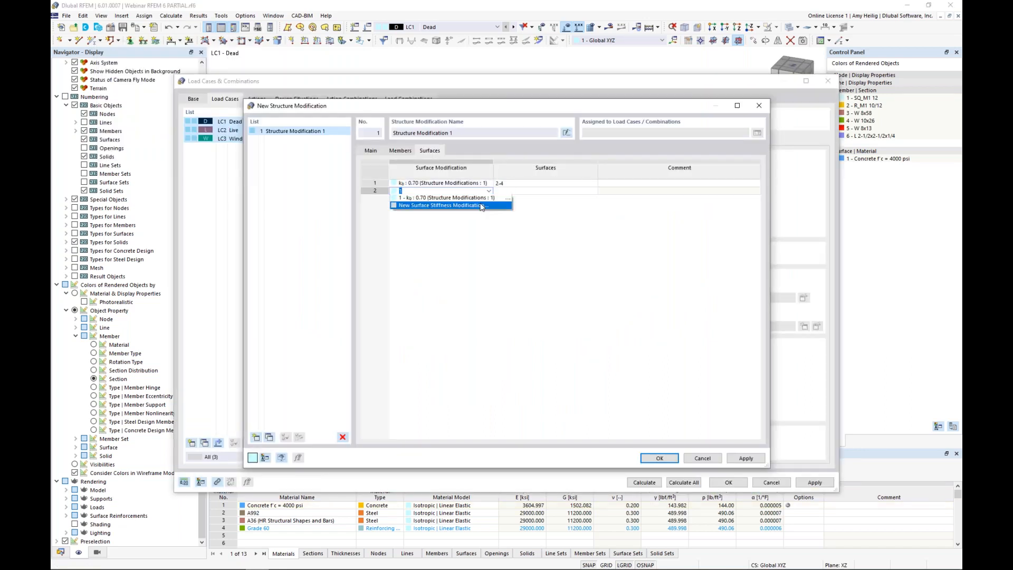
pyautogui.click(481, 205)
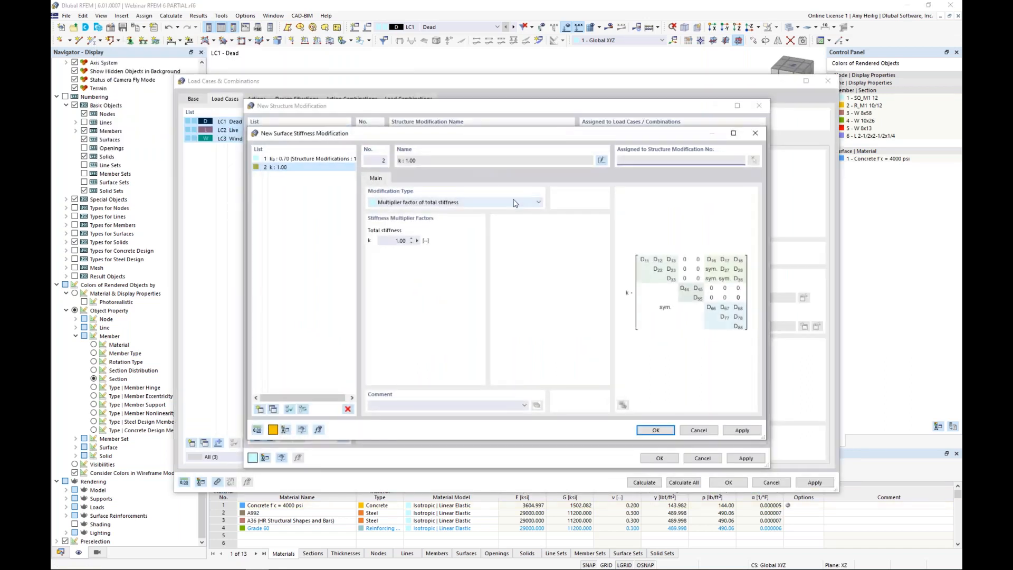
pyautogui.click(516, 202)
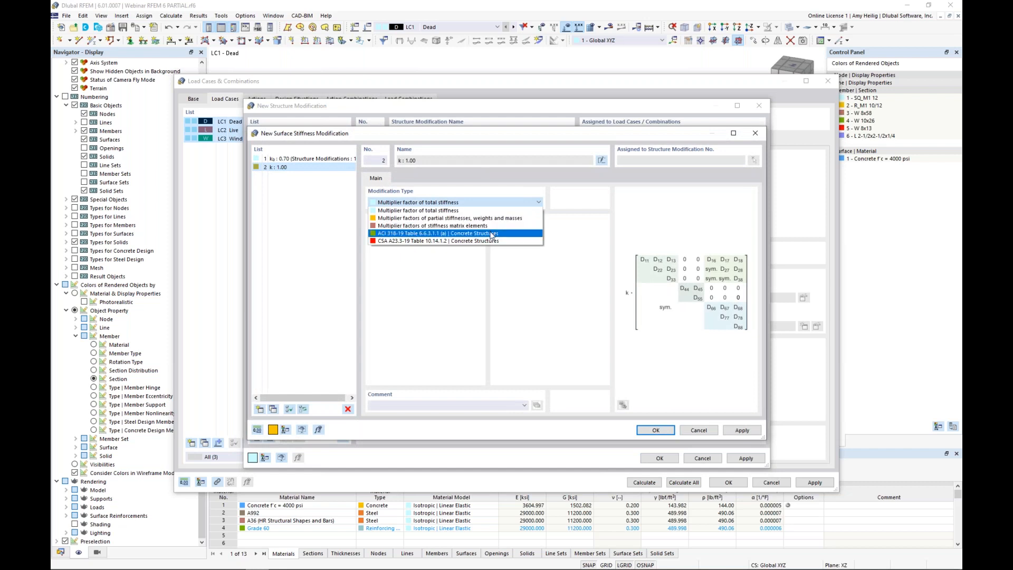
pyautogui.click(491, 233)
pyautogui.click(451, 241)
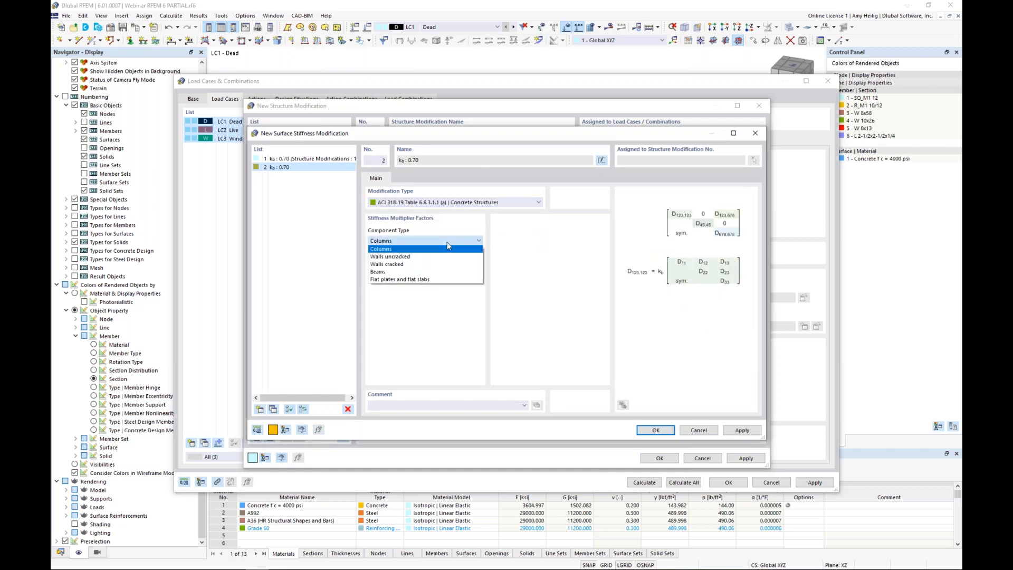
pyautogui.click(436, 280)
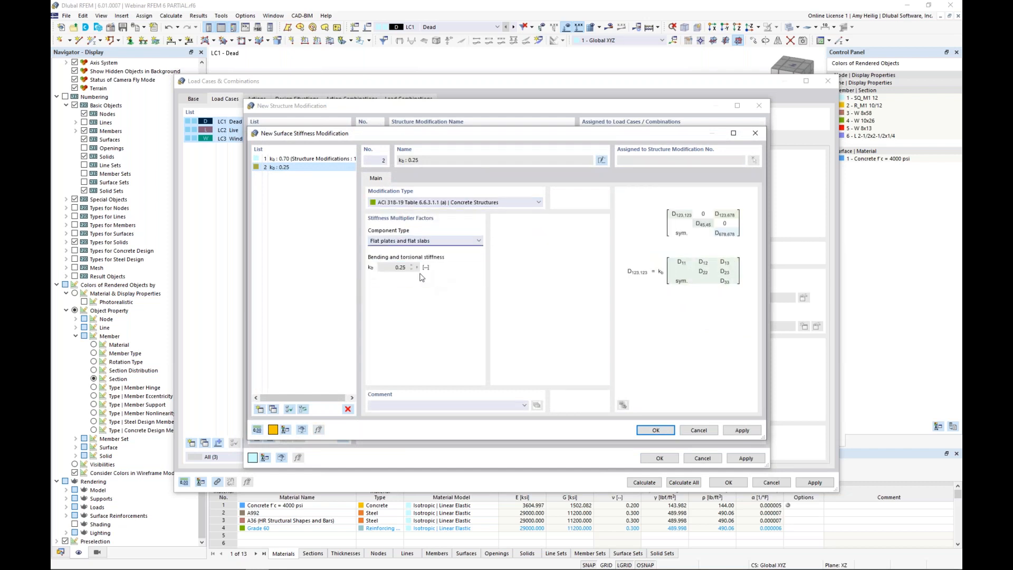
pyautogui.click(655, 430)
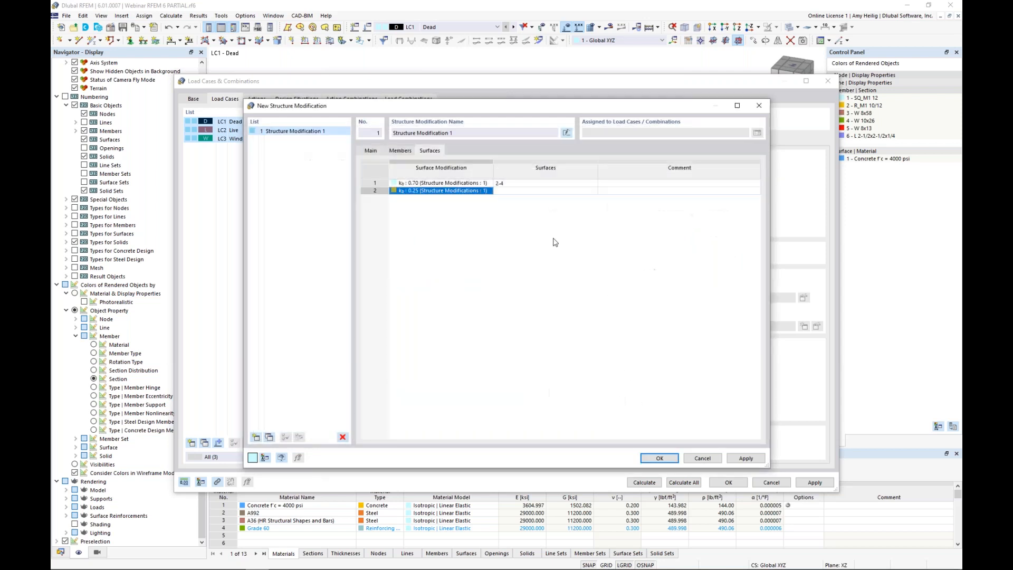
# Step: Assign the flat slab stiffness modification to the concrete slab, surface 1, and accept the structure modification for load cases LC1-3
pyautogui.click(532, 192)
pyautogui.click(593, 192)
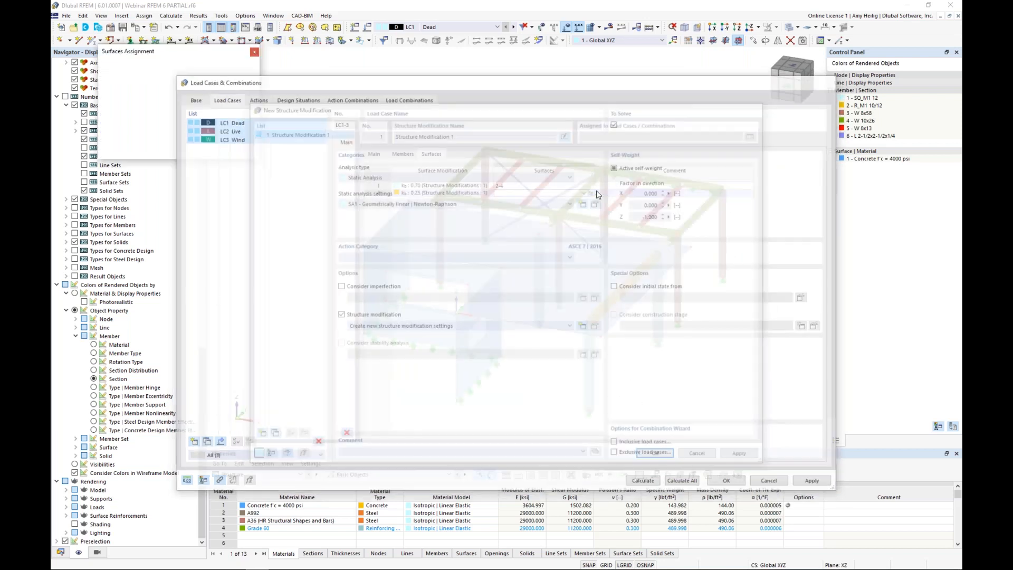
pyautogui.click(454, 211)
pyautogui.click(193, 150)
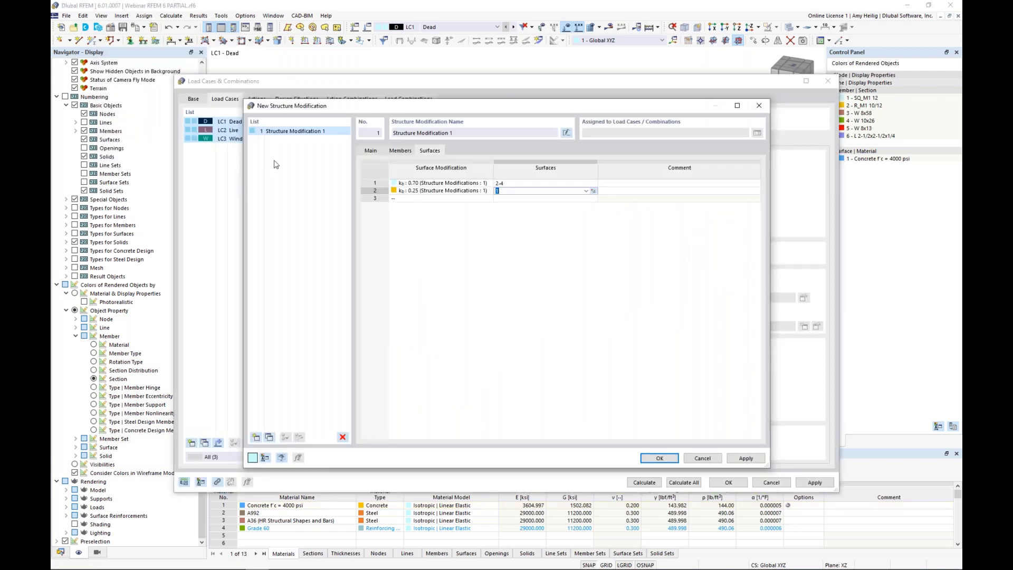
pyautogui.click(659, 458)
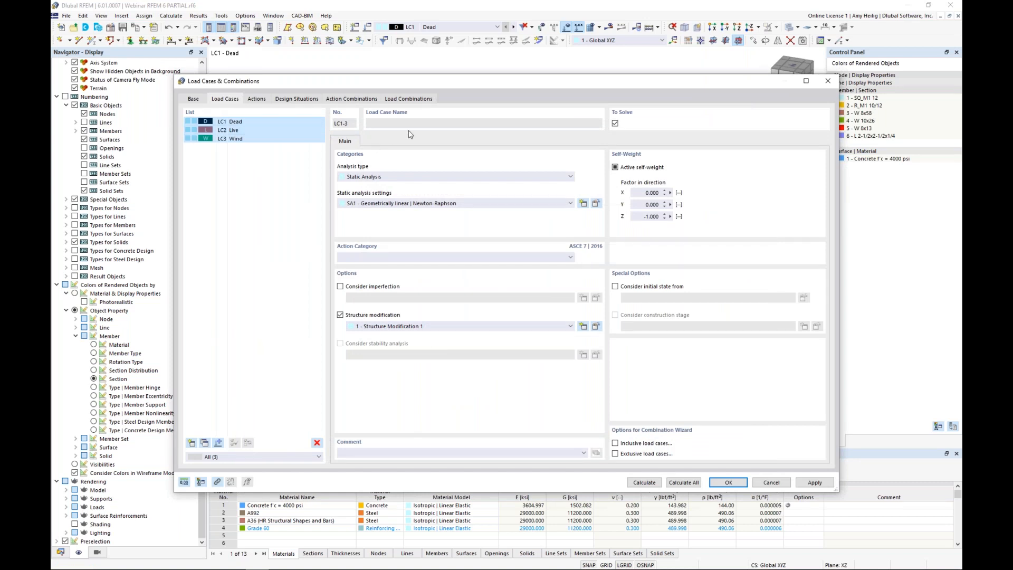
# Step: Apply Structure Modification 1 to all load combinations CO1 through CO10
pyautogui.click(413, 100)
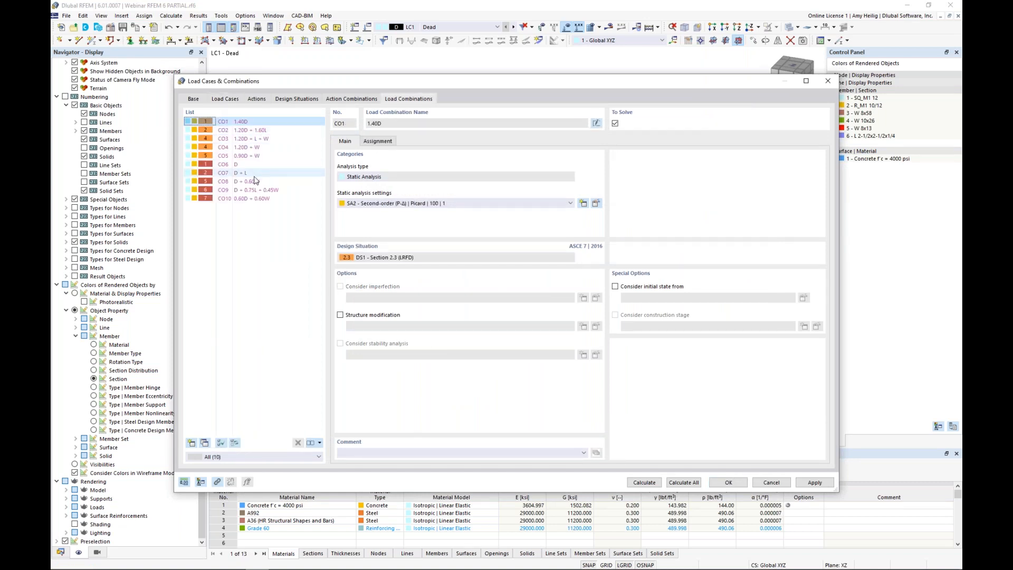
pyautogui.keyDown('shift'); pyautogui.click(254, 200); pyautogui.keyUp('shift')
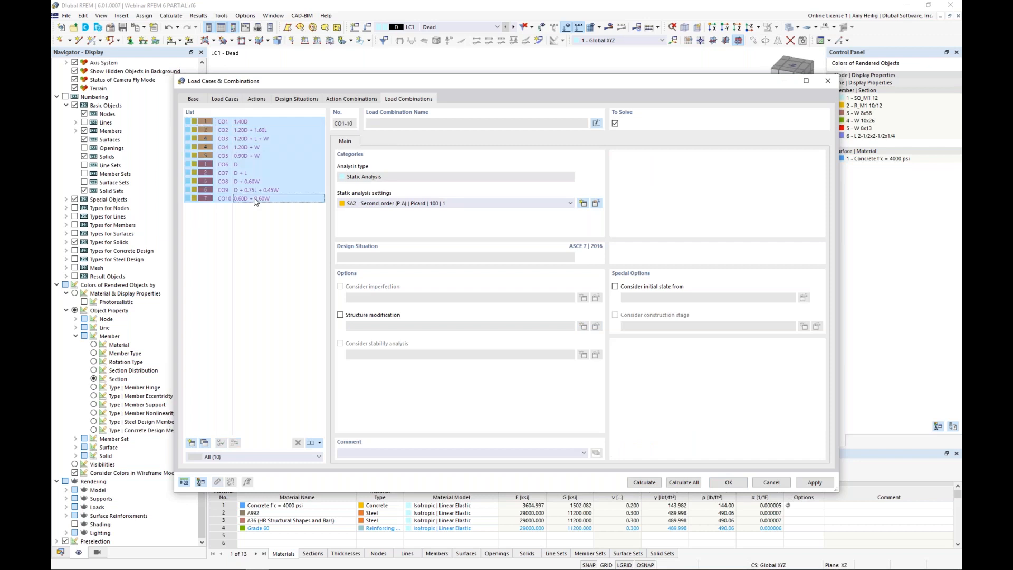
pyautogui.click(340, 315)
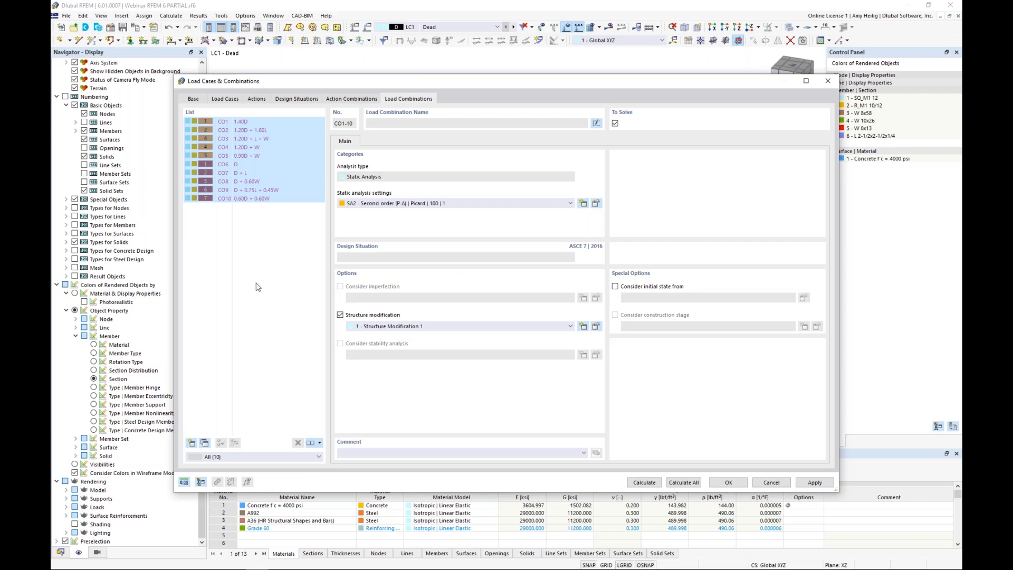
# Step: Review the settings of the ASD load combinations and accept the load case and combination definitions
pyautogui.click(249, 180)
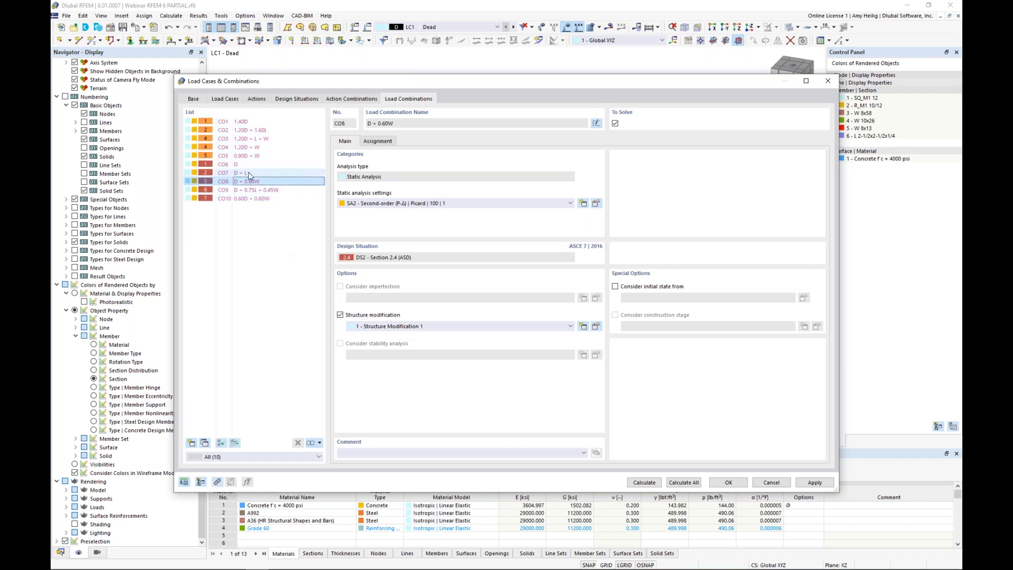
pyautogui.click(247, 167)
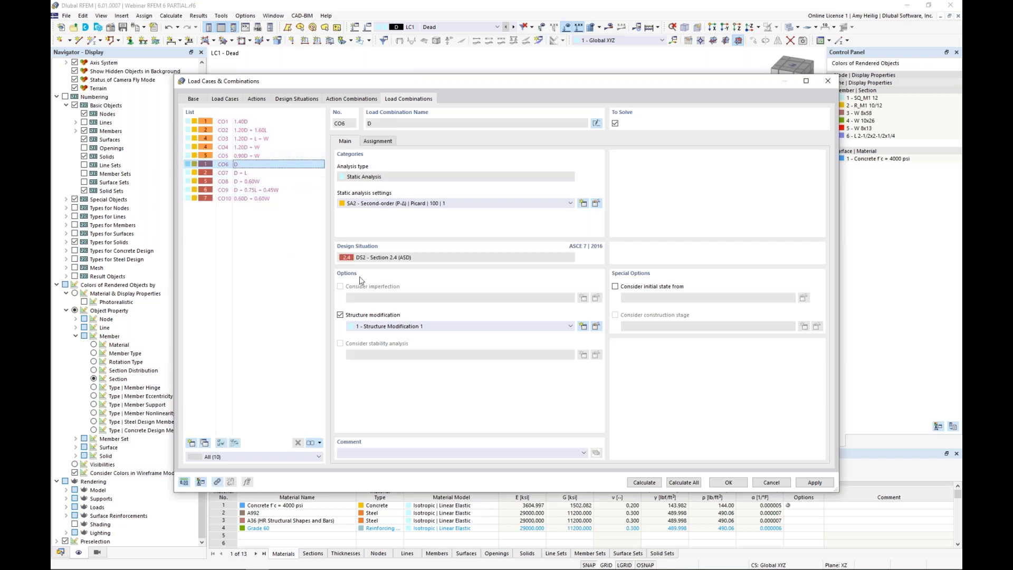
pyautogui.press('Down')
pyautogui.press('Down')
pyautogui.press('Down')
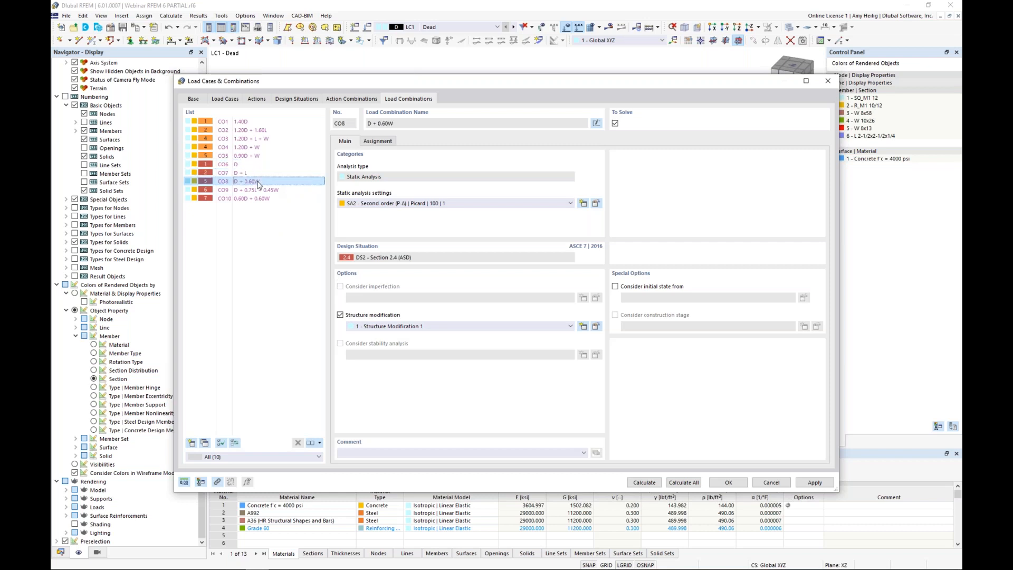
pyautogui.click(263, 199)
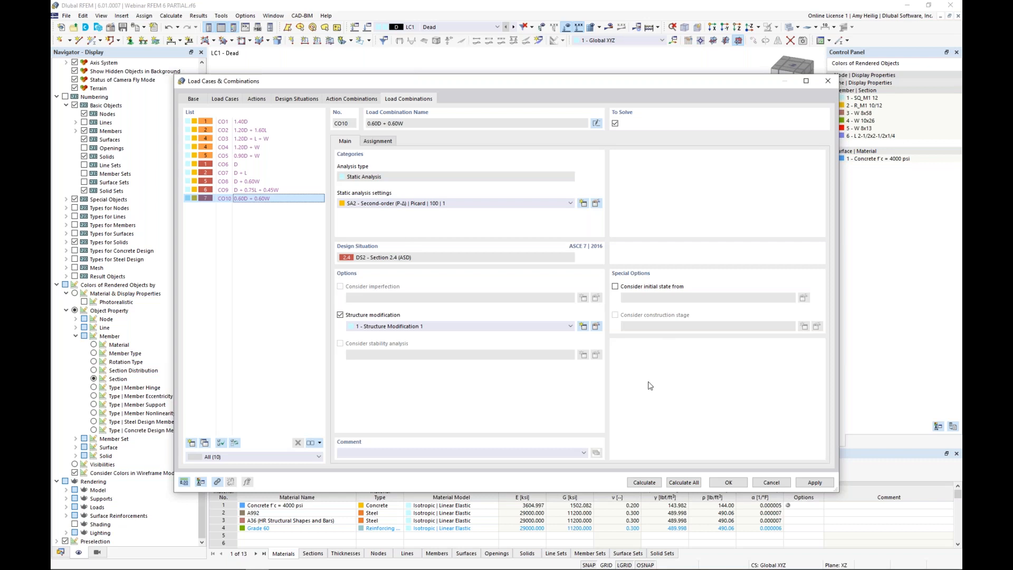
pyautogui.click(724, 482)
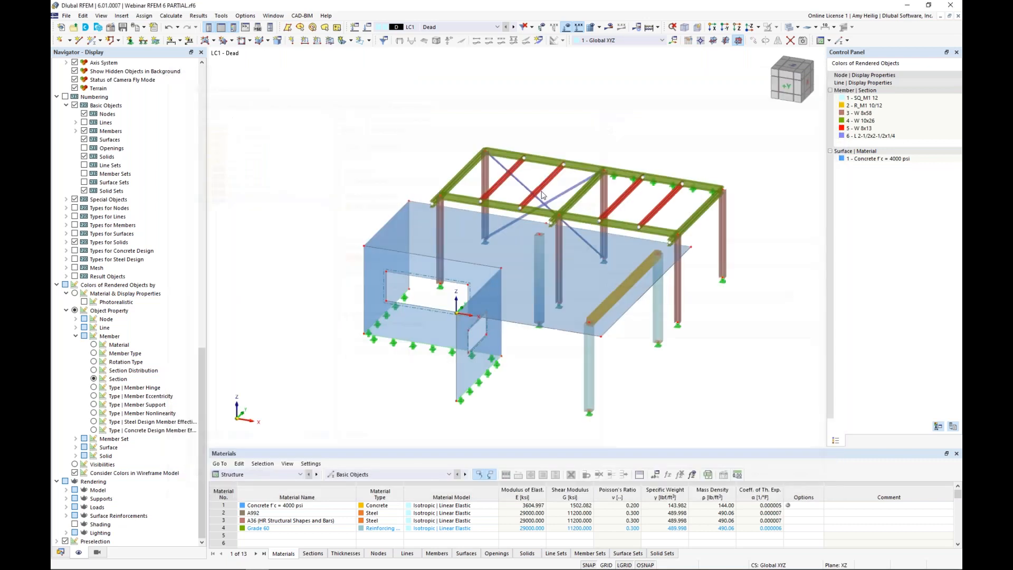
# Step: In load case LC1 Dead, apply a uniform surface load of -0.04 ksf in the global Z direction to the concrete slab, surface 1
pyautogui.click(481, 28)
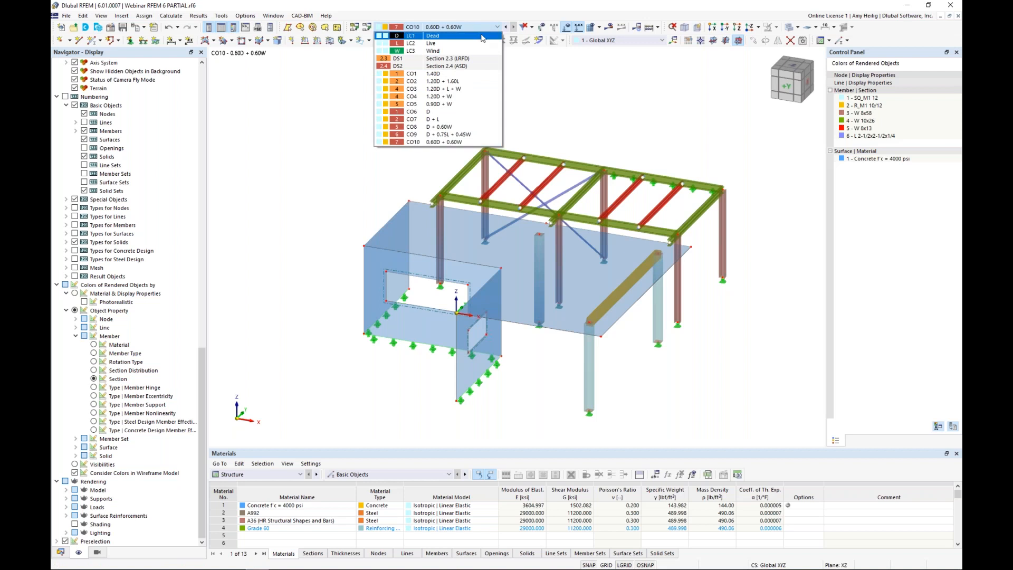
pyautogui.click(482, 36)
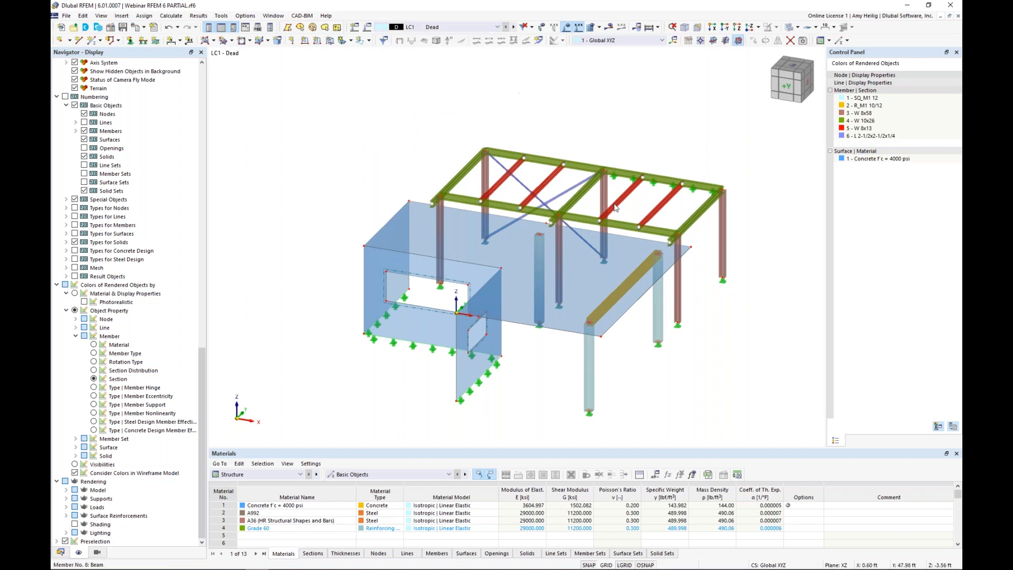
pyautogui.keyDown('ctrl'); pyautogui.moveTo(612, 212); pyautogui.dragTo(530, 227, button='middle'); pyautogui.keyUp('ctrl')
pyautogui.scroll(2, 521, 262)
pyautogui.scroll(-1, 530, 227)
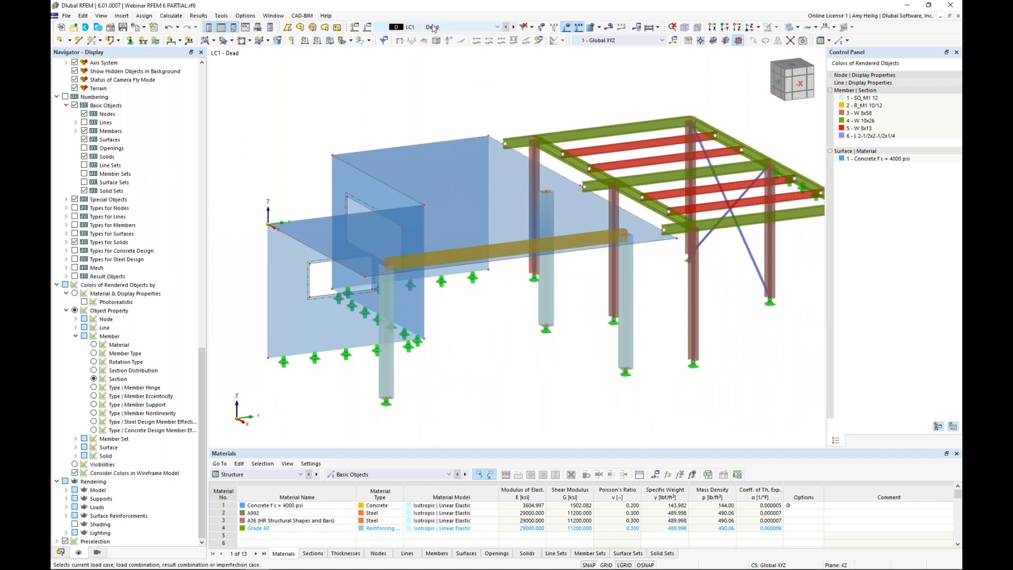
pyautogui.click(329, 42)
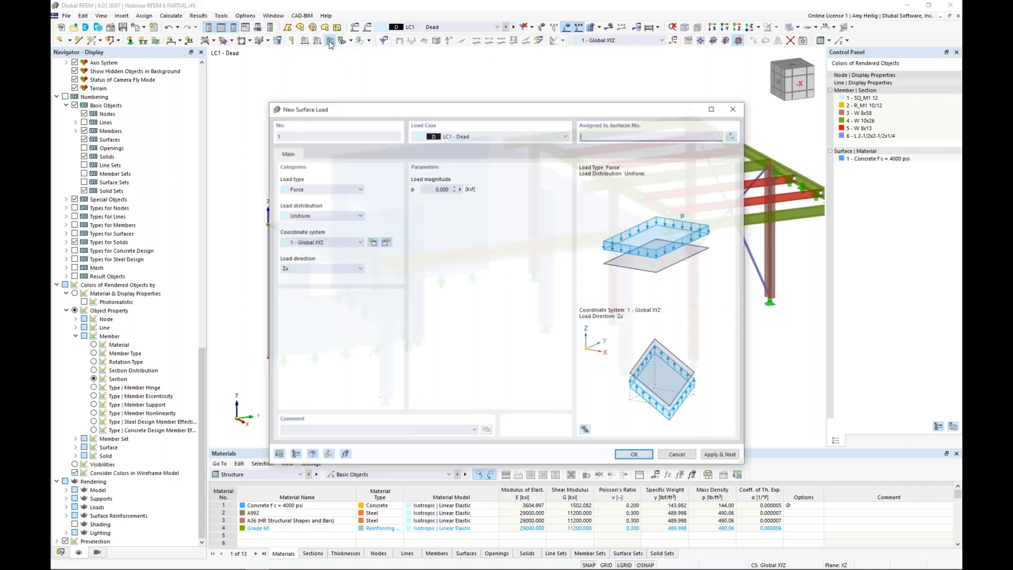
pyautogui.click(430, 189)
pyautogui.press('BackSpace')
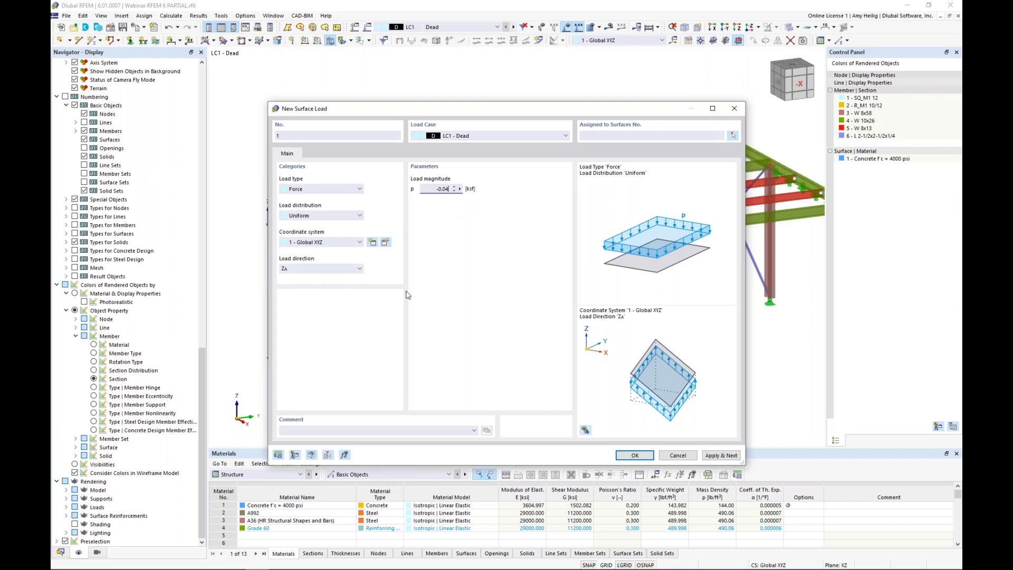
pyautogui.click(632, 454)
pyautogui.click(498, 243)
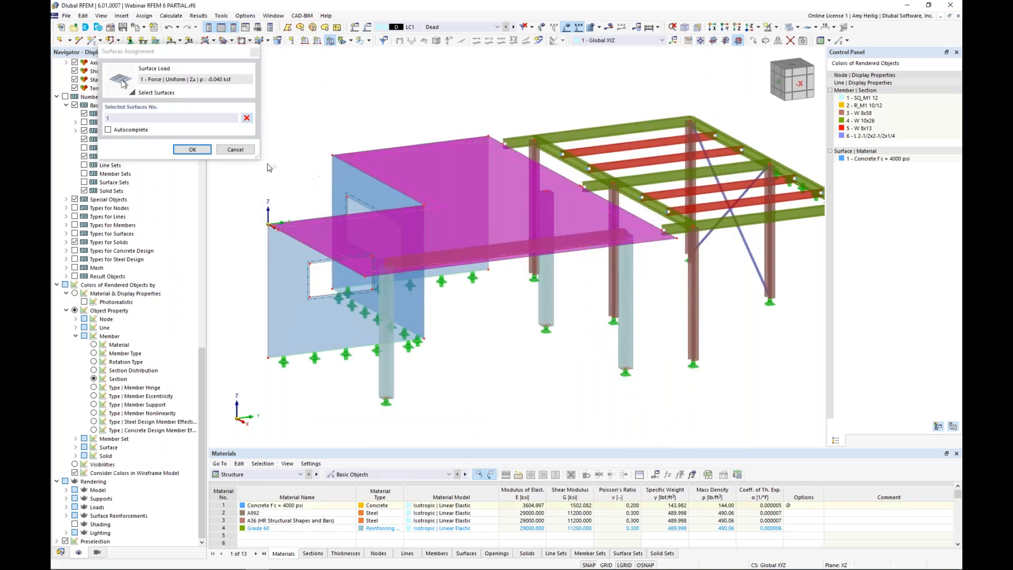
pyautogui.click(193, 149)
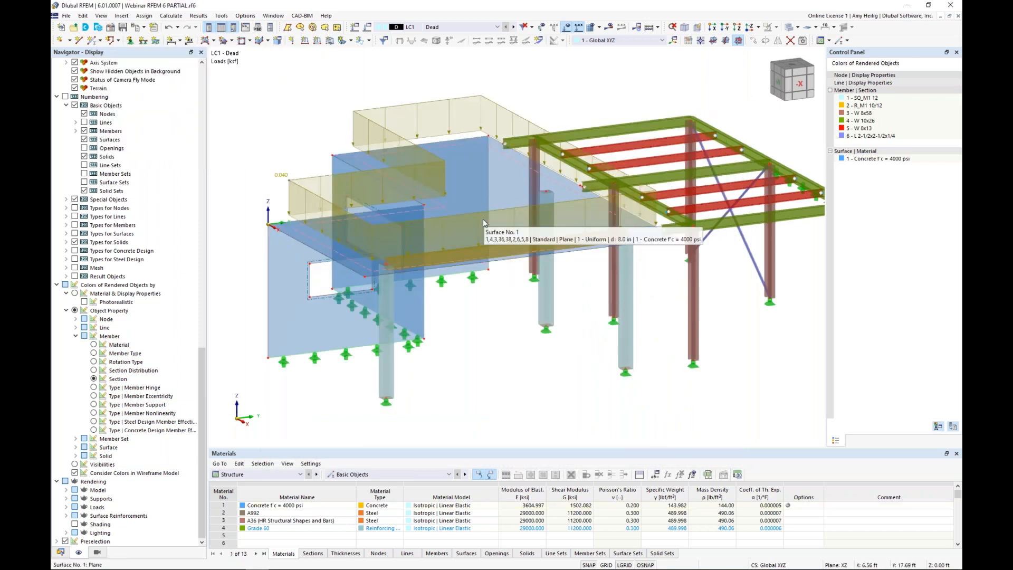
# Step: Start a member loads from area load wizard for LC1 Dead with a uniform load magnitude of -0.04 ksf
pyautogui.scroll(-1, 531, 350)
pyautogui.moveTo(530, 350); pyautogui.dragTo(508, 351, button='middle')
pyautogui.keyDown('ctrl'); pyautogui.moveTo(684, 345); pyautogui.dragTo(512, 299, button='middle'); pyautogui.keyUp('ctrl')
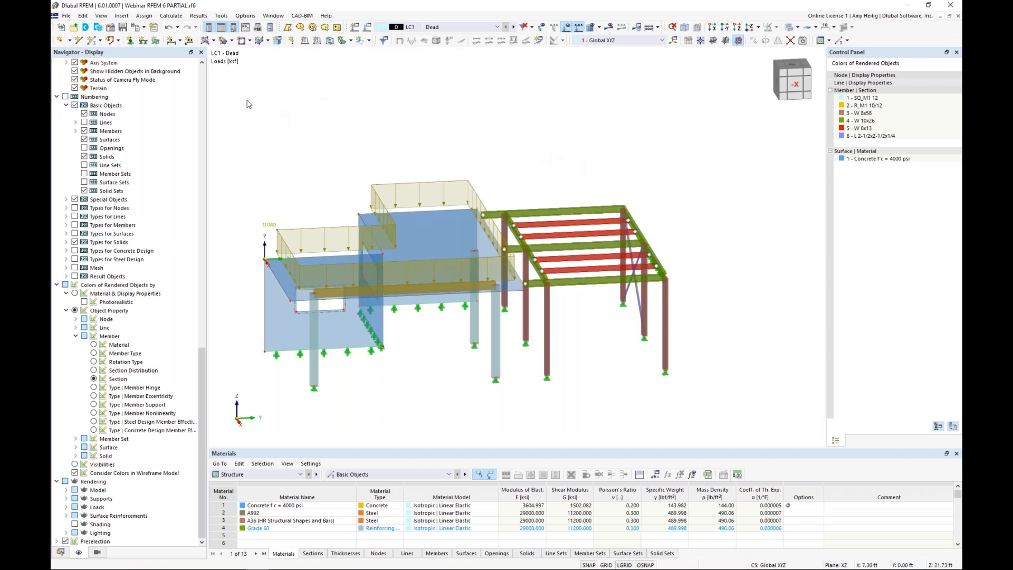
pyautogui.click(121, 16)
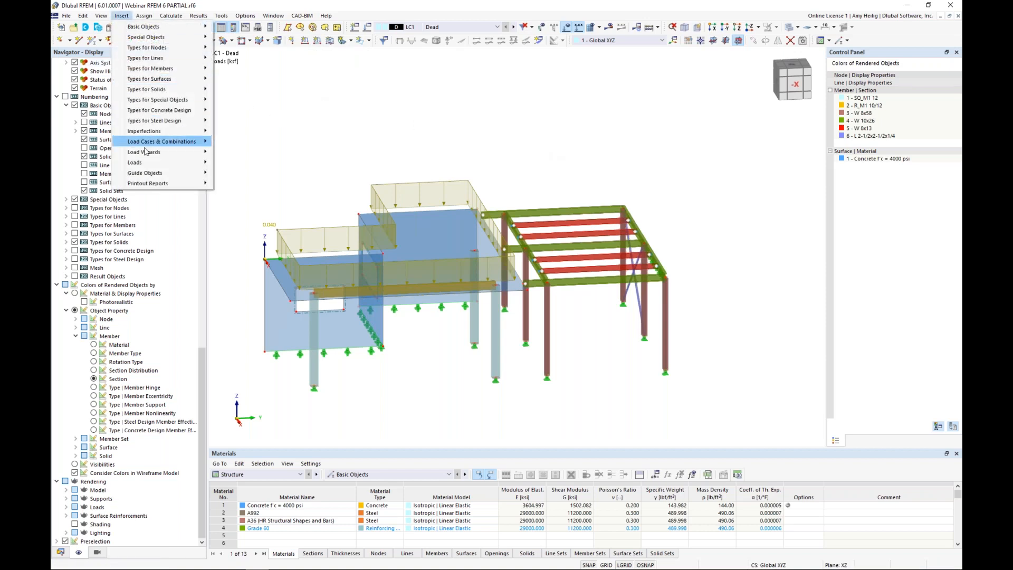
pyautogui.moveTo(150, 154)
pyautogui.moveTo(231, 153)
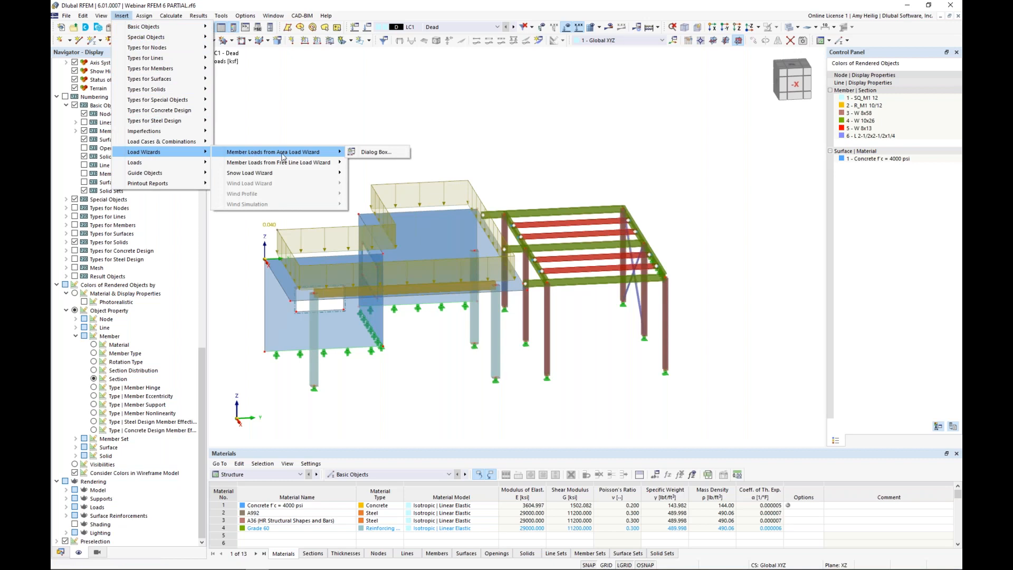
pyautogui.click(356, 153)
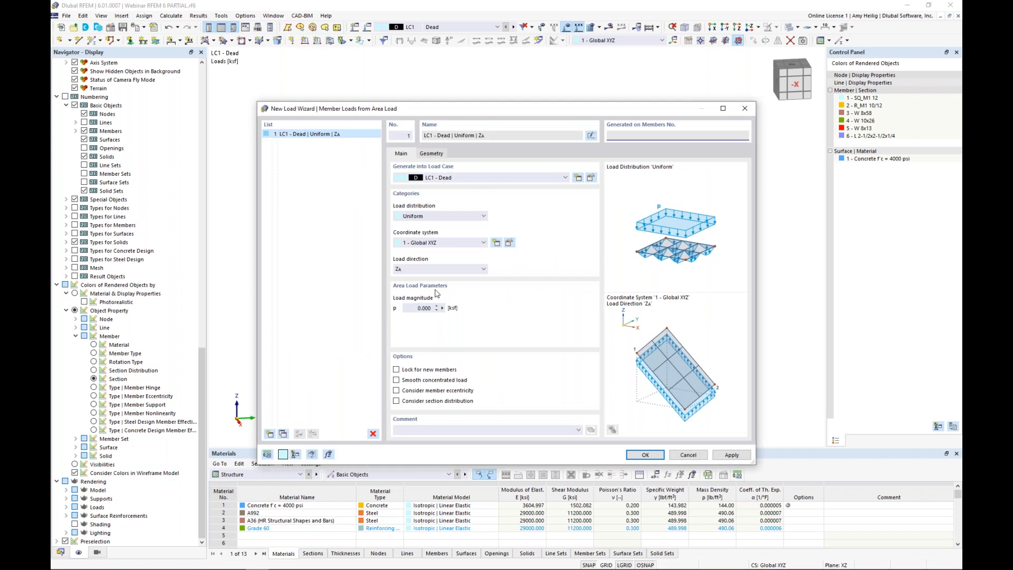
pyautogui.click(426, 308)
pyautogui.press('BackSpace')
# Step: Define the area load plane by selecting all six cells between the steel roof beams in the model
pyautogui.click(432, 154)
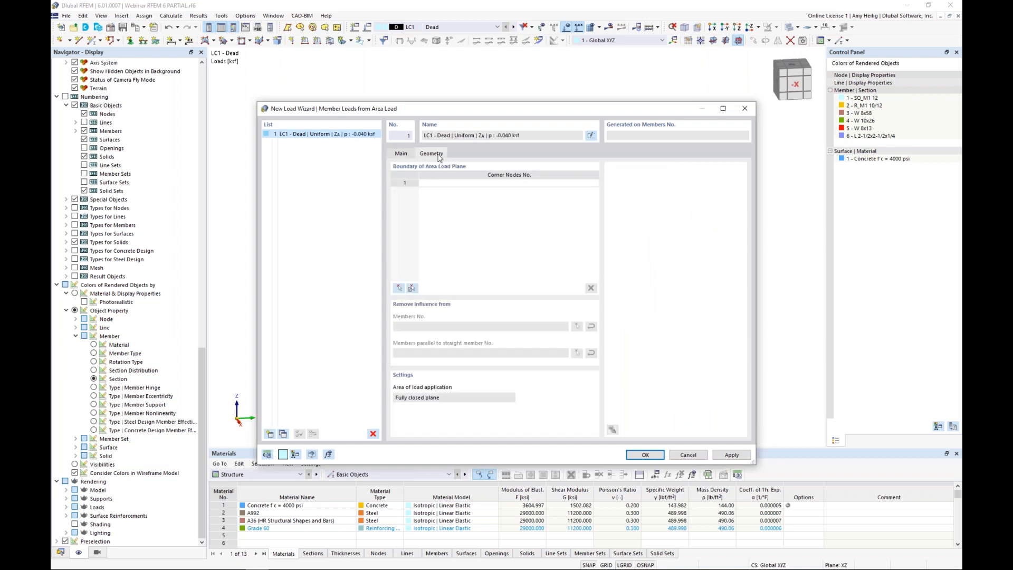
pyautogui.click(399, 289)
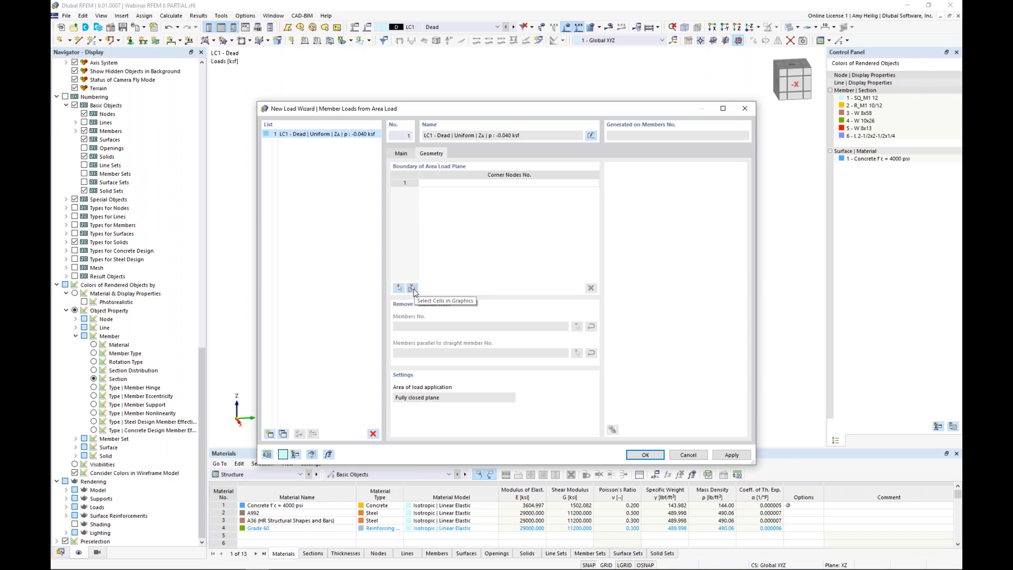
pyautogui.click(412, 288)
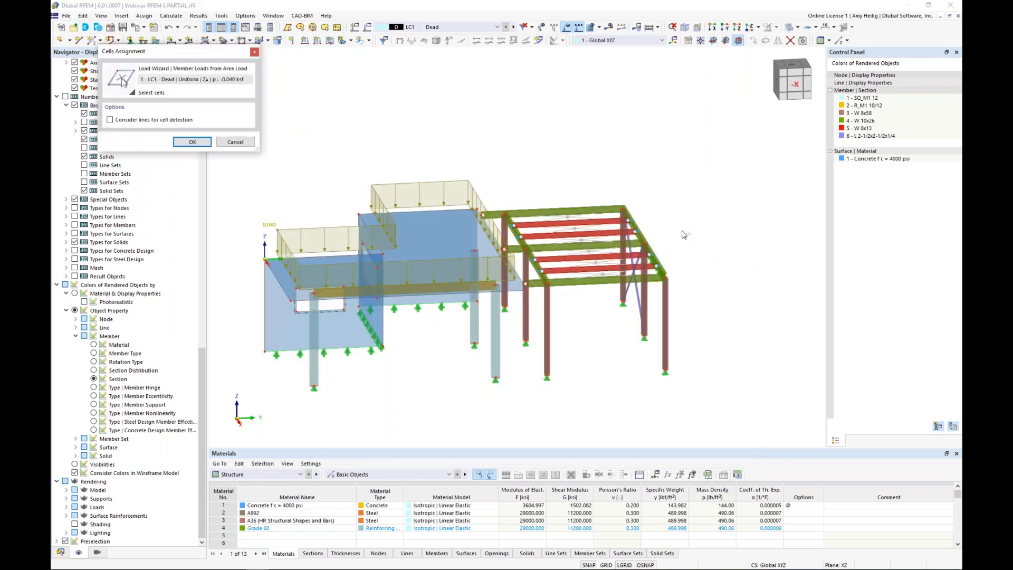
pyautogui.keyDown('ctrl'); pyautogui.moveTo(673, 252); pyautogui.dragTo(649, 266, button='middle'); pyautogui.keyUp('ctrl')
pyautogui.scroll(3, 551, 228)
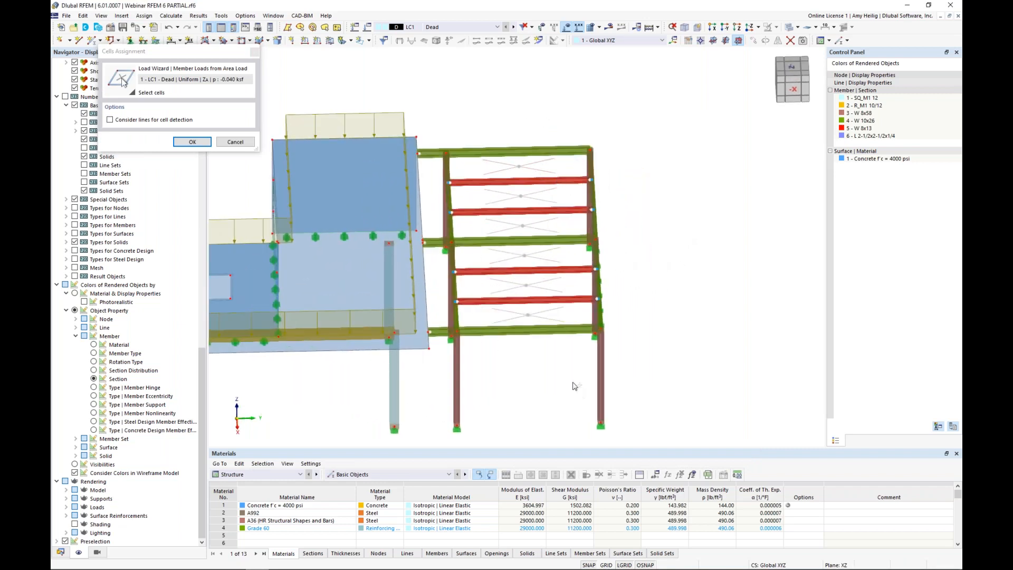
pyautogui.moveTo(561, 363); pyautogui.dragTo(479, 158)
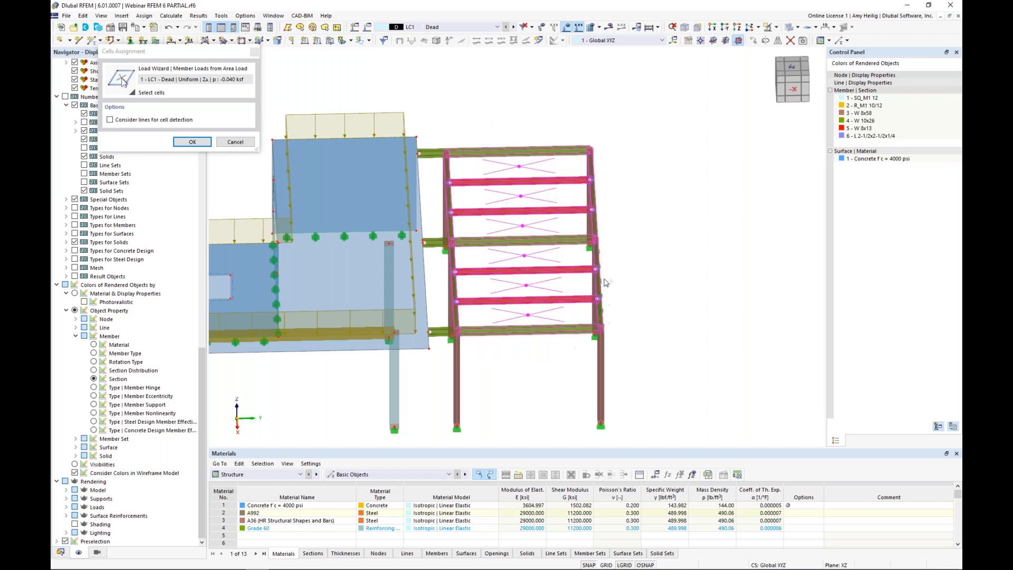
pyautogui.click(192, 141)
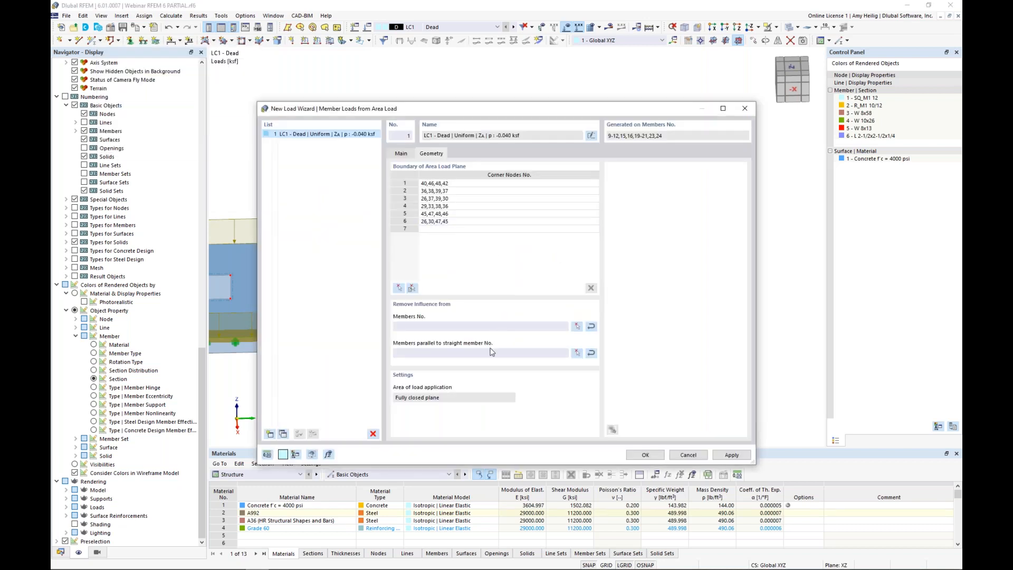
# Step: Remove the area load's influence from members parallel to edge beam 11, which runs perpendicular to the red roof beams, and accept the load wizard
pyautogui.click(577, 353)
pyautogui.click(527, 330)
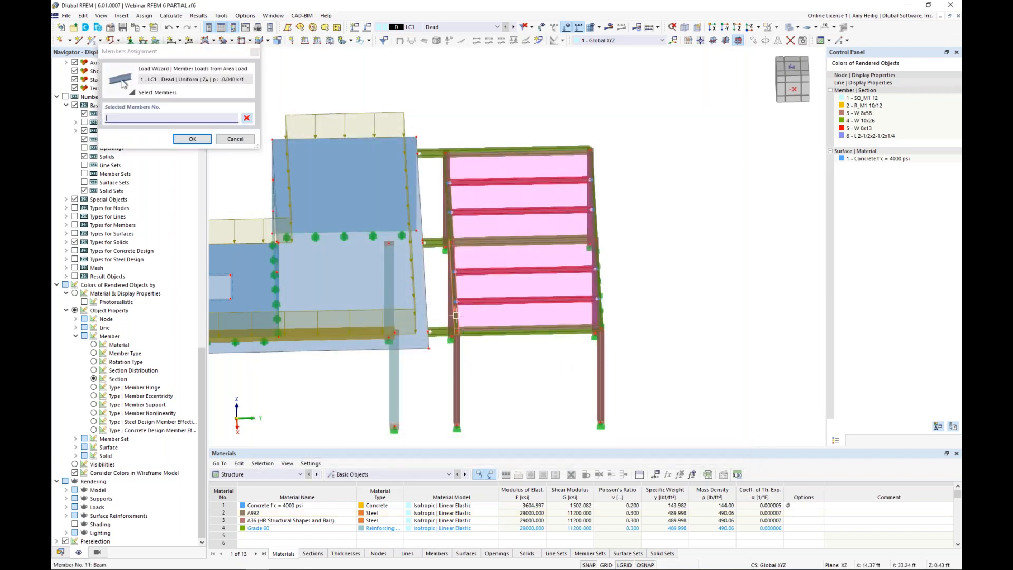
pyautogui.keyDown('ctrl'); pyautogui.moveTo(543, 355); pyautogui.dragTo(565, 350, button='middle'); pyautogui.keyUp('ctrl')
pyautogui.scroll(4, 516, 317)
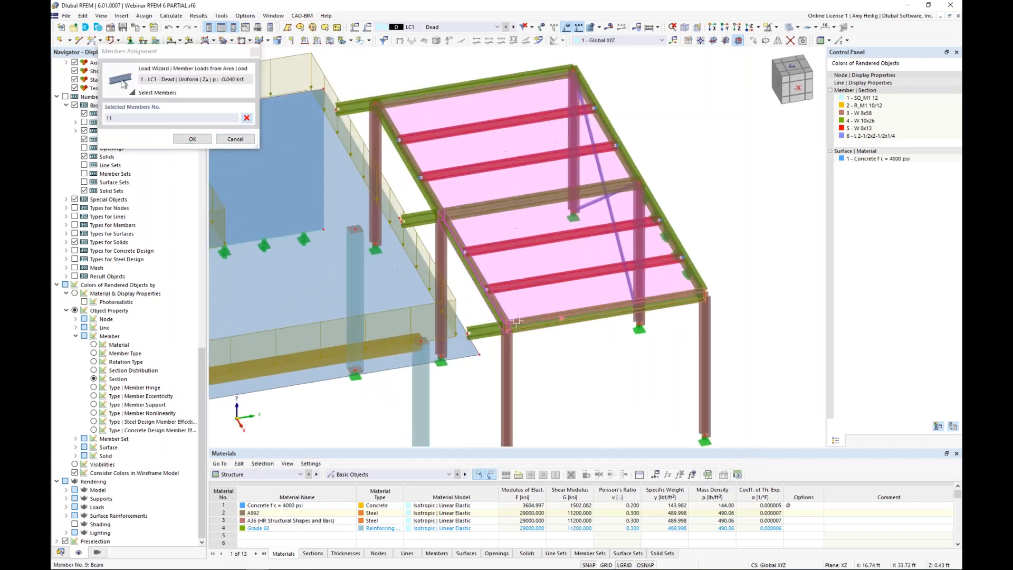
pyautogui.scroll(-2, 516, 317)
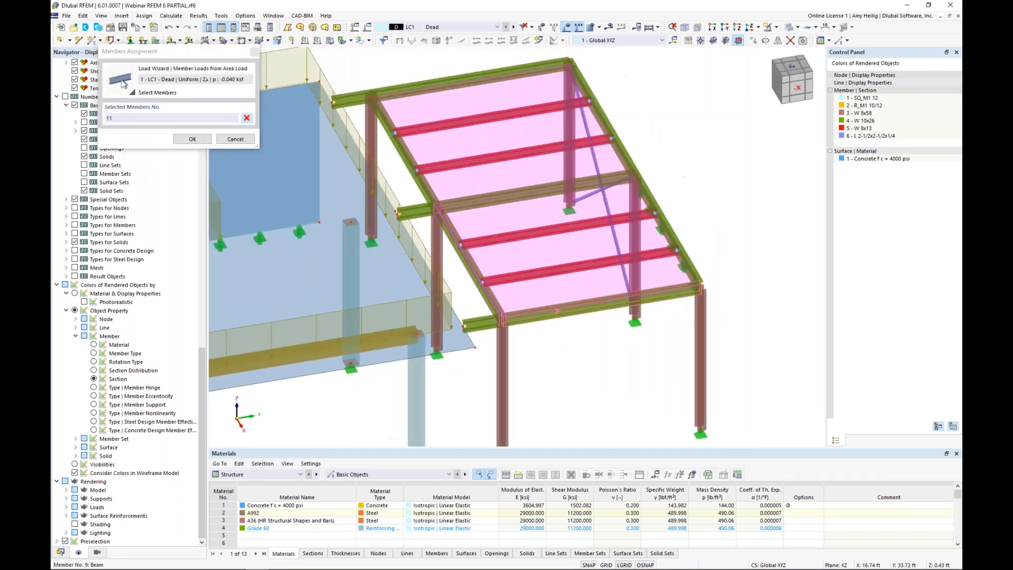
pyautogui.click(202, 142)
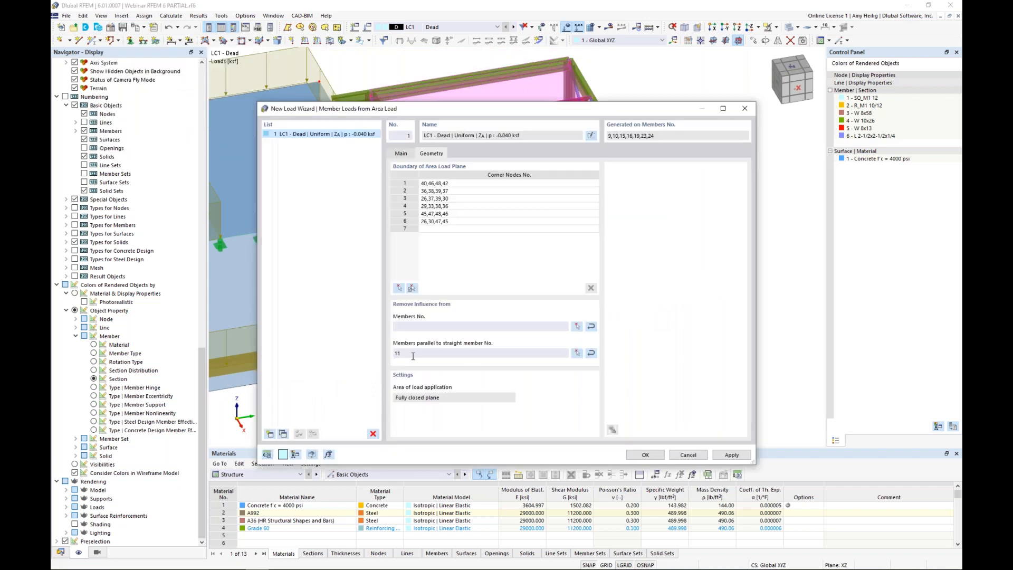
pyautogui.click(644, 455)
# Step: Display the loads generated from the area load separately on the steel roof members and inspect their distribution
pyautogui.keyDown('ctrl'); pyautogui.moveTo(604, 360); pyautogui.dragTo(610, 329, button='middle'); pyautogui.keyUp('ctrl')
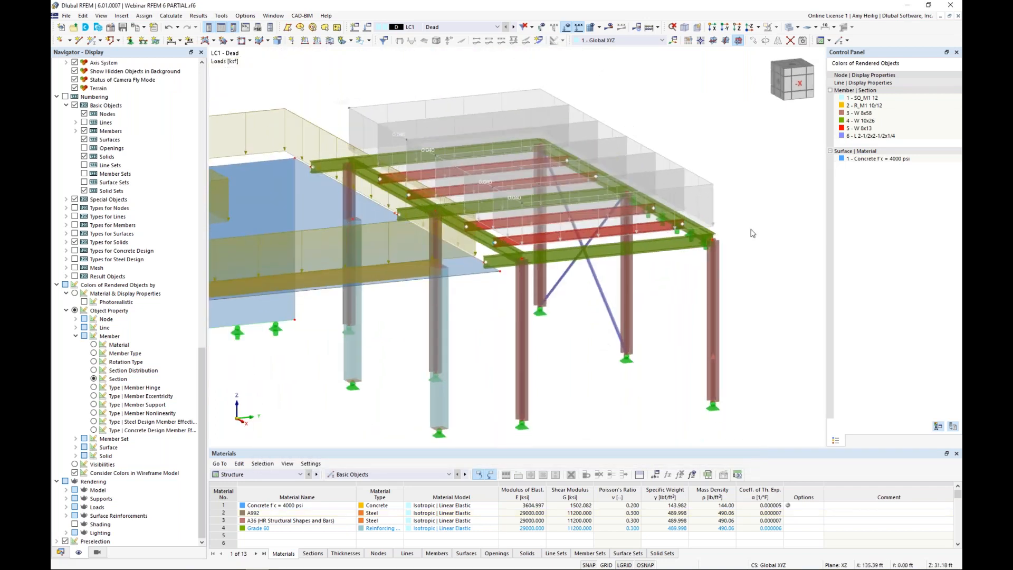
pyautogui.rightClick(705, 186)
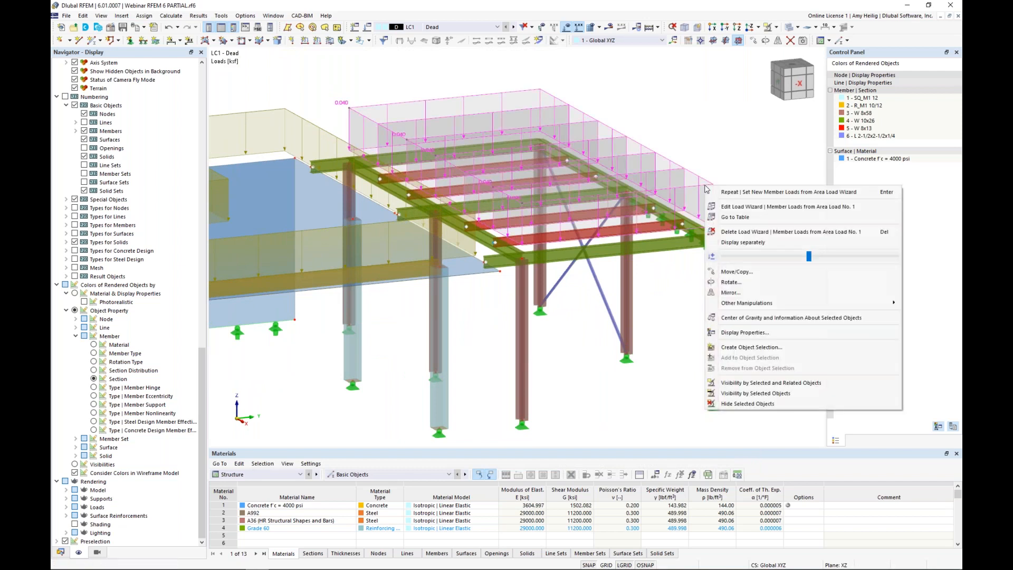
pyautogui.click(725, 232)
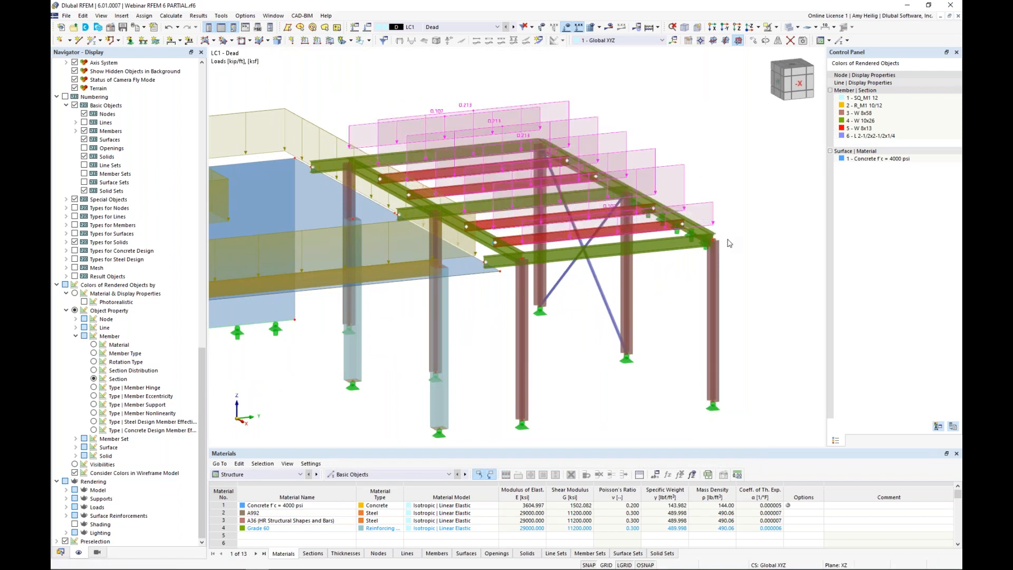
pyautogui.keyDown('ctrl'); pyautogui.moveTo(626, 306); pyautogui.dragTo(586, 296, button='middle'); pyautogui.keyUp('ctrl')
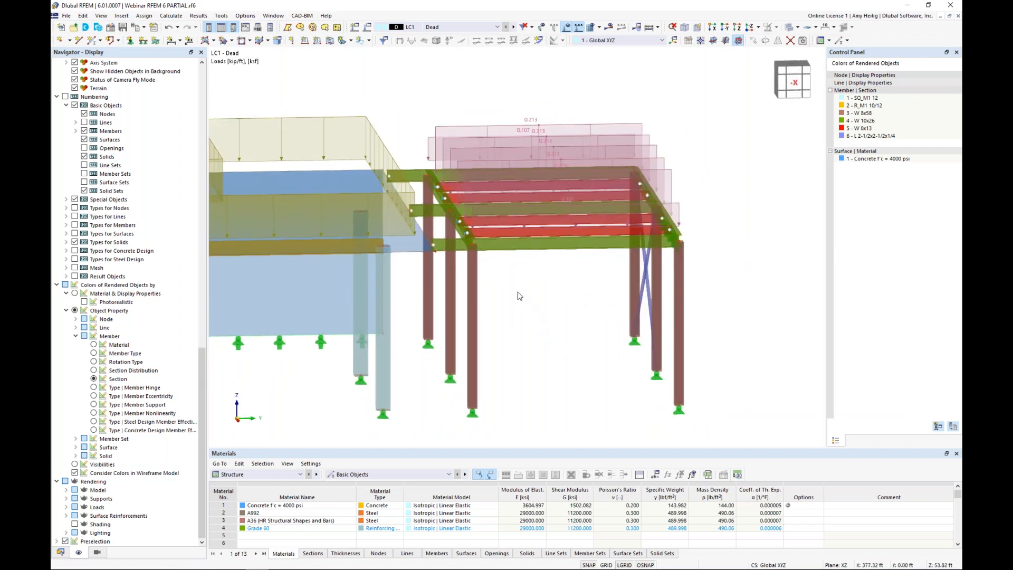
pyautogui.keyDown('ctrl'); pyautogui.moveTo(526, 302); pyautogui.dragTo(607, 312, button='middle'); pyautogui.keyUp('ctrl')
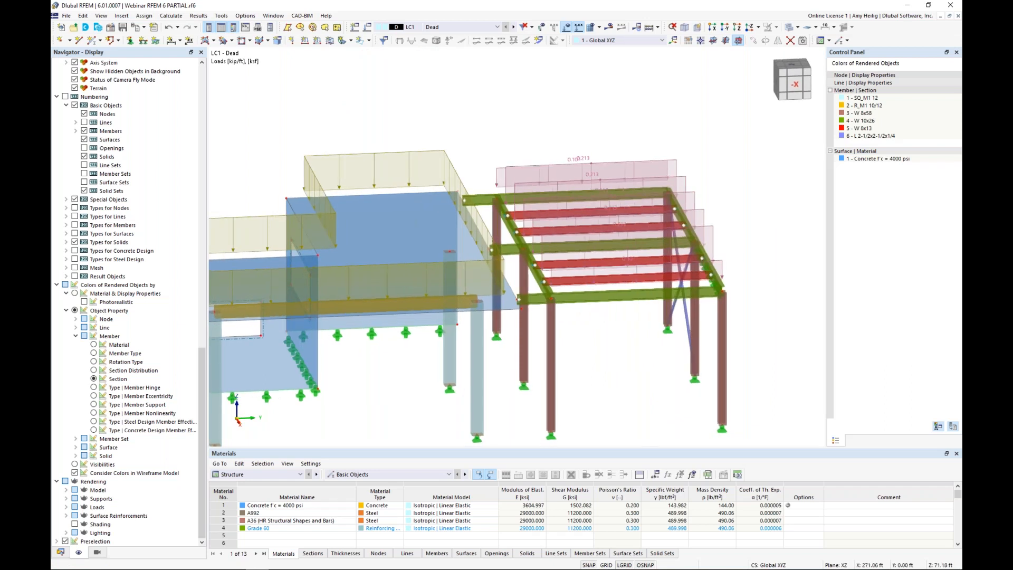
pyautogui.moveTo(726, 190); pyautogui.dragTo(709, 181, button='middle')
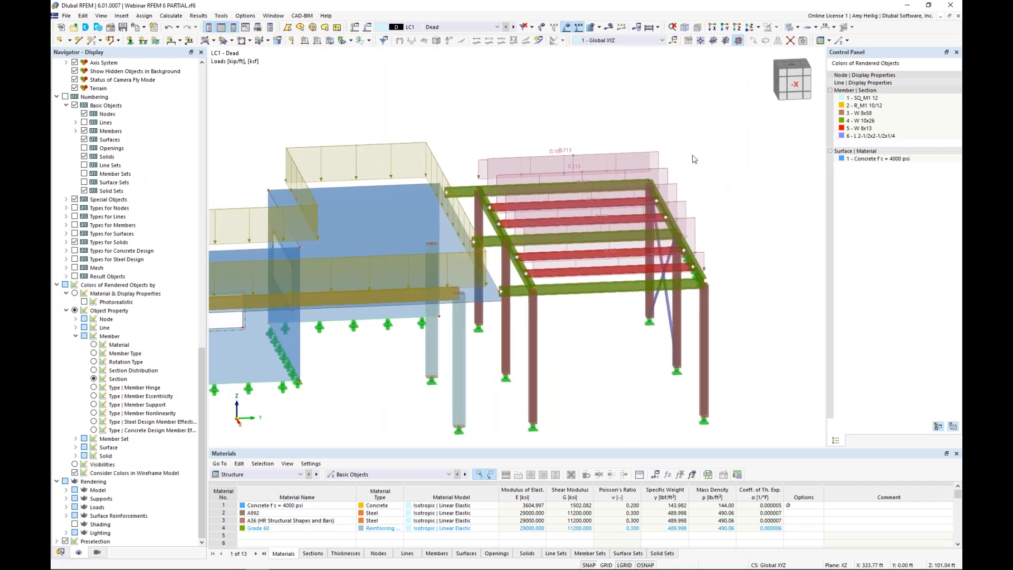
pyautogui.rightClick(658, 157)
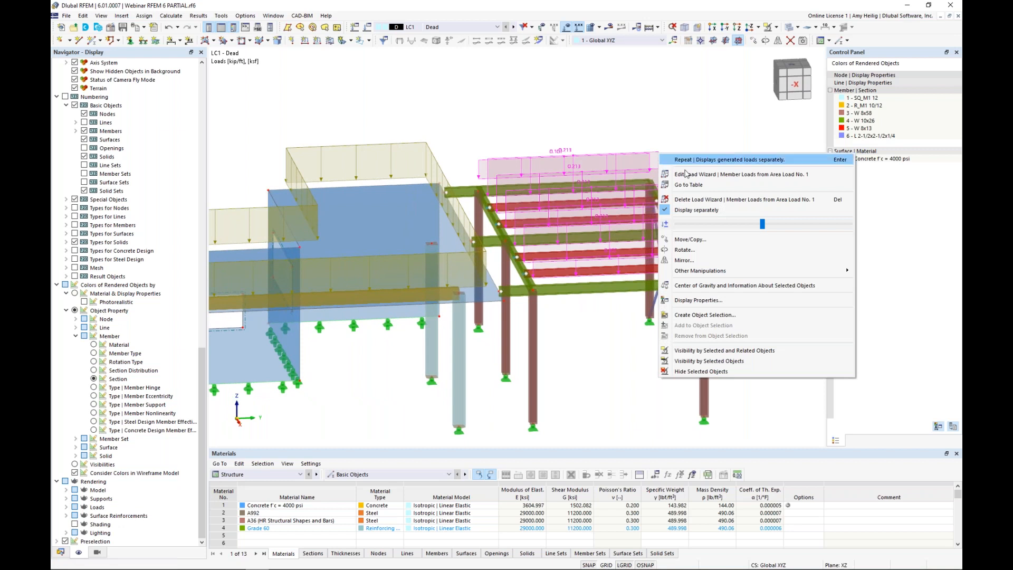
pyautogui.moveTo(762, 224)
pyautogui.mouseDown()
pyautogui.moveTo(738, 226)
pyautogui.moveTo(781, 230)
pyautogui.moveTo(761, 225)
pyautogui.mouseUp()
pyautogui.click(710, 122)
pyautogui.keyDown('ctrl'); pyautogui.moveTo(726, 220); pyautogui.dragTo(751, 237, button='middle'); pyautogui.keyUp('ctrl')
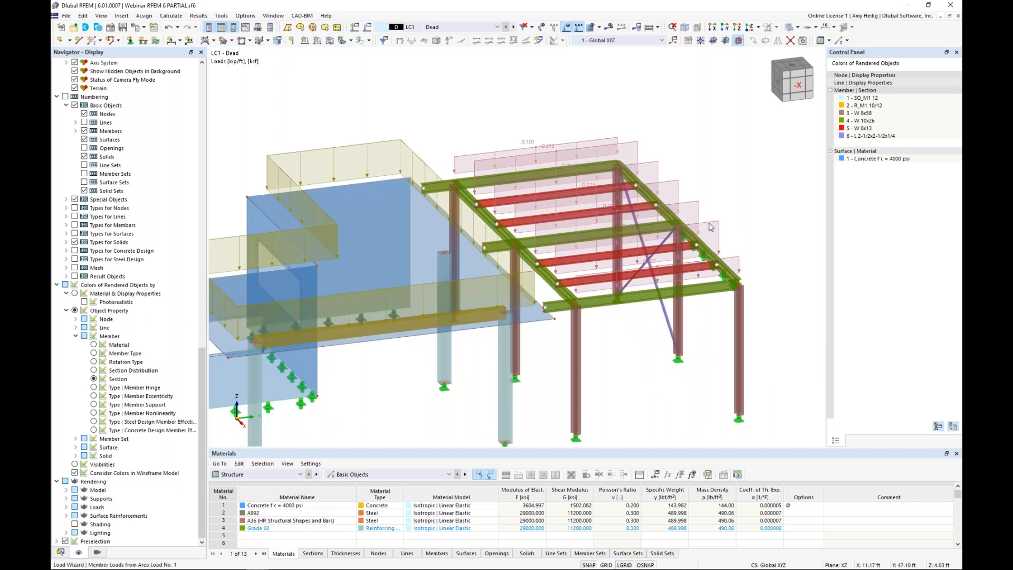
# Step: Reopen the roof's area load wizard definition, review the load cases available for generation, and leave it without changes
pyautogui.doubleClick(710, 226)
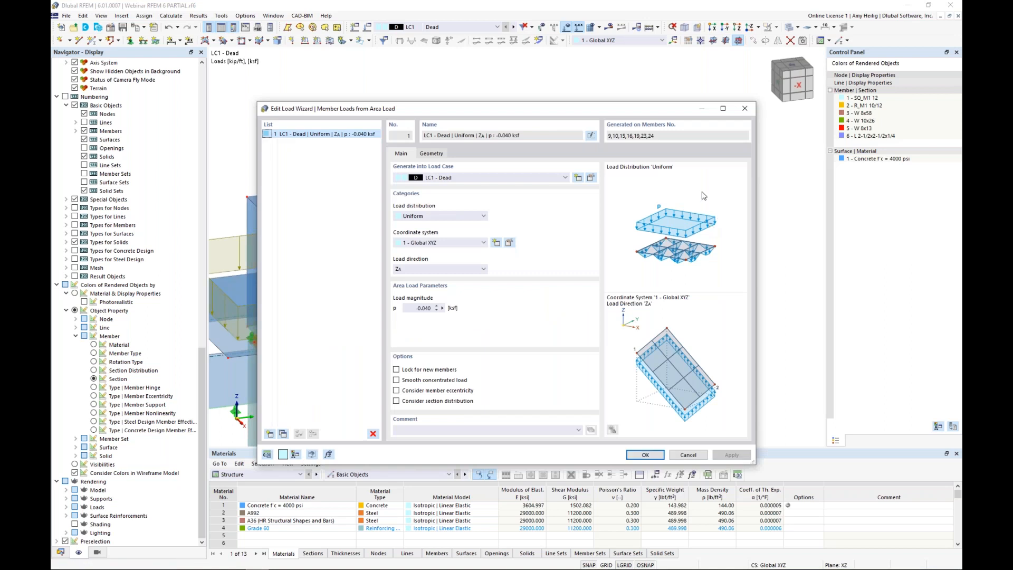
pyautogui.click(515, 179)
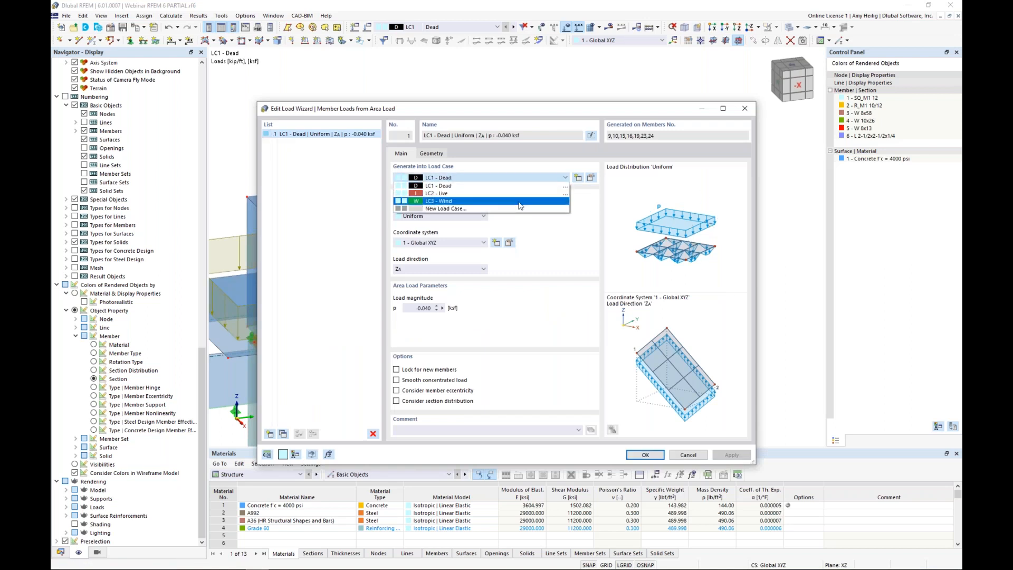
pyautogui.click(557, 259)
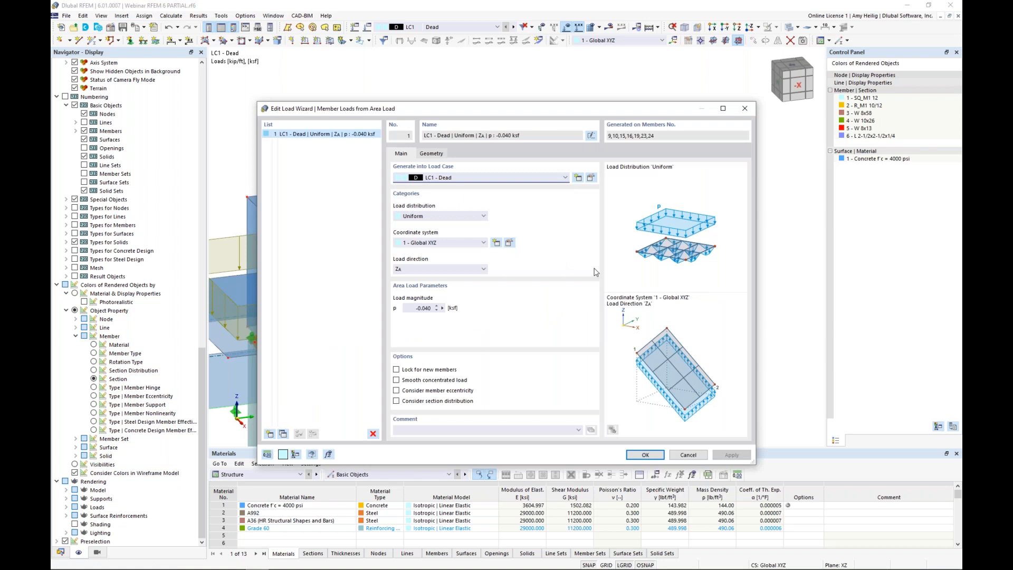
pyautogui.click(688, 455)
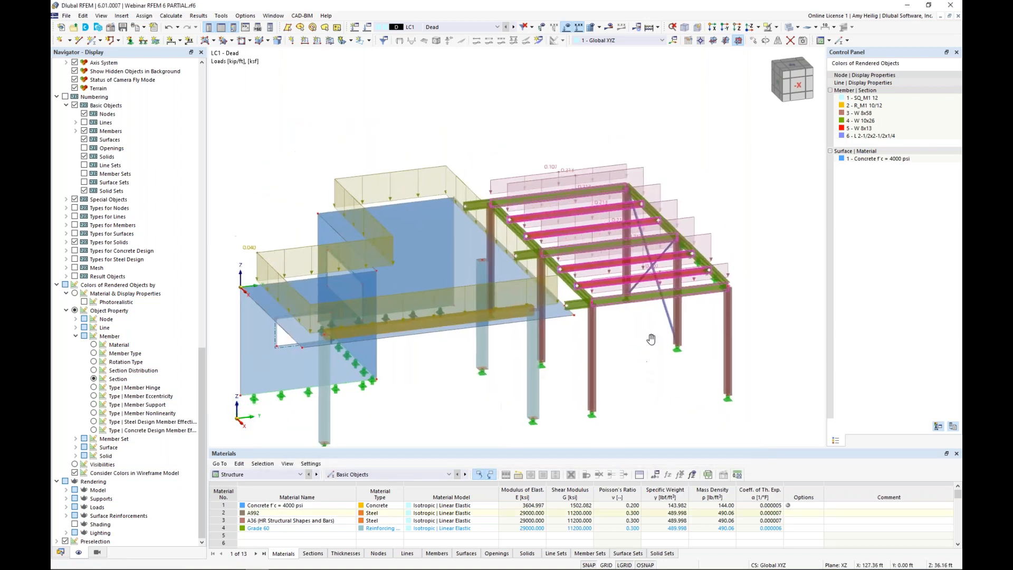
# Step: Switch the current load case to LC2 Live
pyautogui.moveTo(651, 339); pyautogui.dragTo(662, 315, button='middle')
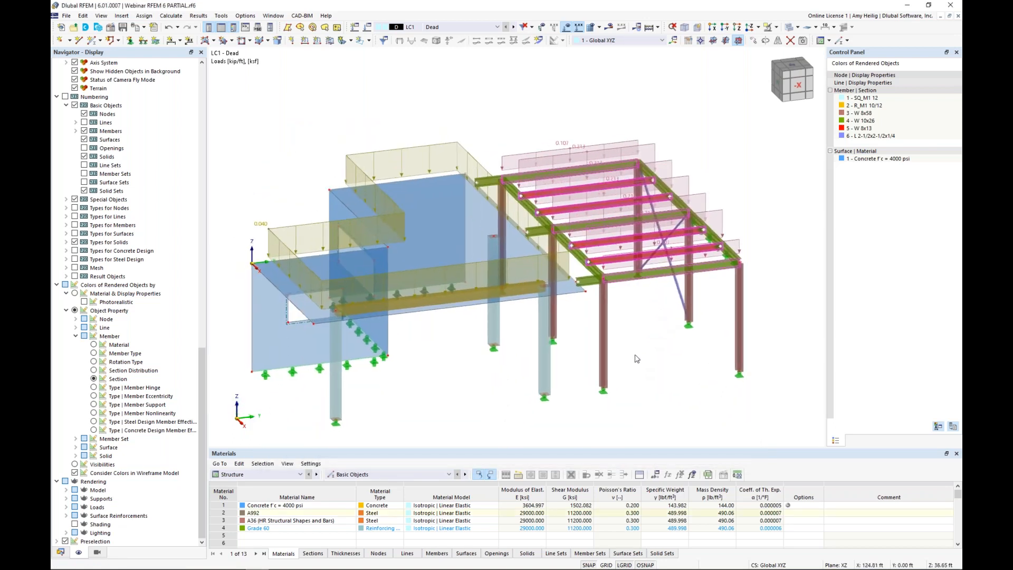
pyautogui.click(512, 28)
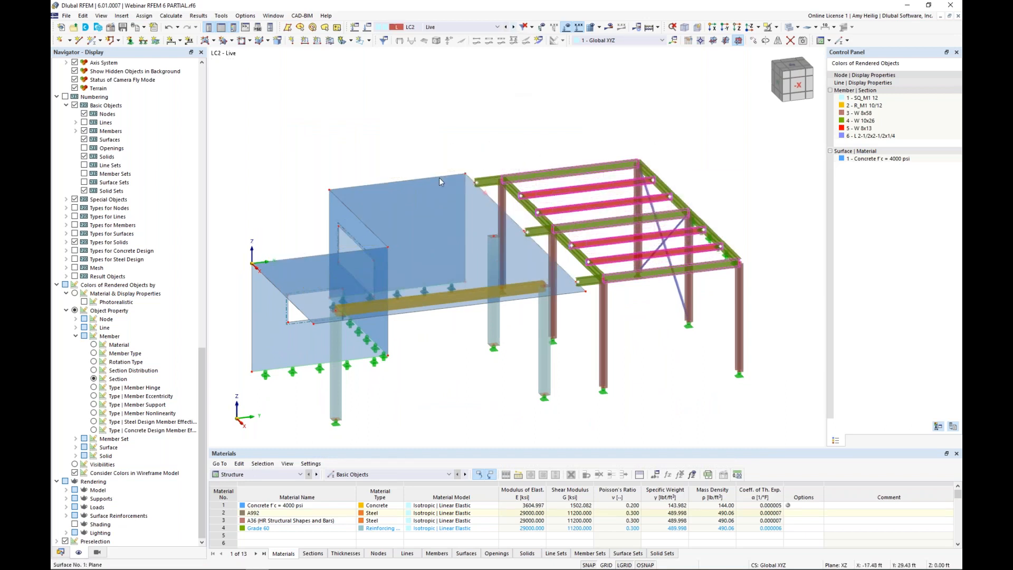
# Step: Set up a free rectangular load of -0.1 ksf in LC2 Live and assign it to concrete slab surface 1
pyautogui.moveTo(424, 234)
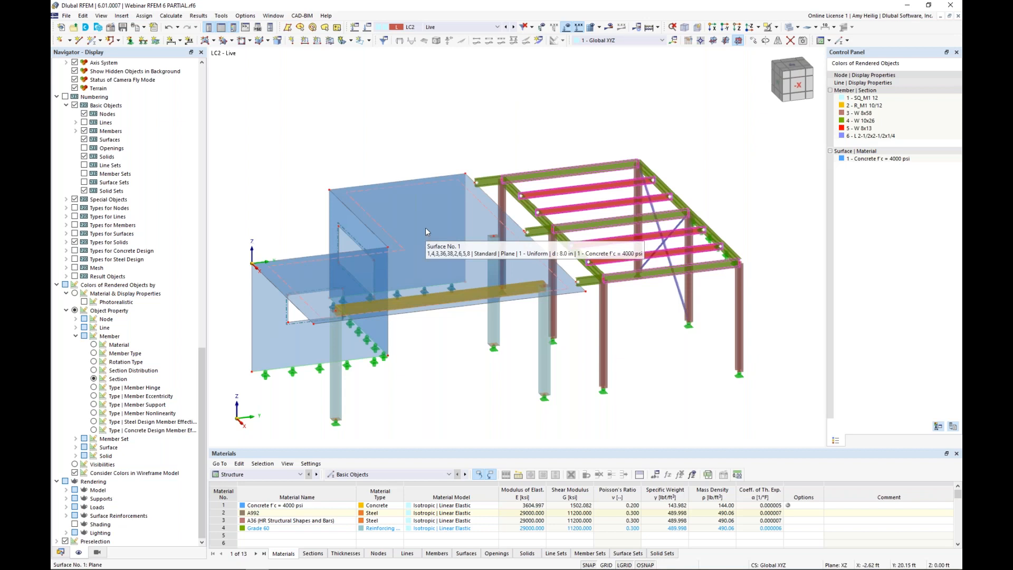
pyautogui.click(369, 41)
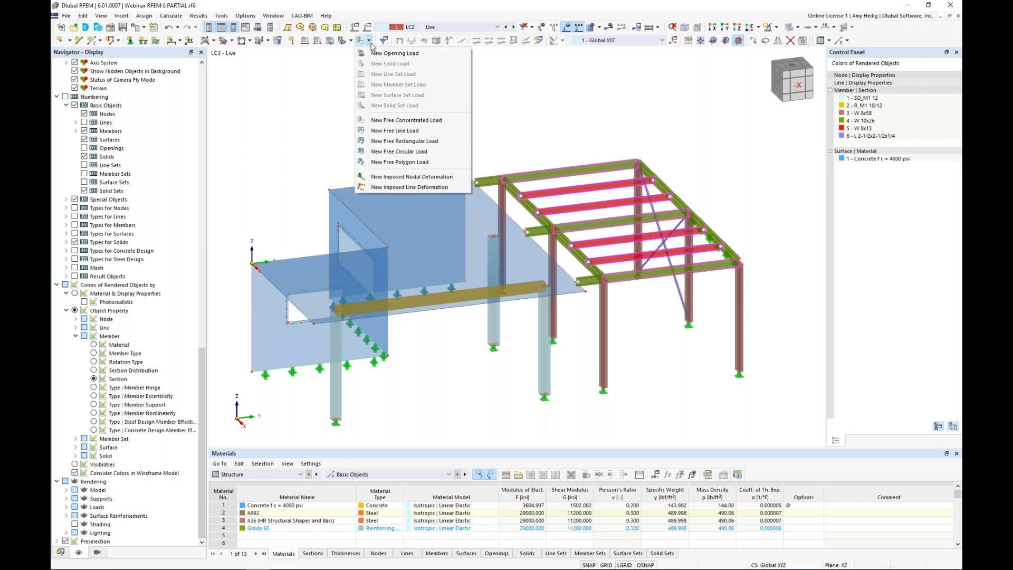
pyautogui.click(398, 142)
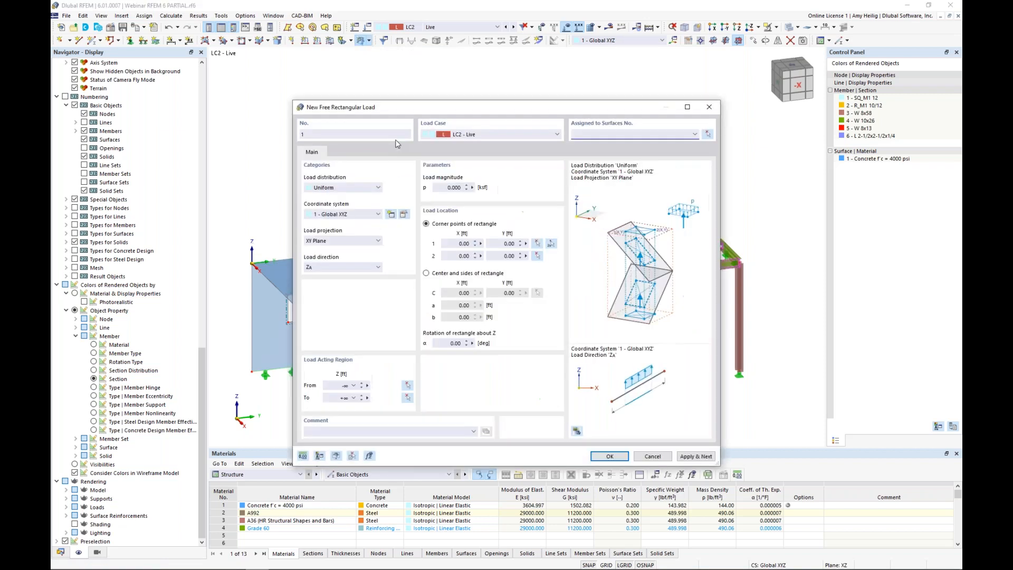
pyautogui.click(441, 189)
pyautogui.press('BackSpace')
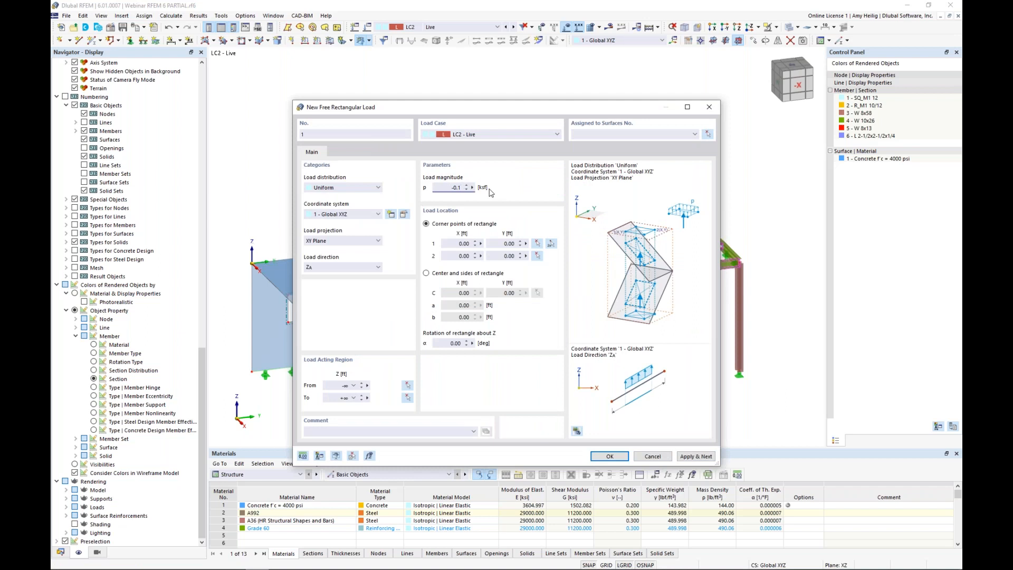
pyautogui.click(586, 133)
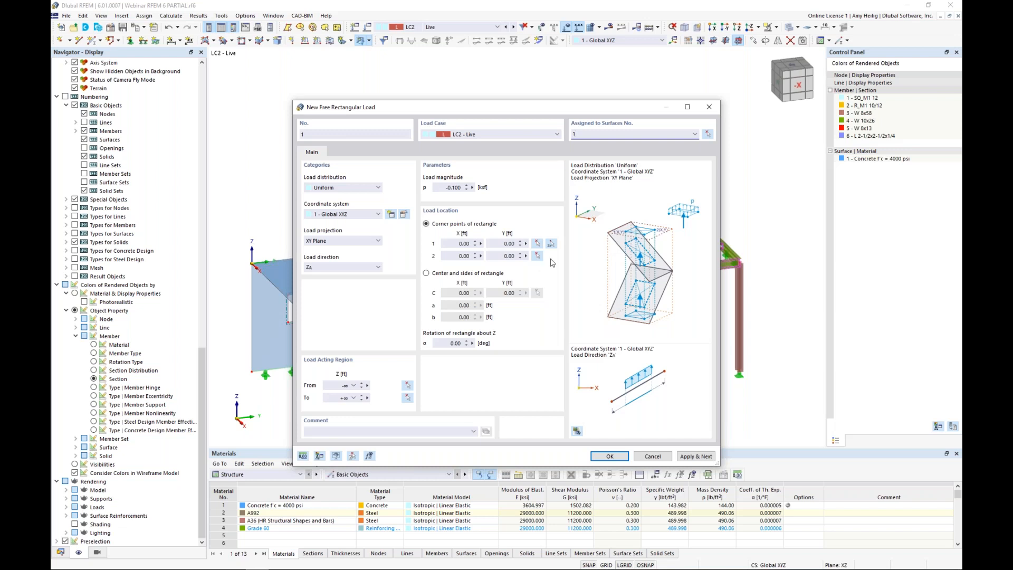
# Step: Place the rectangular load between slab corners X -18.50, Y 15.00 ft and X 19.50, Y 30.00 ft, and accept the load
pyautogui.click(551, 244)
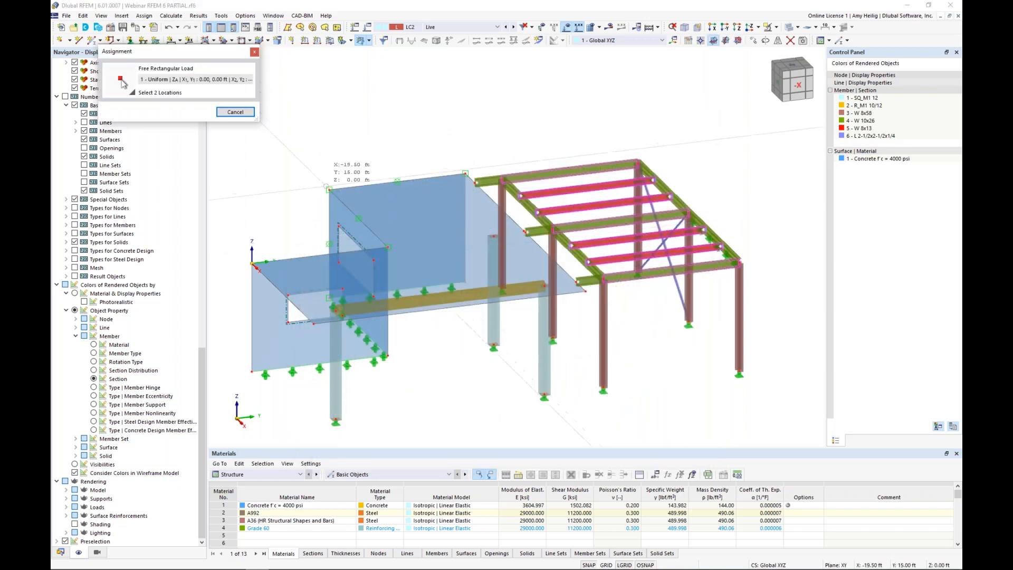
pyautogui.click(329, 190)
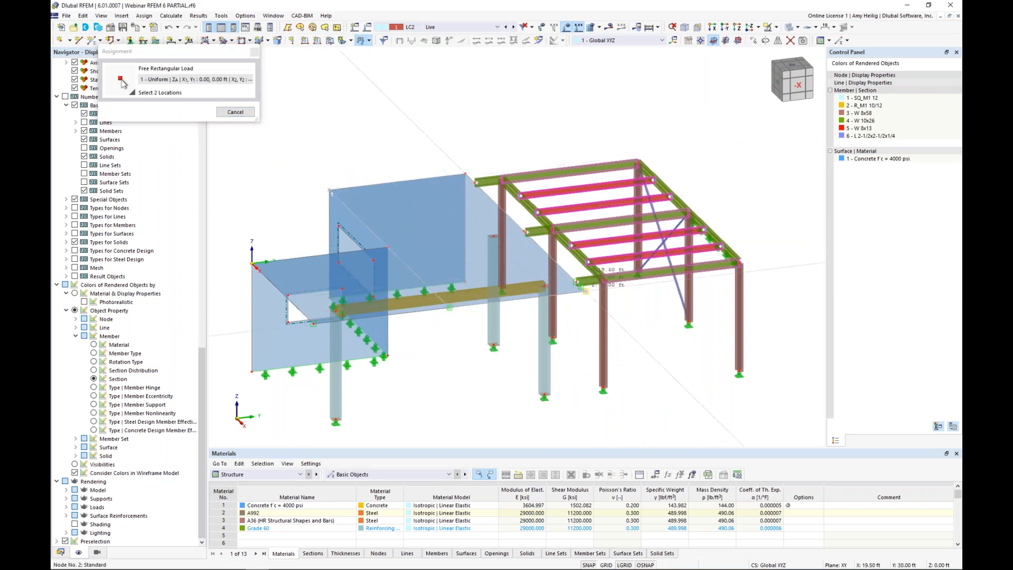
pyautogui.scroll(2, 584, 290)
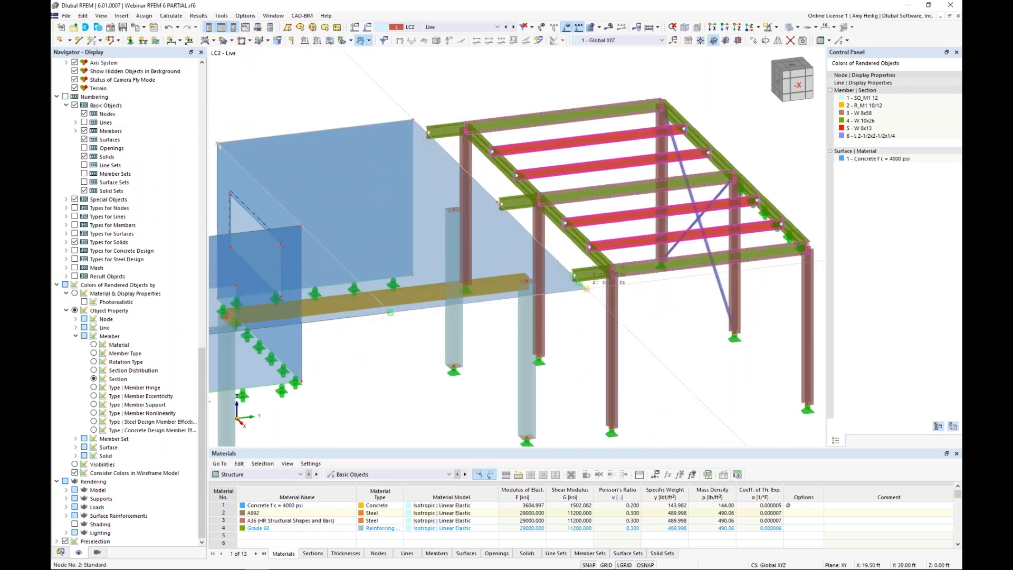
pyautogui.click(584, 289)
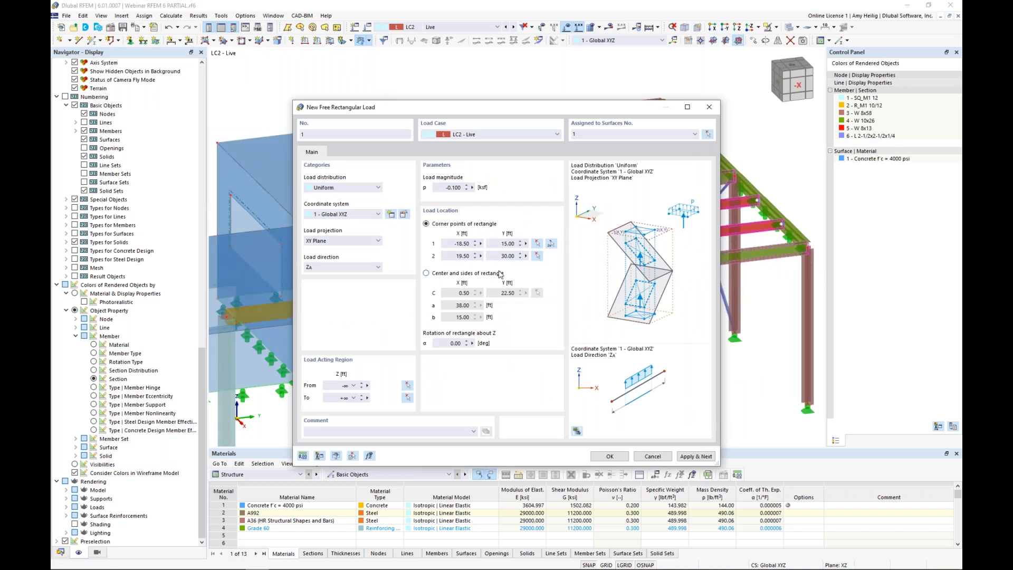
pyautogui.click(620, 457)
pyautogui.scroll(-4, 505, 281)
pyautogui.keyDown('ctrl'); pyautogui.moveTo(505, 281); pyautogui.dragTo(589, 163, button='middle'); pyautogui.keyUp('ctrl')
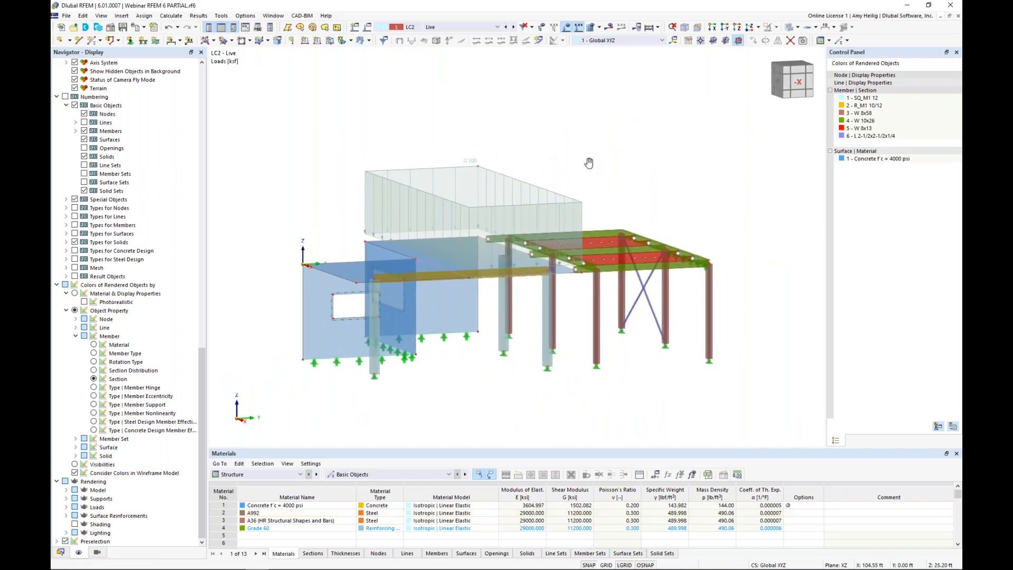
# Step: Switch the current load case to LC3 Wind and bring the outer face of the wall with the large opening into view
pyautogui.click(513, 27)
pyautogui.keyDown('ctrl'); pyautogui.moveTo(452, 148); pyautogui.dragTo(473, 179, button='middle'); pyautogui.keyUp('ctrl')
pyautogui.scroll(5, 404, 185)
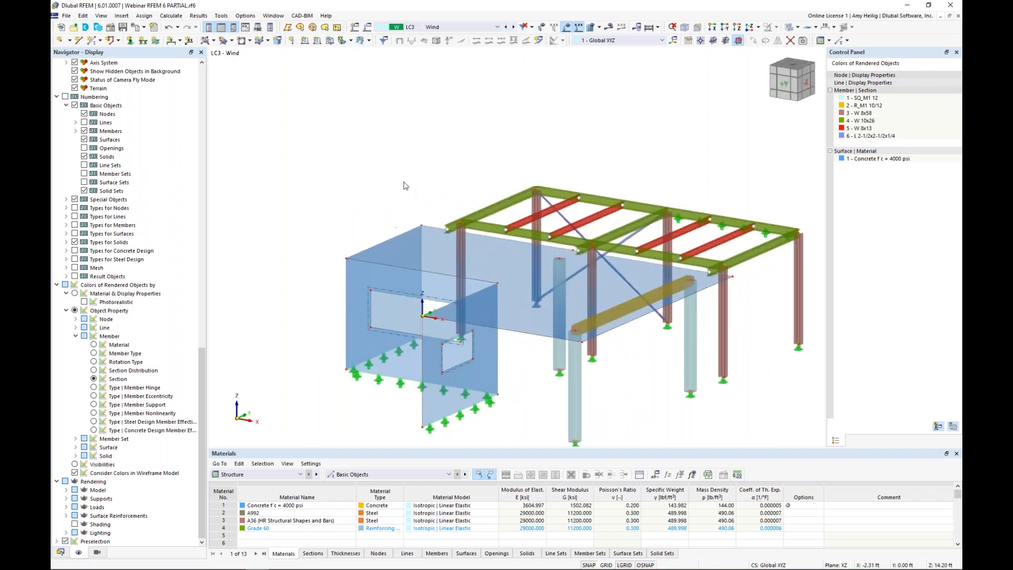
pyautogui.moveTo(404, 166); pyautogui.dragTo(399, 134, button='middle')
pyautogui.scroll(-2, 388, 106)
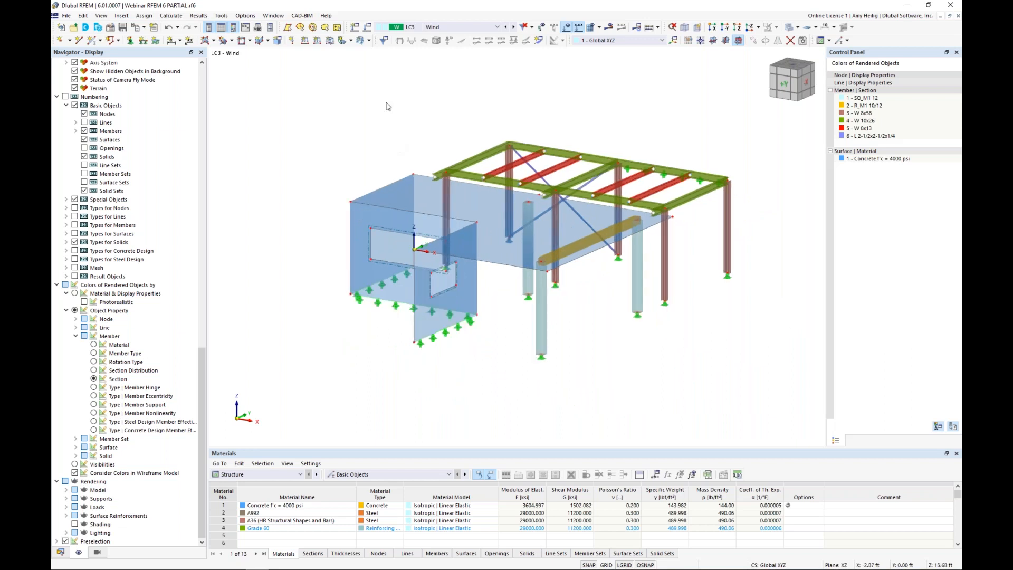
# Step: Apply a uniform 0.03 ksf surface load in global Y on true area to wall surface 4, which has the large opening
pyautogui.click(330, 41)
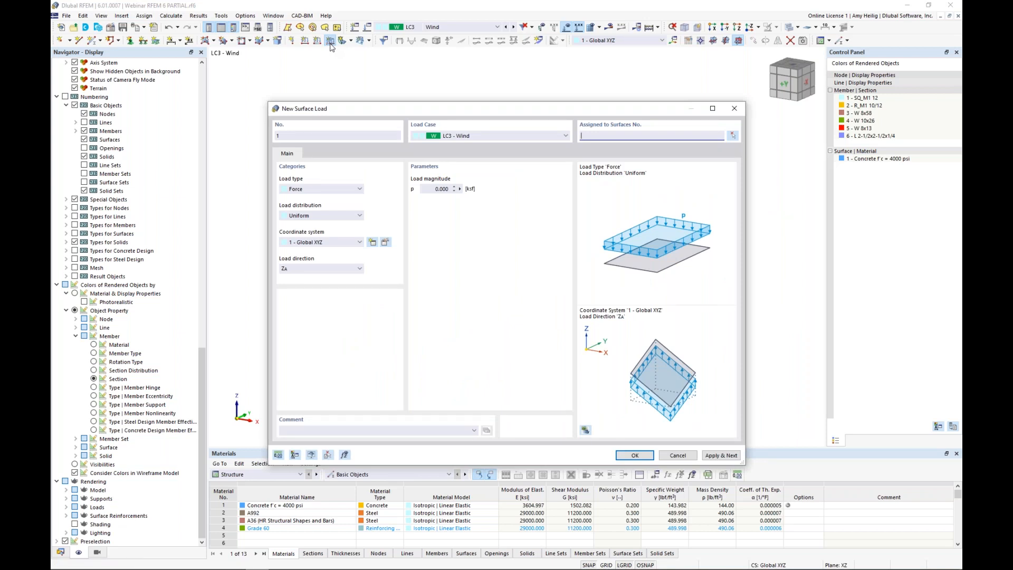
pyautogui.click(315, 269)
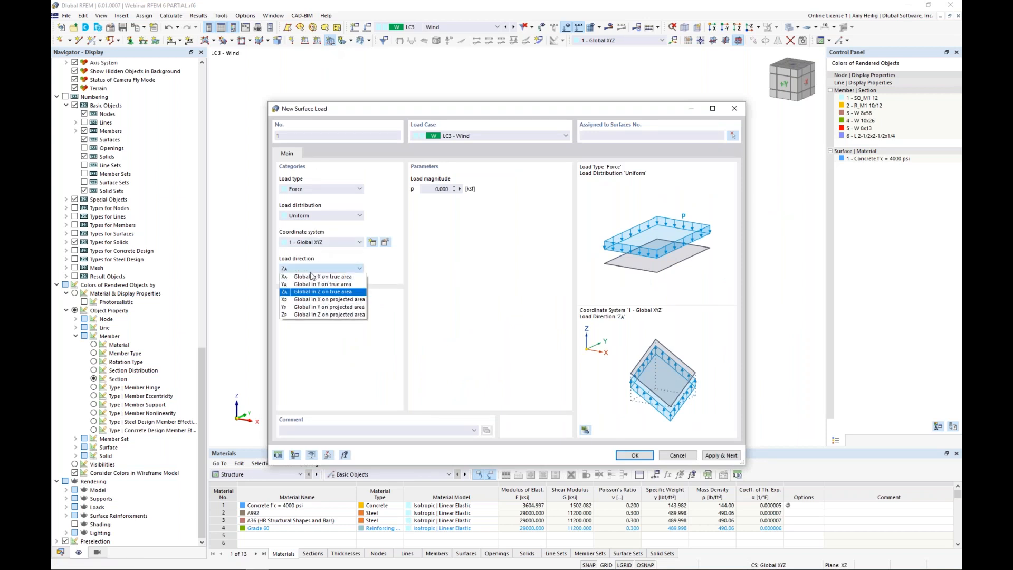
pyautogui.click(322, 284)
pyautogui.click(428, 188)
pyautogui.write('0')
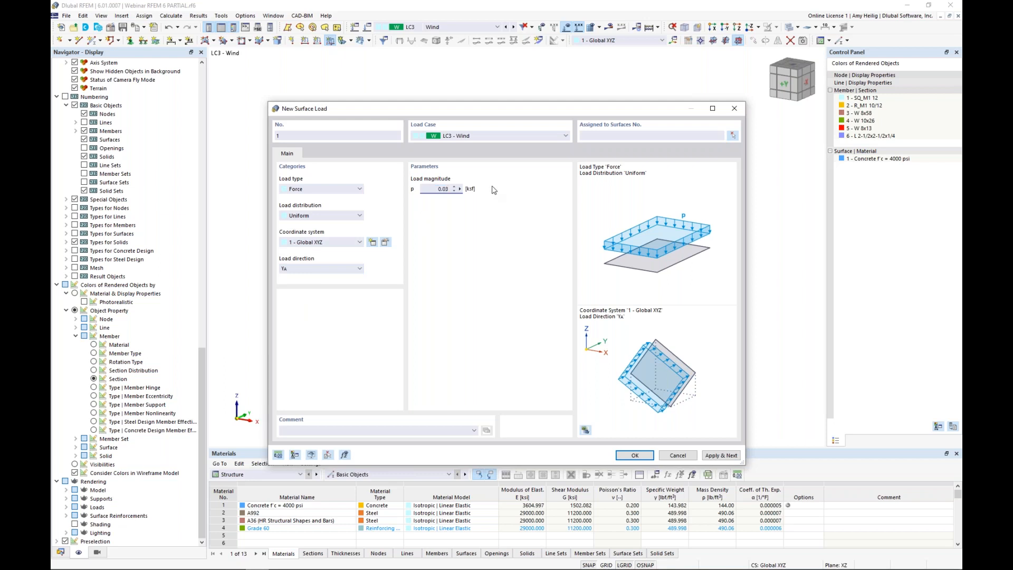
pyautogui.click(634, 454)
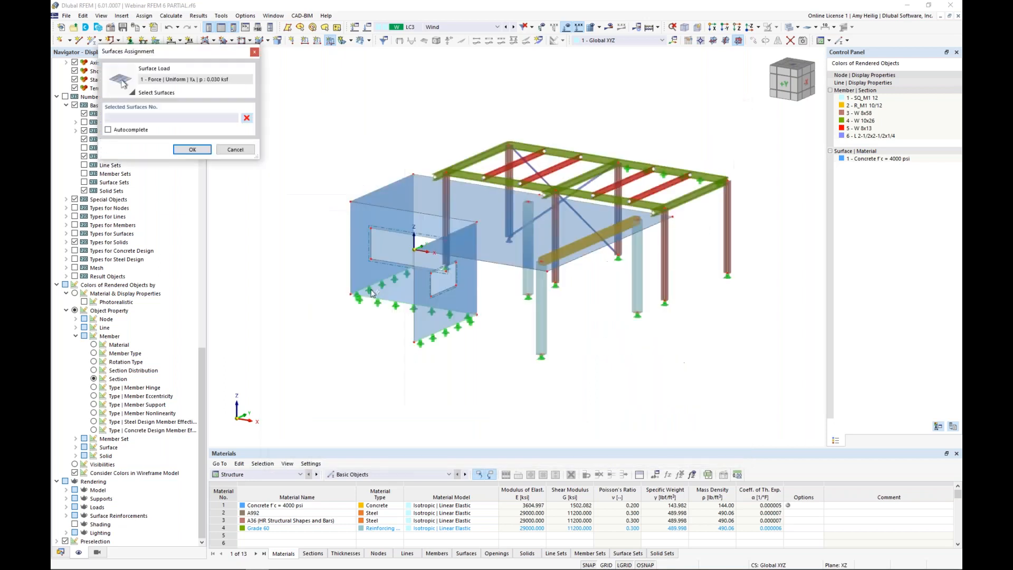
pyautogui.click(372, 293)
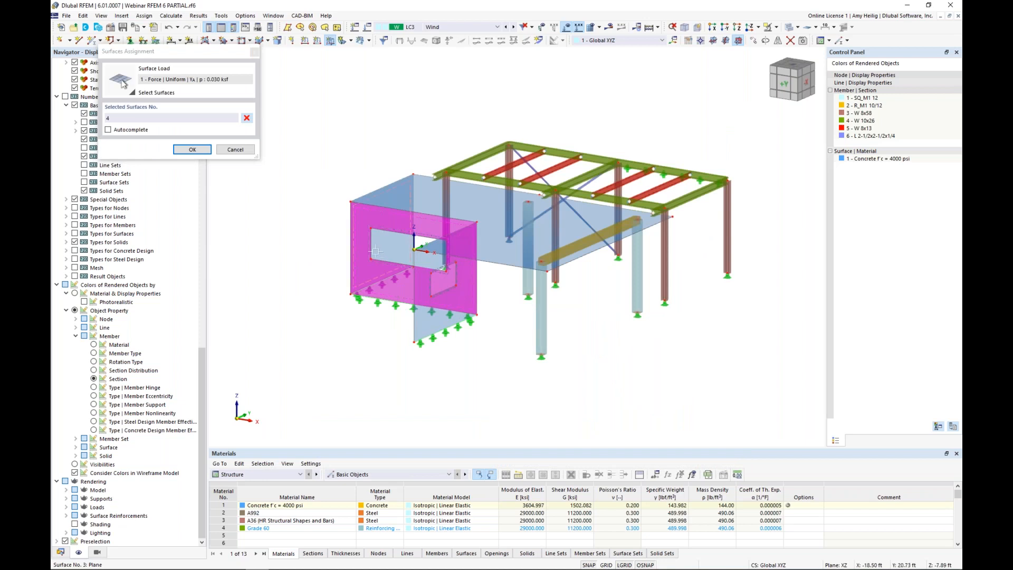
pyautogui.click(193, 149)
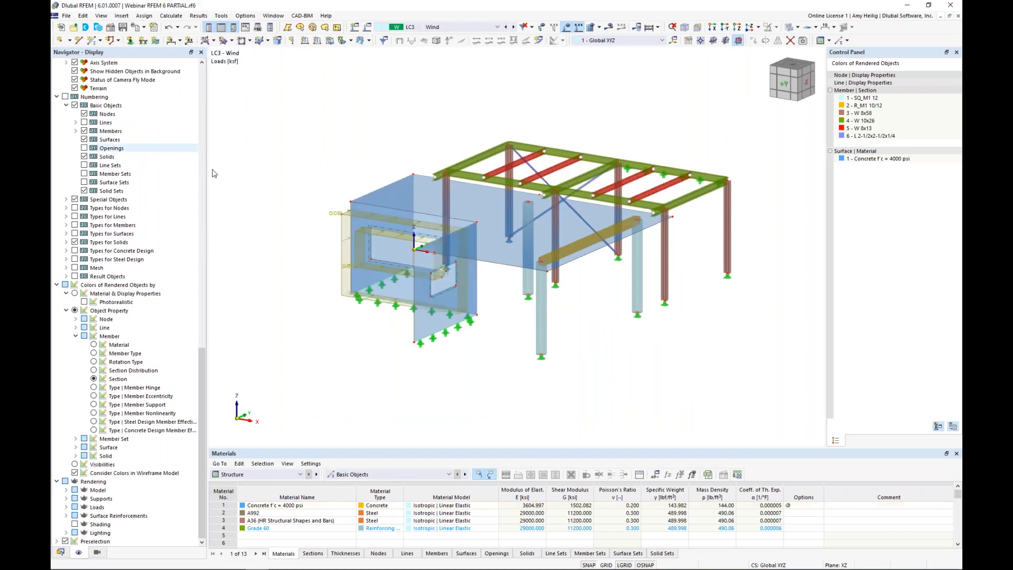
# Step: Define a uniform/trapezoidal opening load of 0.03 ksf acting in global Y on true area for the LC3 wind case
pyautogui.keyDown('ctrl'); pyautogui.moveTo(384, 331); pyautogui.dragTo(434, 344, button='middle'); pyautogui.keyUp('ctrl')
pyautogui.scroll(2, 422, 322)
pyautogui.scroll(3, 407, 295)
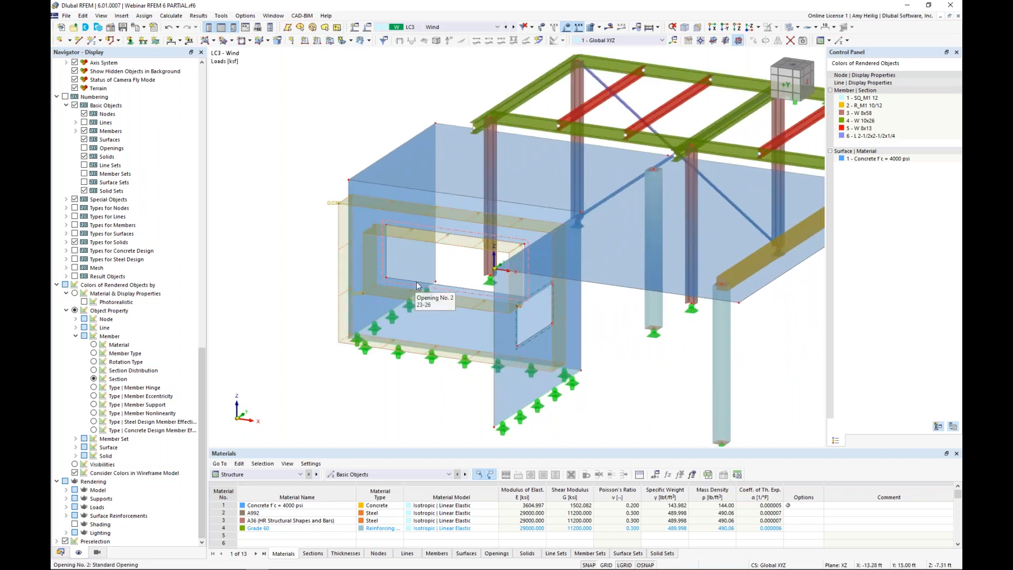
pyautogui.keyDown('ctrl'); pyautogui.moveTo(460, 288); pyautogui.dragTo(466, 266, button='middle'); pyautogui.keyUp('ctrl')
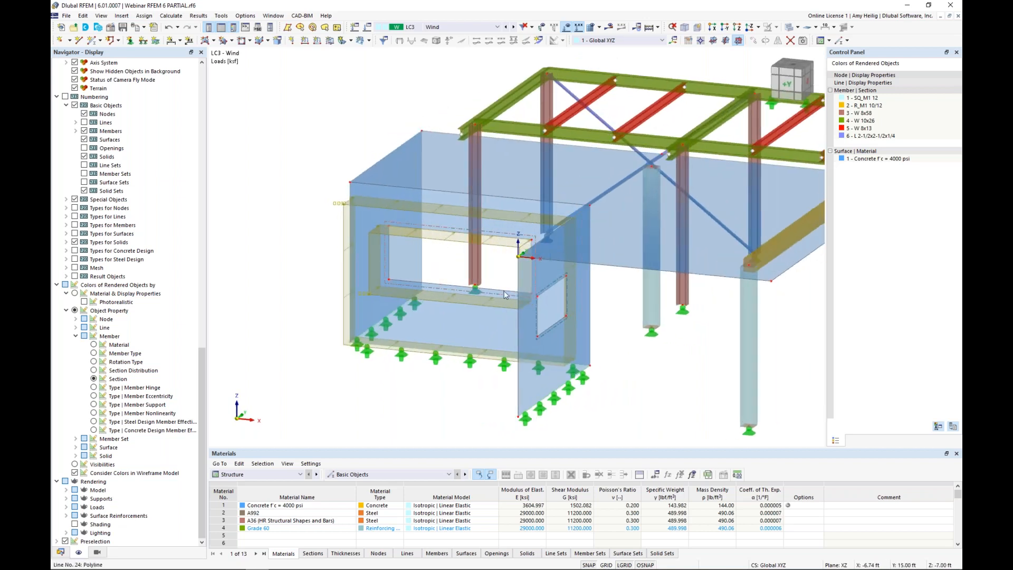
pyautogui.moveTo(386, 267)
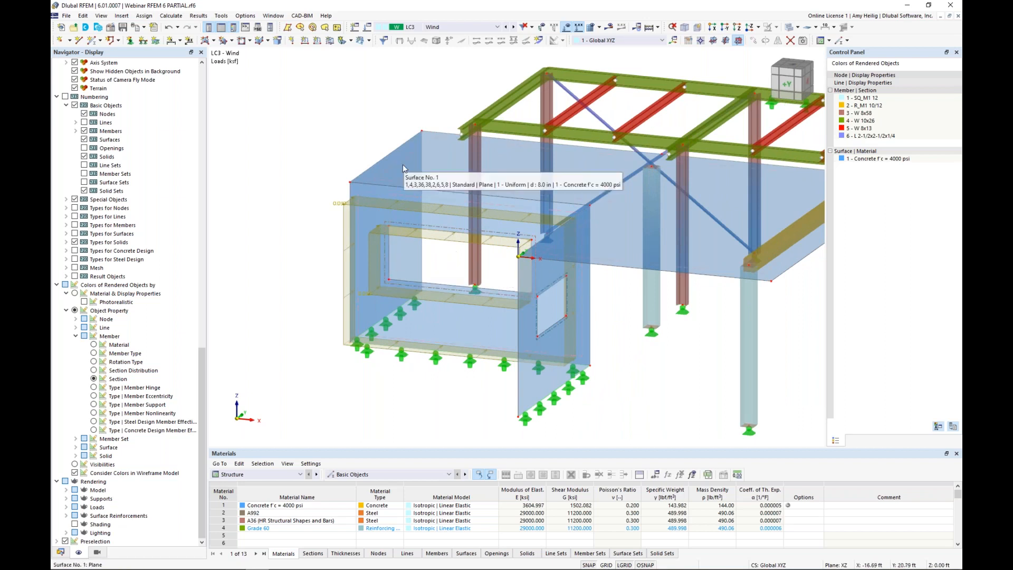
pyautogui.click(369, 41)
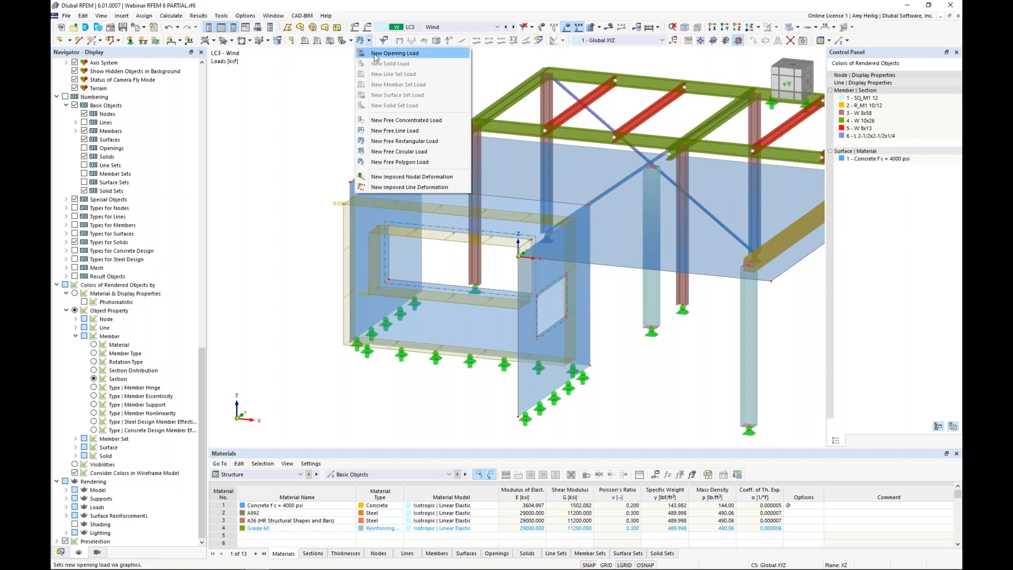
pyautogui.click(376, 54)
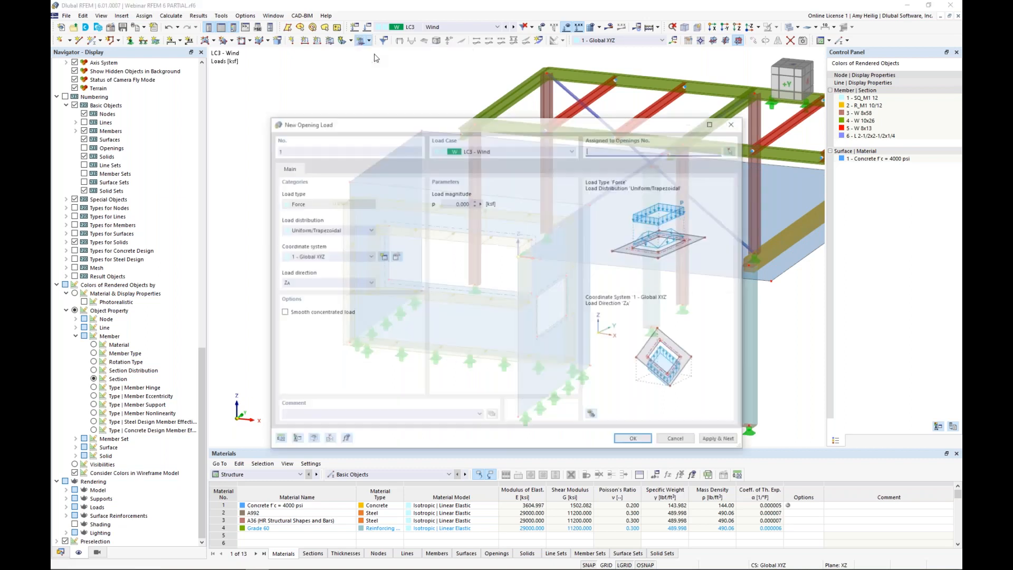
pyautogui.moveTo(449, 201); pyautogui.dragTo(492, 204)
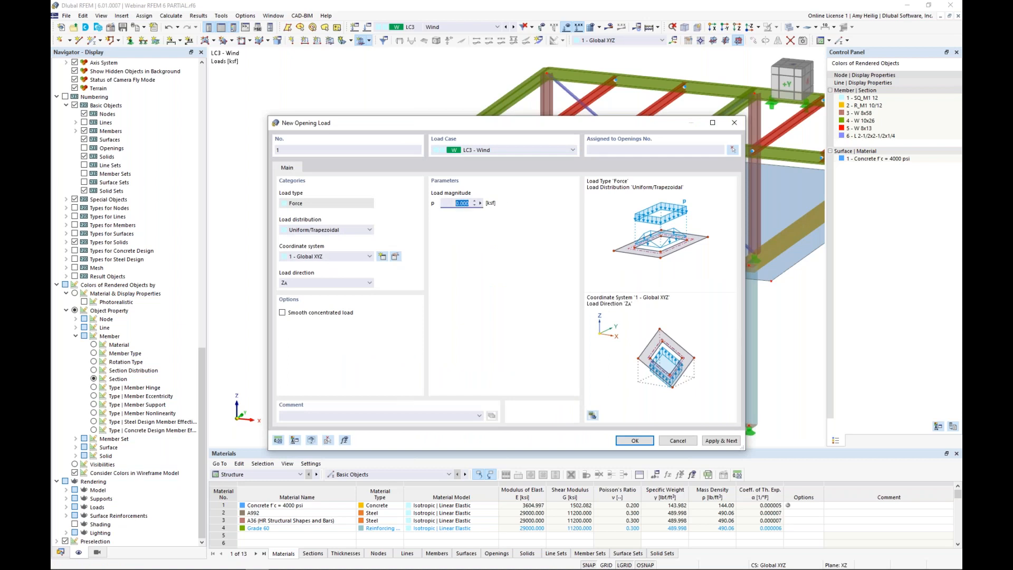
pyautogui.write('0.')
pyautogui.click(343, 284)
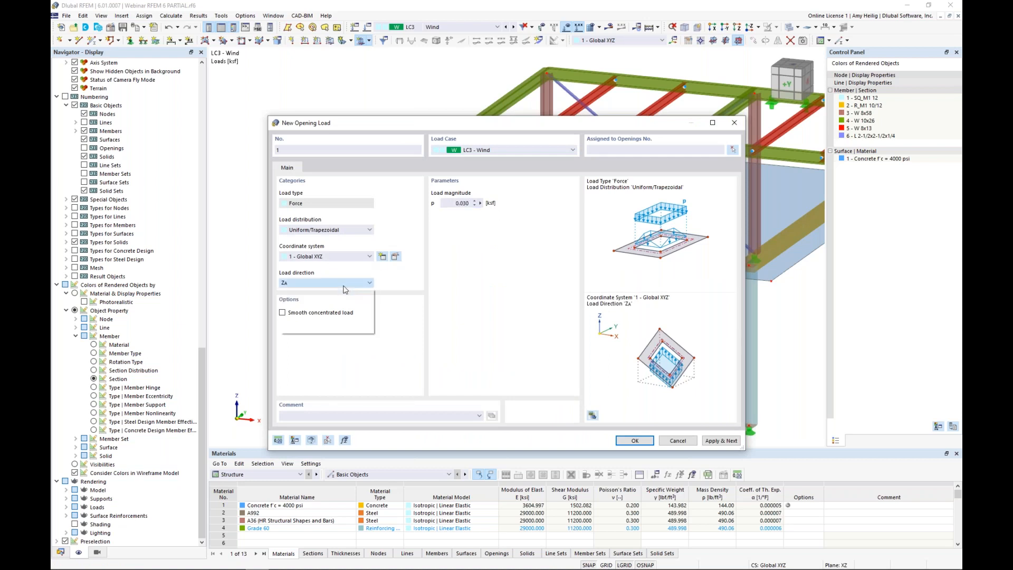
pyautogui.click(339, 300)
# Step: Assign the opening load to the large opening in the wind-loaded concrete wall
pyautogui.click(635, 440)
pyautogui.click(495, 300)
pyautogui.click(200, 140)
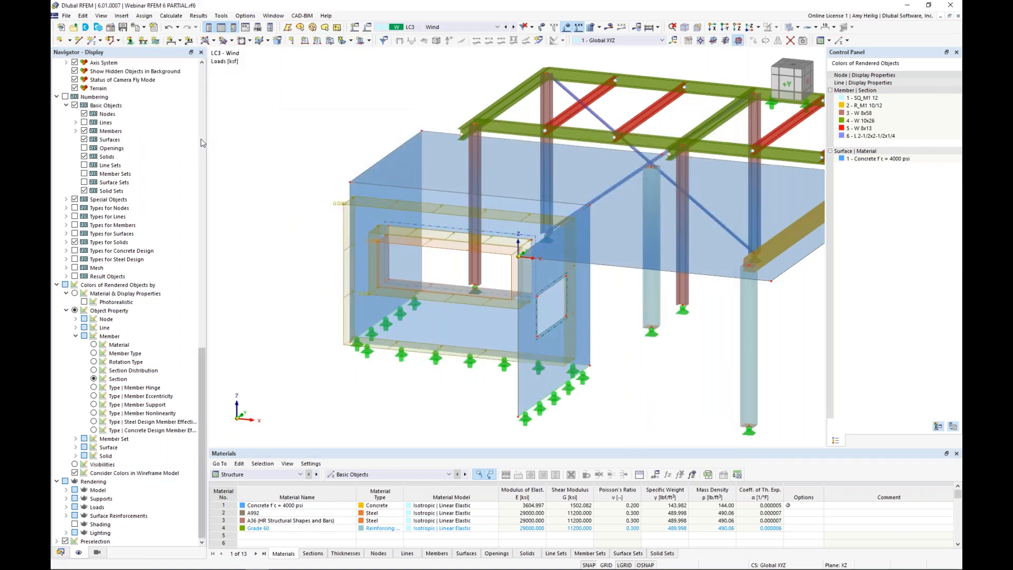
# Step: Examine the wind loads on the wall and around its opening from several angles
pyautogui.scroll(2, 441, 258)
pyautogui.keyDown('ctrl'); pyautogui.moveTo(443, 259); pyautogui.dragTo(412, 255, button='middle'); pyautogui.keyUp('ctrl')
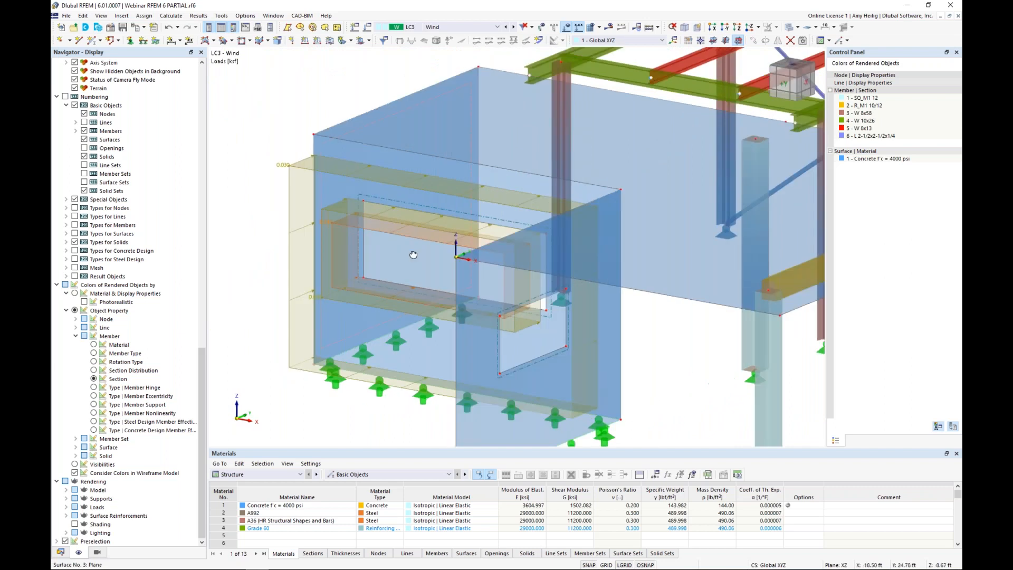
pyautogui.scroll(-4, 413, 255)
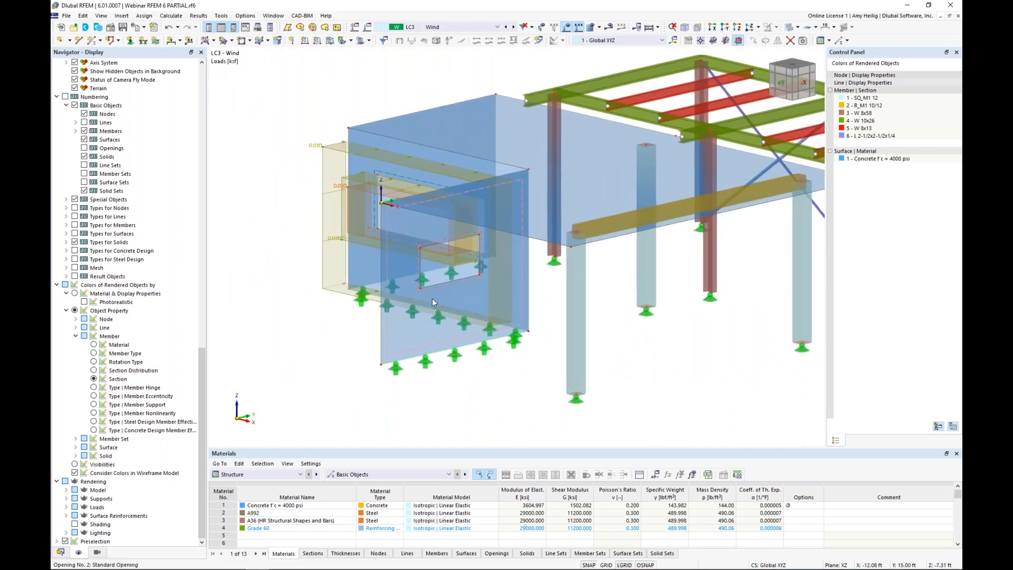
pyautogui.scroll(-1, 436, 331)
pyautogui.moveTo(469, 346); pyautogui.dragTo(514, 336, button='middle')
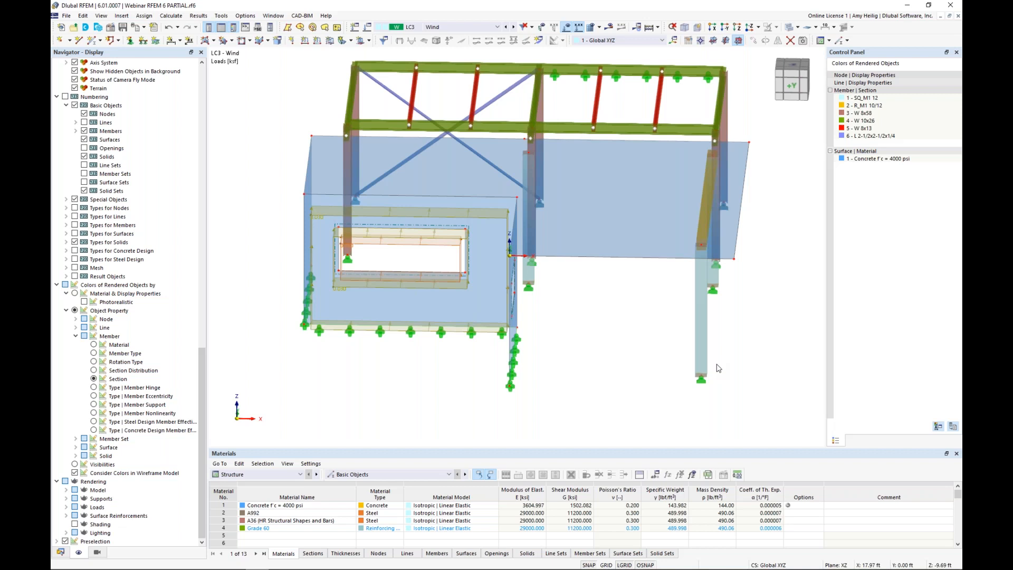
pyautogui.keyDown('ctrl'); pyautogui.moveTo(636, 344); pyautogui.dragTo(567, 345, button='middle'); pyautogui.keyUp('ctrl')
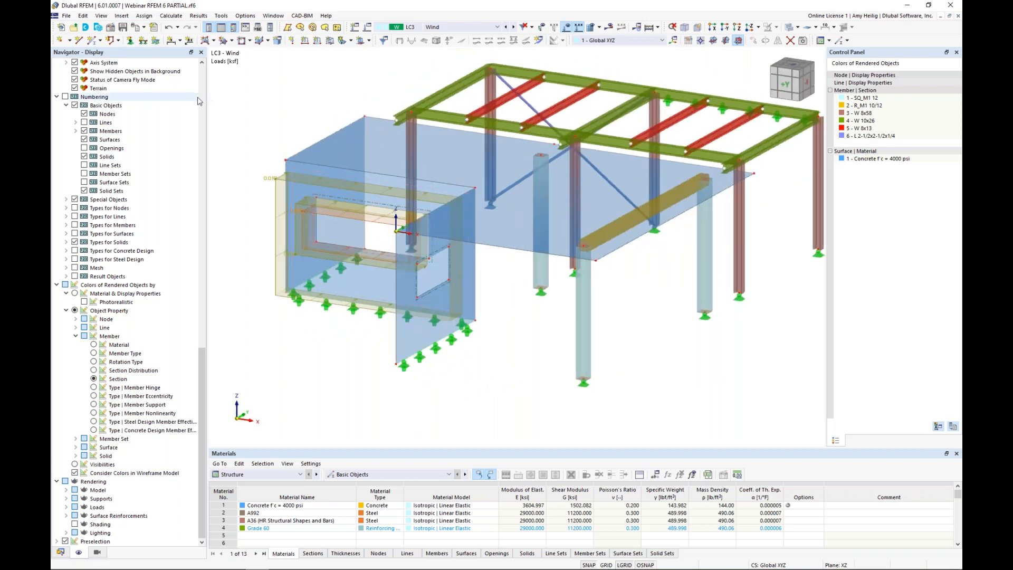
# Step: Define a new rectangular surface with Load Transfer stiffness and load transfer in both directions
pyautogui.click(214, 41)
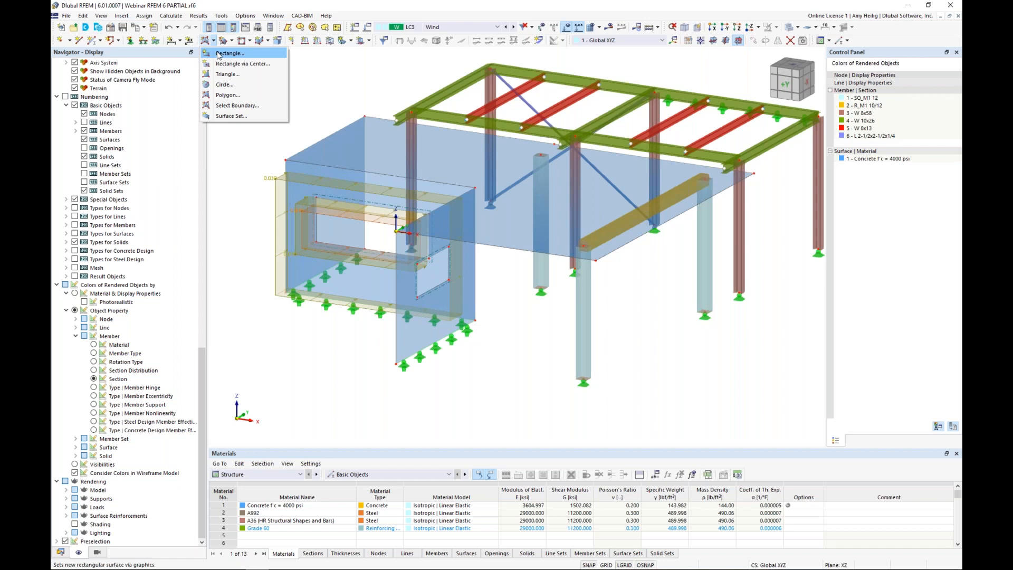
pyautogui.click(218, 54)
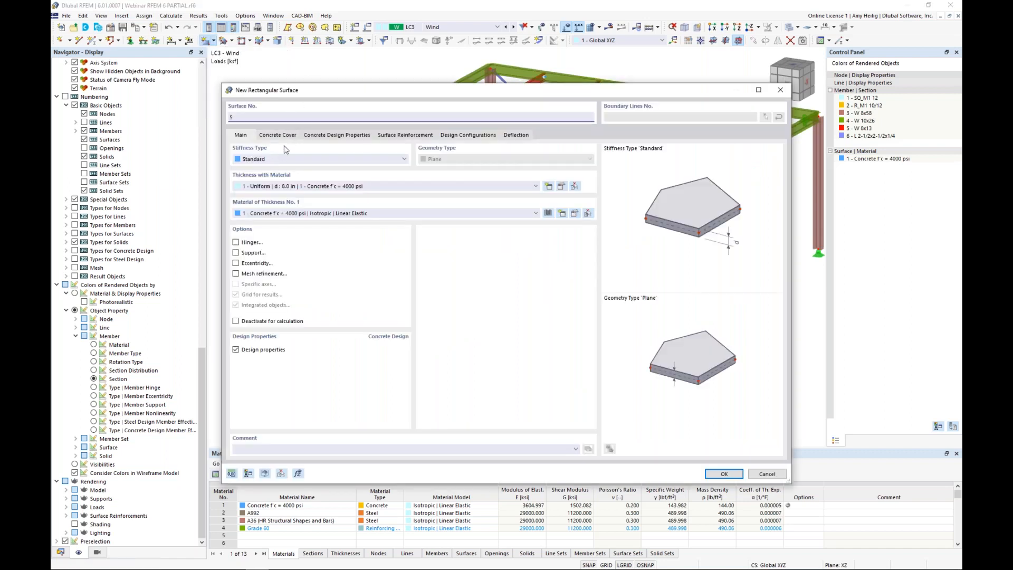
pyautogui.click(274, 159)
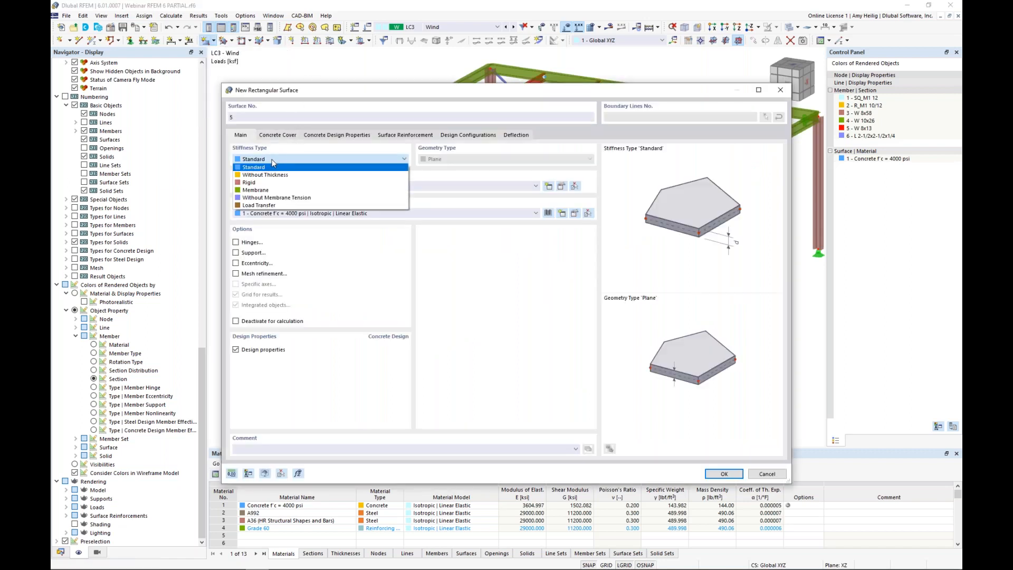
pyautogui.click(277, 206)
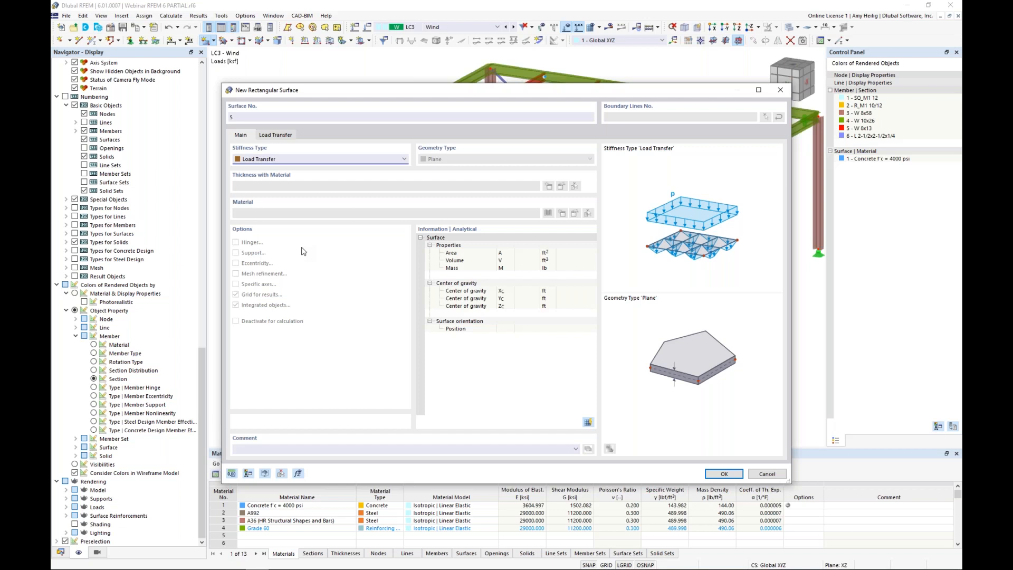
pyautogui.click(281, 136)
pyautogui.click(289, 171)
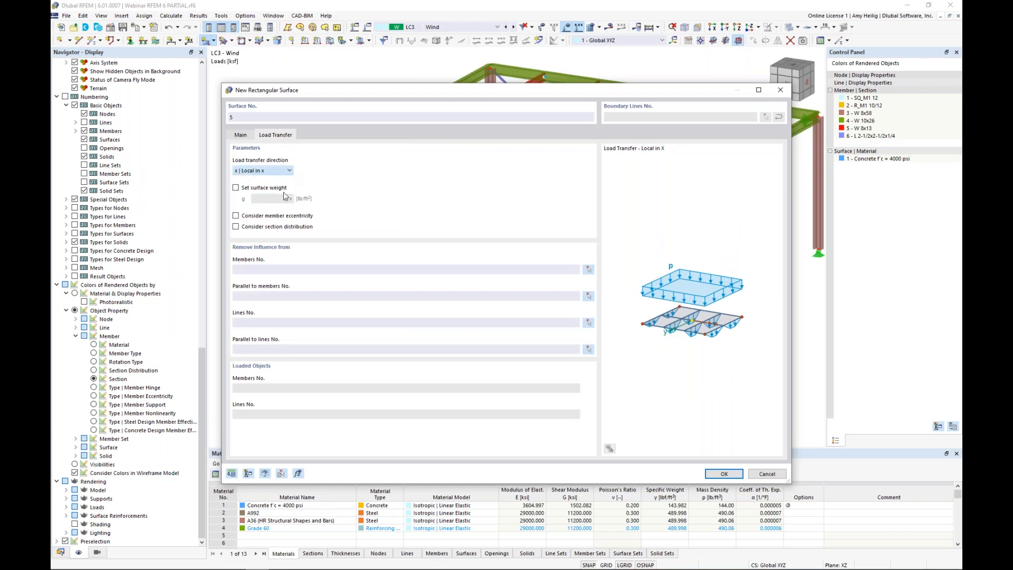
pyautogui.click(258, 194)
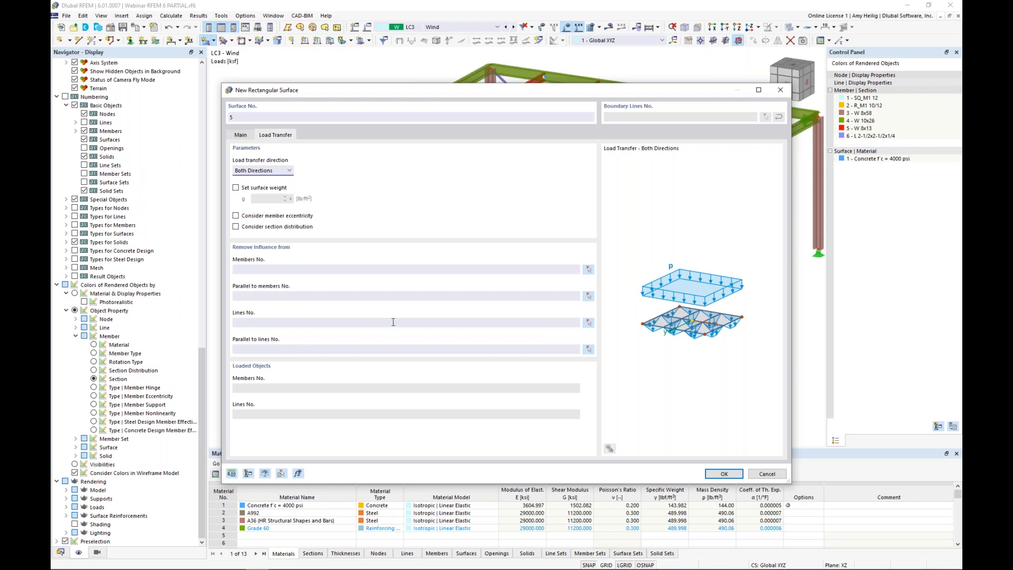
pyautogui.click(723, 473)
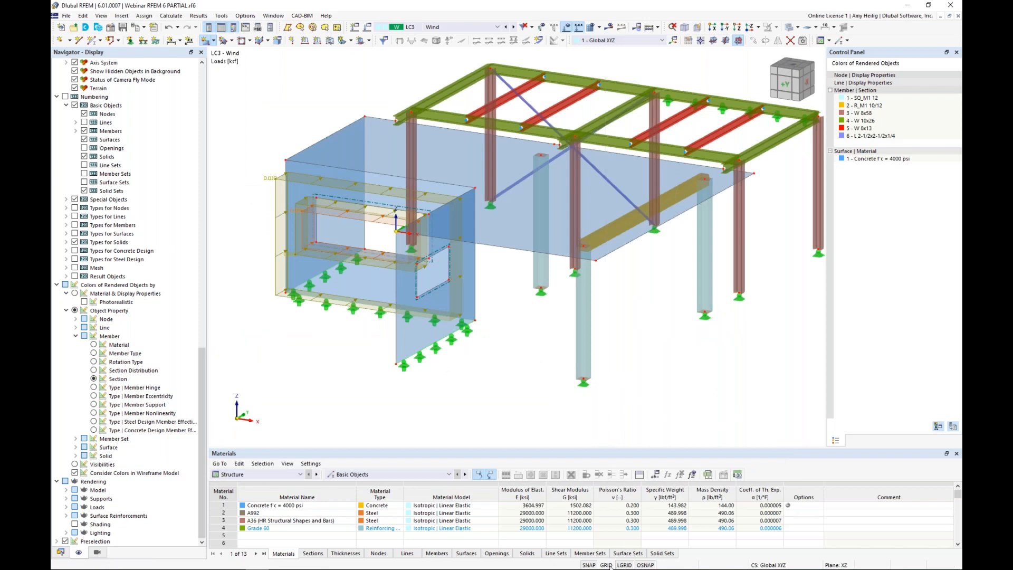
# Step: With the grid shown only for drawing, place the surface about 19.5 by 12 ft in the XZ plane, between the outer column's base and the origin
pyautogui.keyDown('ctrl'); pyautogui.moveTo(625, 394); pyautogui.dragTo(676, 351, button='middle'); pyautogui.keyUp('ctrl')
pyautogui.moveTo(670, 305); pyautogui.dragTo(526, 312, button='middle')
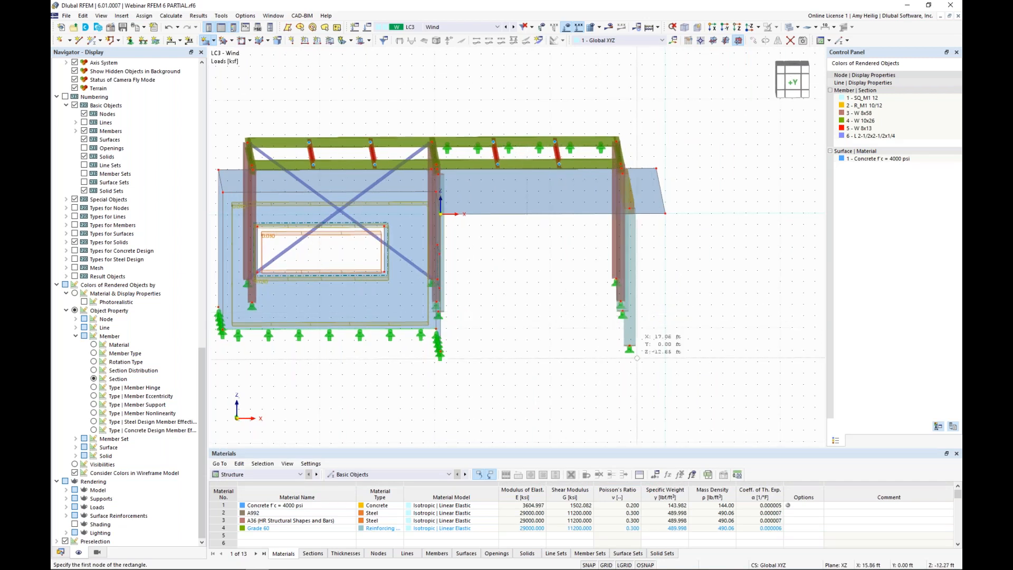
pyautogui.click(665, 349)
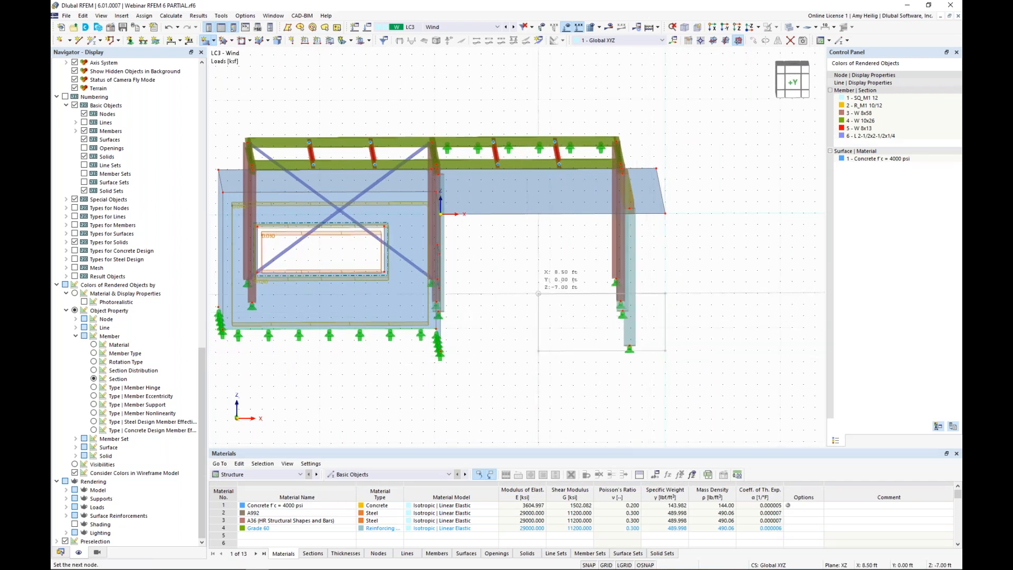
pyautogui.click(440, 214)
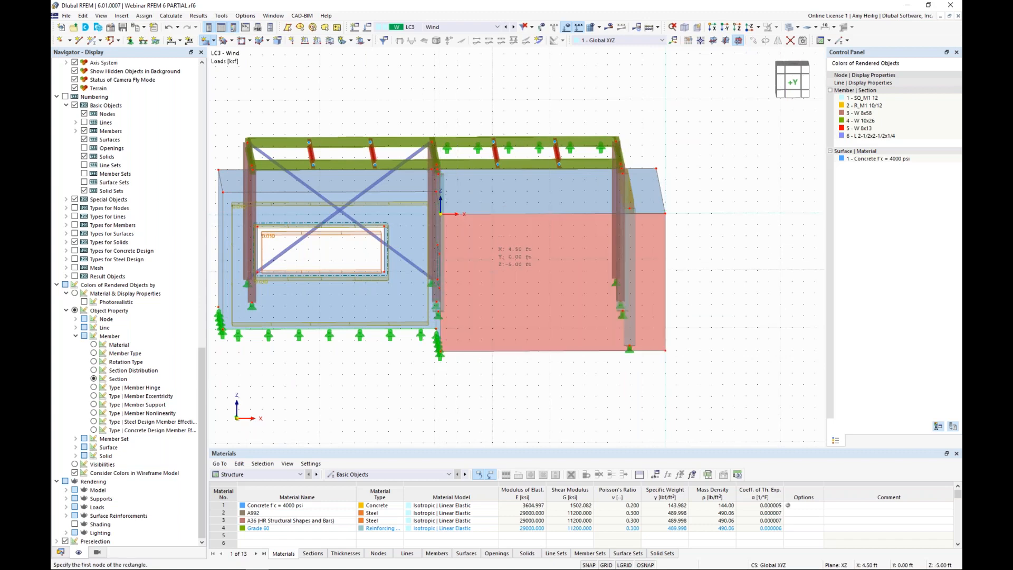
pyautogui.keyDown('ctrl'); pyautogui.moveTo(586, 285); pyautogui.dragTo(646, 332, button='middle'); pyautogui.keyUp('ctrl')
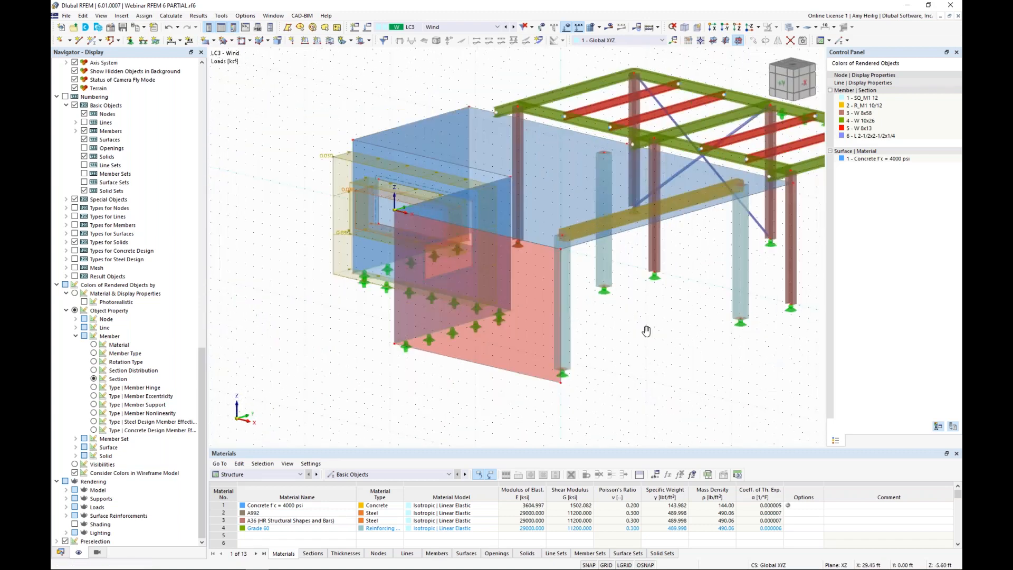
pyautogui.click(606, 565)
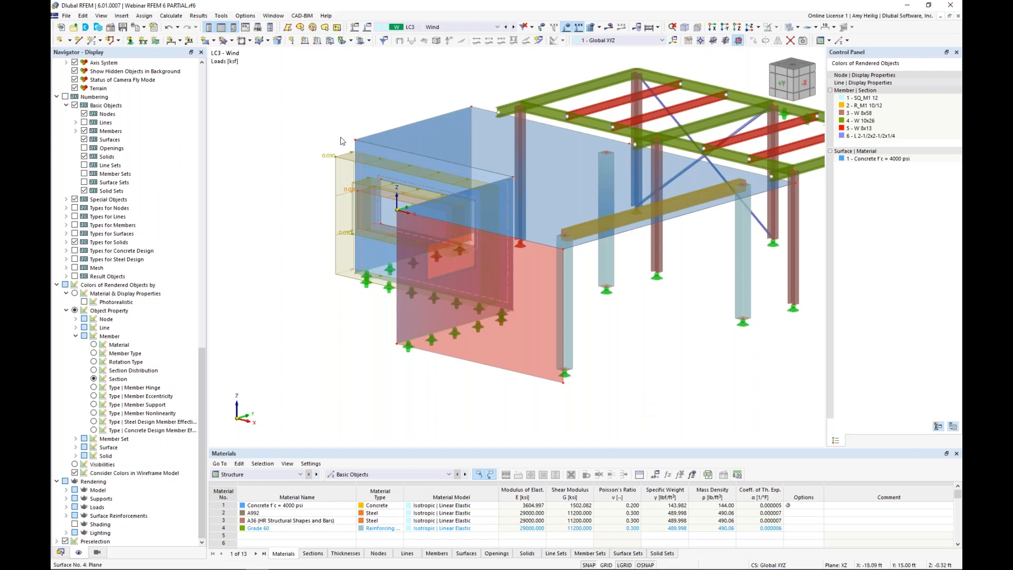
# Step: Apply a uniform 0.03 ksf wind surface load to the load transfer surface, acting globally in Y on true area
pyautogui.click(329, 43)
pyautogui.click(442, 189)
pyautogui.write('0.03')
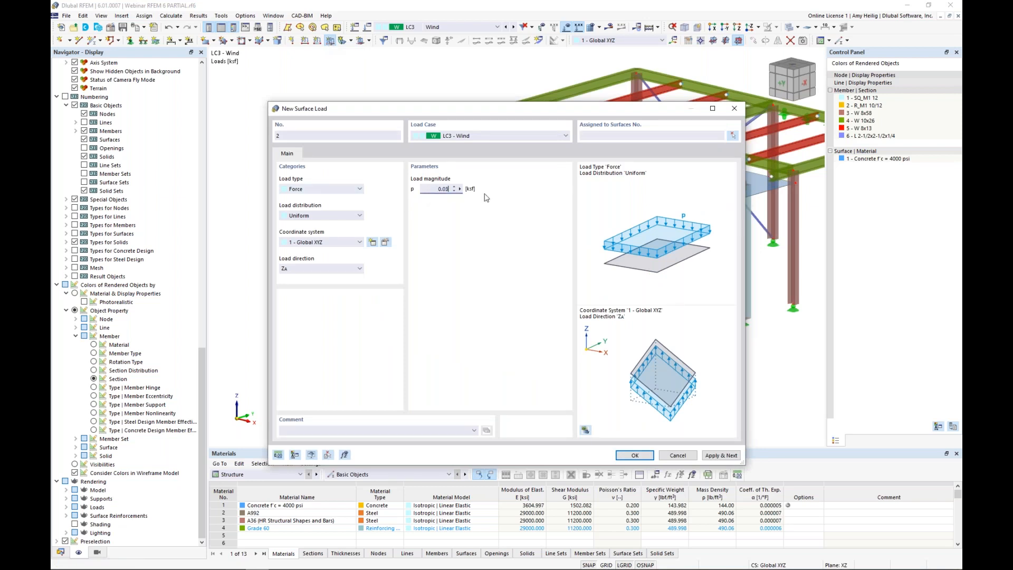
pyautogui.click(297, 268)
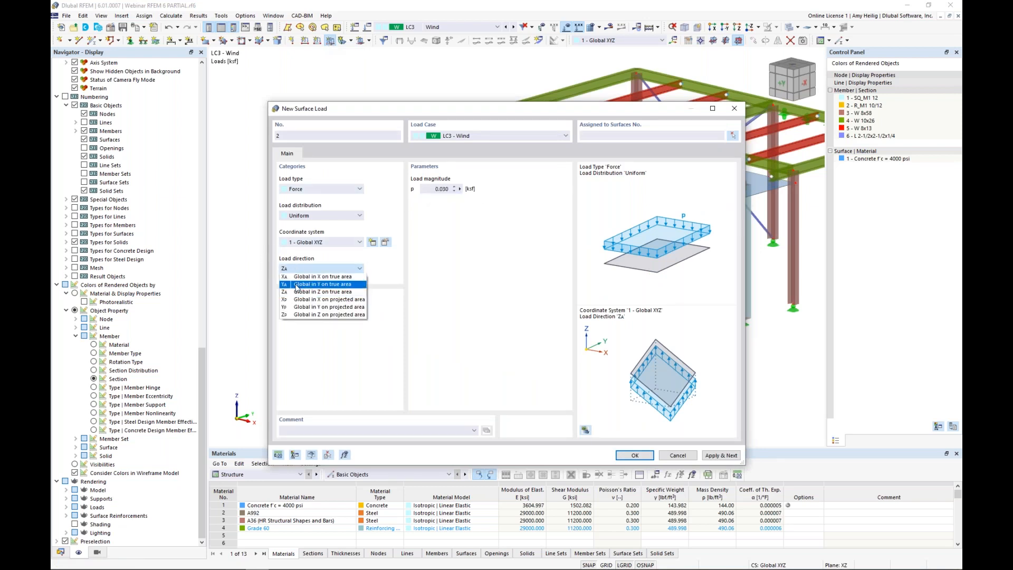
pyautogui.click(298, 288)
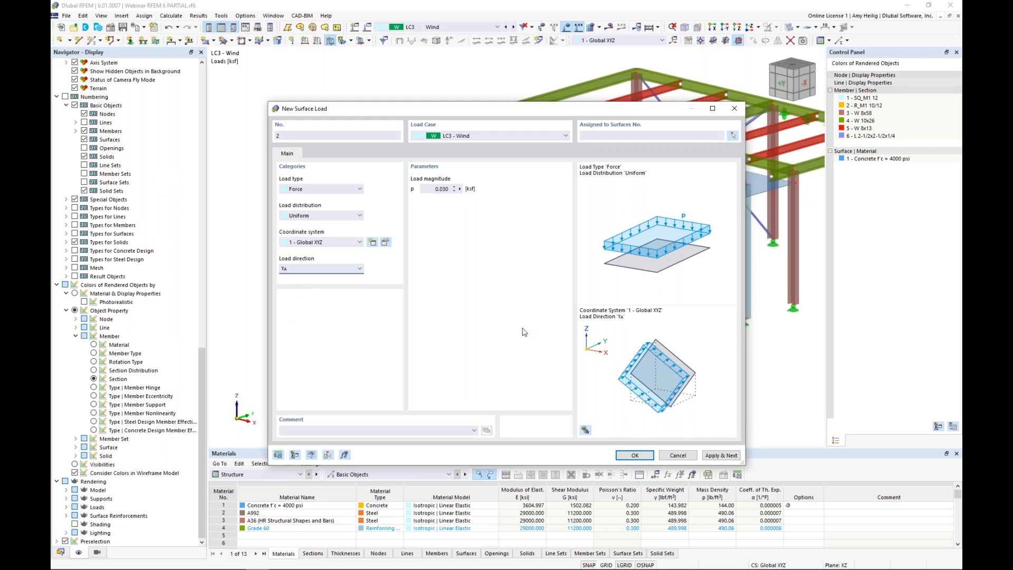
pyautogui.click(635, 457)
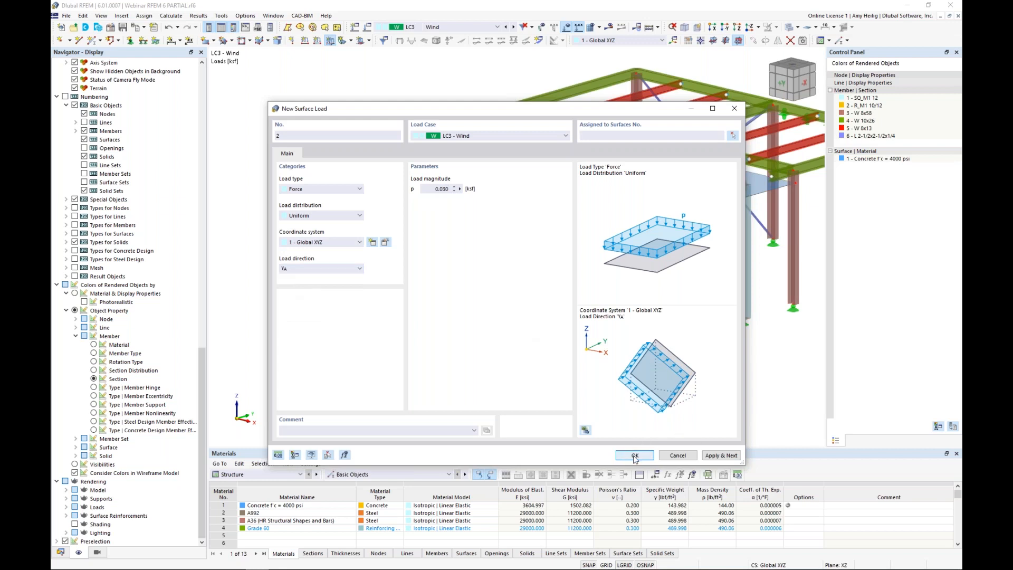
pyautogui.click(530, 356)
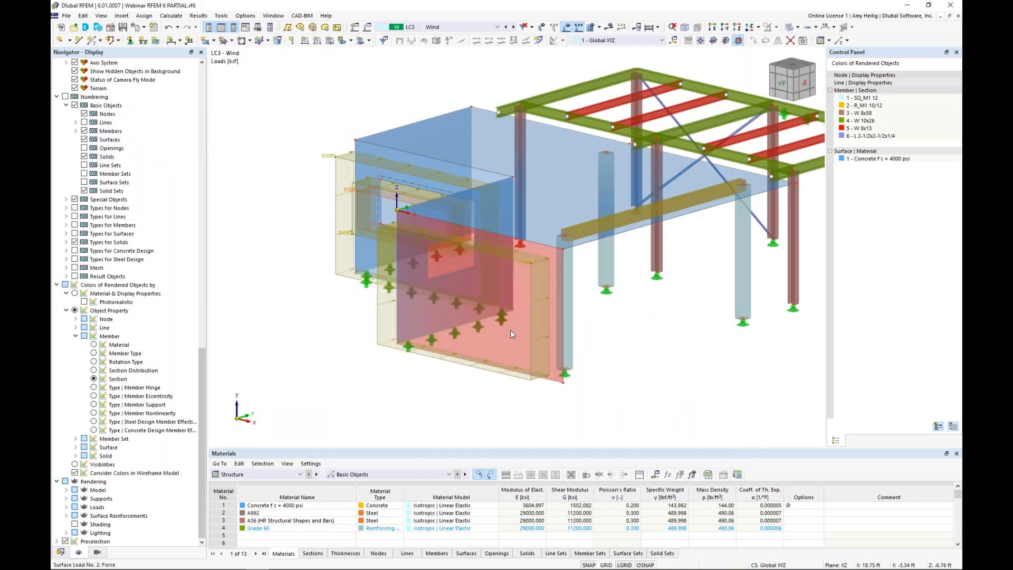
# Step: Turn on the separate display of load transfer for surfaces and examine the distributed wind load
pyautogui.keyDown('ctrl'); pyautogui.moveTo(651, 356); pyautogui.dragTo(622, 335, button='middle'); pyautogui.keyUp('ctrl')
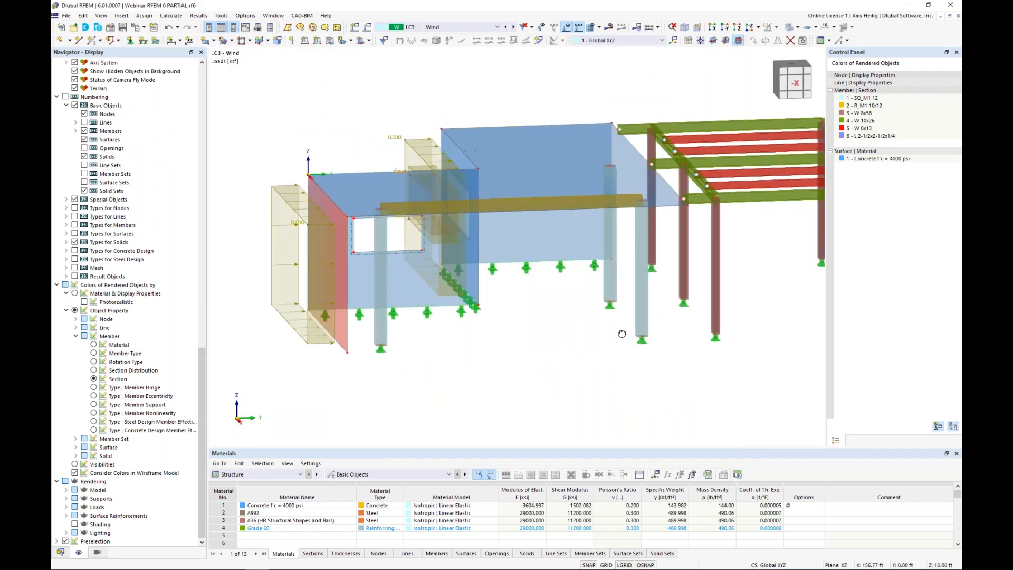
pyautogui.scroll(-1, 621, 334)
pyautogui.scroll(2, 368, 330)
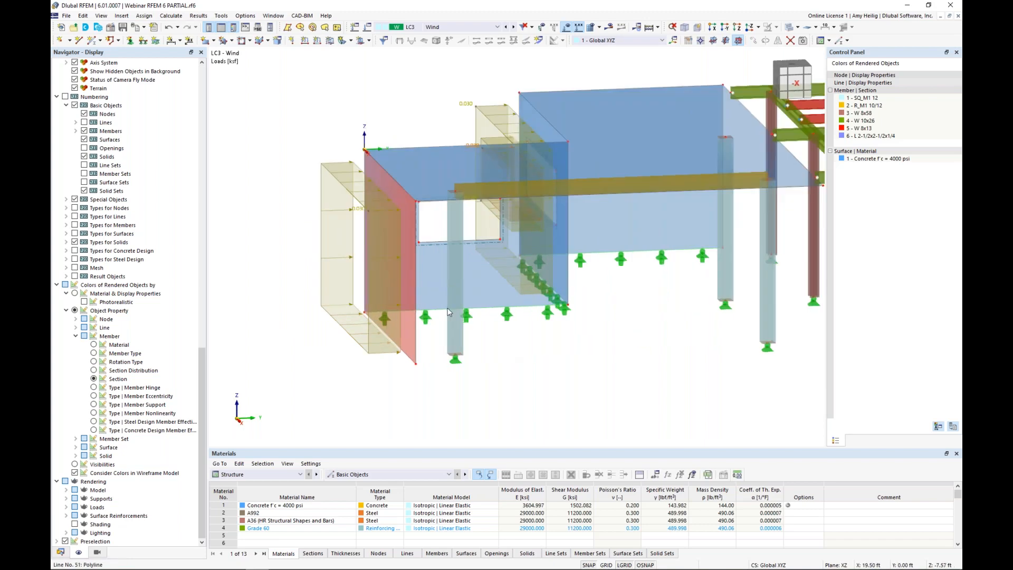
pyautogui.scroll(20, 140, 422)
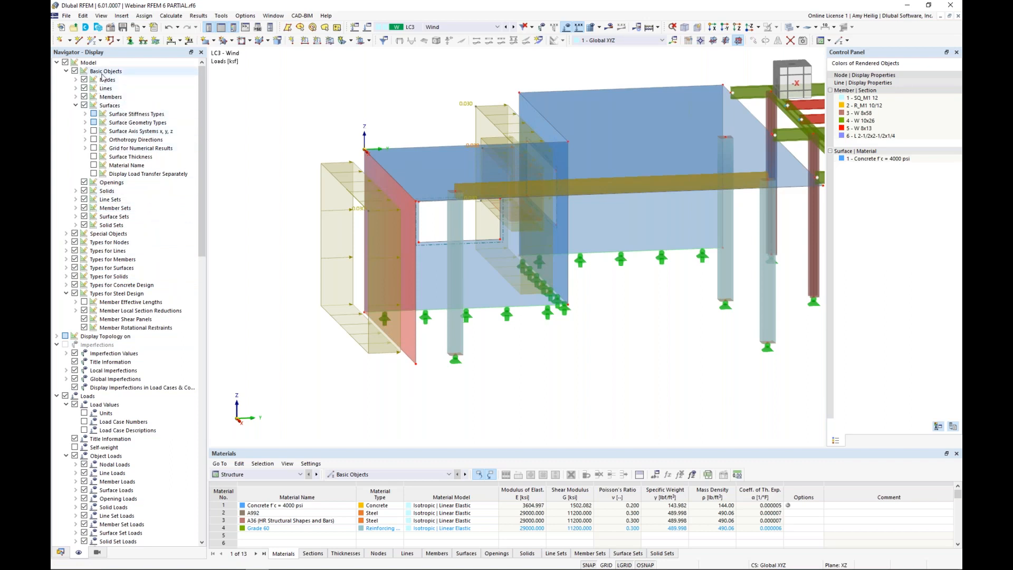
pyautogui.click(93, 173)
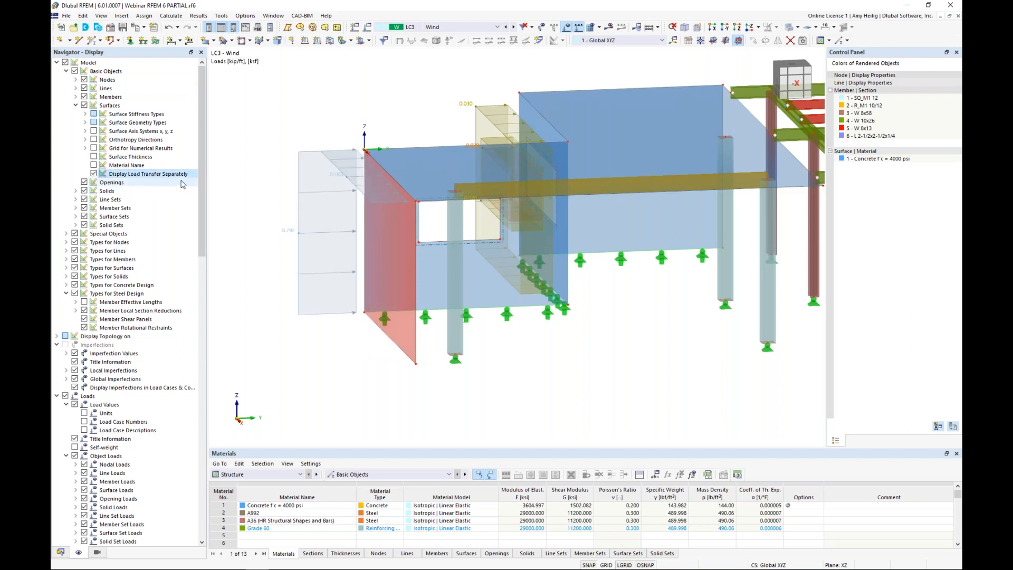
pyautogui.moveTo(252, 233); pyautogui.dragTo(323, 242, button='middle')
pyautogui.moveTo(324, 242)
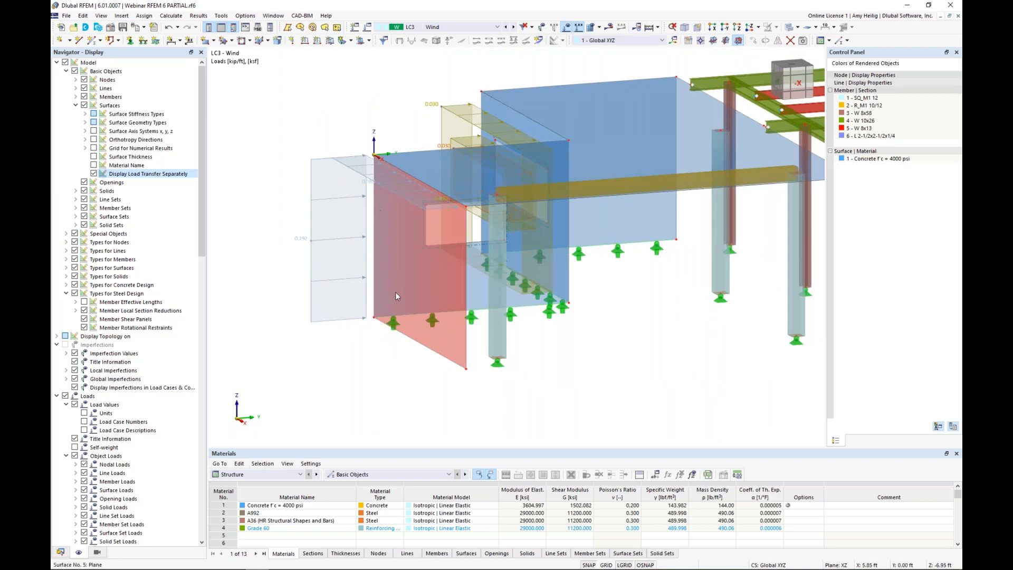
# Step: Change the load transfer direction of the load transfer surface to Local in y
pyautogui.doubleClick(450, 343)
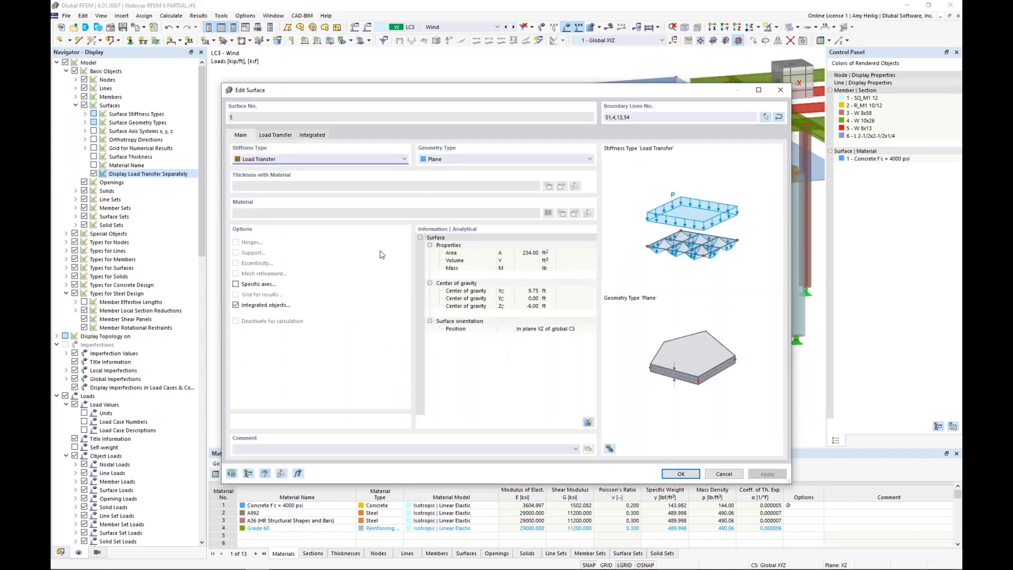
pyautogui.click(276, 136)
pyautogui.click(274, 171)
pyautogui.click(268, 188)
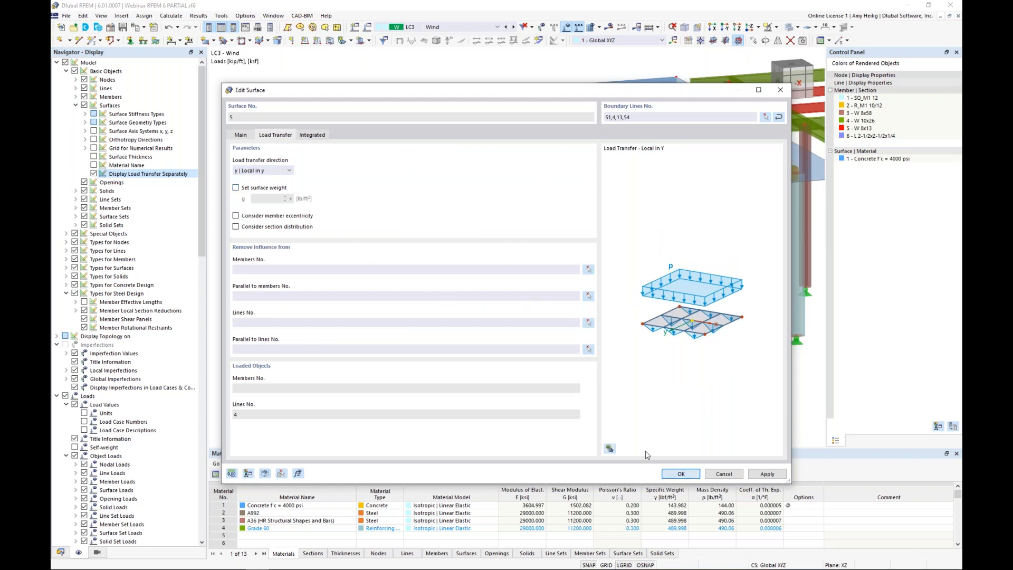
pyautogui.click(432, 393)
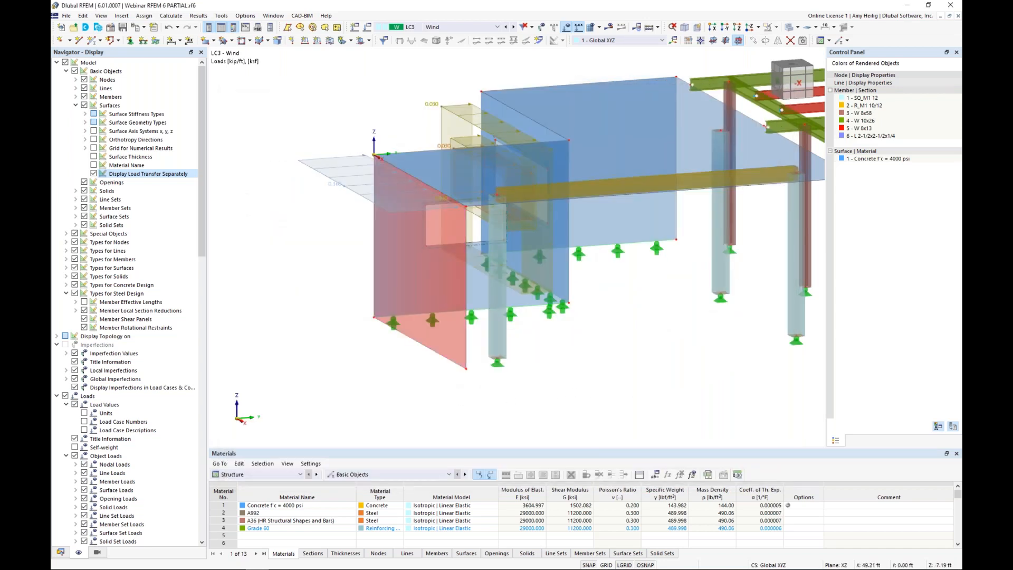
pyautogui.keyDown('ctrl'); pyautogui.moveTo(760, 253); pyautogui.dragTo(735, 249, button='middle'); pyautogui.keyUp('ctrl')
pyautogui.keyDown('ctrl'); pyautogui.moveTo(586, 378); pyautogui.dragTo(628, 383, button='middle'); pyautogui.keyUp('ctrl')
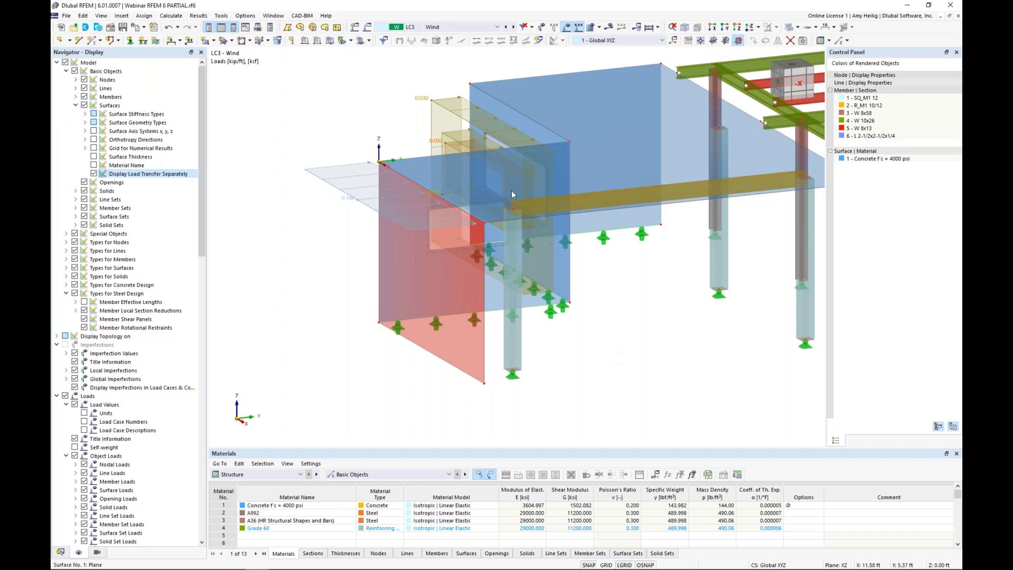
# Step: Review the loads of combinations CO2 (1.20D + 1.60L) and CO4 (1.20D + W), and hide the load display
pyautogui.scroll(-1, 376, 119)
pyautogui.moveTo(377, 119); pyautogui.dragTo(335, 143, button='middle')
pyautogui.click(459, 27)
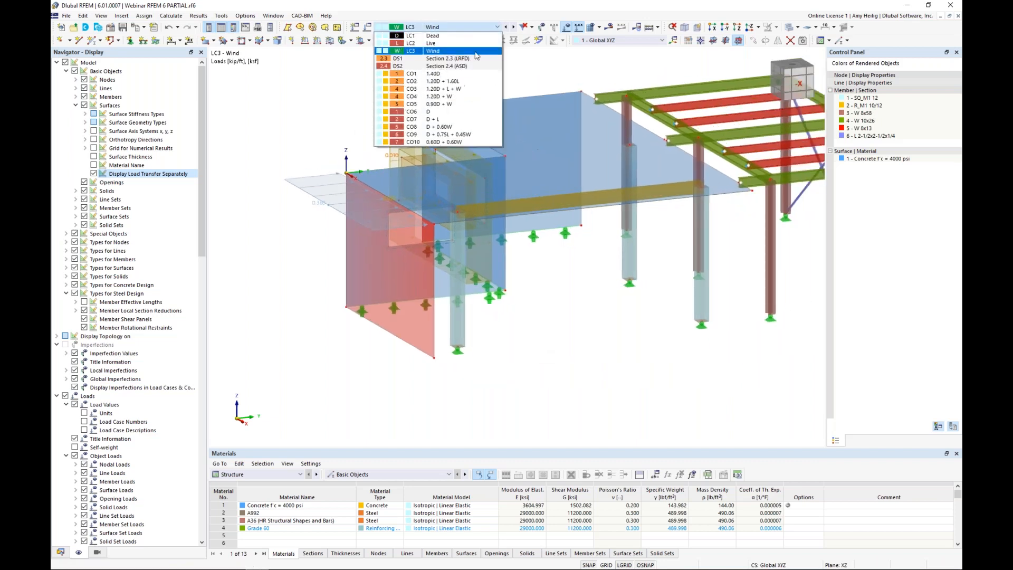
pyautogui.click(490, 76)
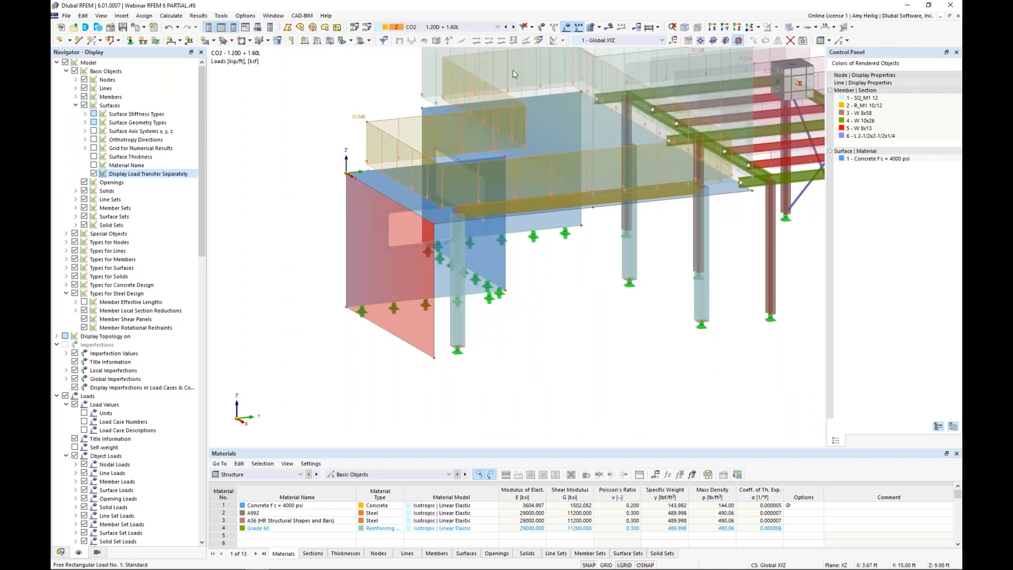
pyautogui.scroll(-1, 528, 79)
pyautogui.moveTo(554, 106); pyautogui.dragTo(457, 181, button='middle')
pyautogui.scroll(-1, 457, 181)
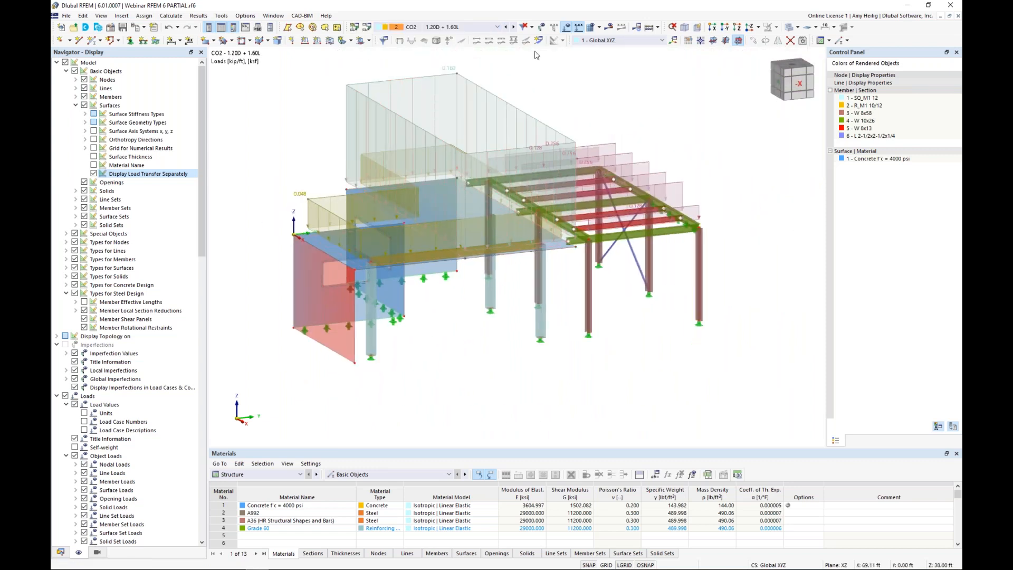
pyautogui.click(514, 27)
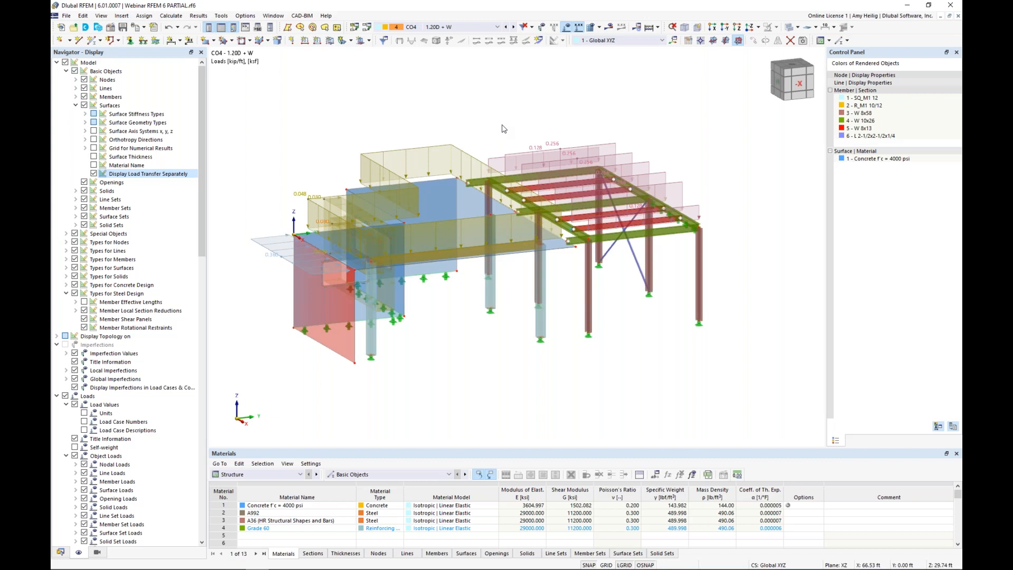
pyautogui.click(566, 29)
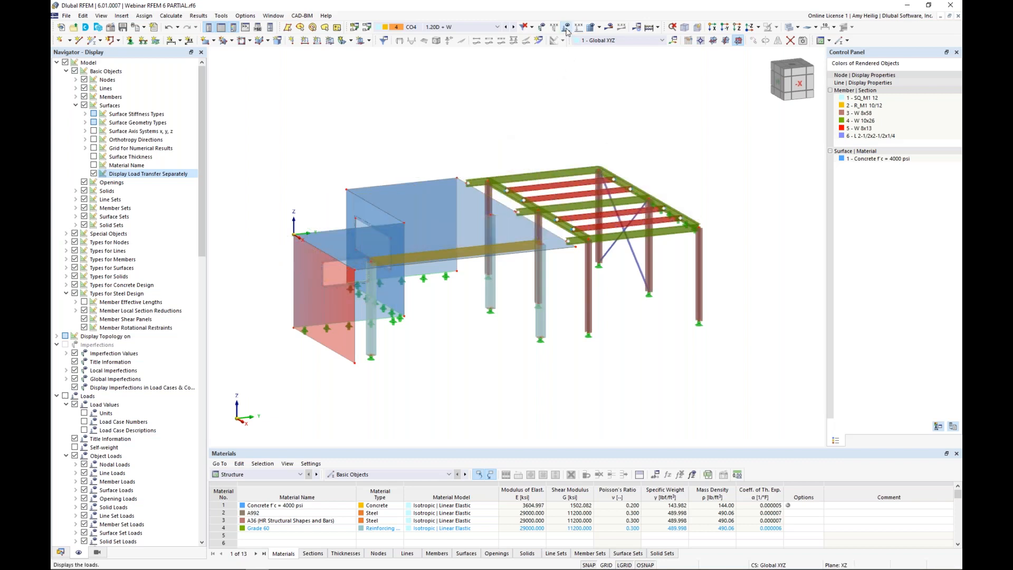
# Step: Try to generate the finite element mesh with a target element length of 1.00 ft
pyautogui.click(172, 16)
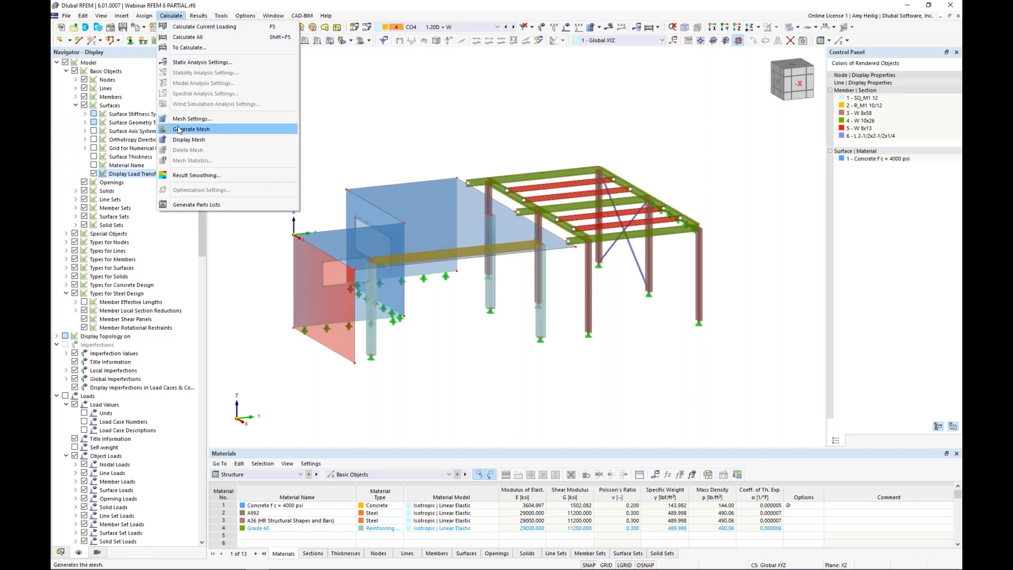
pyautogui.click(212, 118)
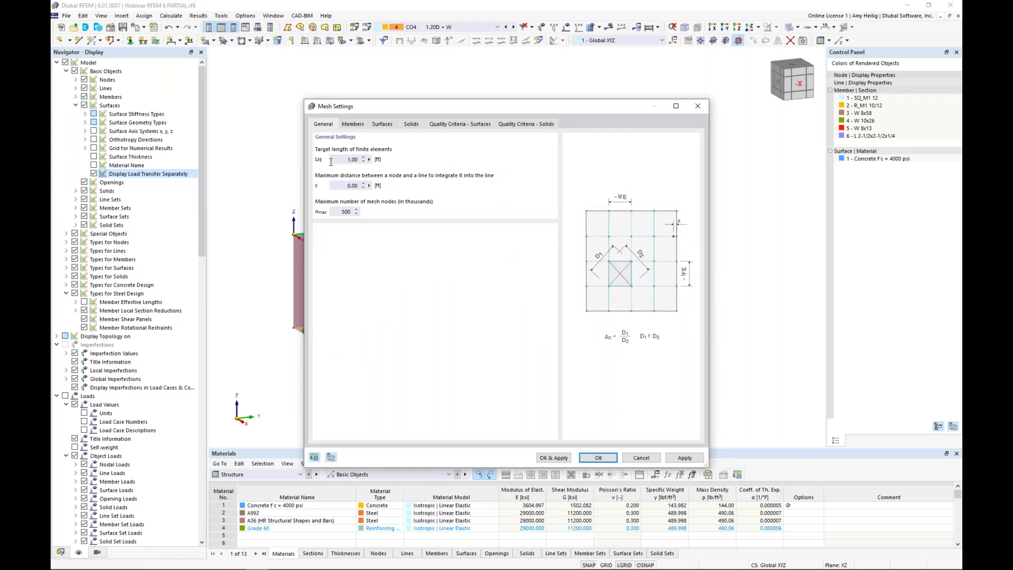
pyautogui.click(554, 457)
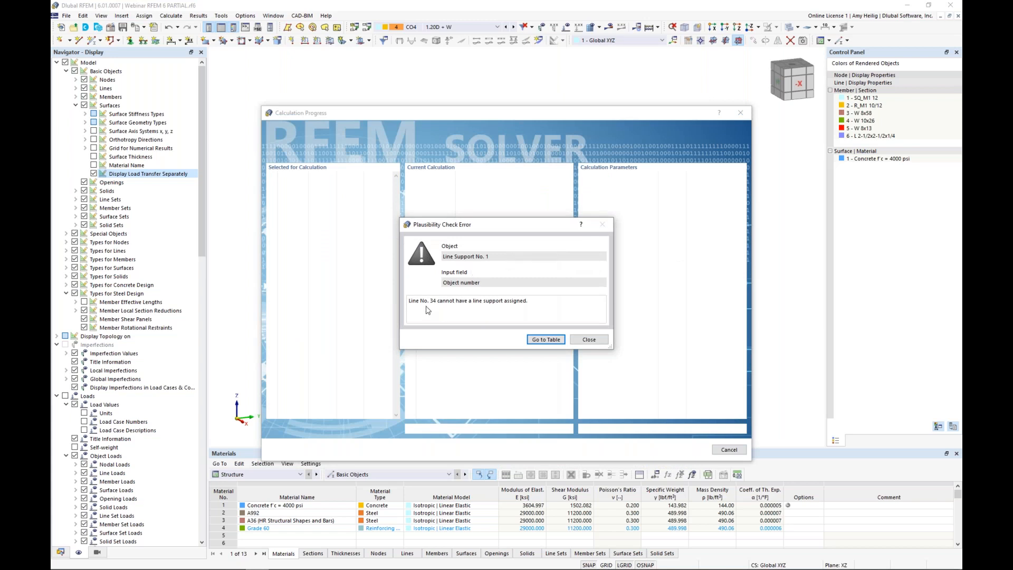
# Step: Remove line 34 from the lines assigned to line support 1, keeping lines 7, 11 and 12
pyautogui.click(546, 339)
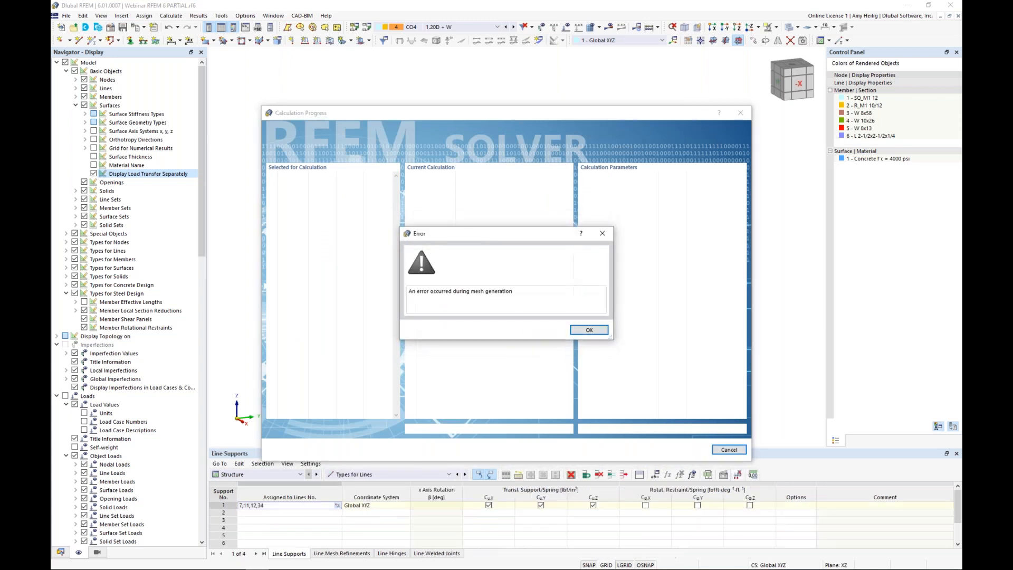
pyautogui.click(589, 330)
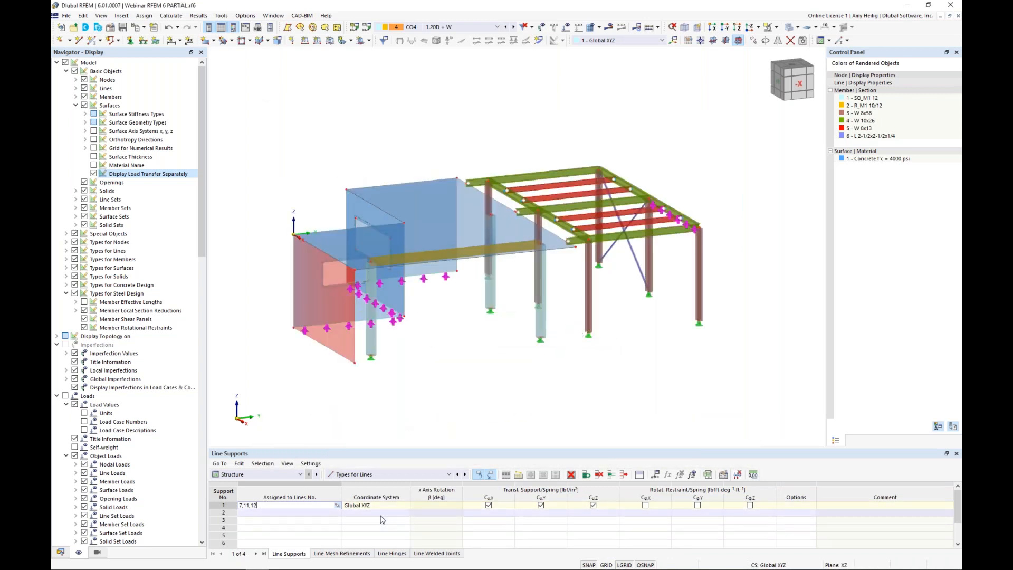
pyautogui.click(349, 409)
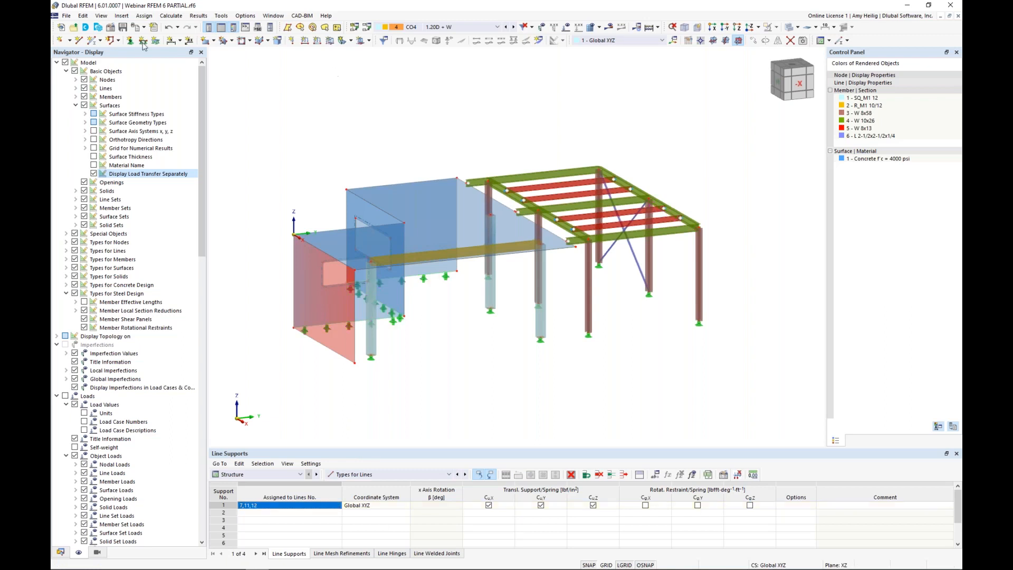
# Step: Generate the finite element mesh using the existing mesh settings
pyautogui.click(171, 16)
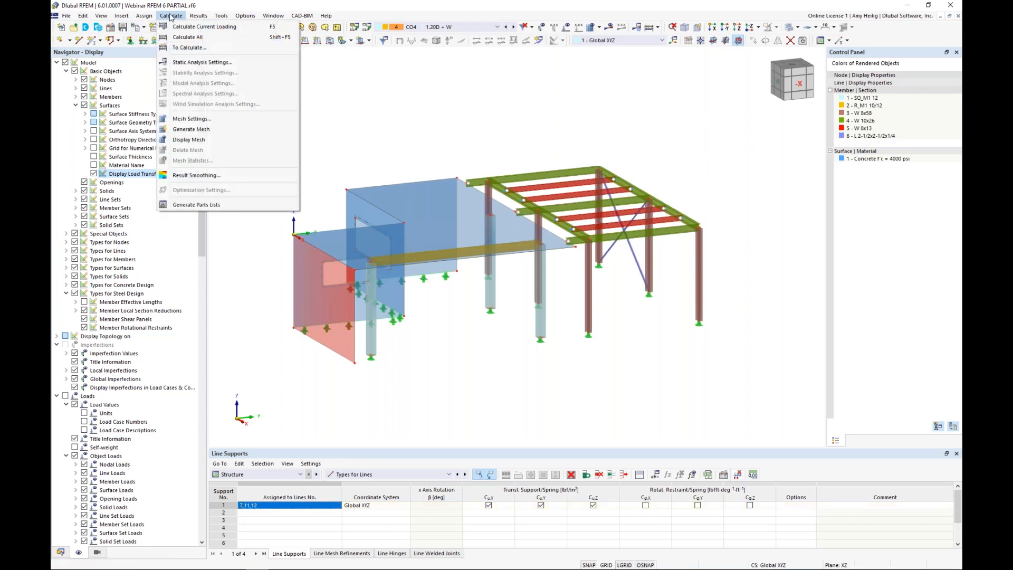
pyautogui.click(193, 118)
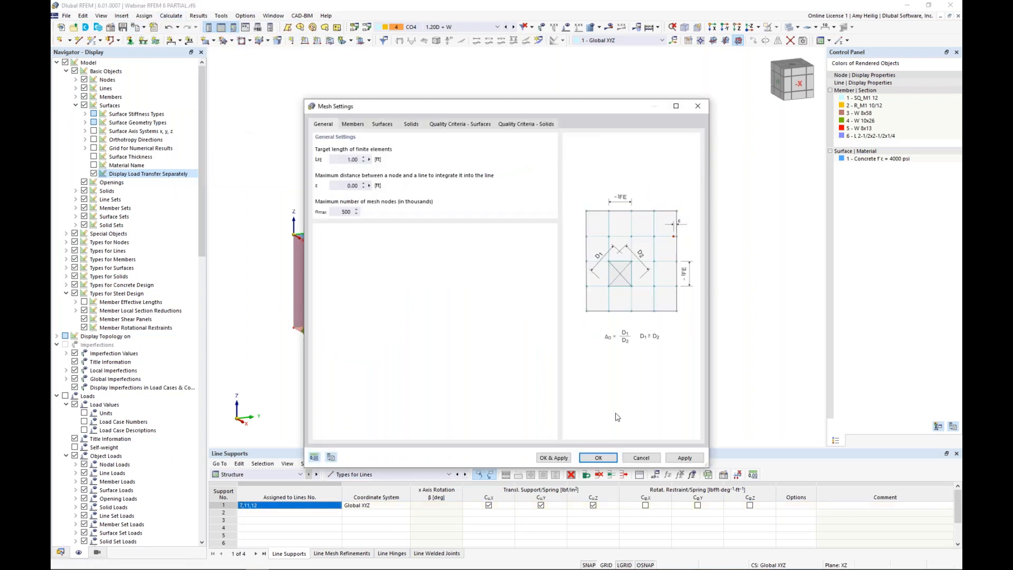
pyautogui.click(562, 457)
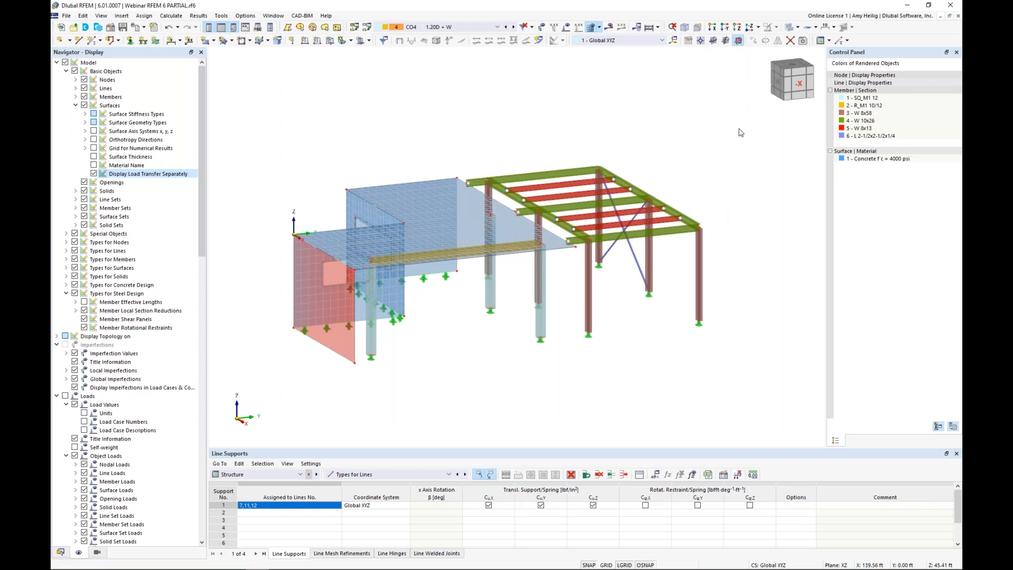
# Step: Examine the mesh on the concrete walls and slab in wireframe display, and return to the transparent rendered display
pyautogui.click(789, 26)
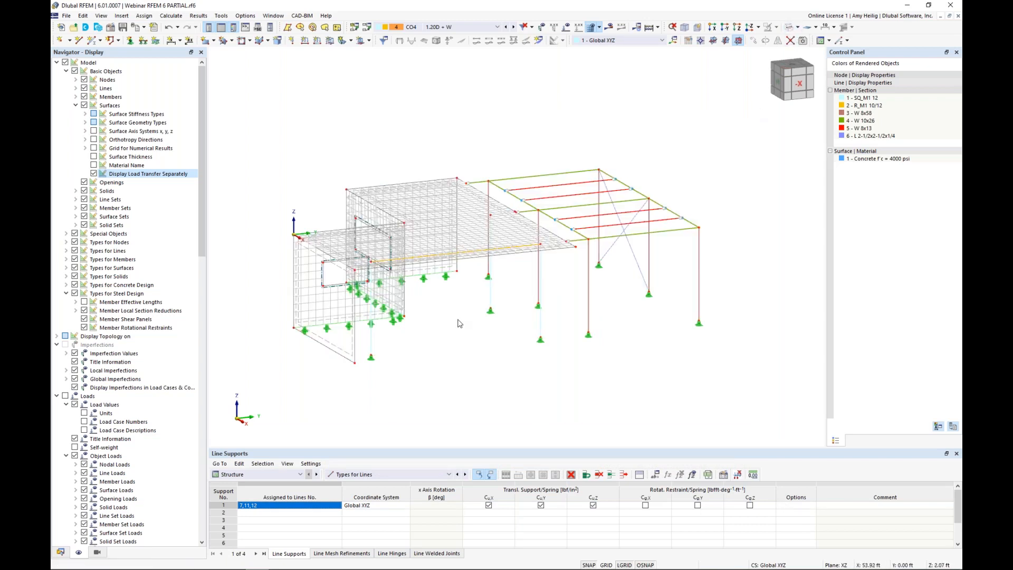
pyautogui.keyDown('ctrl'); pyautogui.moveTo(382, 343); pyautogui.dragTo(550, 369, button='middle'); pyautogui.keyUp('ctrl')
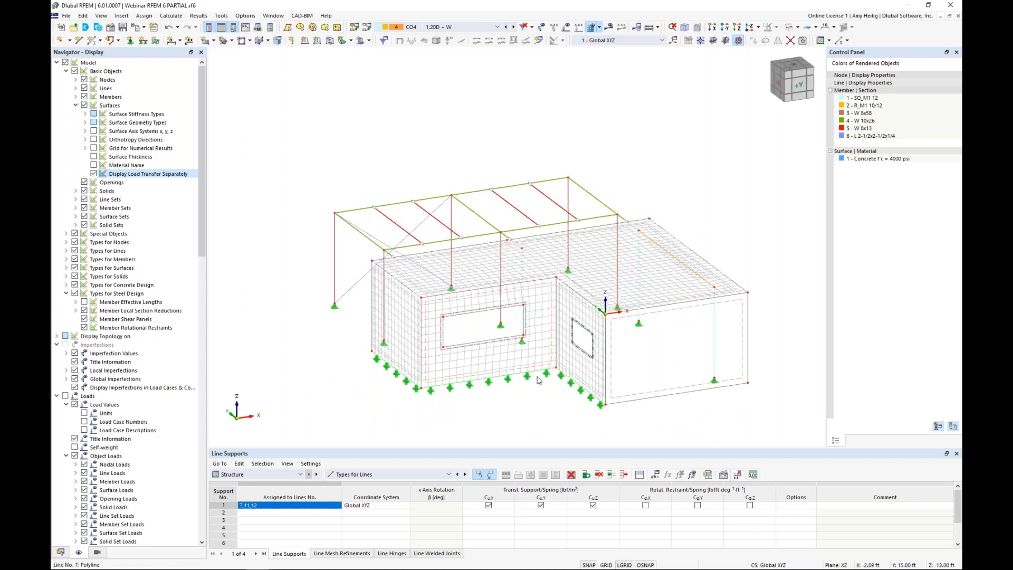
pyautogui.scroll(3, 529, 390)
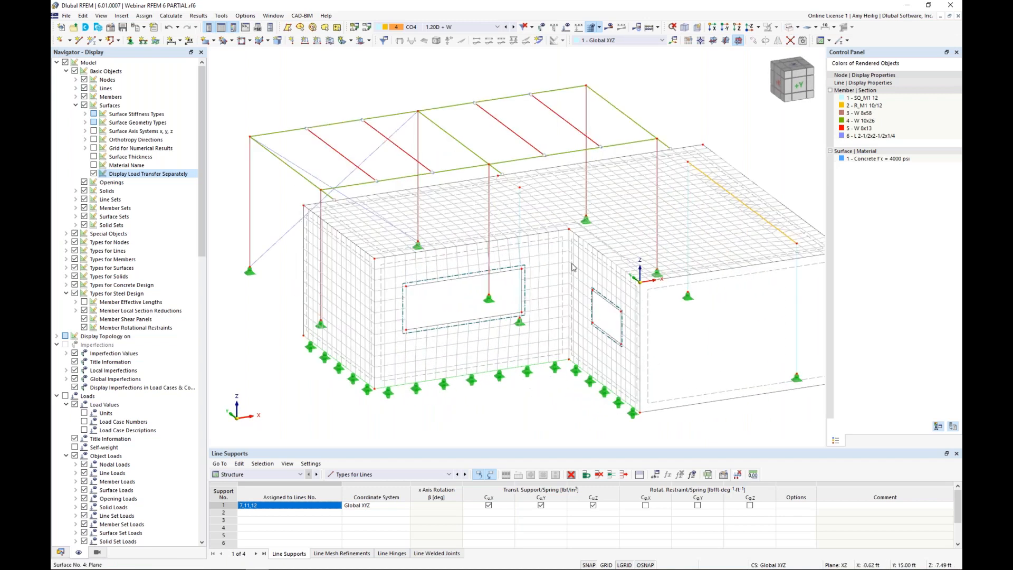
pyautogui.keyDown('ctrl'); pyautogui.moveTo(780, 190); pyautogui.dragTo(559, 197, button='middle'); pyautogui.keyUp('ctrl')
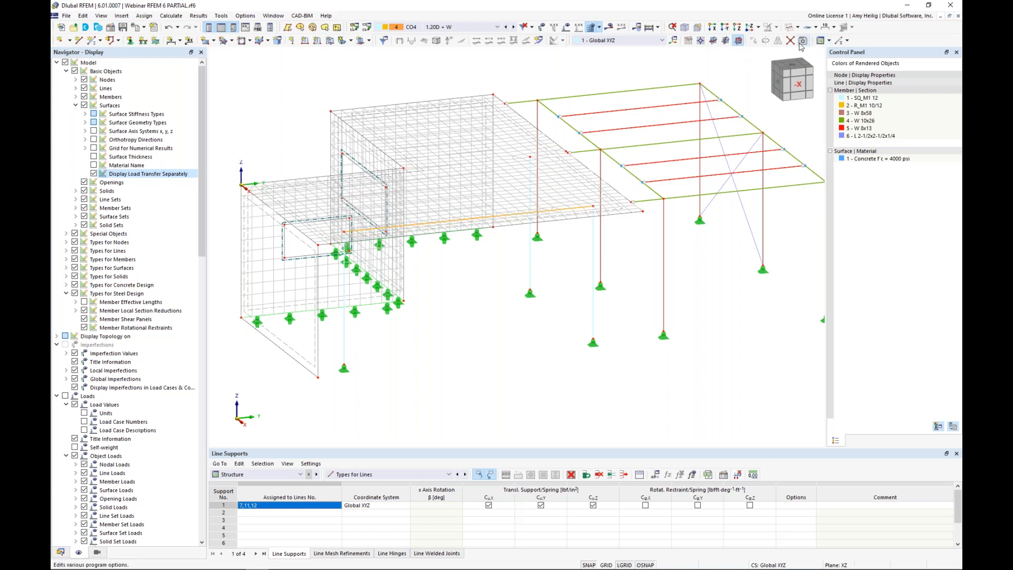
pyautogui.click(789, 27)
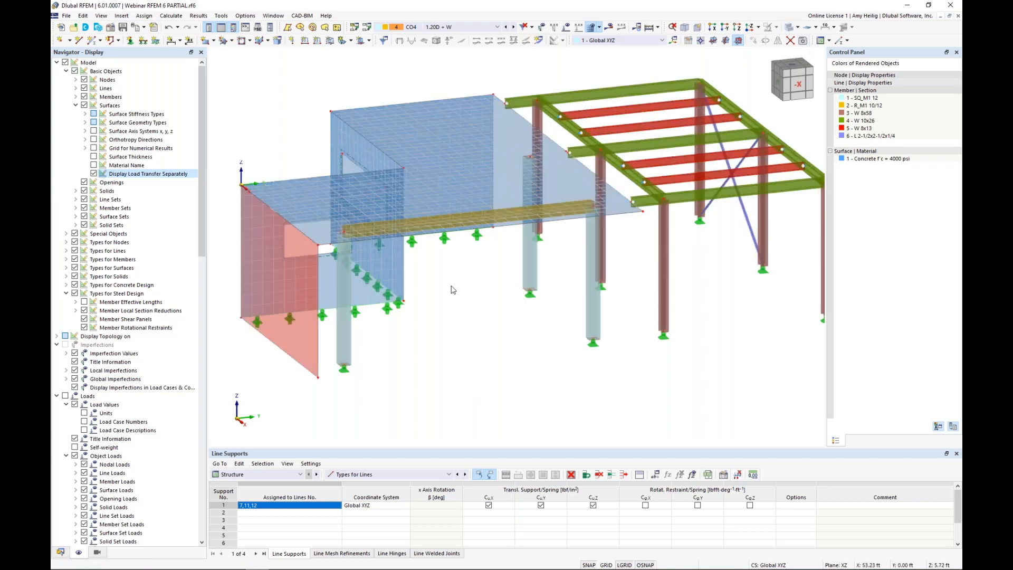
pyautogui.scroll(-2, 452, 289)
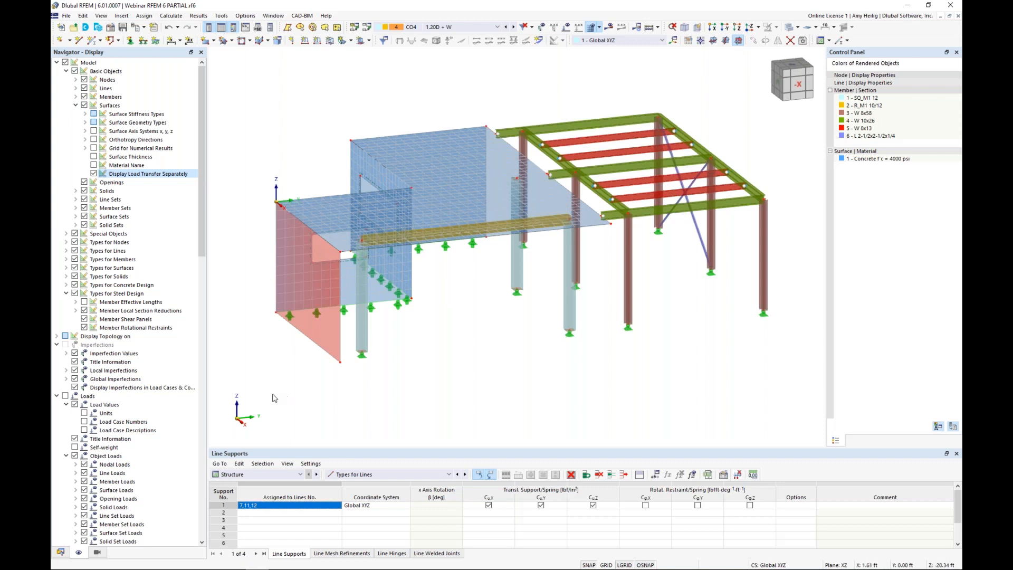
# Step: Activate Member Representatives in the base data of the Webinar RFEM 6 PARTIAL model, keeping the default member properties considered in its wizard
pyautogui.click(62, 552)
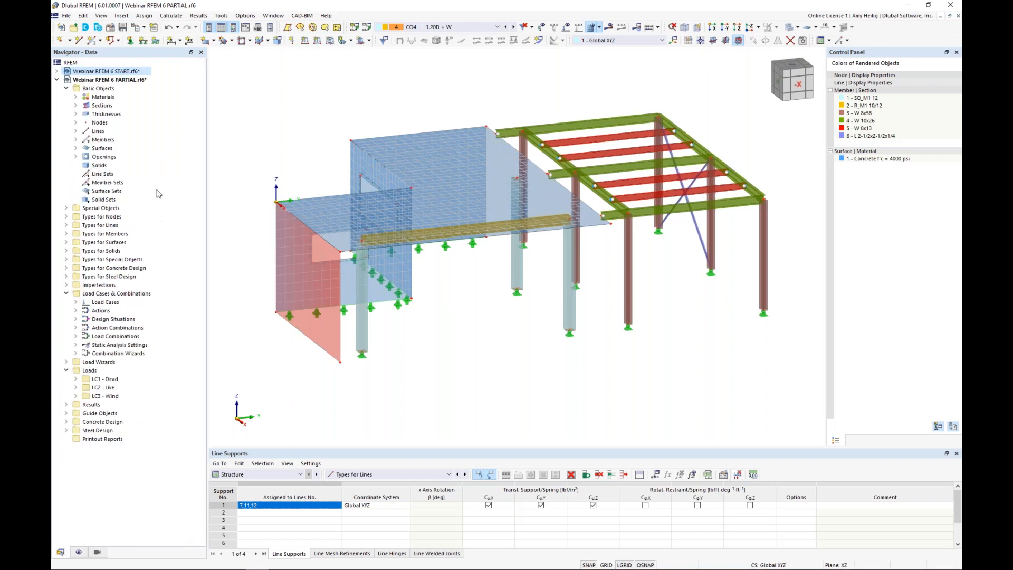
pyautogui.rightClick(129, 81)
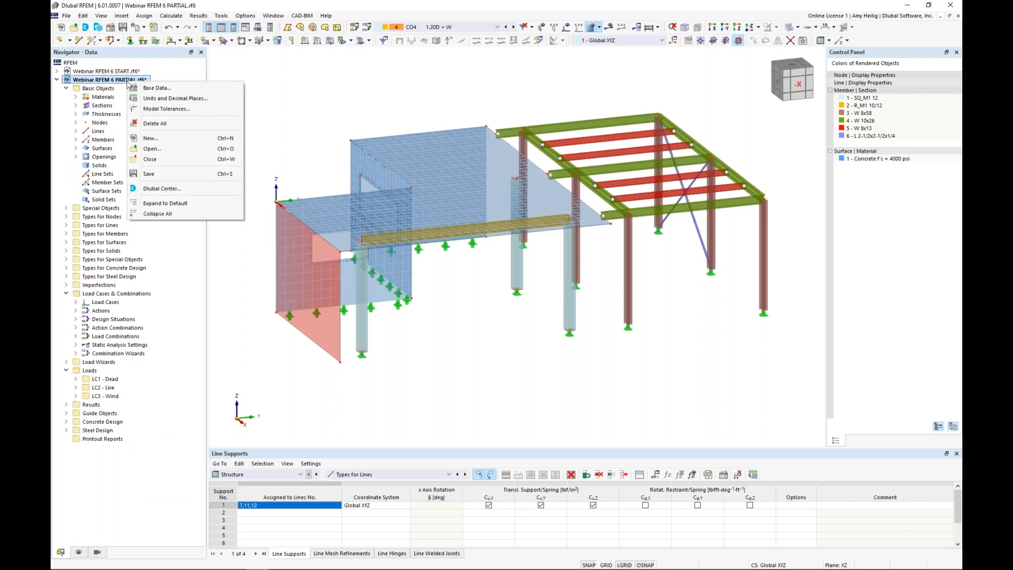
pyautogui.click(150, 91)
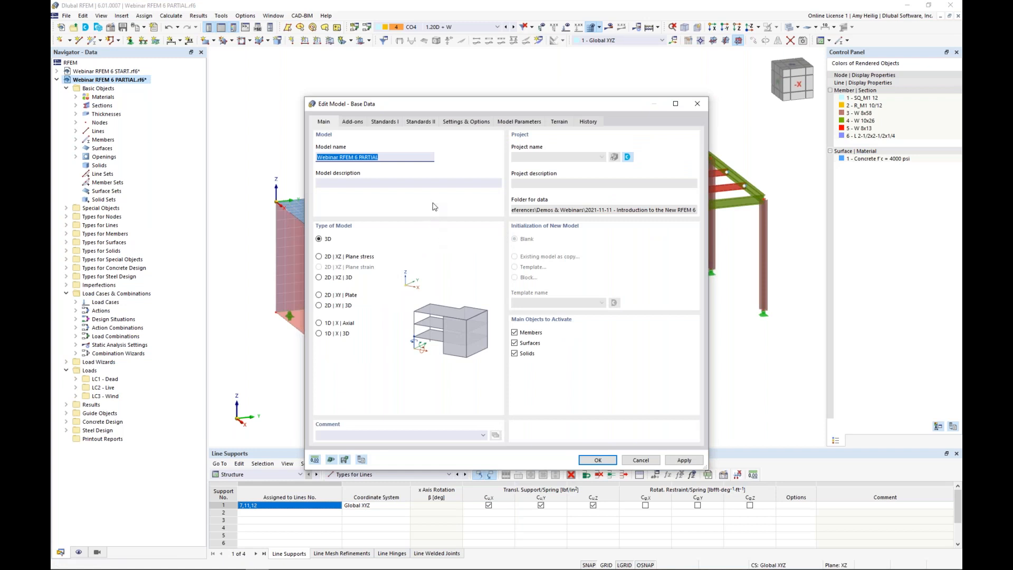
pyautogui.click(467, 122)
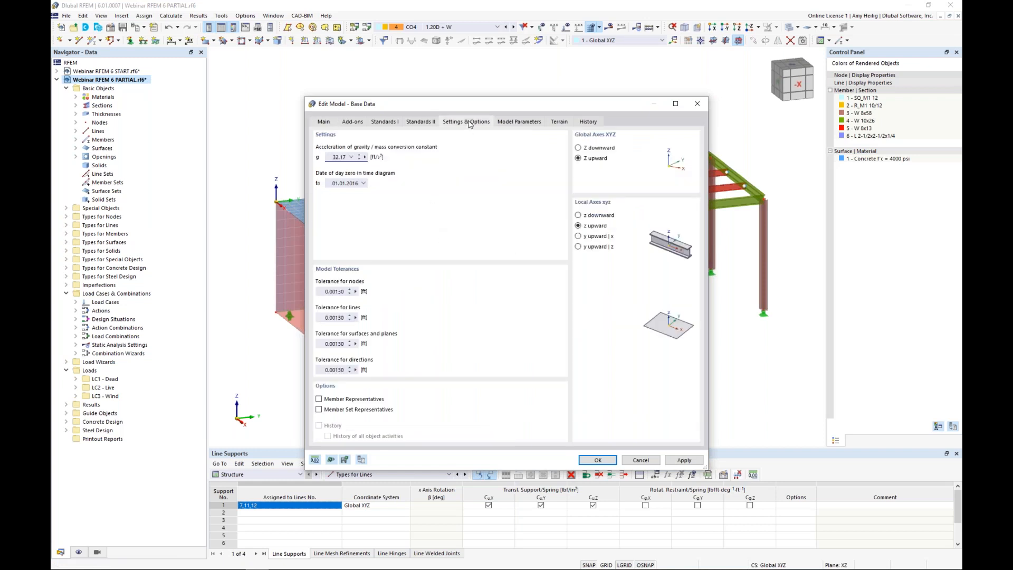
pyautogui.click(318, 399)
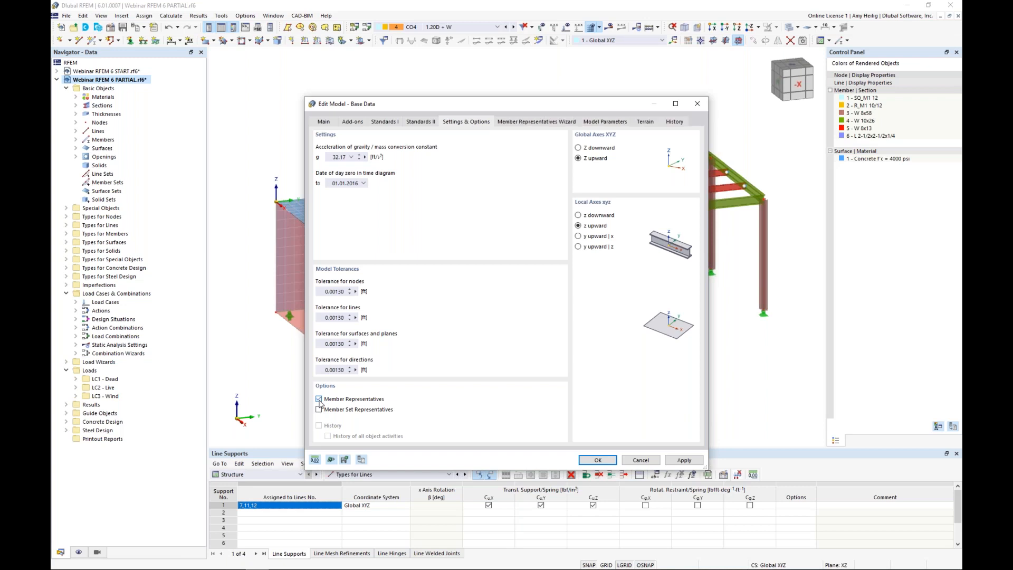
pyautogui.click(545, 123)
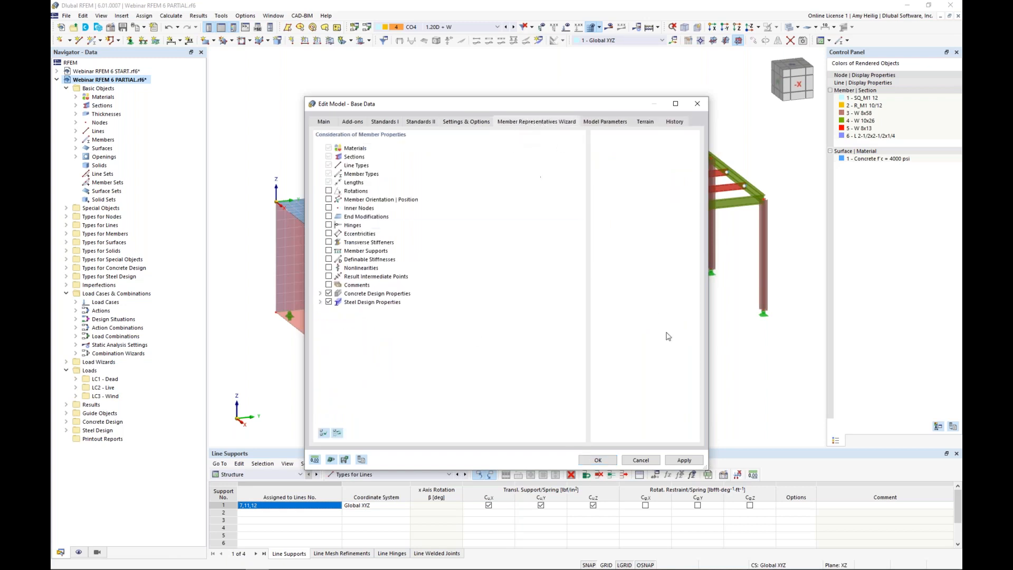
pyautogui.click(598, 461)
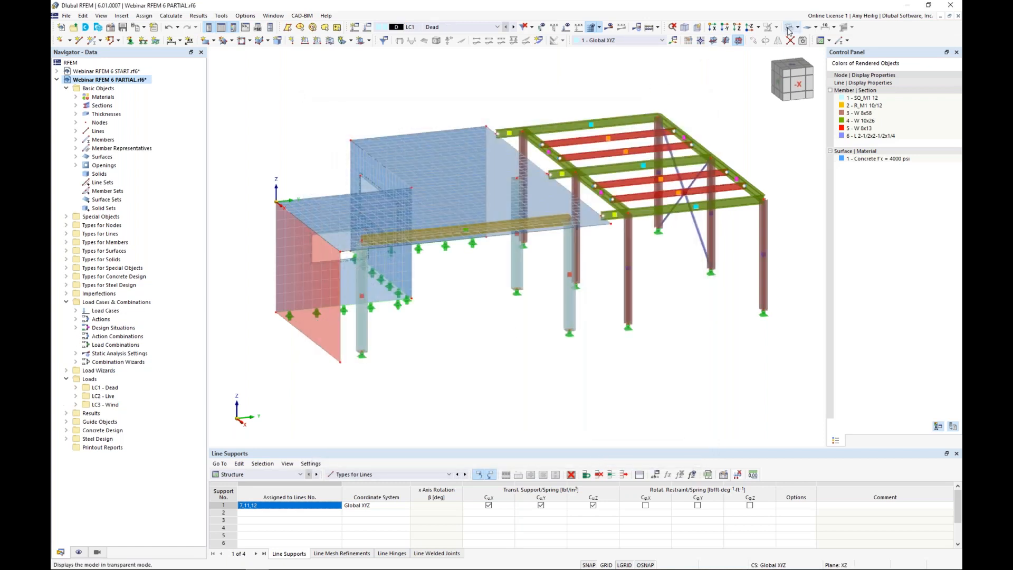
# Step: Show the model as a wireframe and turn off the mesh display
pyautogui.click(789, 30)
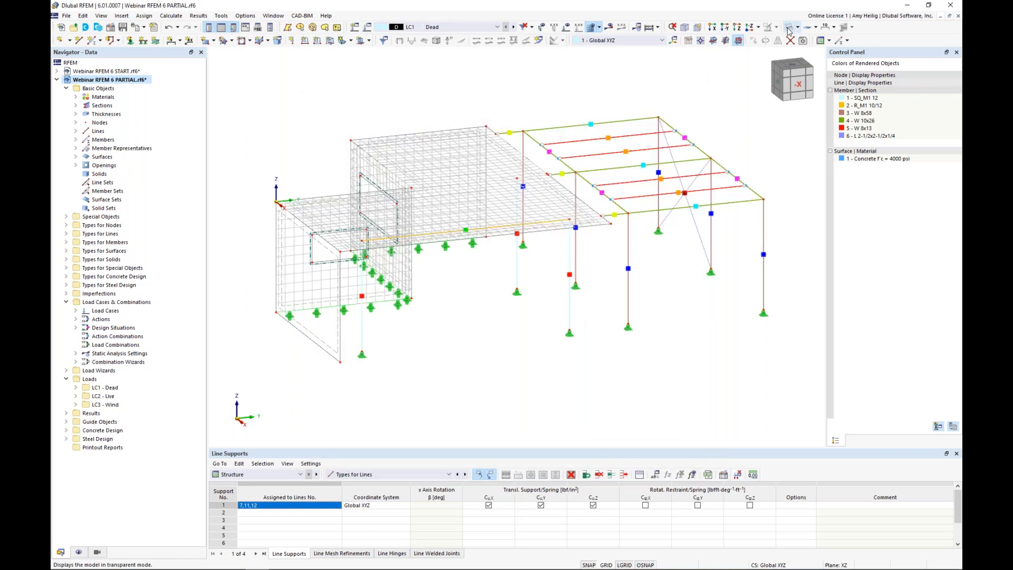
pyautogui.click(79, 551)
pyautogui.scroll(-10, 102, 384)
pyautogui.click(65, 387)
pyautogui.keyDown('ctrl'); pyautogui.moveTo(538, 336); pyautogui.dragTo(508, 342, button='middle'); pyautogui.keyUp('ctrl')
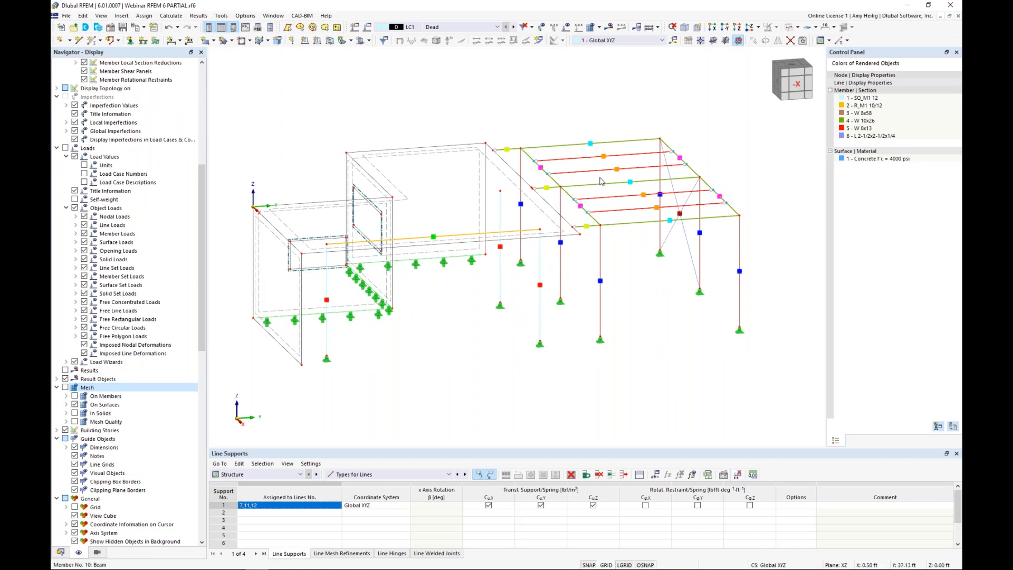
# Step: List the member representatives and examine how they group the structure's members
pyautogui.click(61, 552)
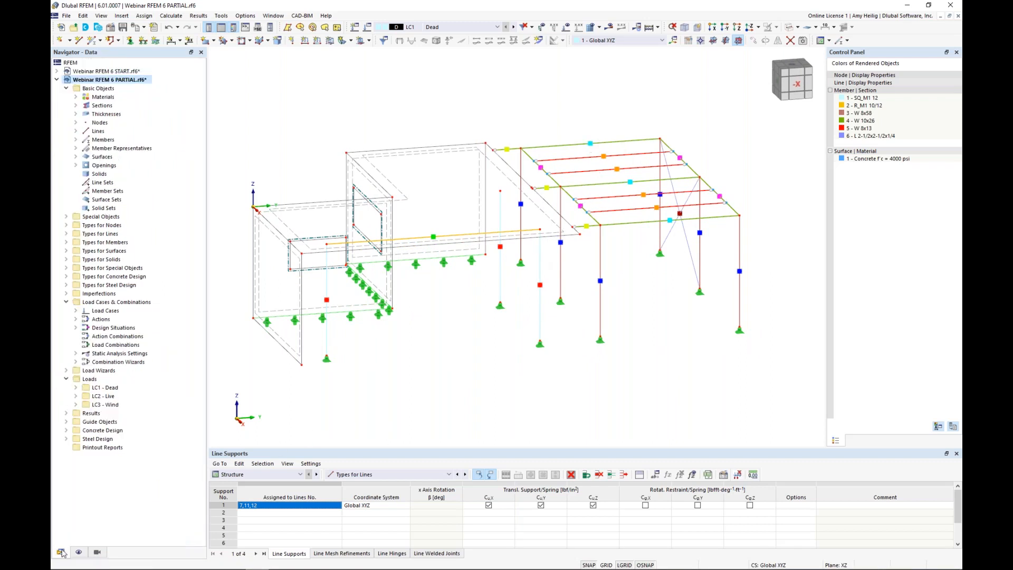
pyautogui.click(75, 148)
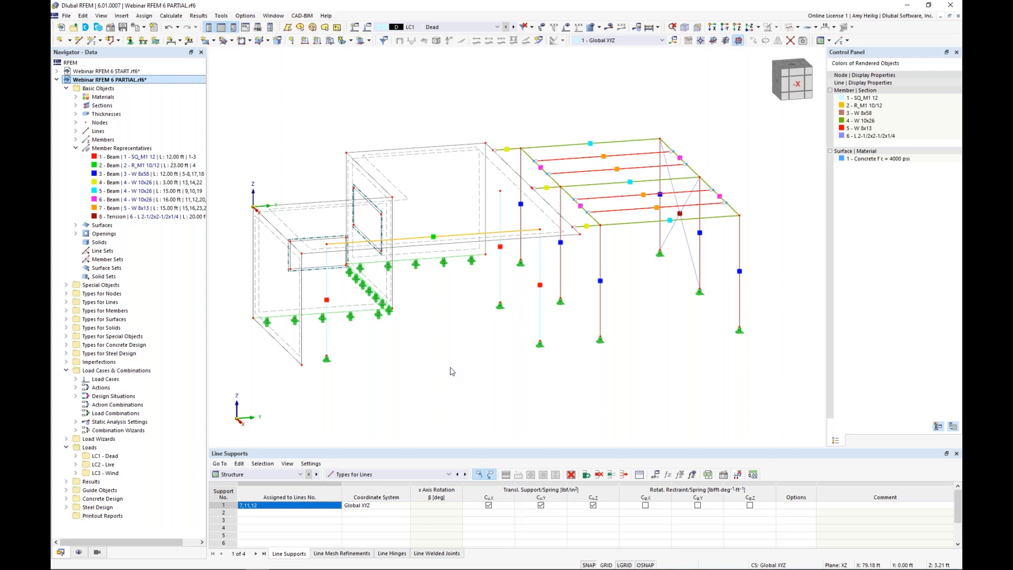
pyautogui.keyDown('ctrl'); pyautogui.moveTo(413, 367); pyautogui.dragTo(392, 352, button='middle'); pyautogui.keyUp('ctrl')
pyautogui.scroll(2, 525, 328)
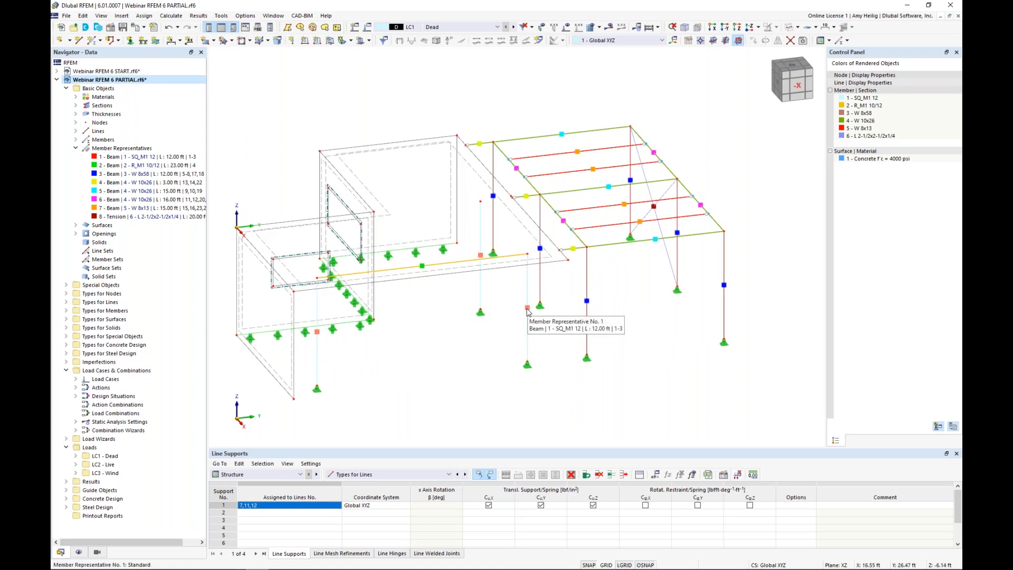
# Step: Activate the concrete design properties for members 1-3 by editing the member representative of the SQ_M1 12 concrete columns
pyautogui.click(528, 311)
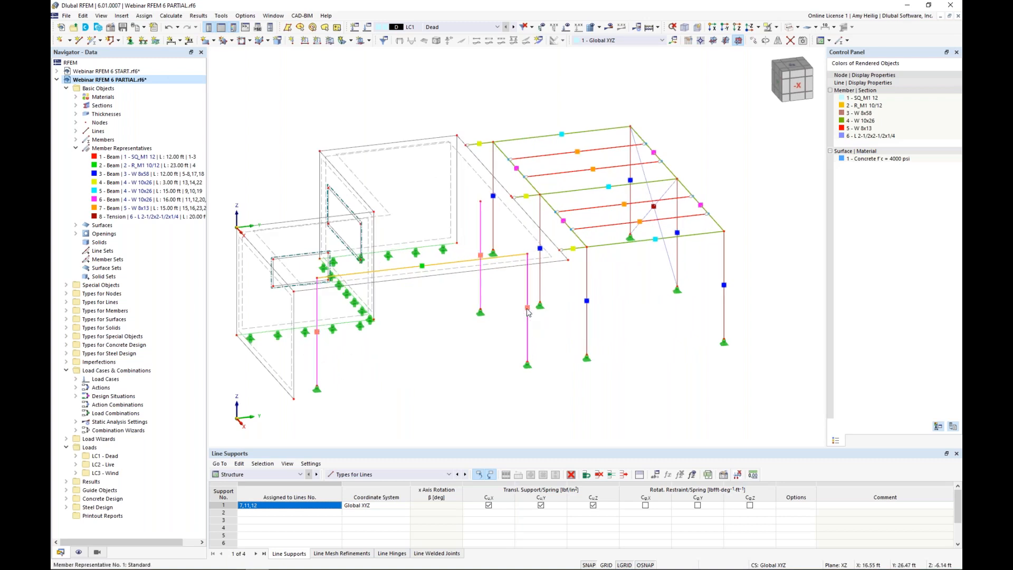
pyautogui.doubleClick(528, 311)
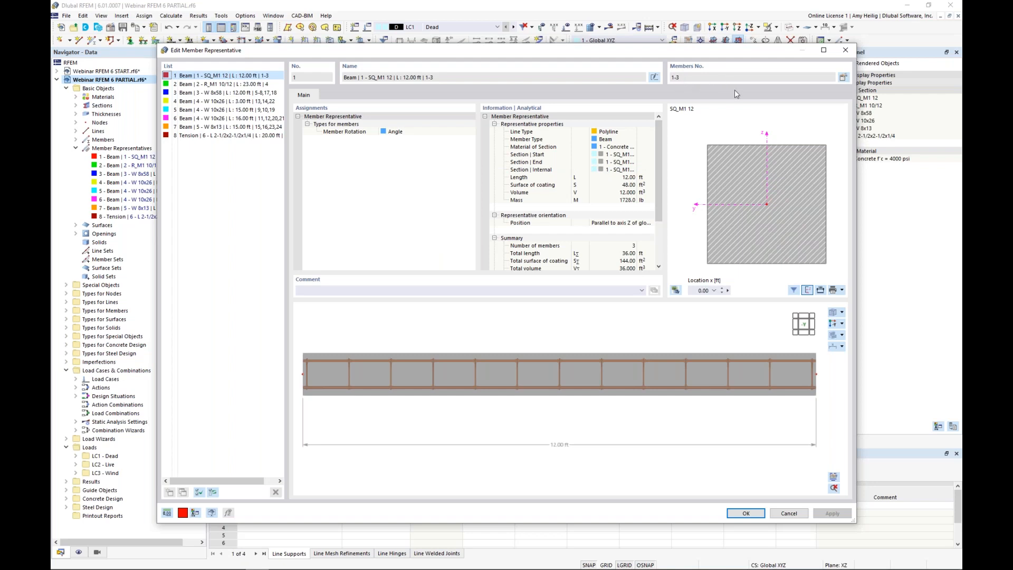
pyautogui.click(843, 78)
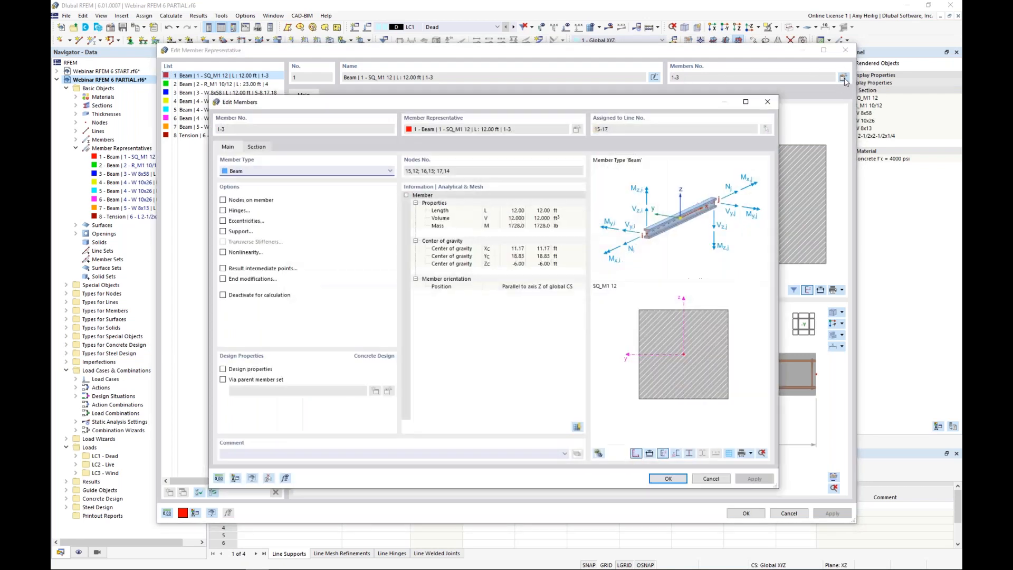
pyautogui.click(223, 369)
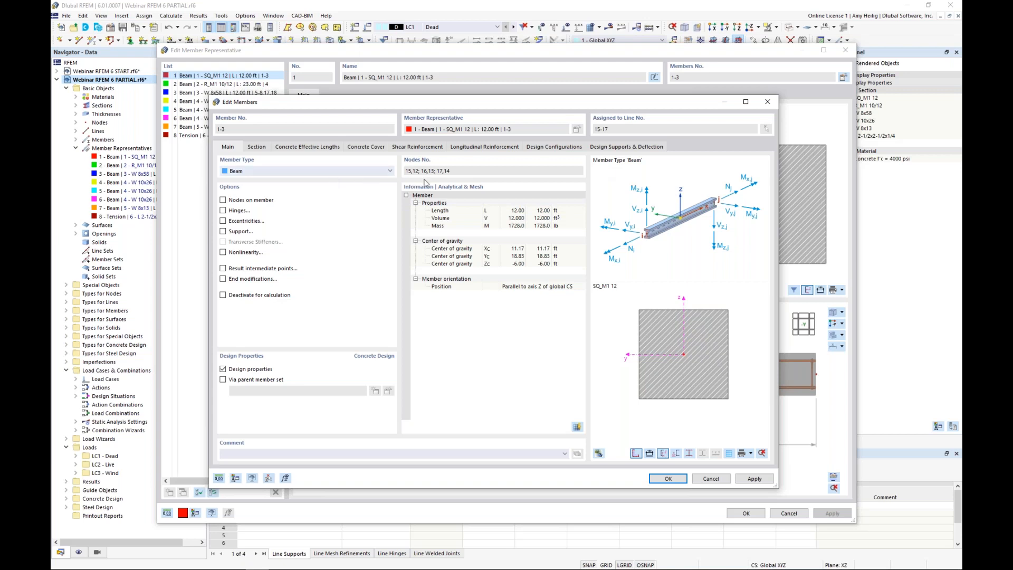
pyautogui.click(667, 478)
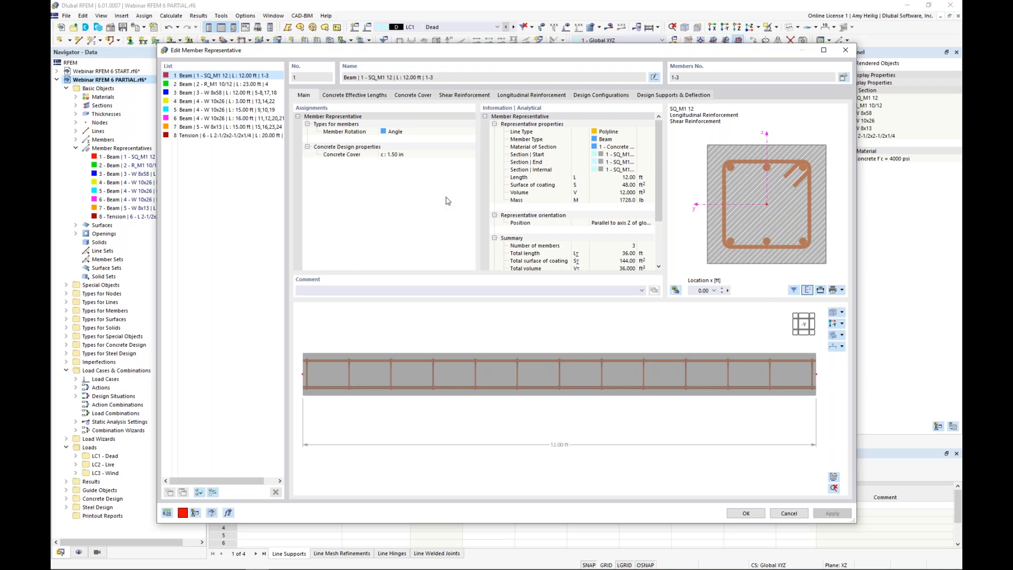
# Step: Examine the columns' concrete cover and shear reinforcement, including the ACI 318-19 reinforcing steel grades available for the stirrup material
pyautogui.click(414, 96)
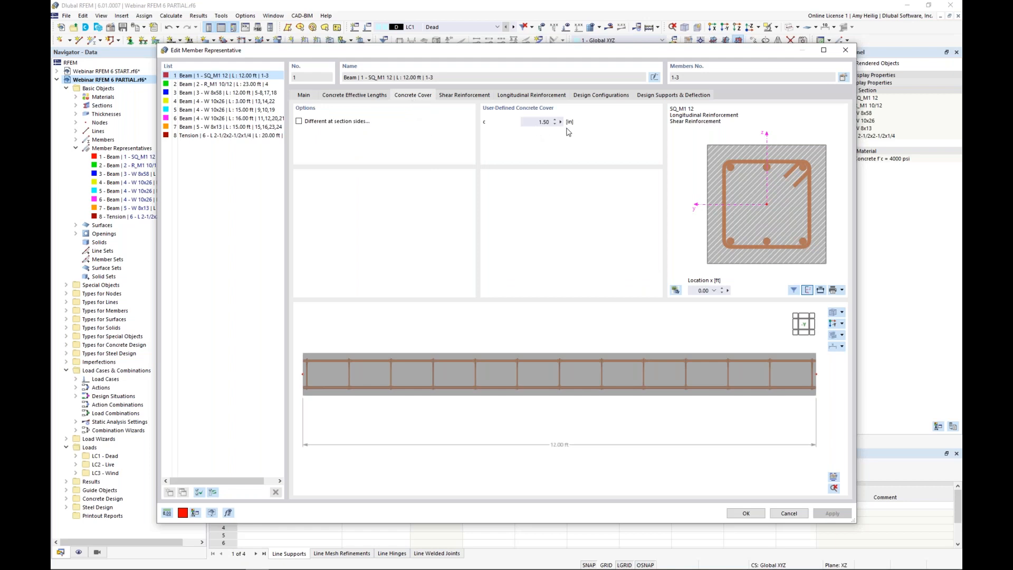
pyautogui.click(463, 97)
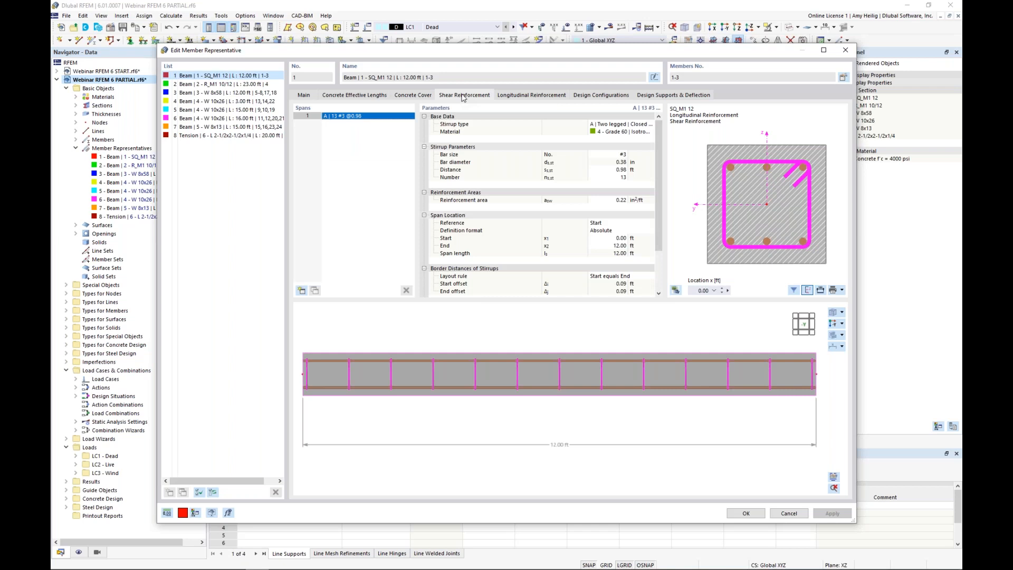
pyautogui.click(618, 133)
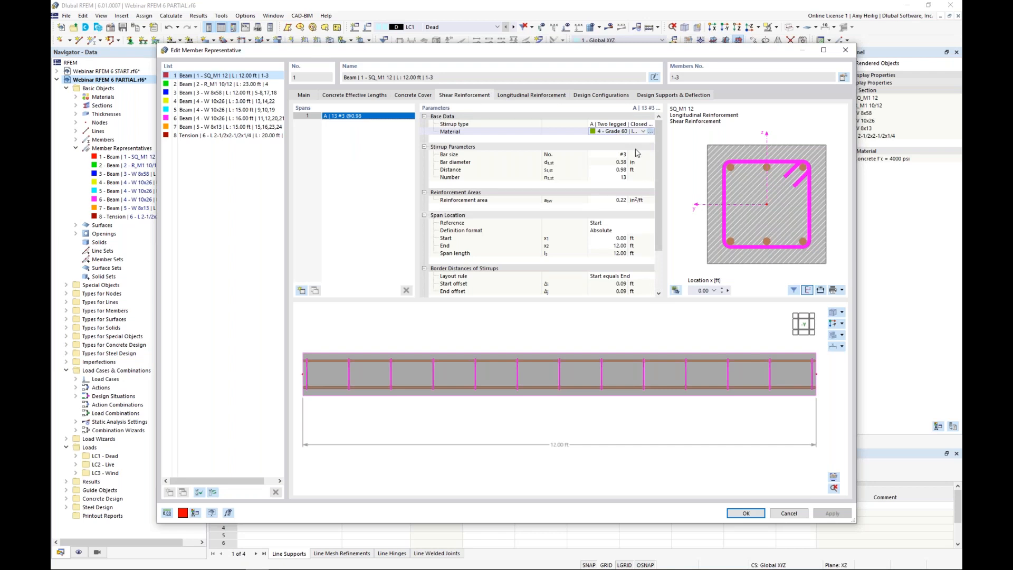
pyautogui.click(651, 132)
pyautogui.click(630, 121)
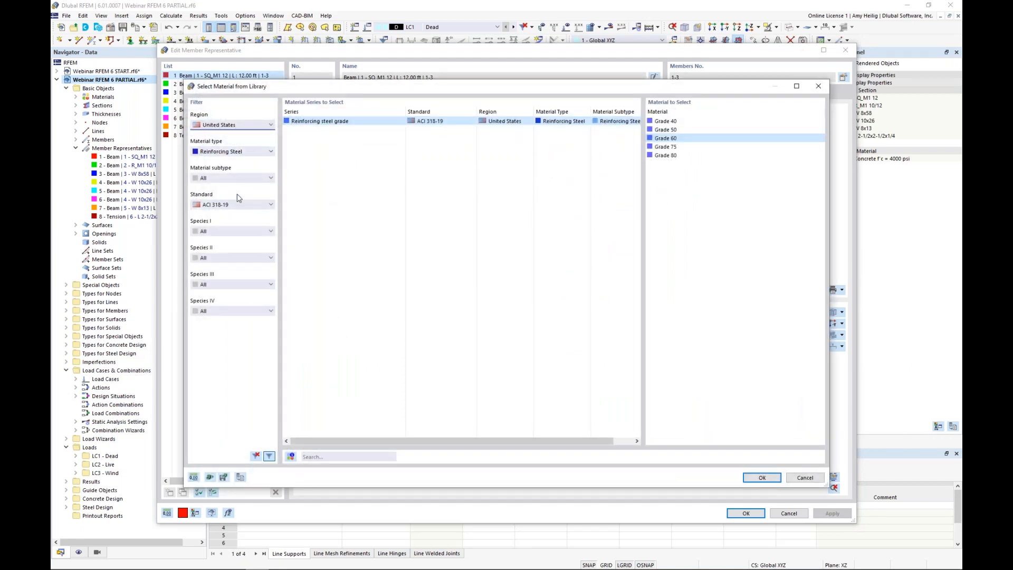
pyautogui.click(237, 153)
pyautogui.click(306, 224)
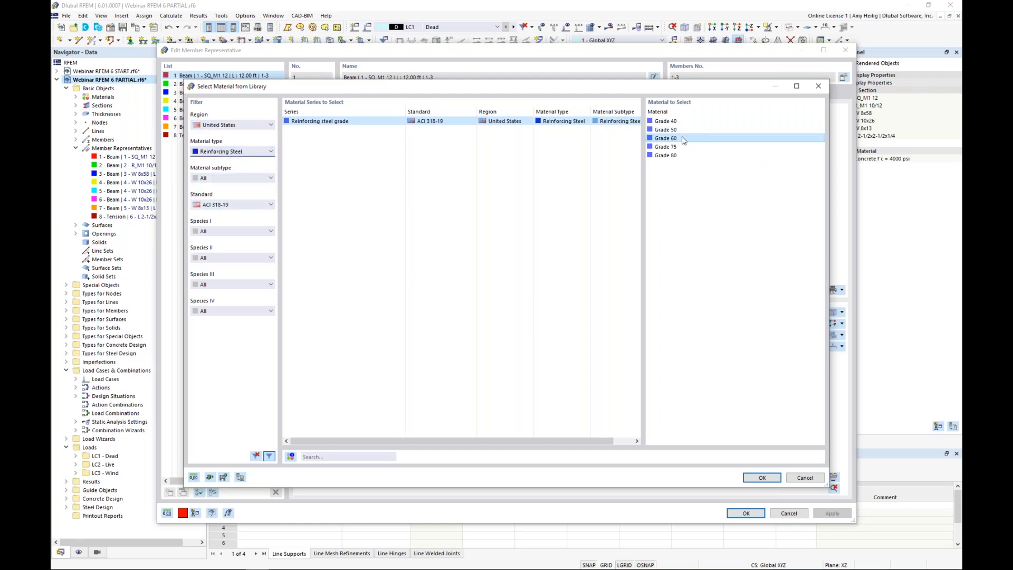
pyautogui.click(797, 479)
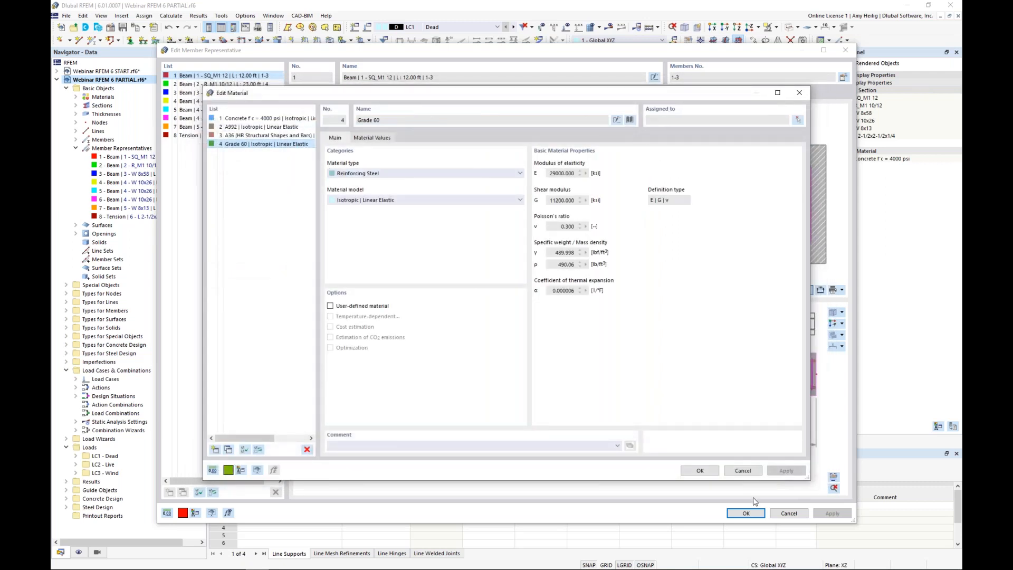
pyautogui.click(743, 470)
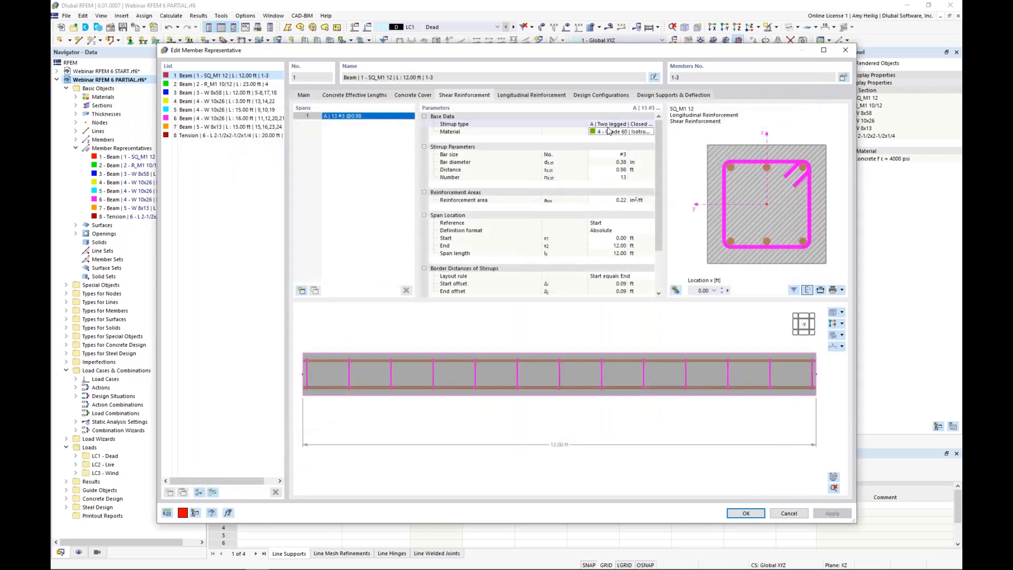
# Step: Set the columns' stirrups to bar size #4 with a spacing of 0.75 ft
pyautogui.click(615, 154)
pyautogui.click(623, 154)
pyautogui.click(614, 203)
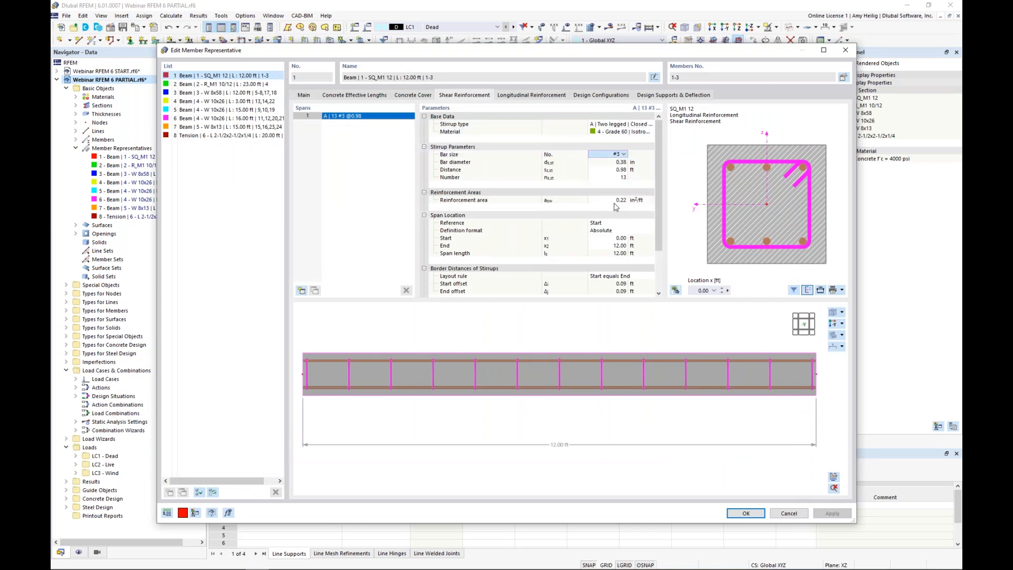
pyautogui.click(619, 170)
pyautogui.write('0.75')
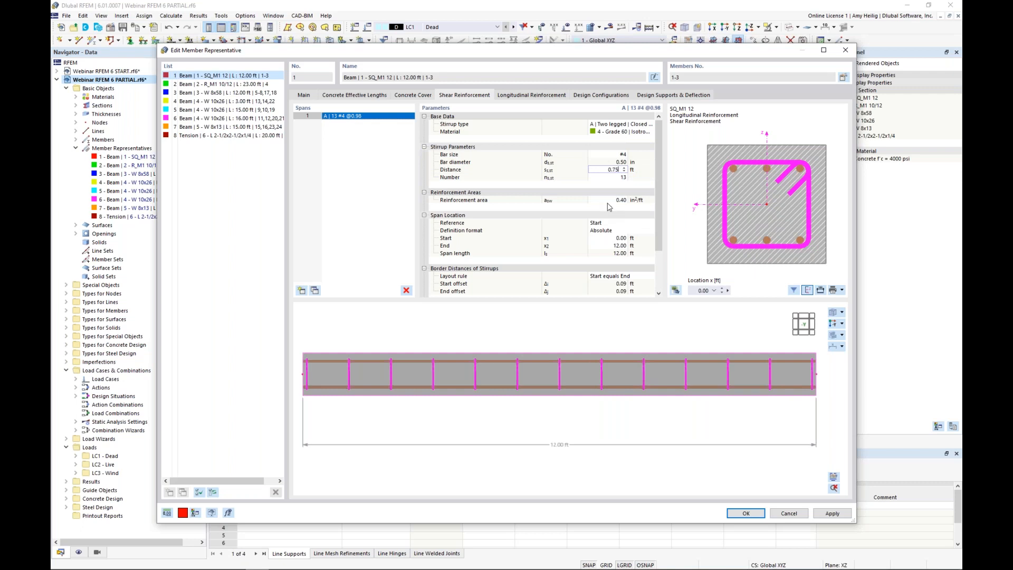
pyautogui.press('Tab')
pyautogui.keyDown('ctrl'); pyautogui.moveTo(681, 372); pyautogui.dragTo(669, 410, button='middle'); pyautogui.keyUp('ctrl')
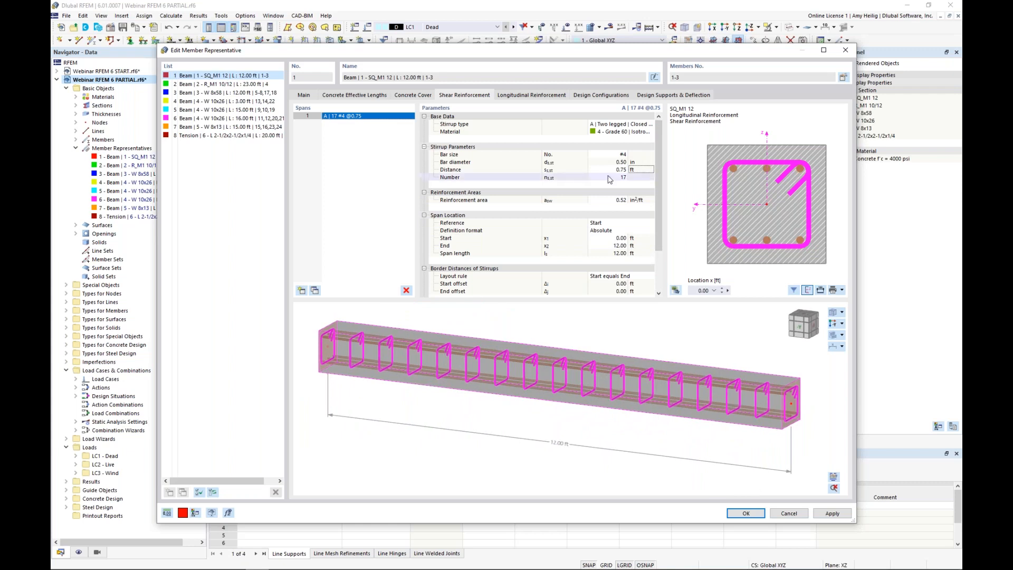
# Step: Define the columns' longitudinal reinforcement as uniformly surrounding, with 8 bars of size #7
pyautogui.click(522, 95)
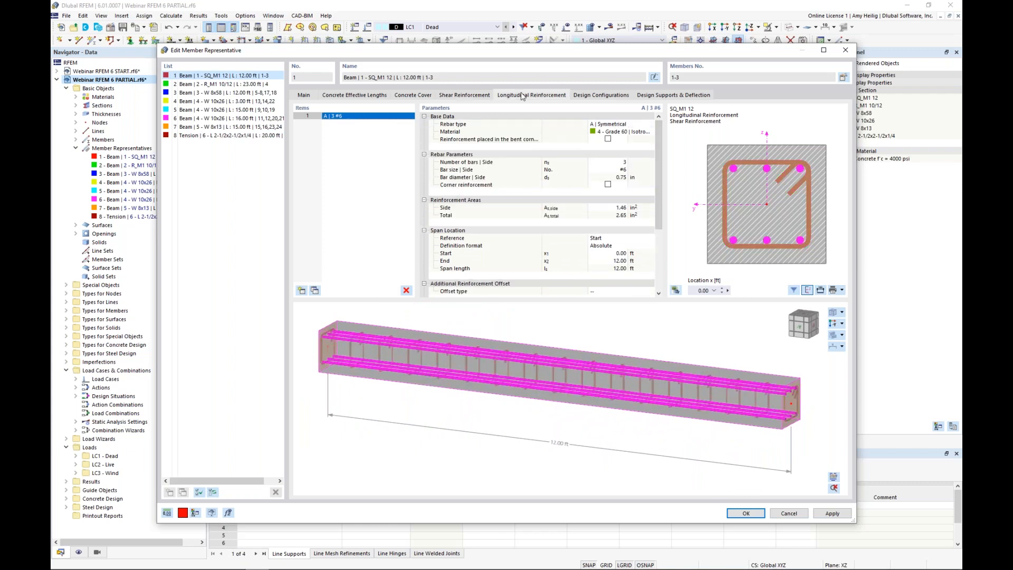
pyautogui.click(633, 124)
pyautogui.click(650, 125)
pyautogui.click(647, 148)
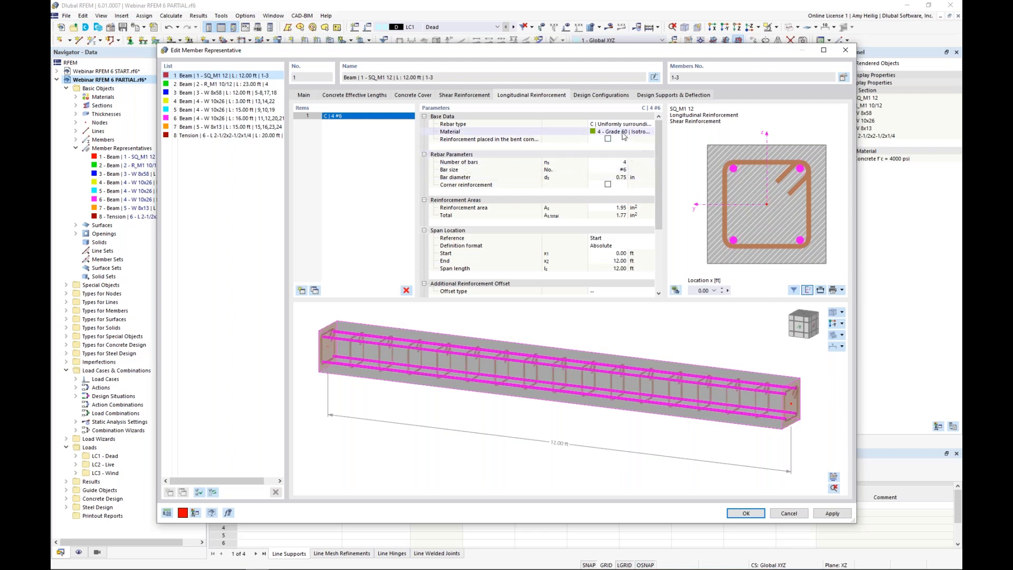
pyautogui.click(617, 162)
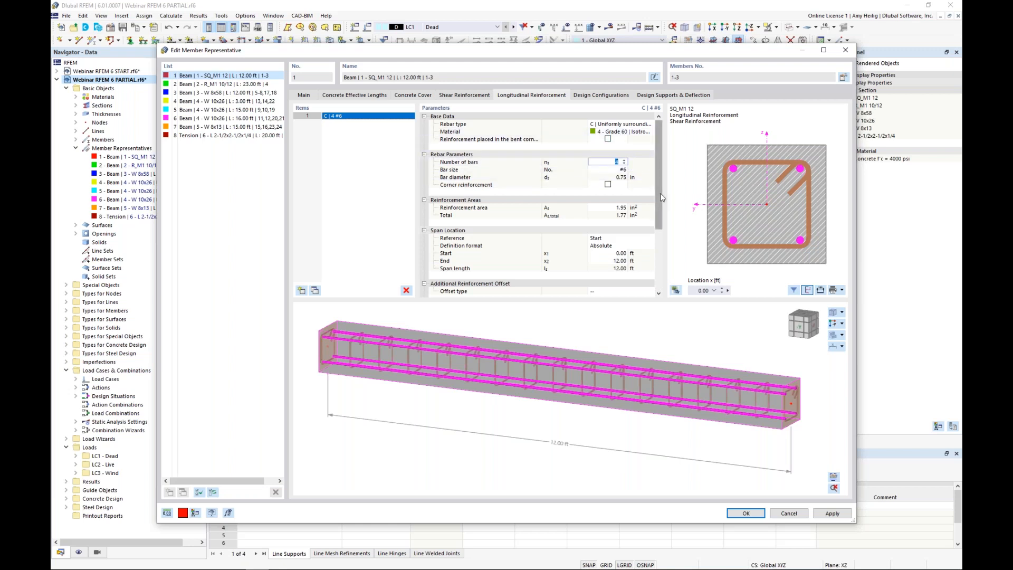
pyautogui.press('Return')
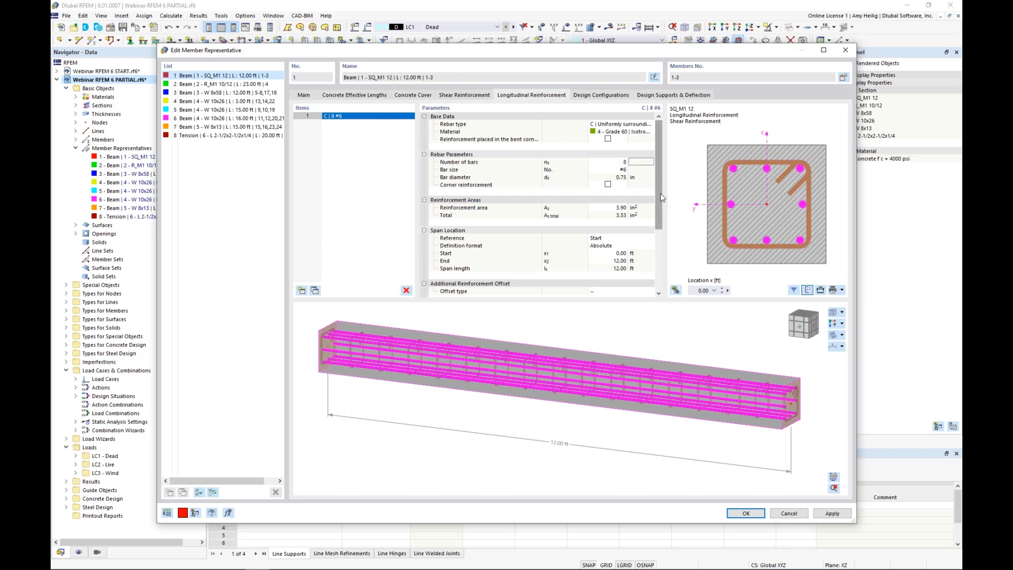
pyautogui.click(623, 170)
pyautogui.click(627, 244)
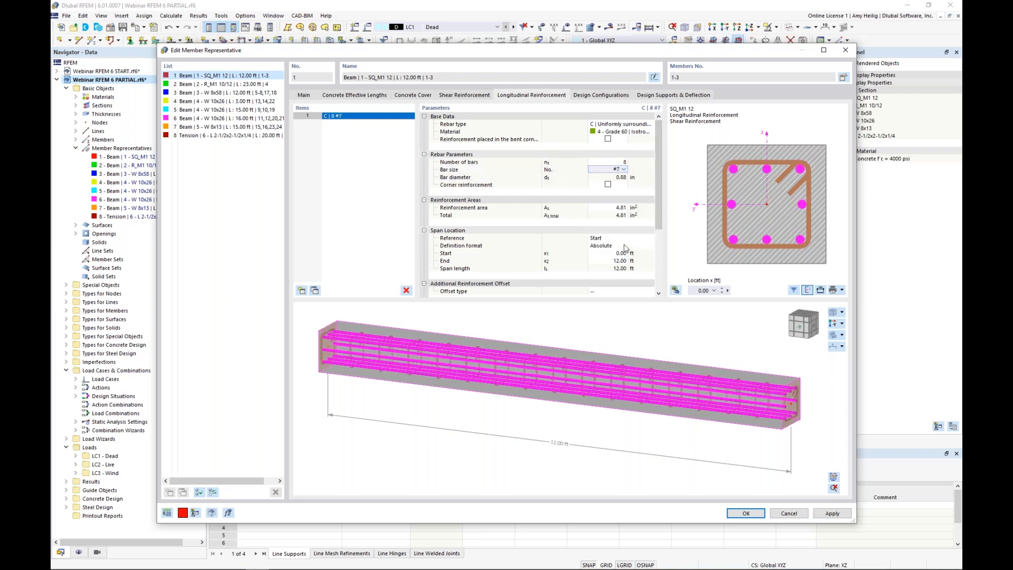
pyautogui.keyDown('ctrl'); pyautogui.moveTo(742, 371); pyautogui.dragTo(676, 361, button='middle'); pyautogui.keyUp('ctrl')
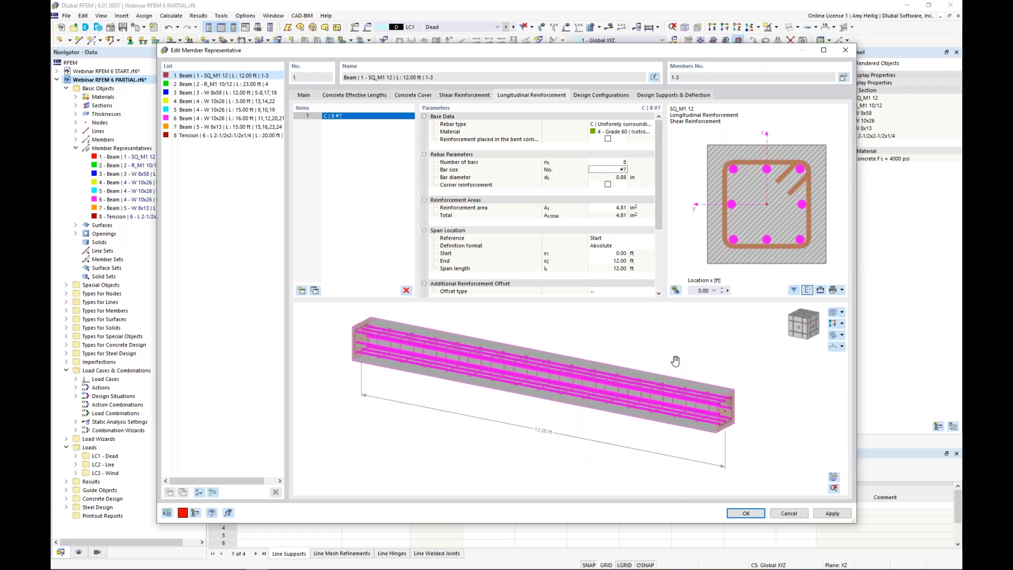
# Step: Review the default ACI 318 strength and serviceability configurations and accept the column representative's settings
pyautogui.click(610, 98)
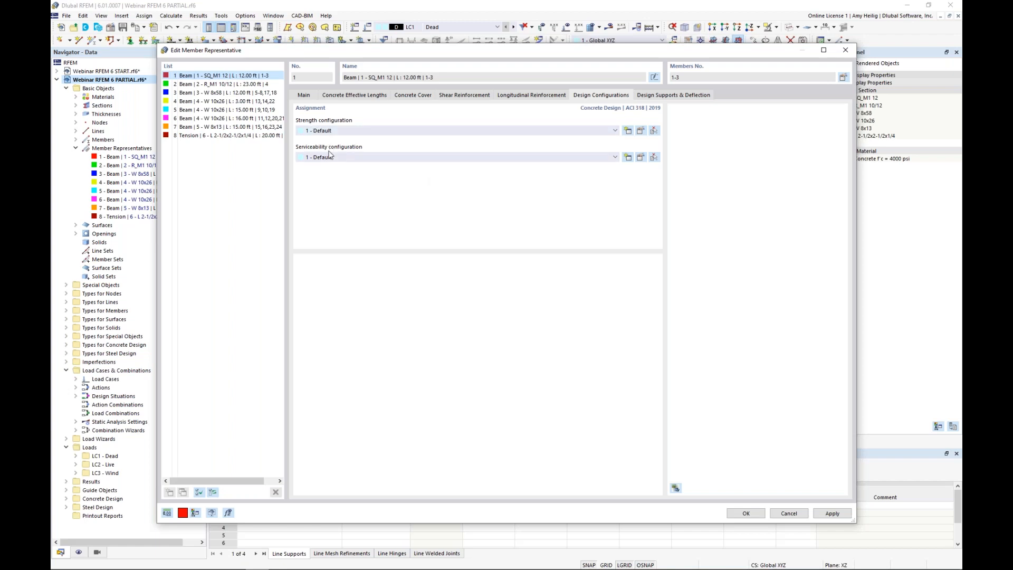
pyautogui.click(640, 132)
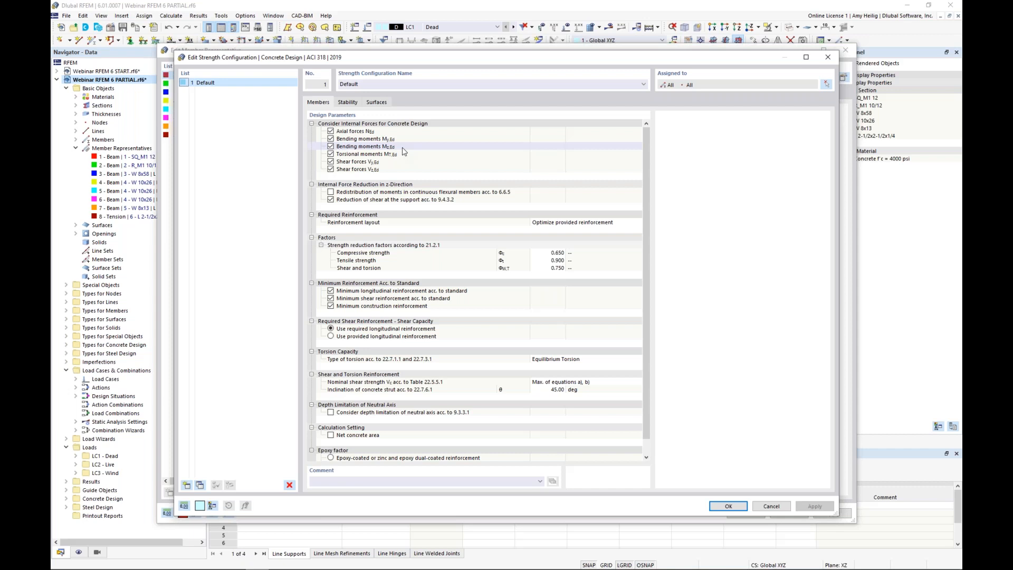
pyautogui.click(770, 508)
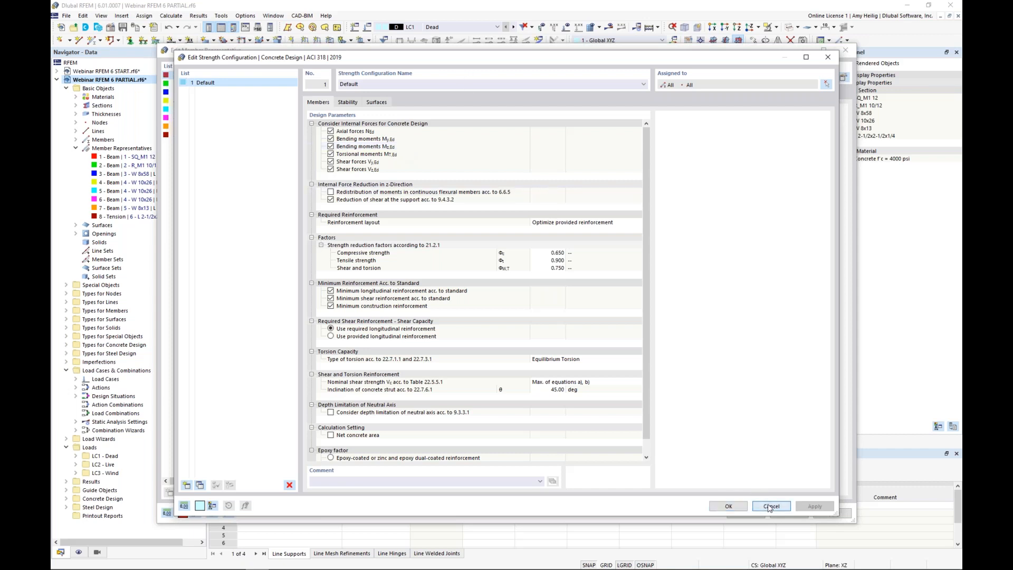
pyautogui.click(640, 158)
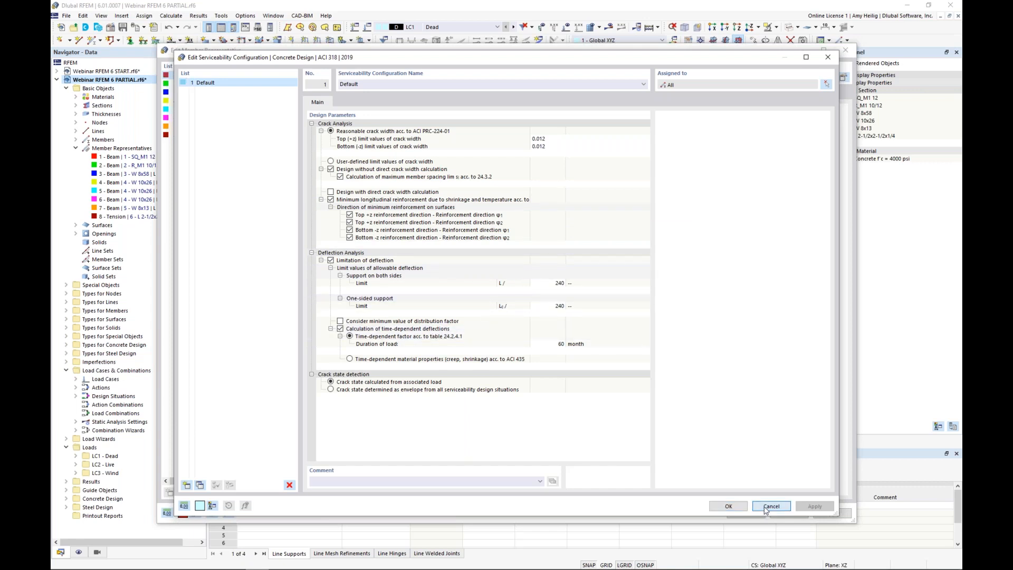
pyautogui.click(727, 506)
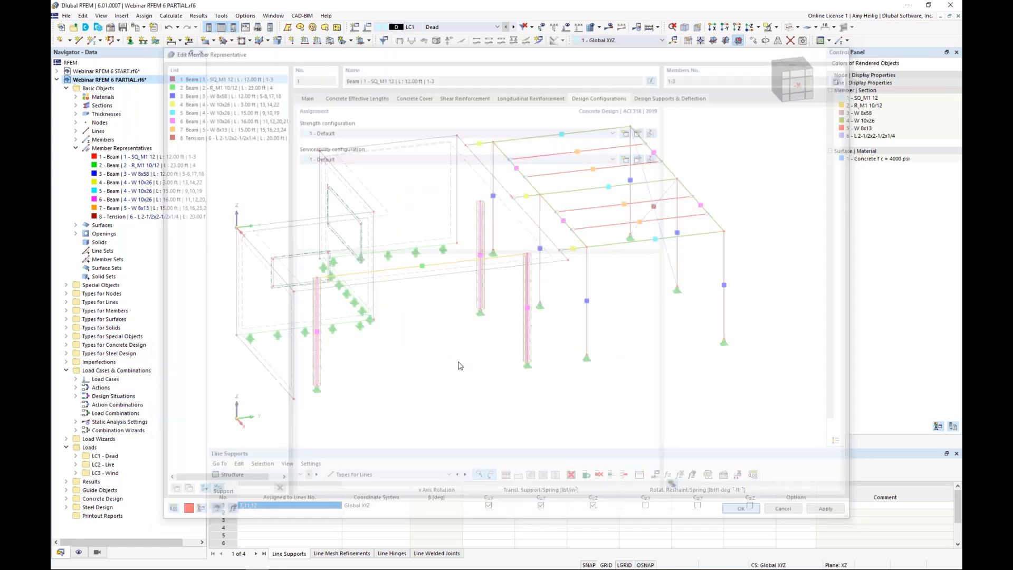
# Step: Activate the steel design properties for members 11, 12, 20 and 21 through the 16 ft W 10x26 member representative
pyautogui.scroll(3, 459, 365)
pyautogui.keyDown('ctrl'); pyautogui.moveTo(547, 334); pyautogui.dragTo(526, 224, button='middle'); pyautogui.keyUp('ctrl')
pyautogui.scroll(3, 580, 237)
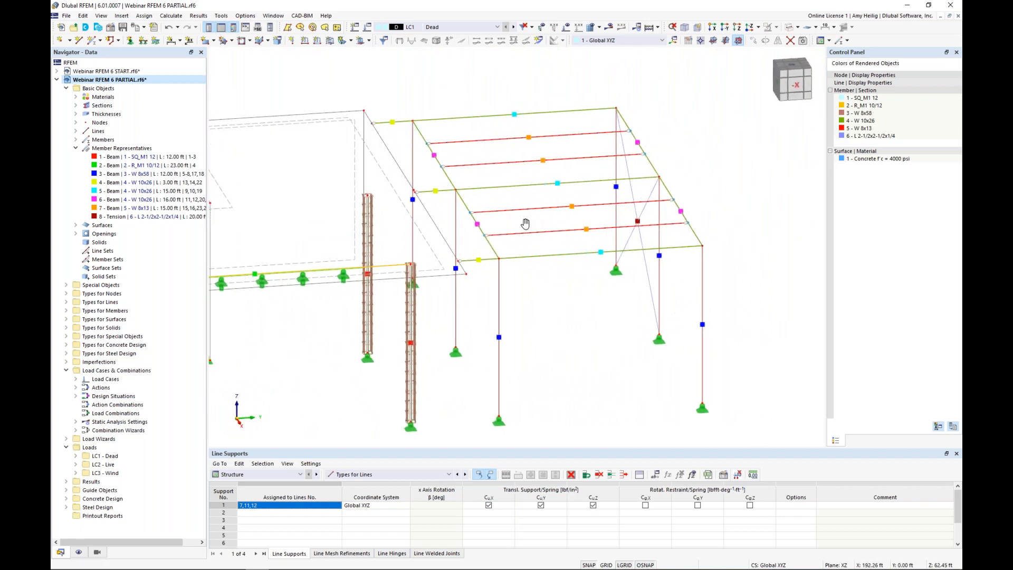
pyautogui.doubleClick(478, 226)
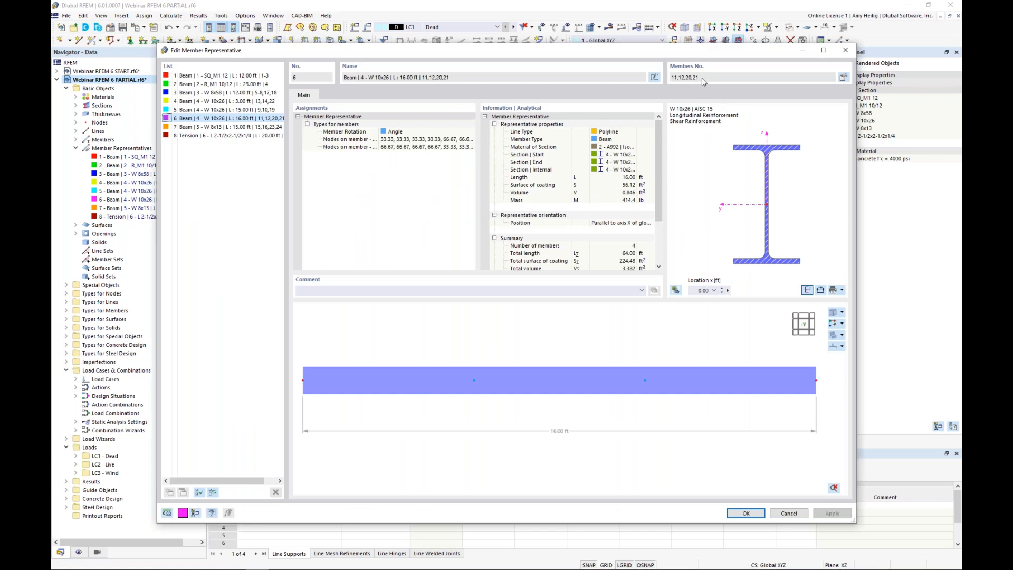
pyautogui.click(843, 78)
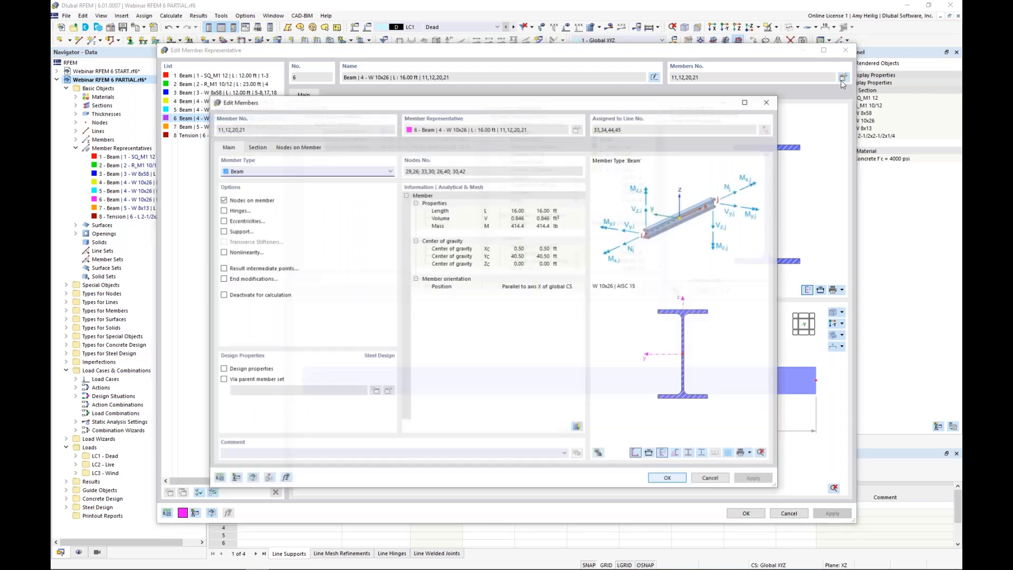
pyautogui.click(267, 368)
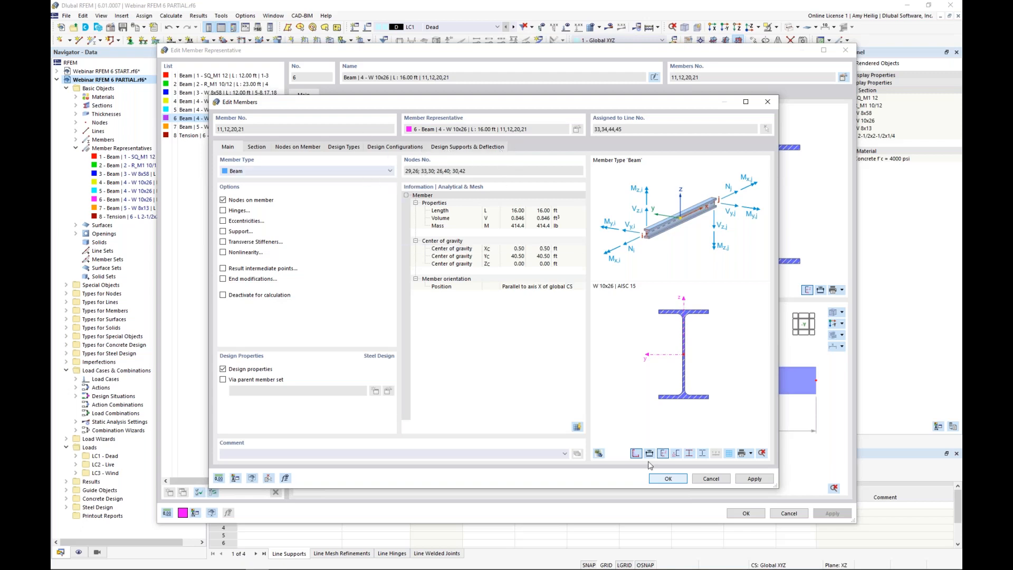
pyautogui.click(667, 479)
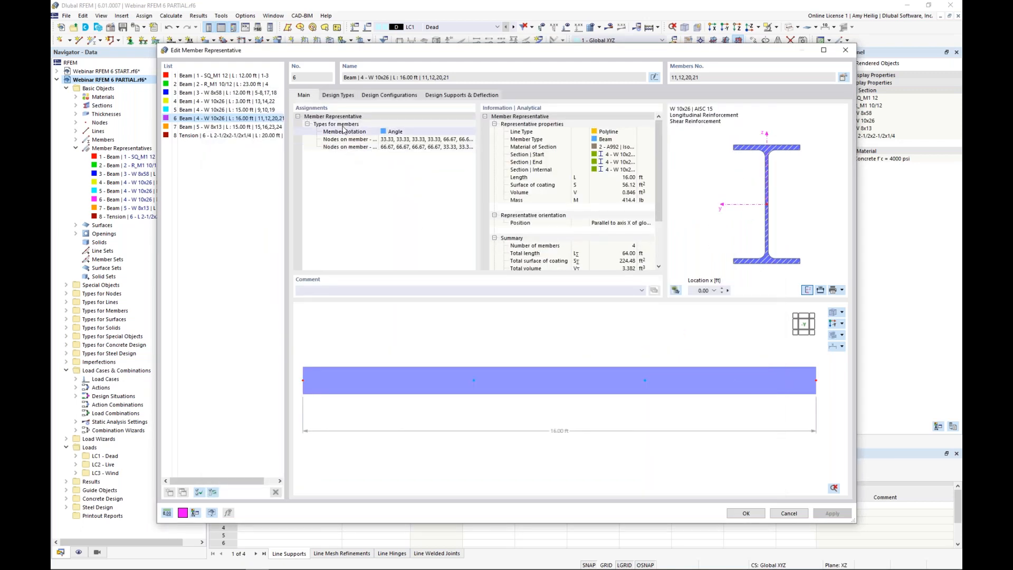
# Step: Create new effective lengths for the 16 ft W 10x26 beams, with intermediate nodes imported from member 11
pyautogui.click(344, 96)
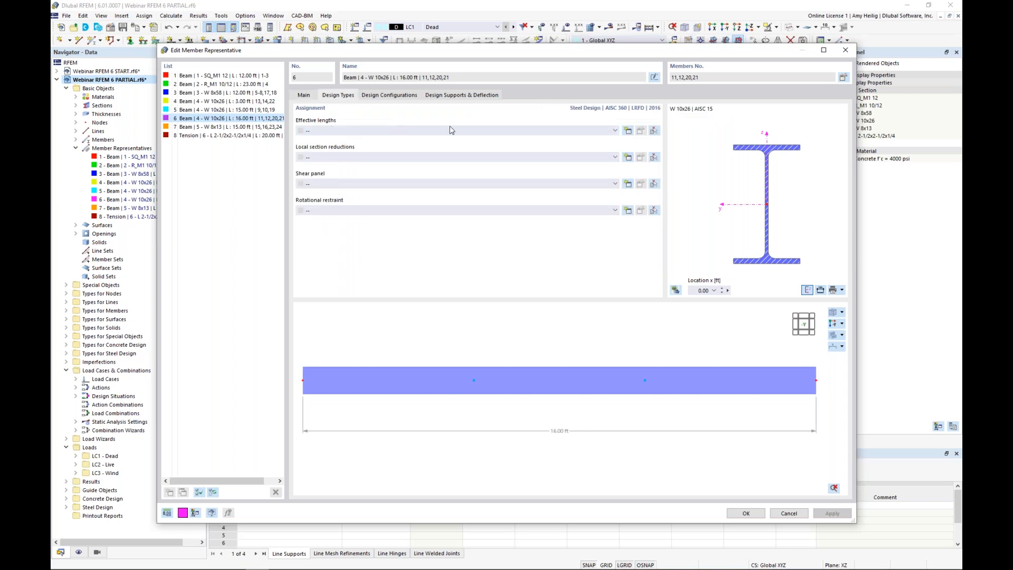
pyautogui.click(628, 131)
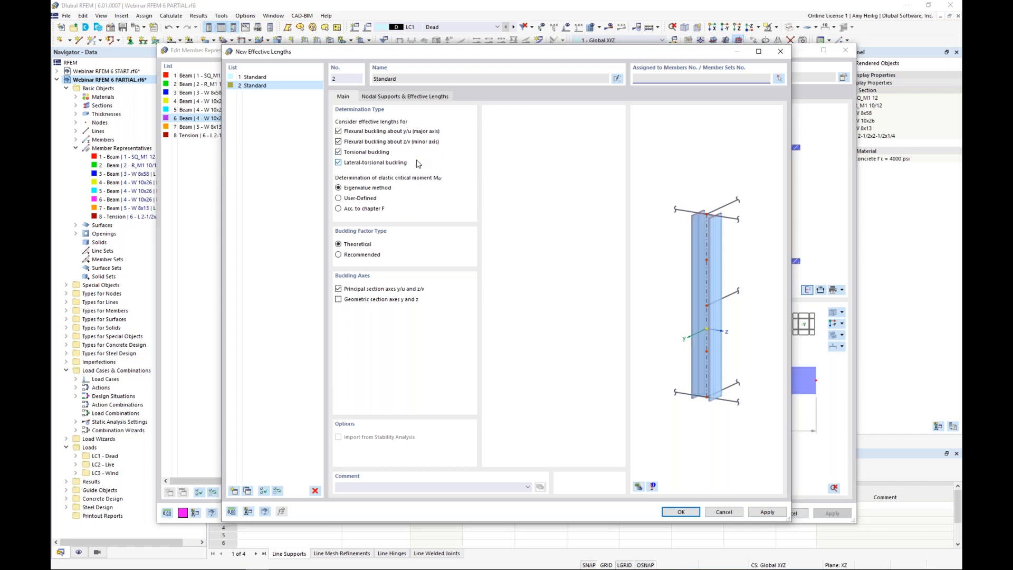
pyautogui.click(412, 100)
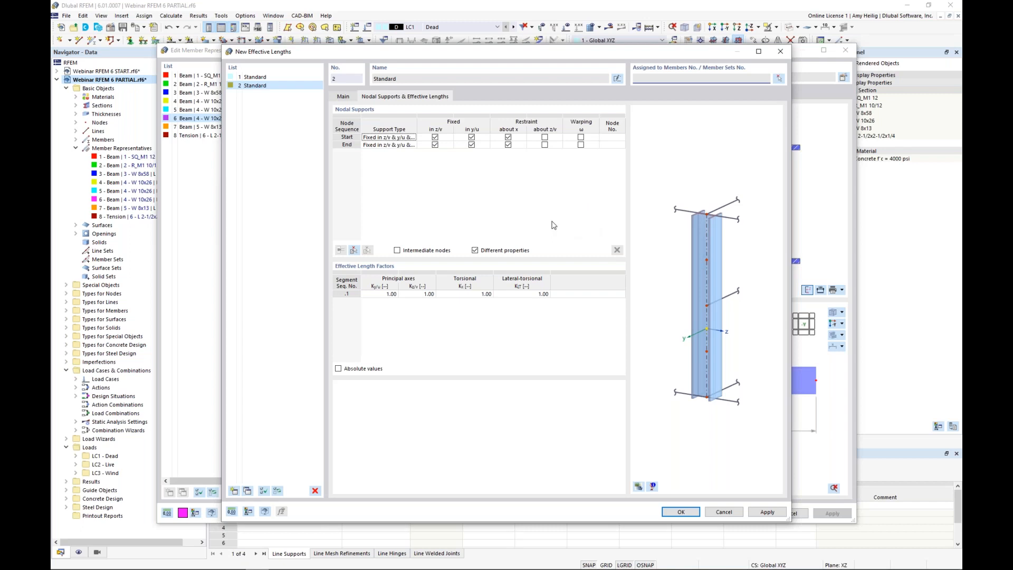
pyautogui.click(397, 251)
pyautogui.click(352, 251)
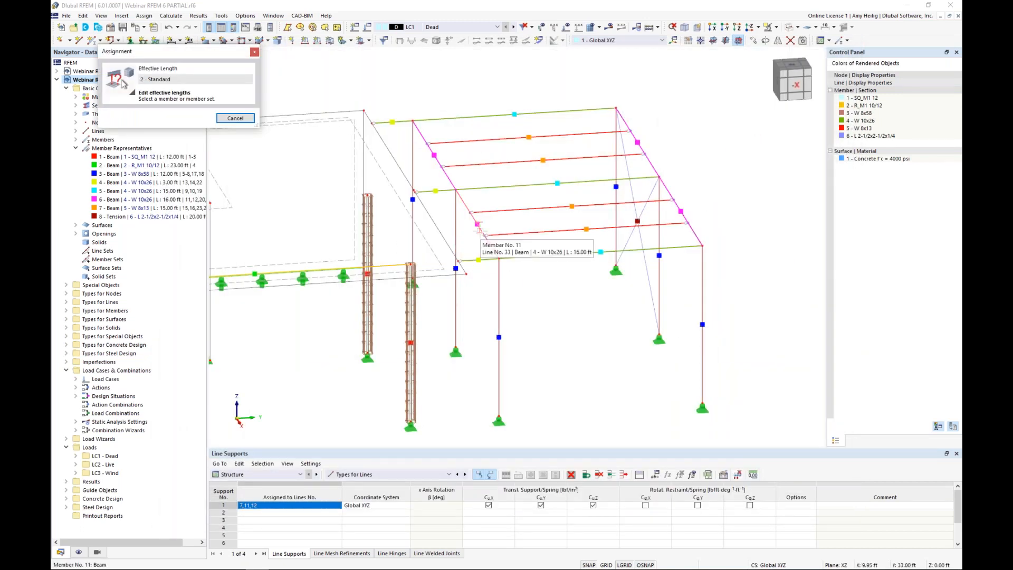
pyautogui.scroll(1, 478, 230)
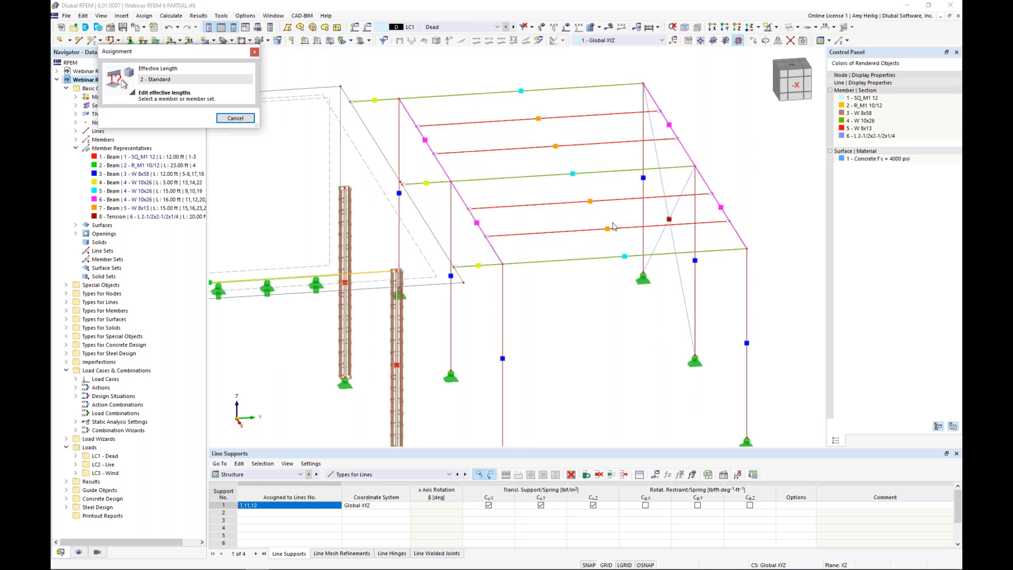
pyautogui.click(478, 224)
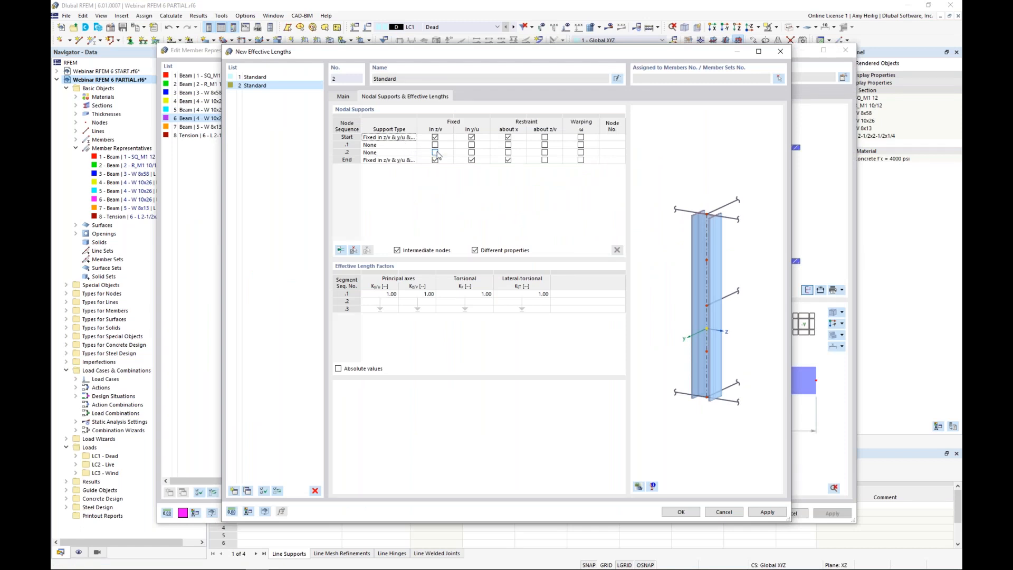
# Step: Fix both intermediate nodes of the new effective lengths in y/u and check the eccentricity type options, keeping None
pyautogui.click(471, 145)
pyautogui.click(472, 152)
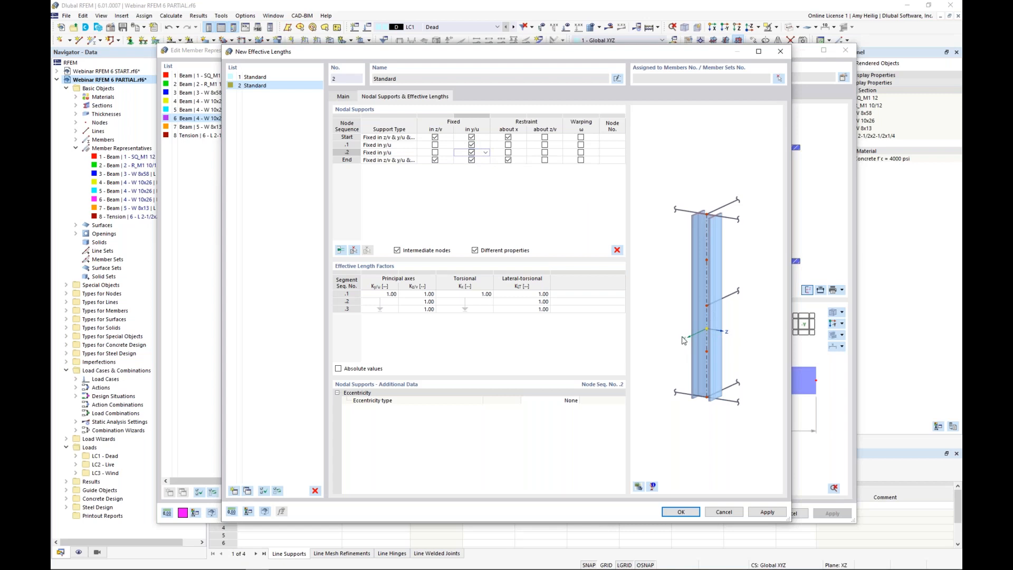
pyautogui.click(572, 400)
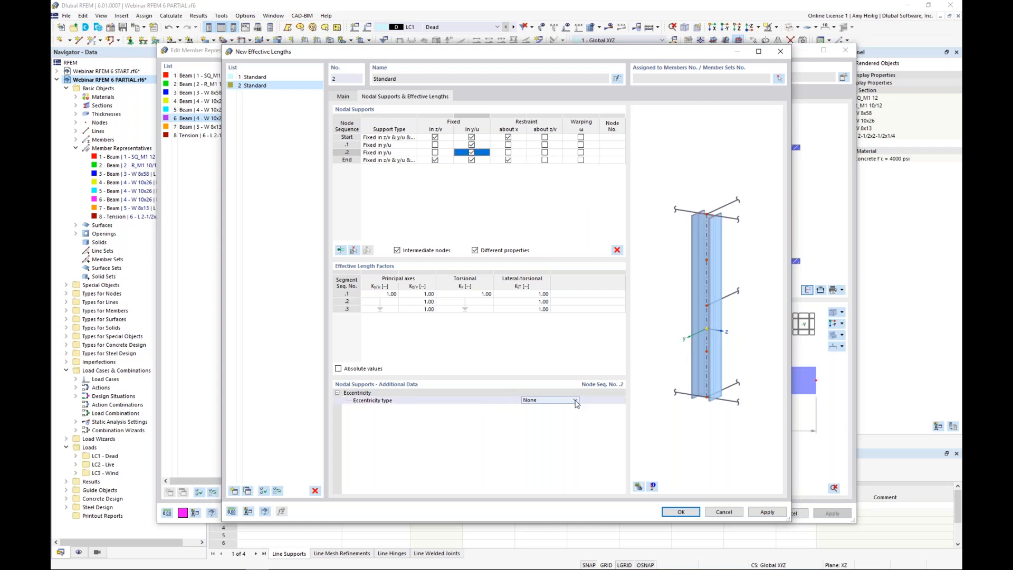
pyautogui.click(575, 401)
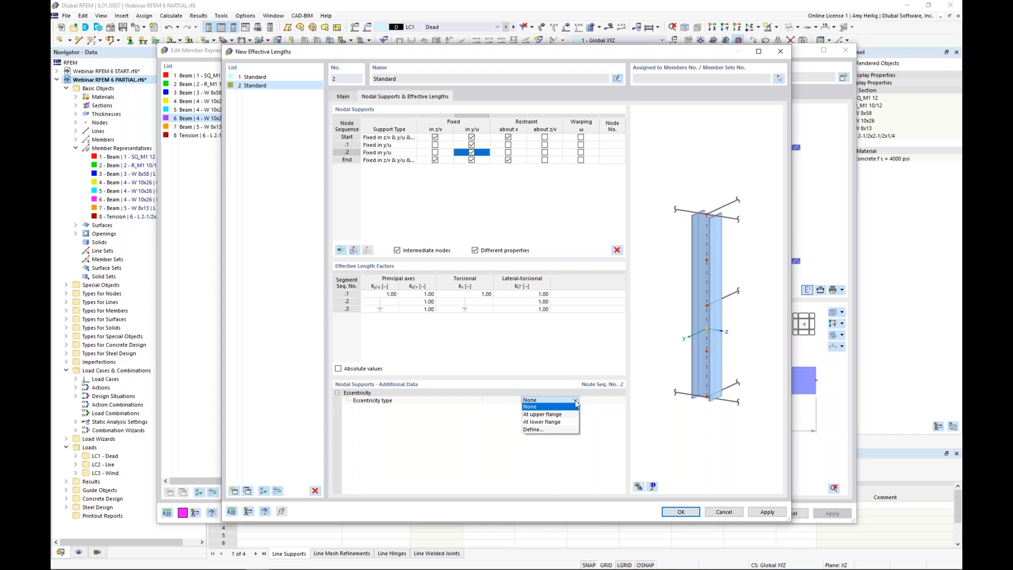
pyautogui.click(594, 428)
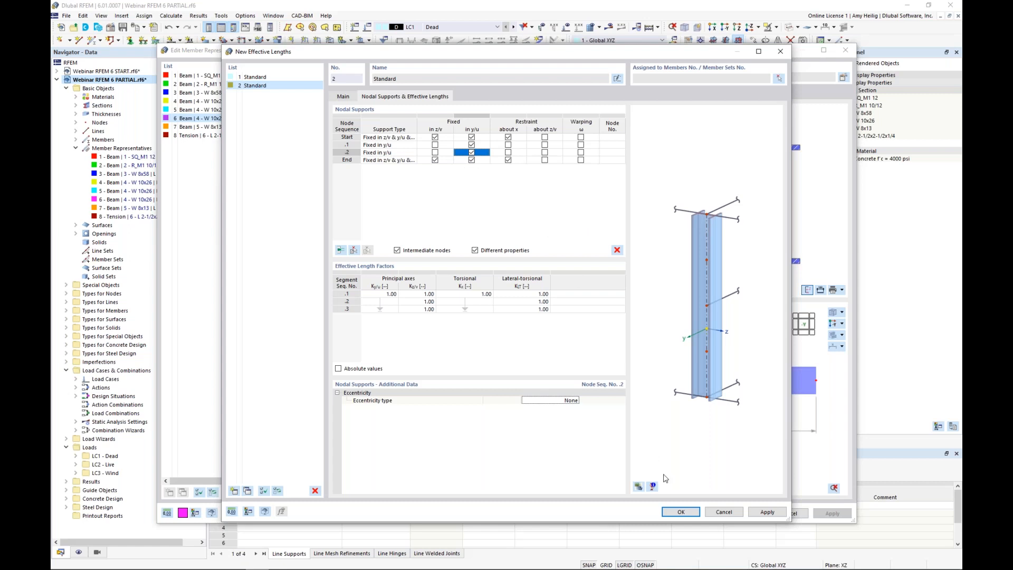
# Step: Review the buckling determination settings, accept the new effective lengths, and inspect the assigned supports on the 16 ft W 10x26 beam
pyautogui.click(345, 98)
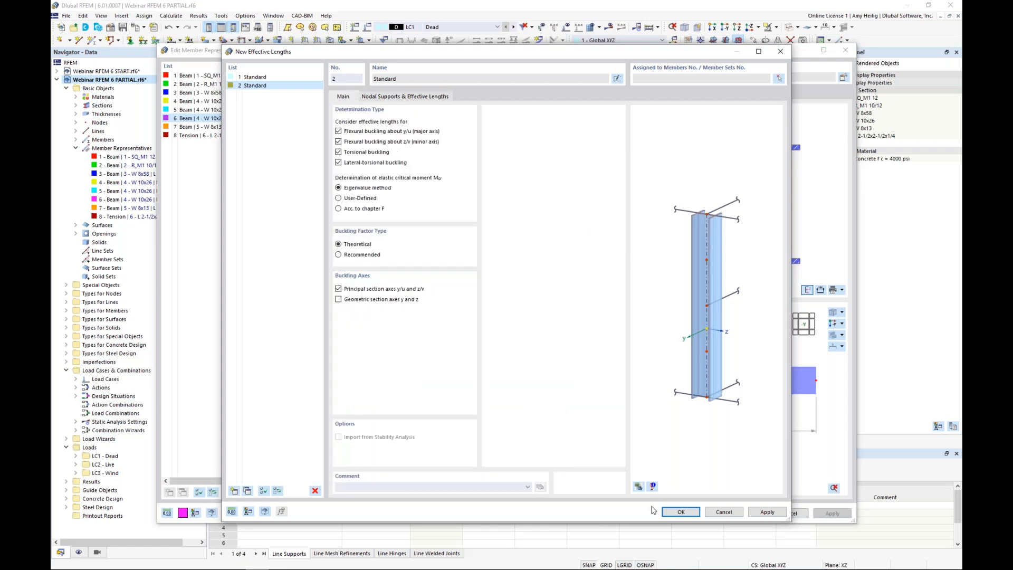
pyautogui.click(680, 512)
pyautogui.keyDown('ctrl'); pyautogui.moveTo(679, 348); pyautogui.dragTo(609, 389, button='middle'); pyautogui.keyUp('ctrl')
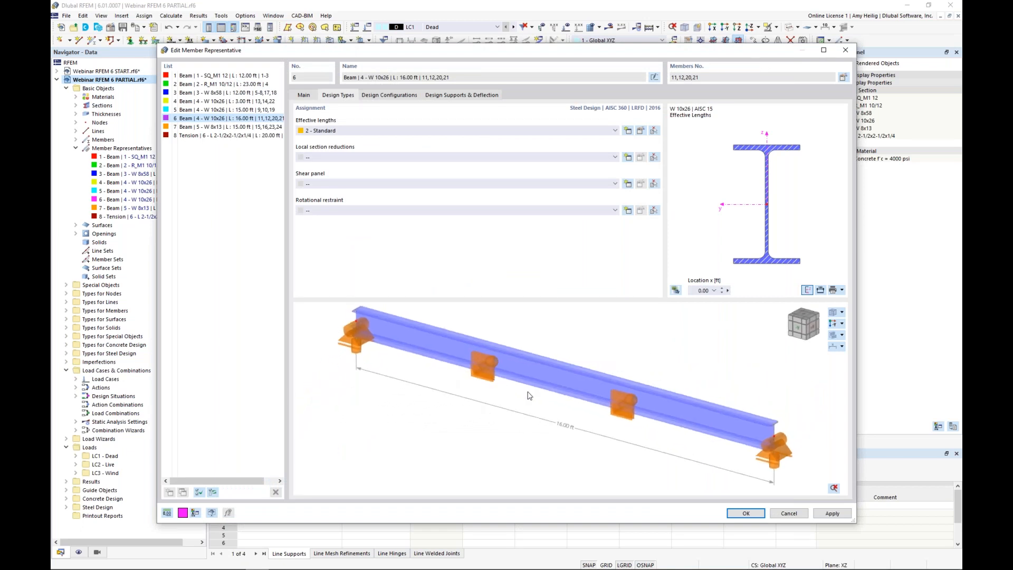
pyautogui.scroll(-1, 668, 416)
pyautogui.moveTo(704, 385); pyautogui.dragTo(663, 374, button='middle')
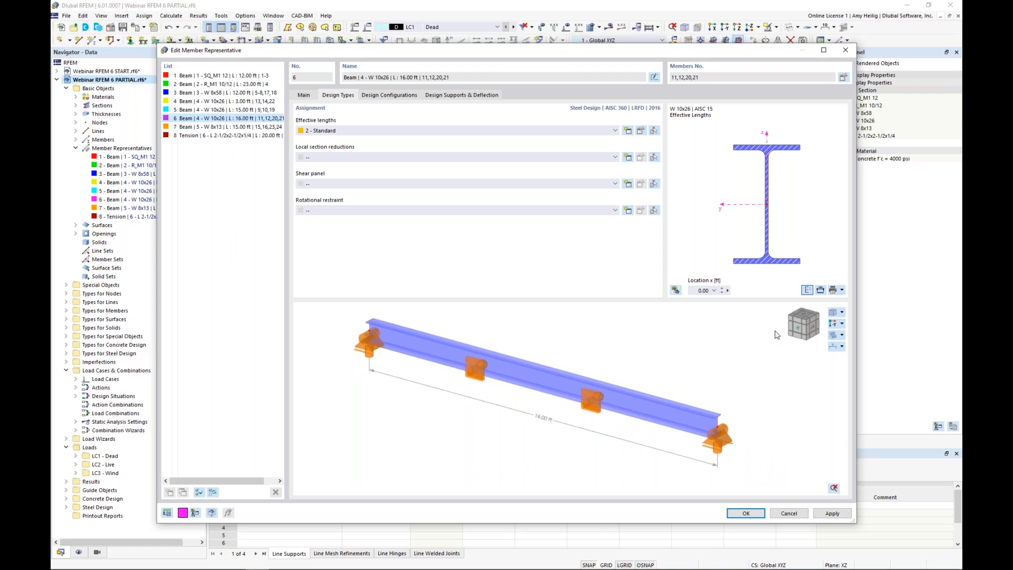
# Step: Review the default AISC 360 strength and serviceability configurations, leave them unmodified, and accept the member representative's settings
pyautogui.click(411, 97)
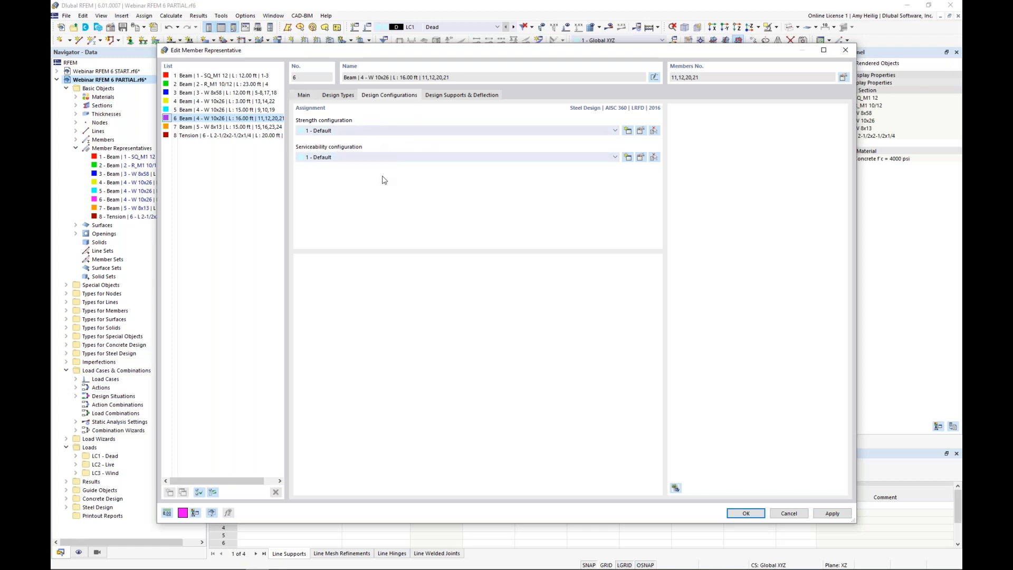
pyautogui.click(641, 132)
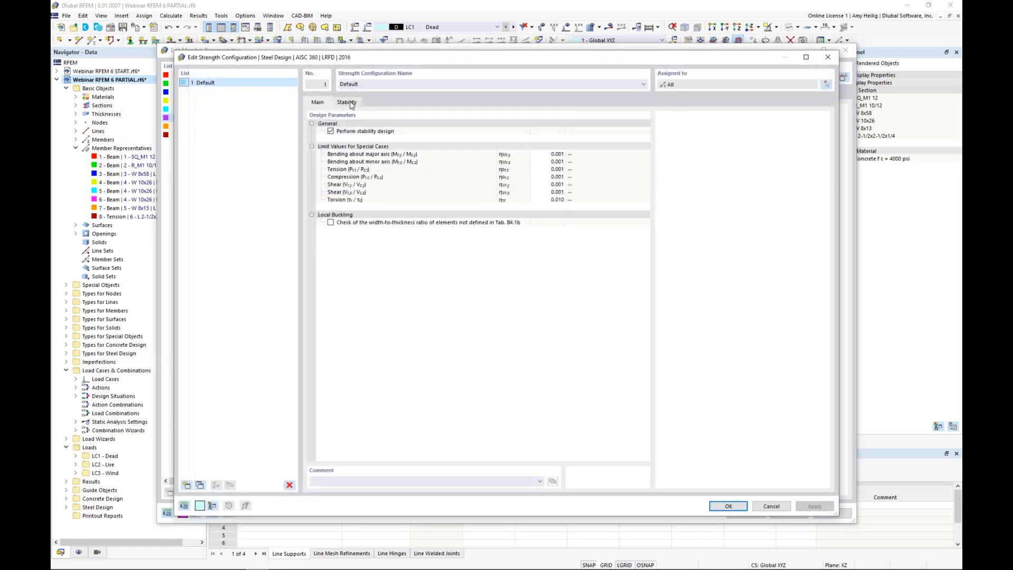
pyautogui.click(771, 506)
pyautogui.click(641, 157)
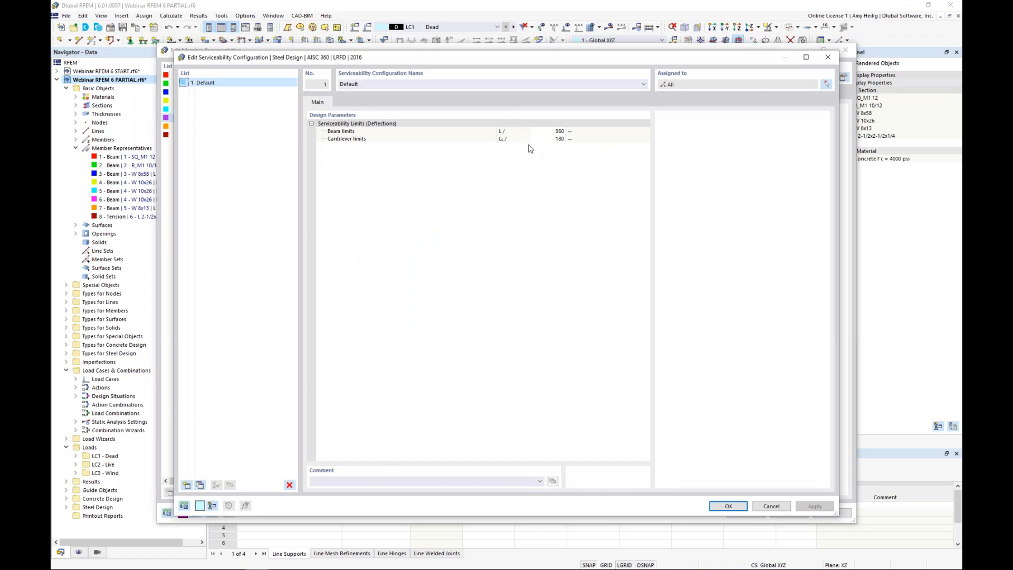
pyautogui.click(770, 505)
pyautogui.click(744, 513)
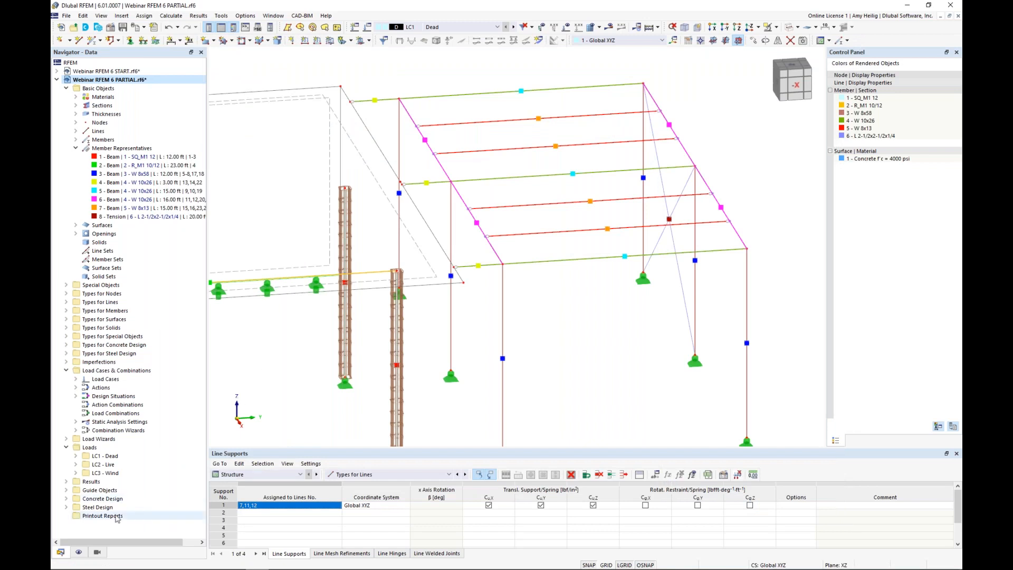
# Step: Display the member effective lengths in the model to inspect the beam supports, and hide them again
pyautogui.click(78, 552)
pyautogui.scroll(10, 132, 311)
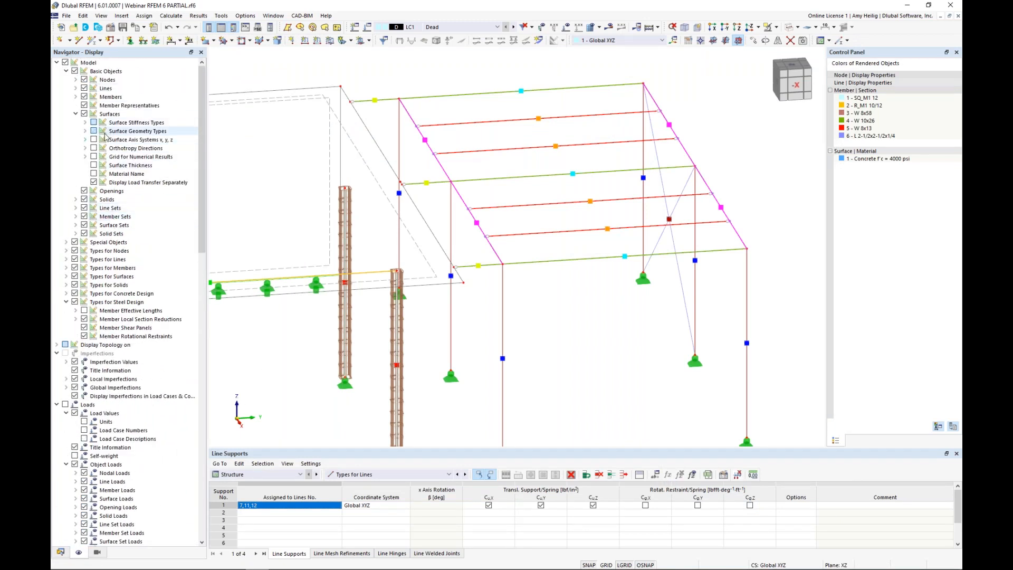
pyautogui.click(84, 310)
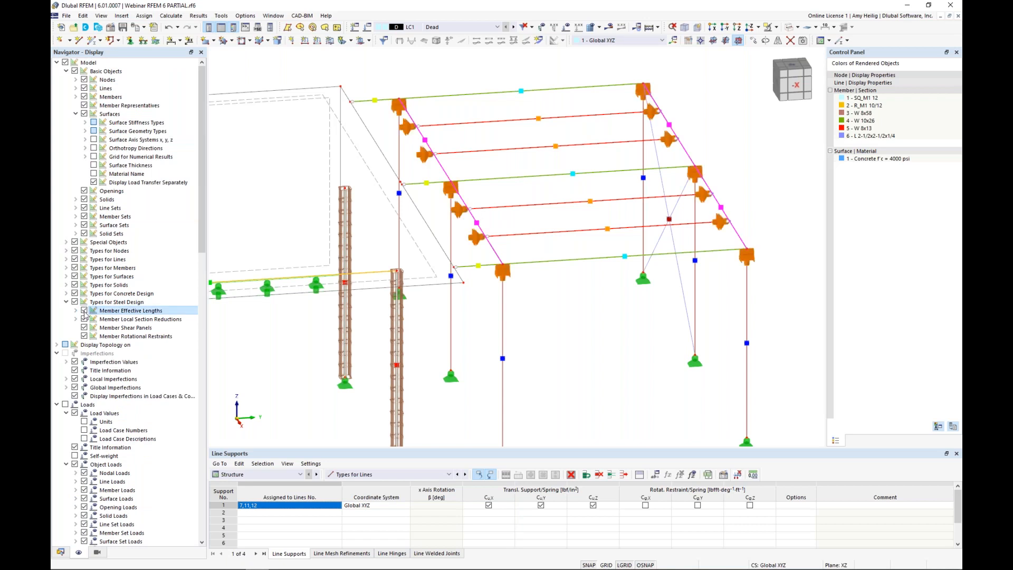
pyautogui.keyDown('ctrl'); pyautogui.moveTo(527, 260); pyautogui.dragTo(648, 260, button='middle'); pyautogui.keyUp('ctrl')
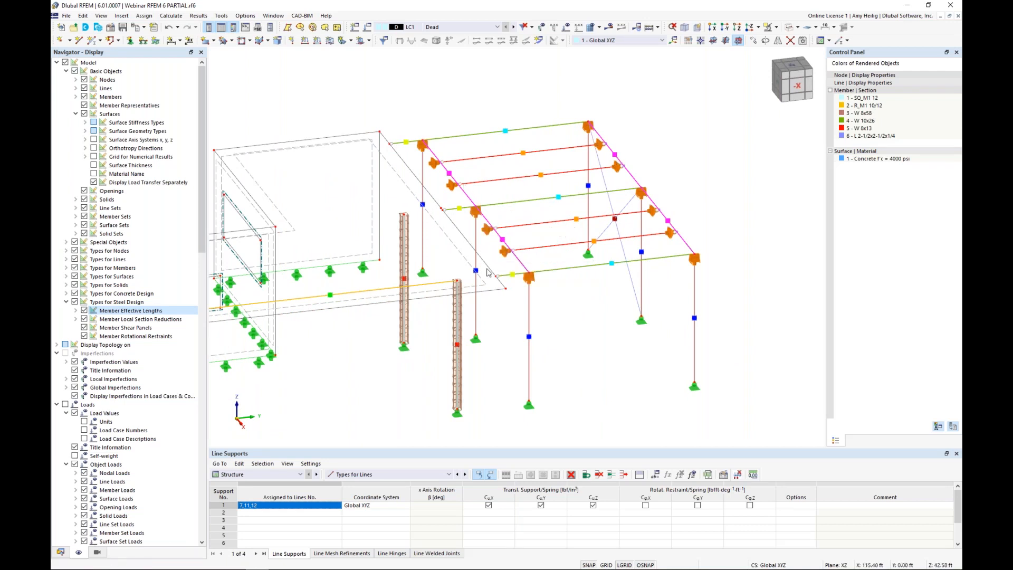
pyautogui.click(84, 311)
pyautogui.moveTo(371, 374); pyautogui.dragTo(466, 336, button='middle')
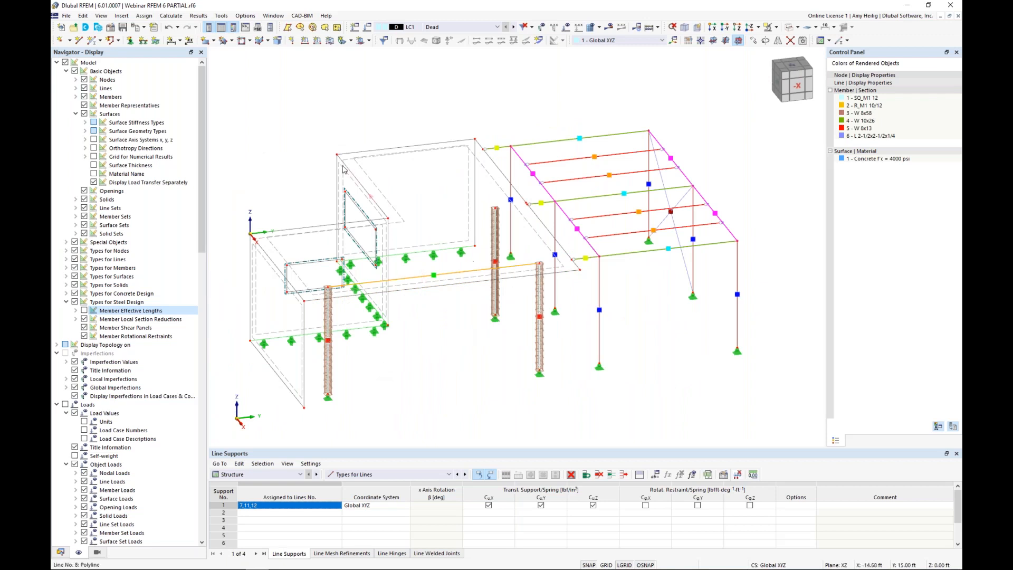
# Step: Calculate all load cases and combinations and collapse the surface results in the navigator
pyautogui.click(171, 15)
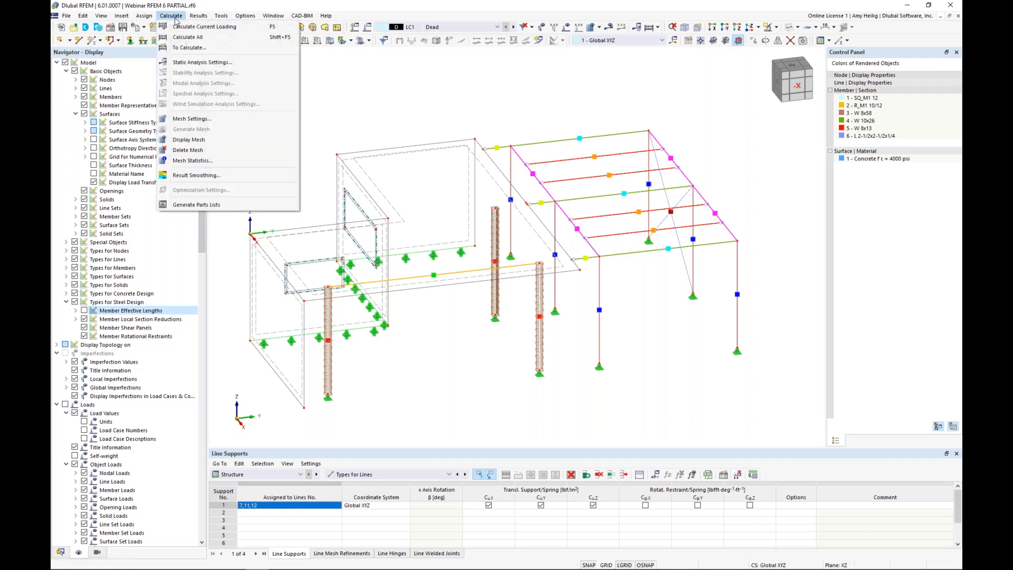
pyautogui.click(185, 37)
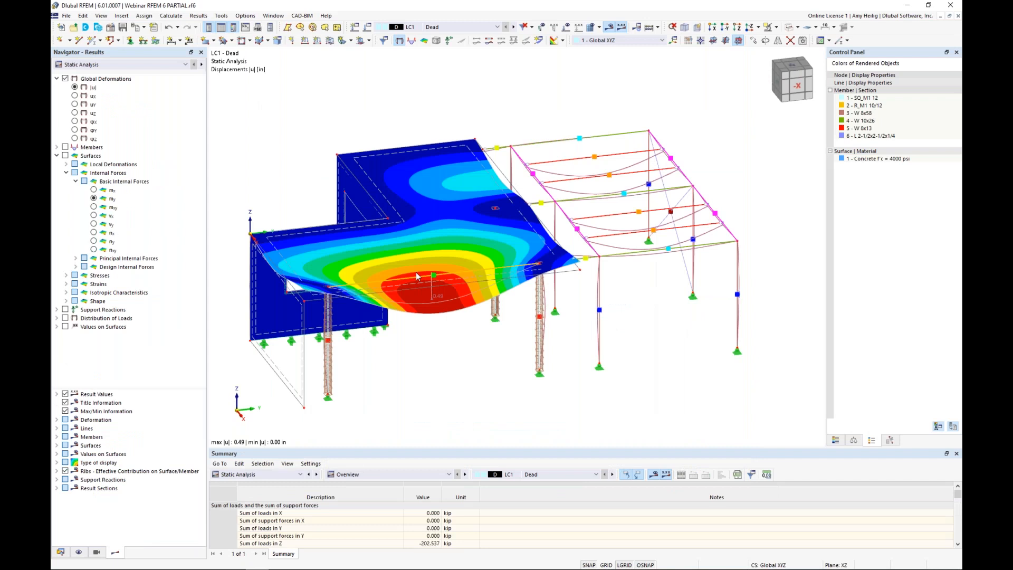
pyautogui.click(56, 156)
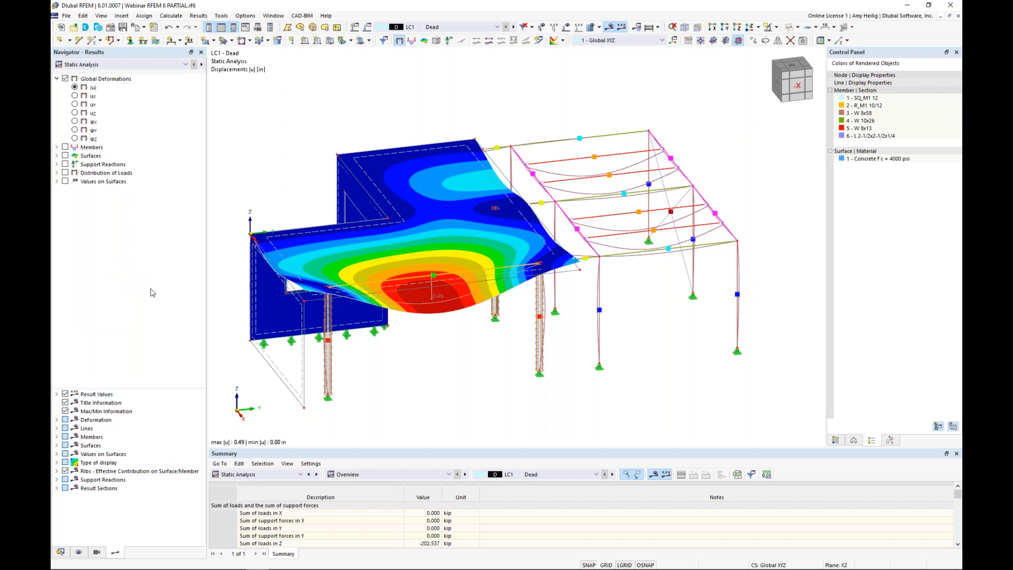
# Step: View the global displacements for load case LC3 Wind and load combination CO2 (1.20D + 1.60L)
pyautogui.click(514, 27)
pyautogui.click(514, 27)
pyautogui.click(497, 26)
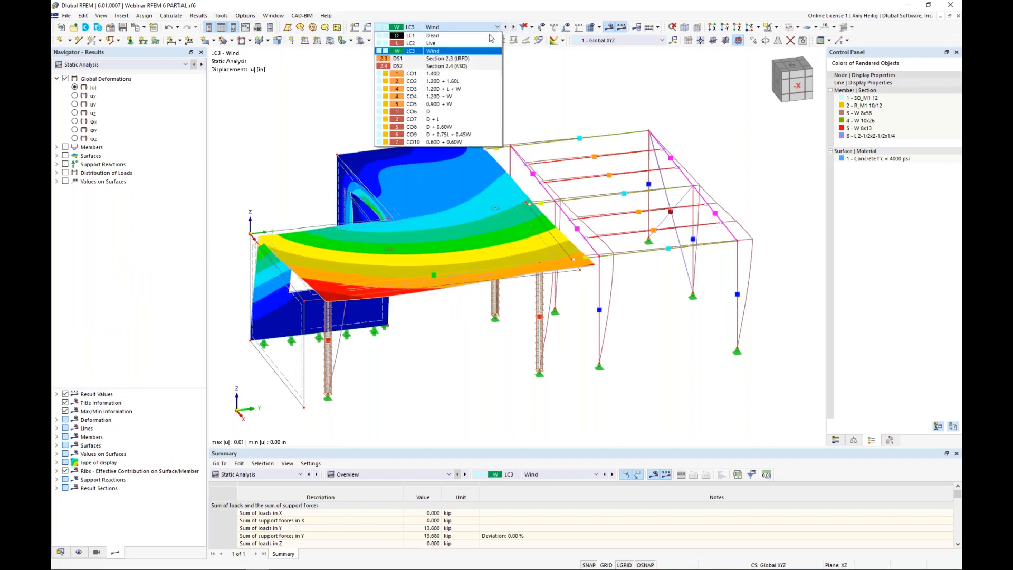
pyautogui.click(468, 84)
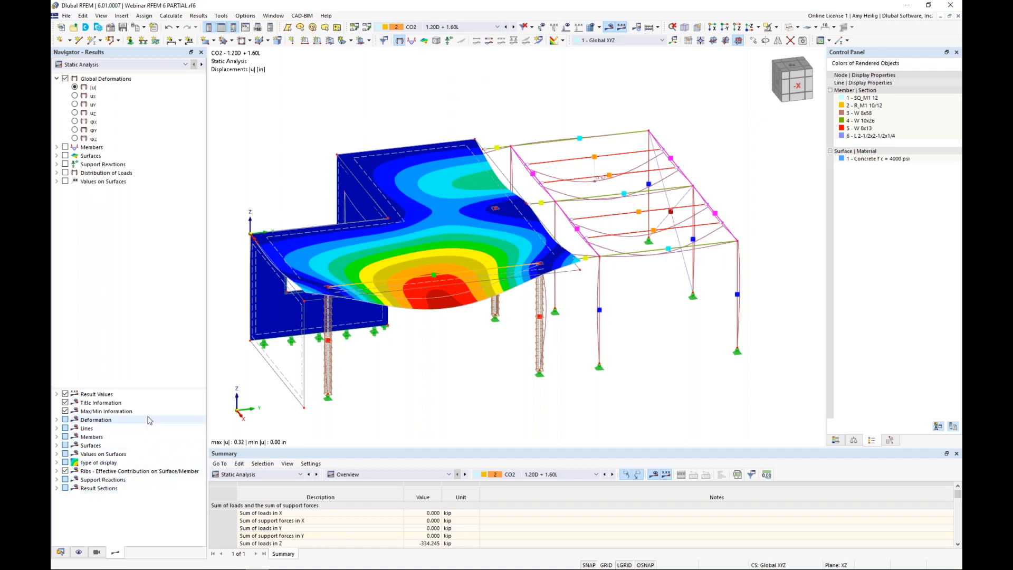
# Step: Set the member deformation display to Section Colored and show the displacements for load combination CO4 (1.20D + W)
pyautogui.click(57, 420)
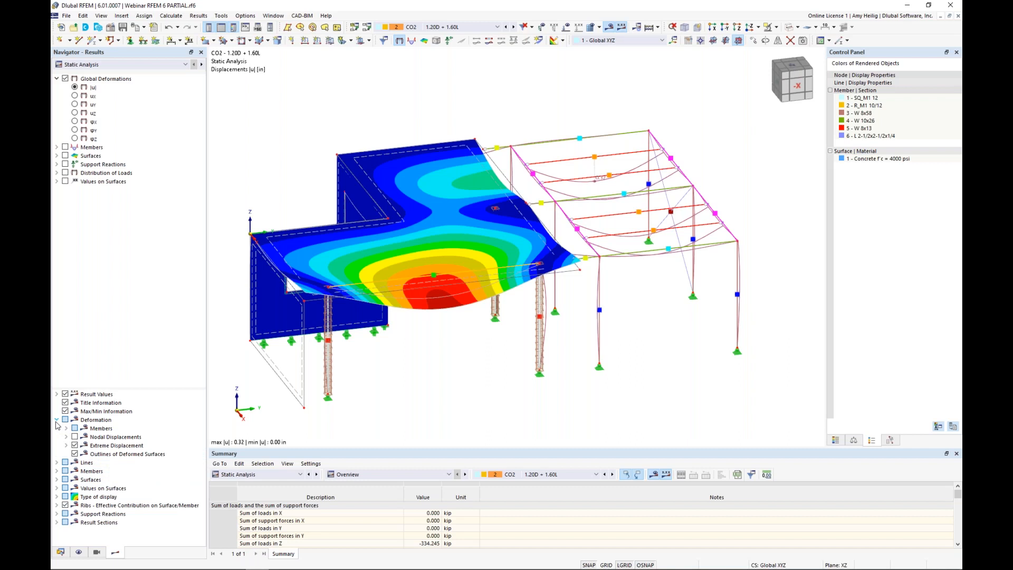
pyautogui.click(66, 428)
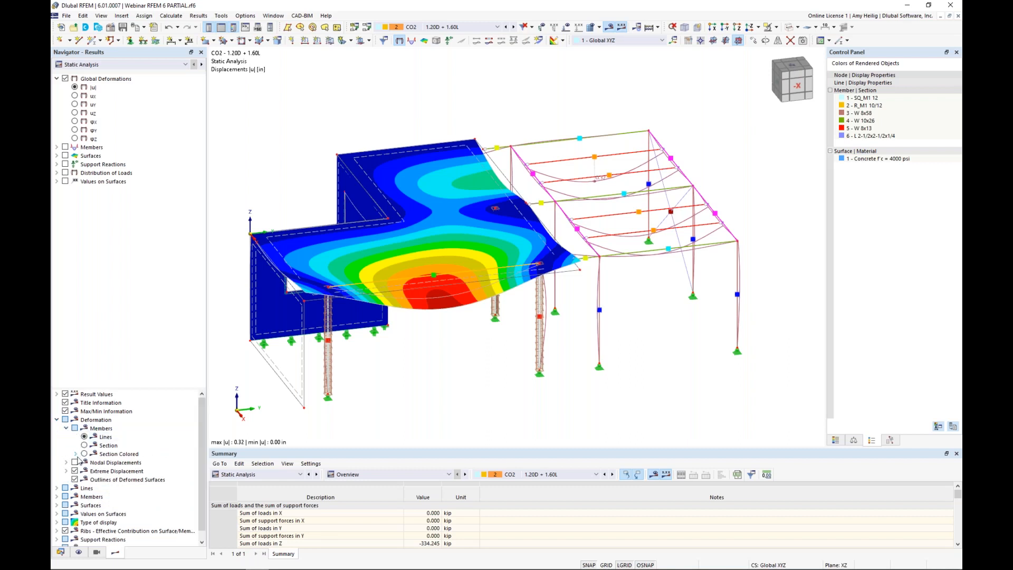
pyautogui.click(84, 454)
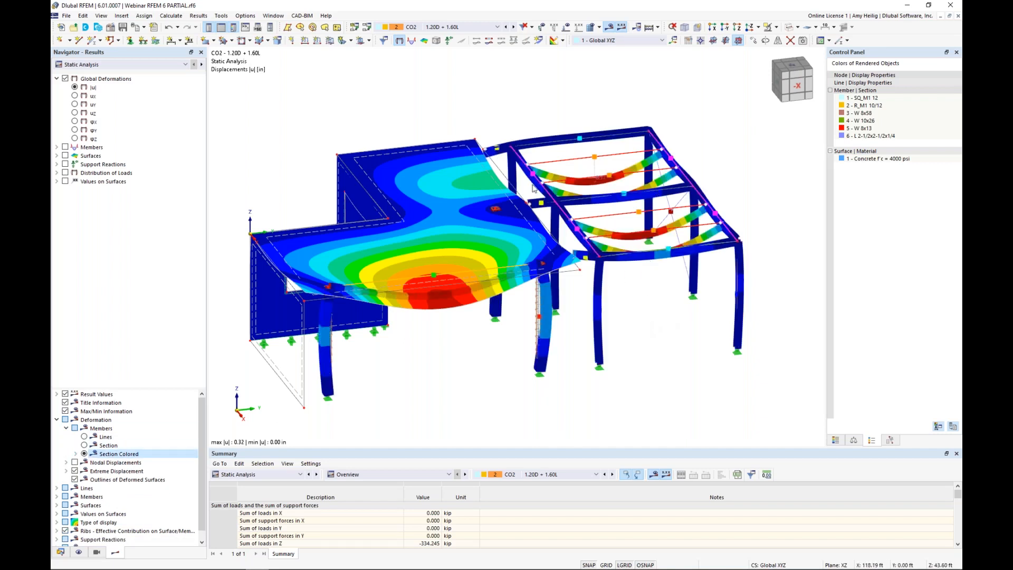
pyautogui.click(514, 27)
pyautogui.click(515, 28)
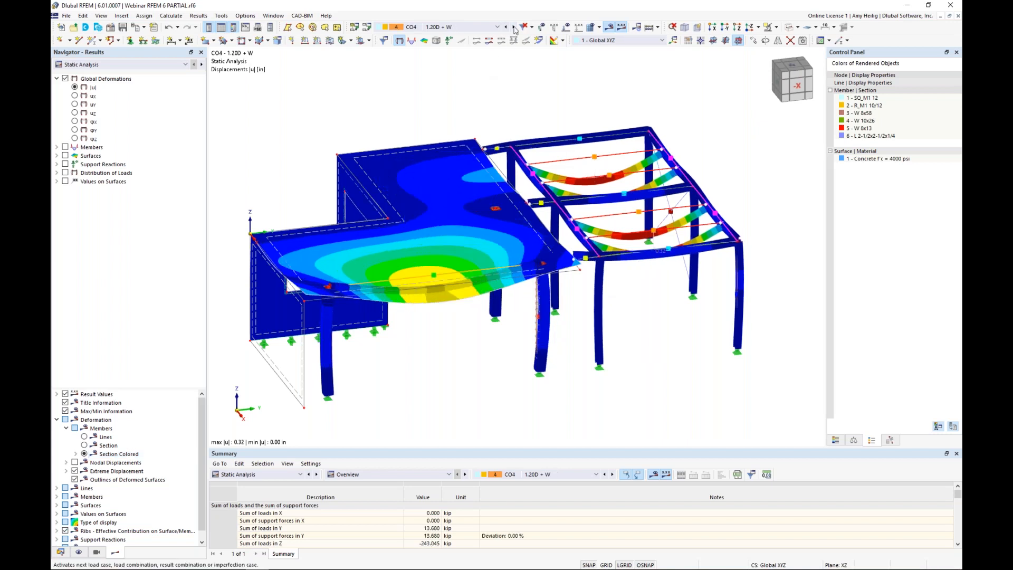
# Step: View the member internal forces N, Vy/Vu and My/Mu for load combination CO4
pyautogui.click(57, 147)
pyautogui.click(65, 147)
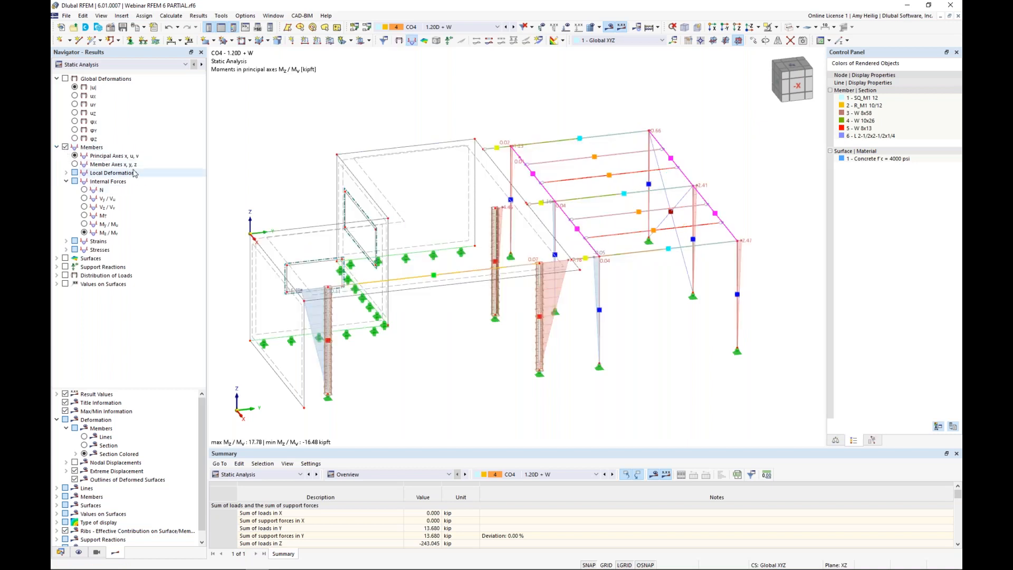
pyautogui.click(85, 189)
pyautogui.keyDown('ctrl'); pyautogui.moveTo(530, 381); pyautogui.dragTo(560, 361, button='middle'); pyautogui.keyUp('ctrl')
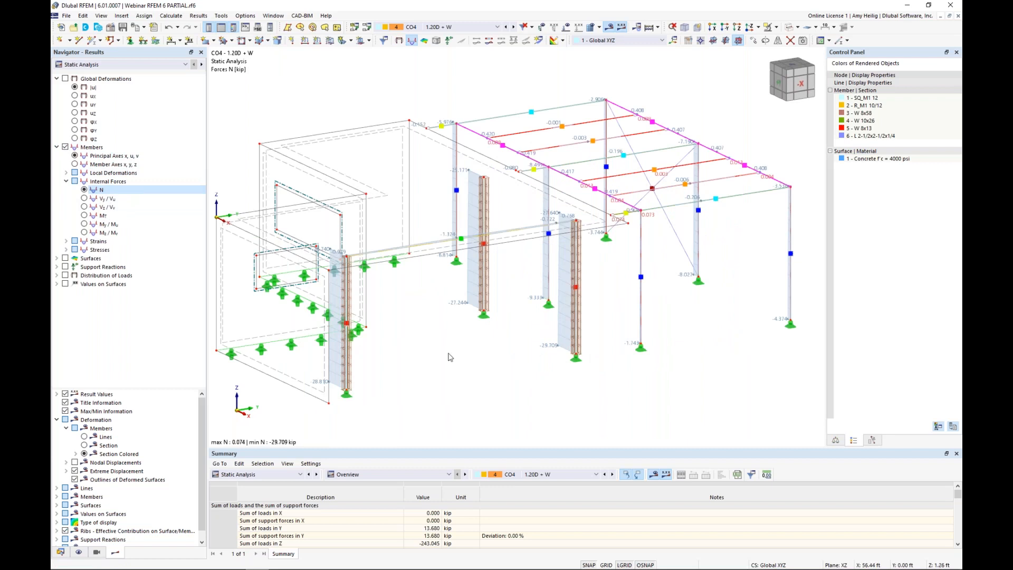
pyautogui.click(85, 199)
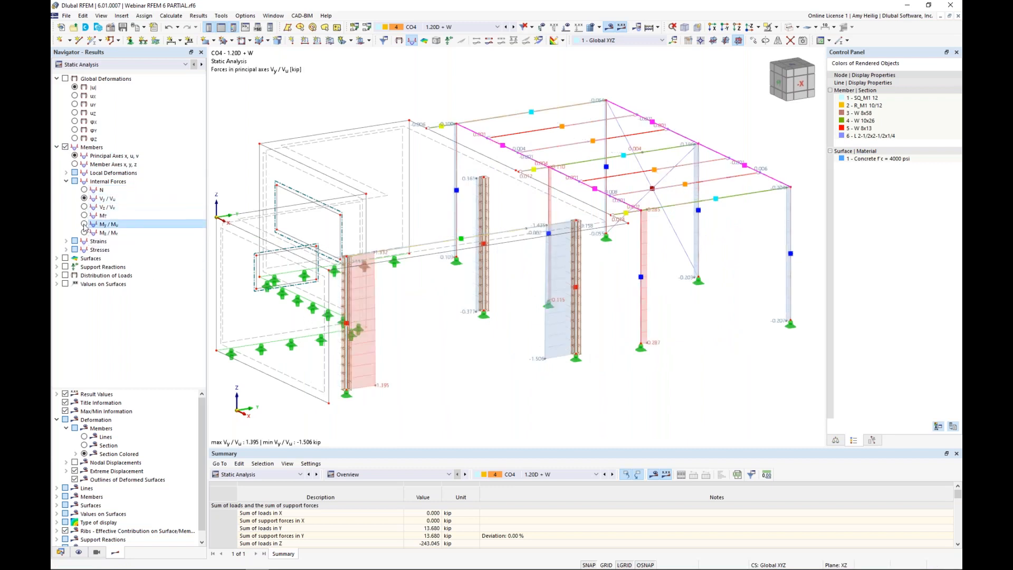
pyautogui.click(85, 225)
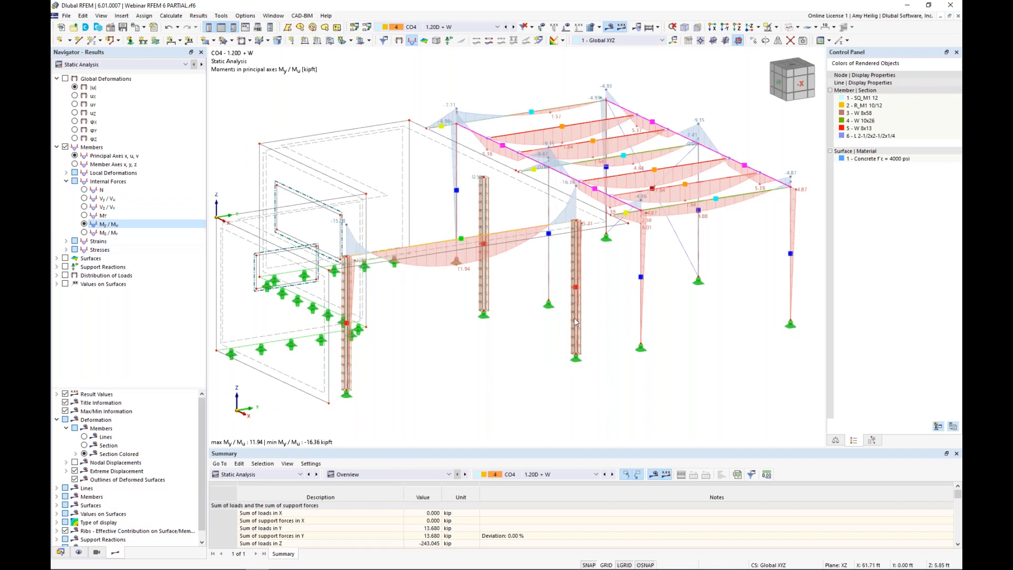
# Step: Open the result diagrams for concrete column member 2 and add the axial force N diagram
pyautogui.moveTo(578, 317)
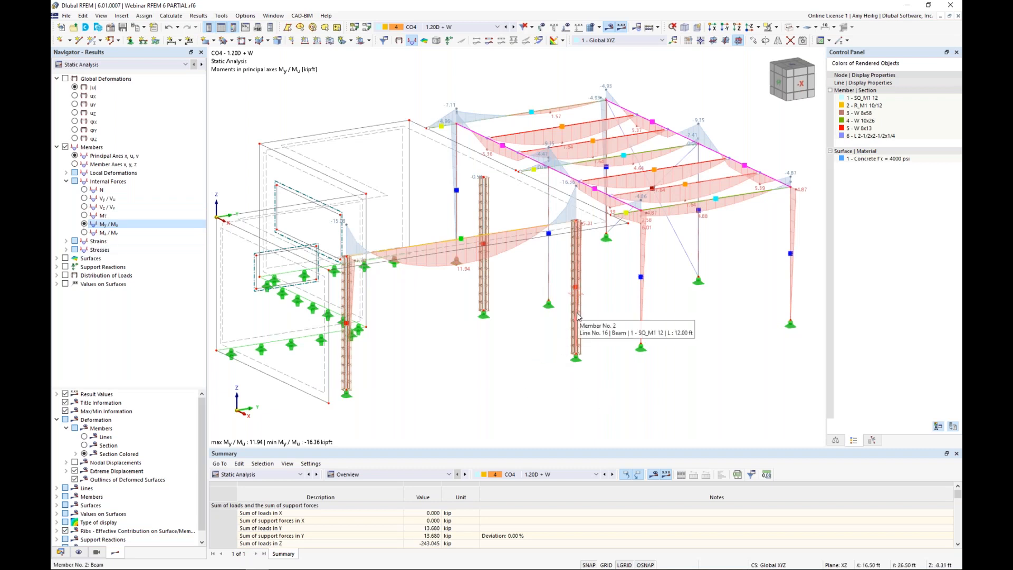
pyautogui.rightClick(577, 317)
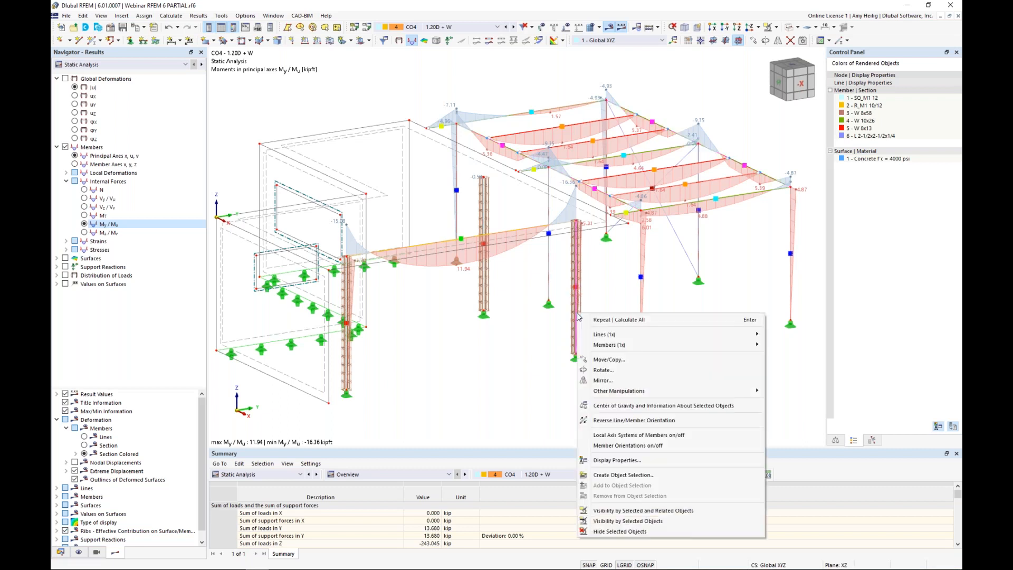
pyautogui.moveTo(598, 344)
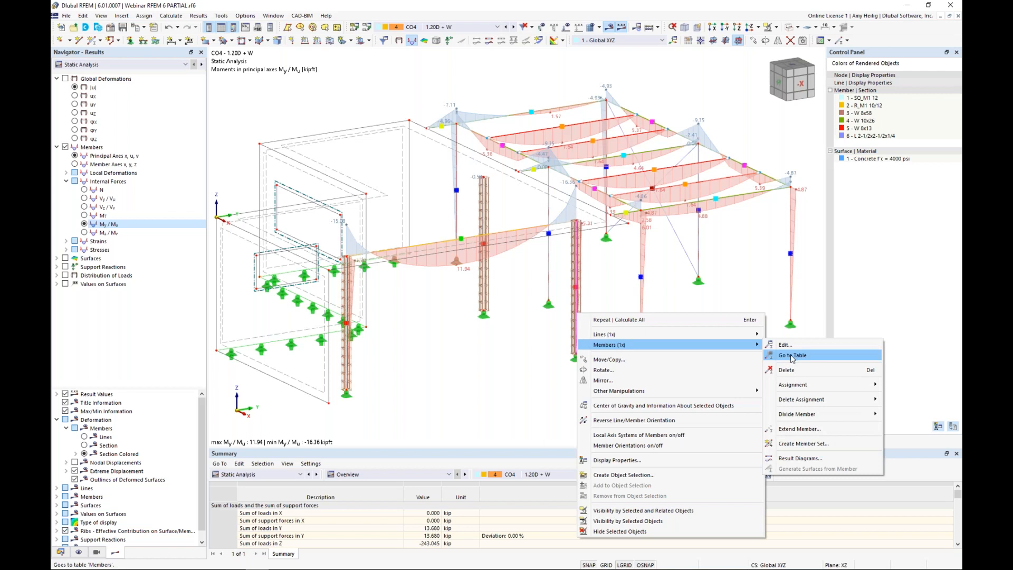
pyautogui.click(799, 458)
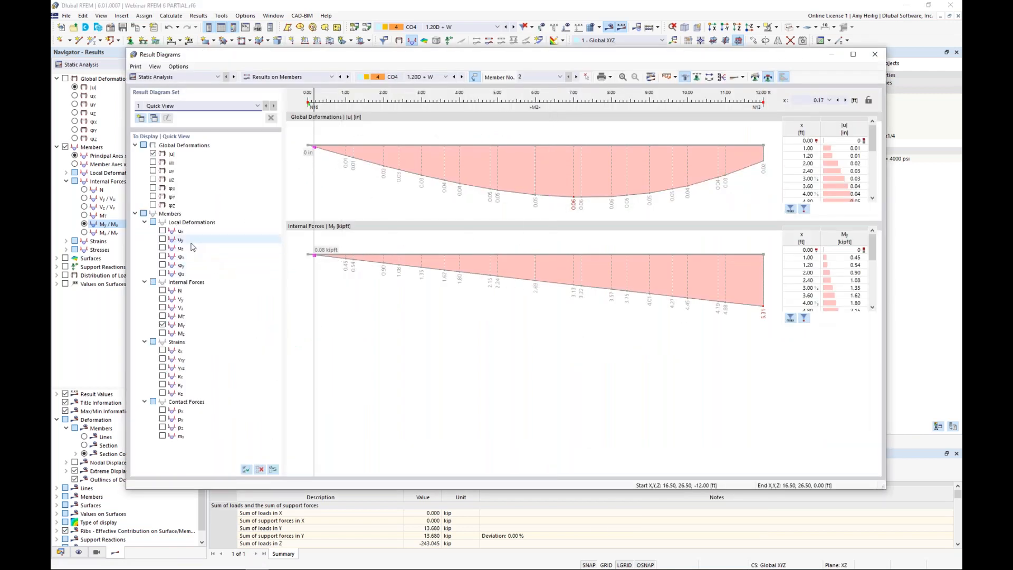
pyautogui.click(163, 291)
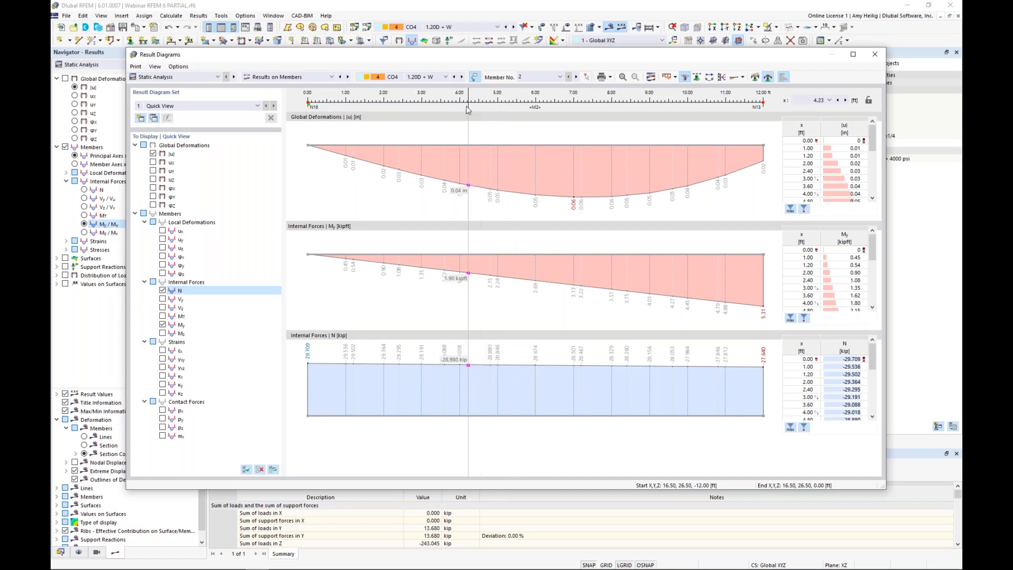
# Step: Switch member 2's result diagrams to load combination CO6 (D) and move their window aside to uncover the model
pyautogui.click(462, 77)
pyautogui.click(462, 77)
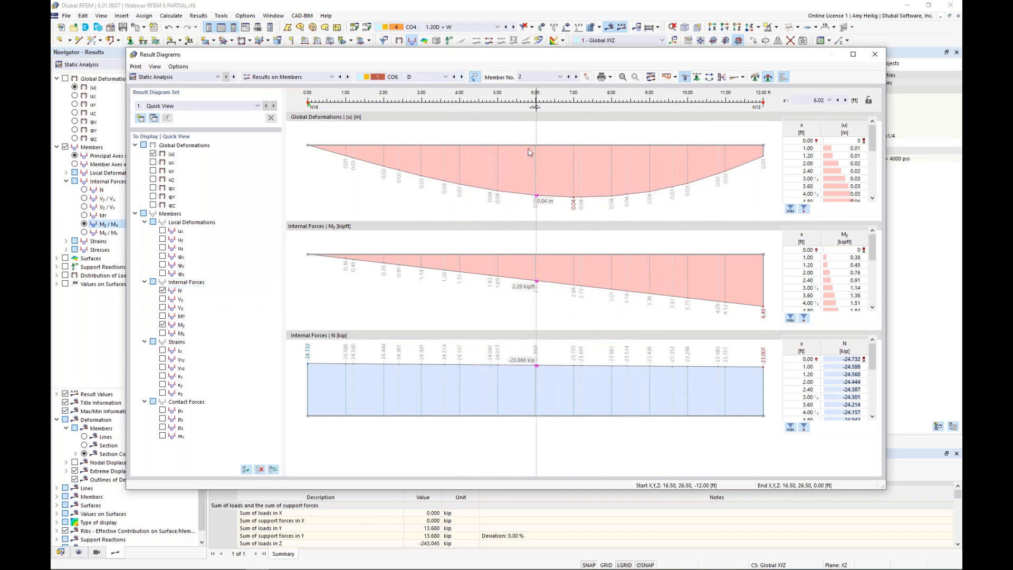
pyautogui.moveTo(250, 55); pyautogui.dragTo(834, 93)
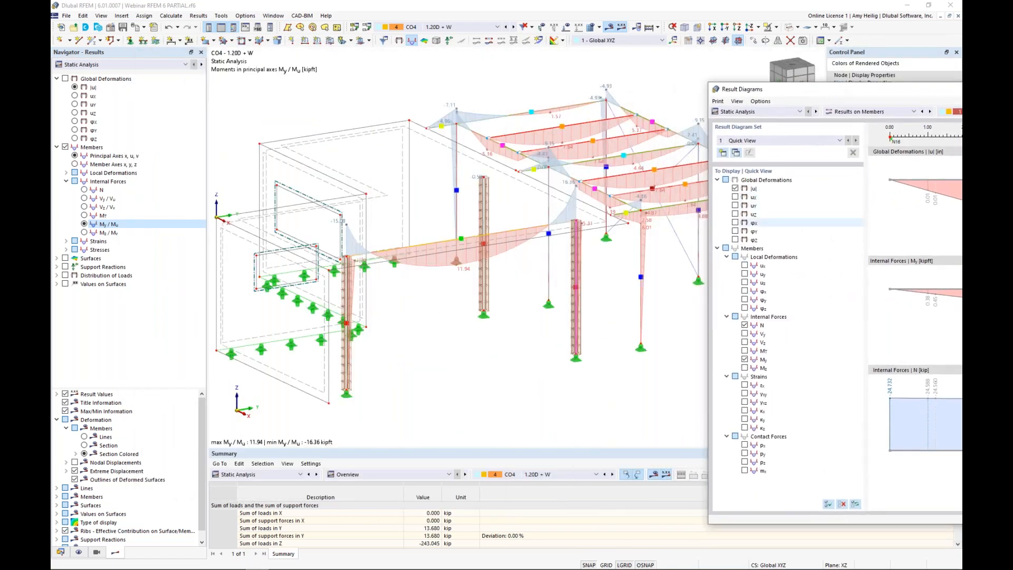
# Step: Switch the model results to load combination CO6 (D) and view the result diagrams of roof beam member 15
pyautogui.scroll(-3, 467, 293)
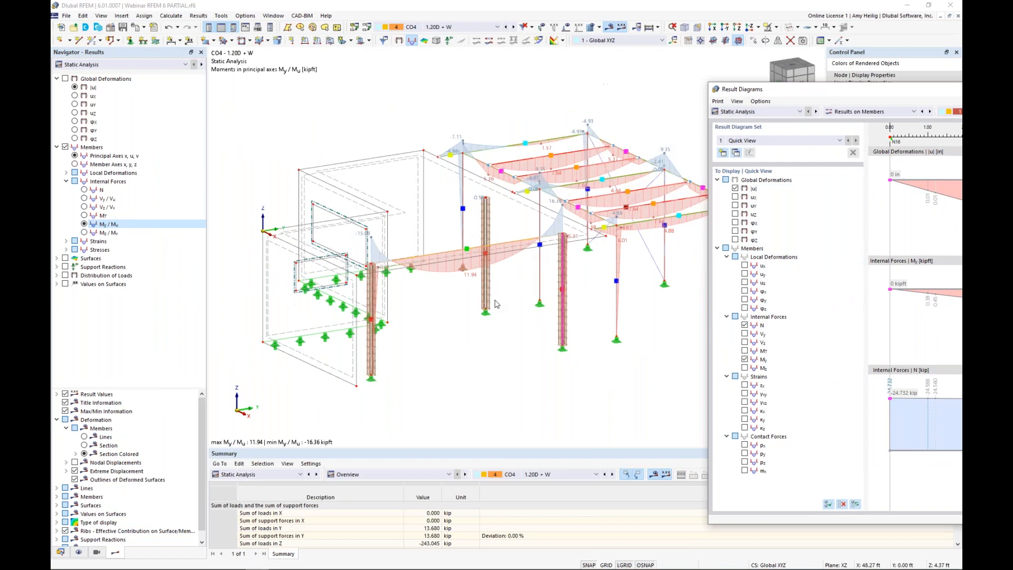
pyautogui.keyDown('ctrl'); pyautogui.moveTo(466, 293); pyautogui.dragTo(443, 232, button='middle'); pyautogui.keyUp('ctrl')
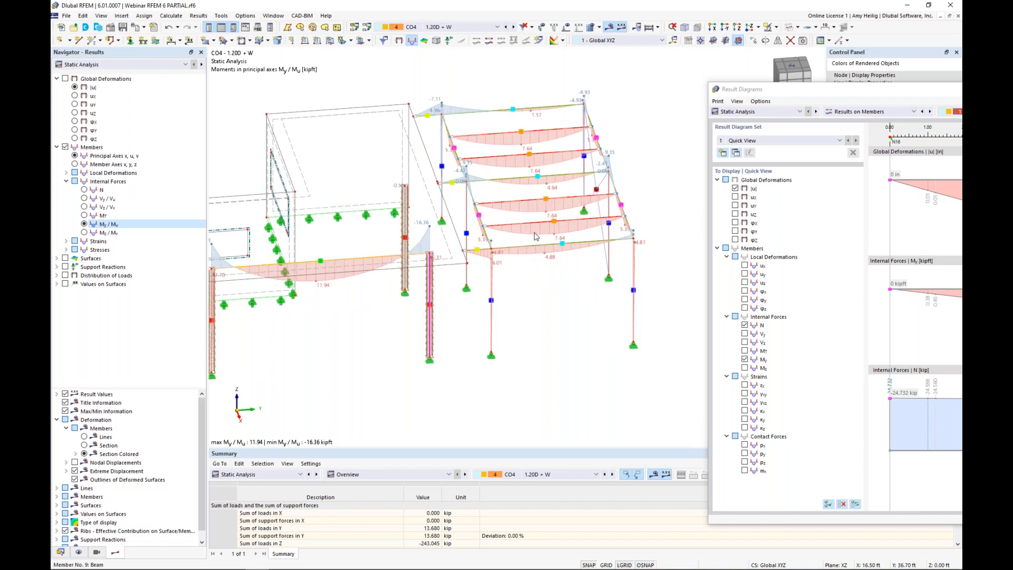
pyautogui.click(513, 27)
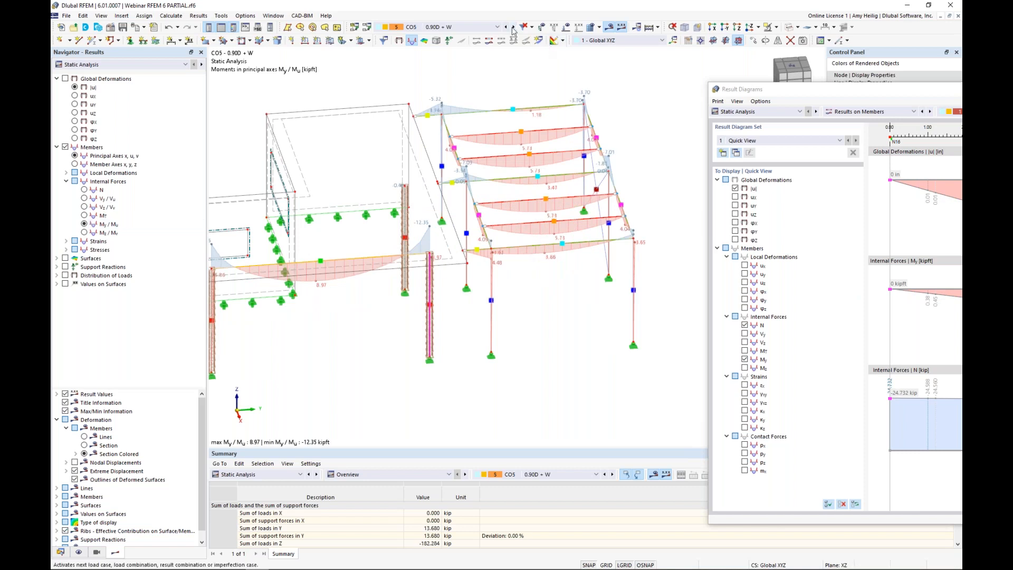
pyautogui.rightClick(530, 205)
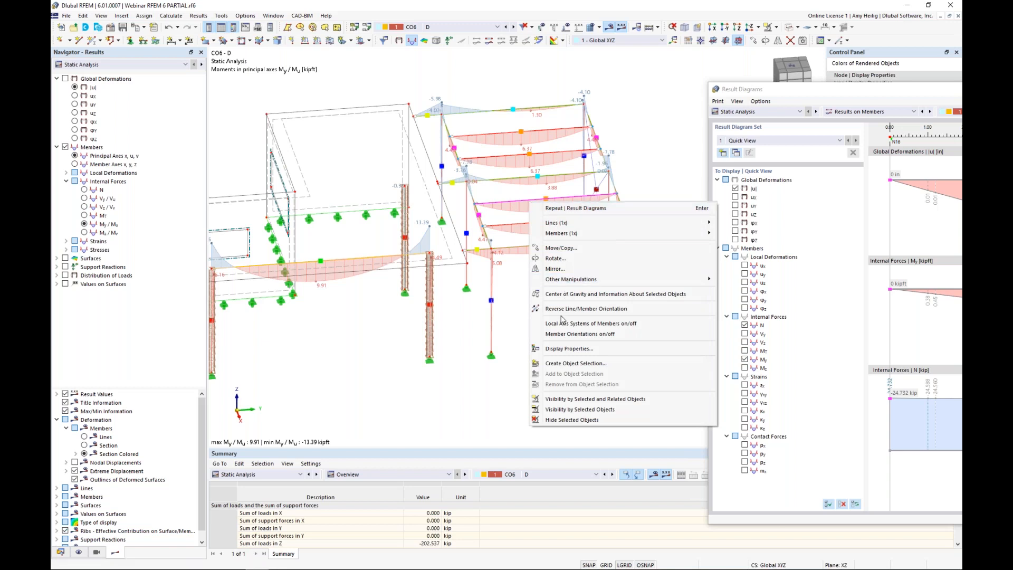
pyautogui.moveTo(562, 233)
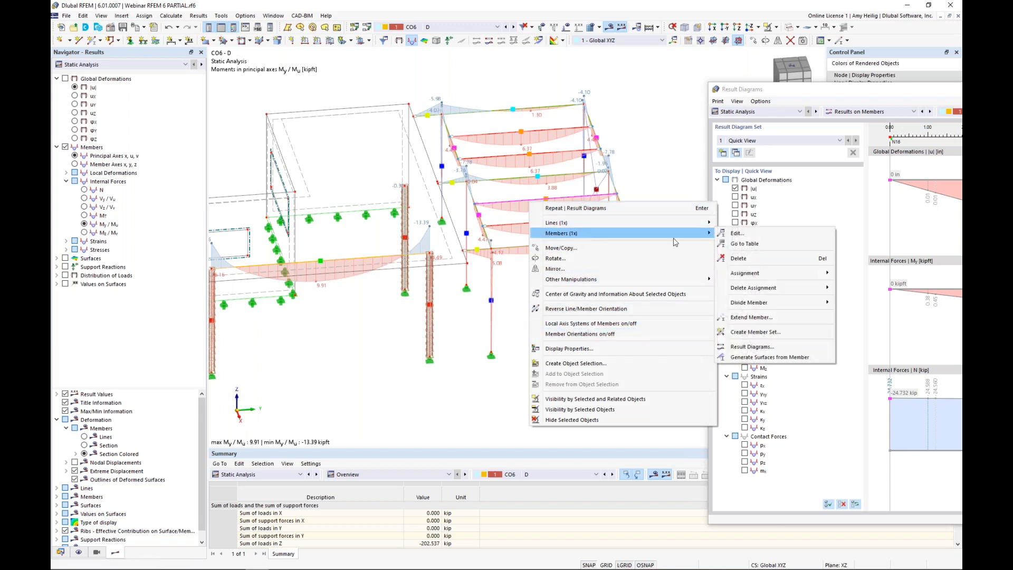
pyautogui.click(758, 347)
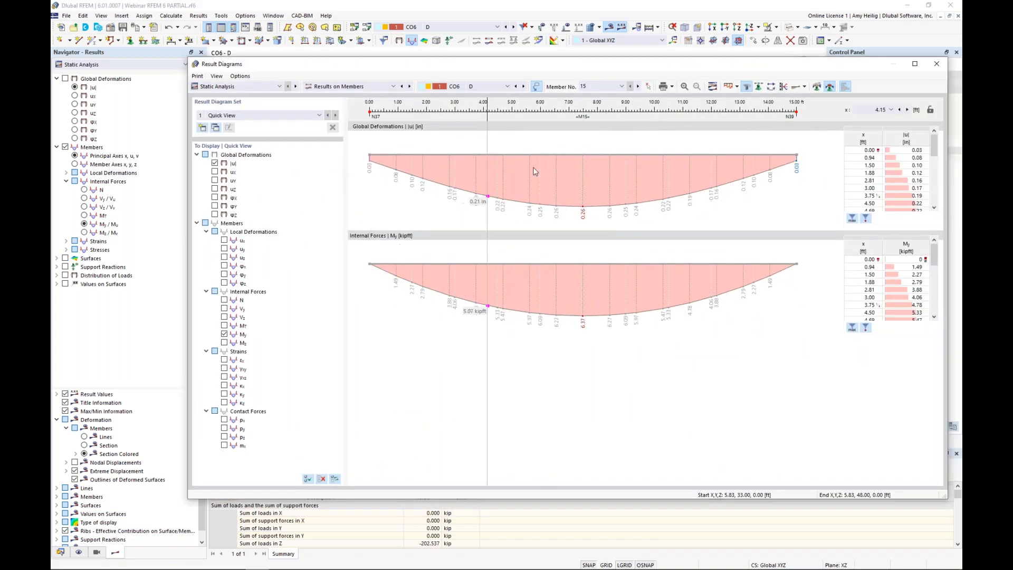
pyautogui.click(934, 66)
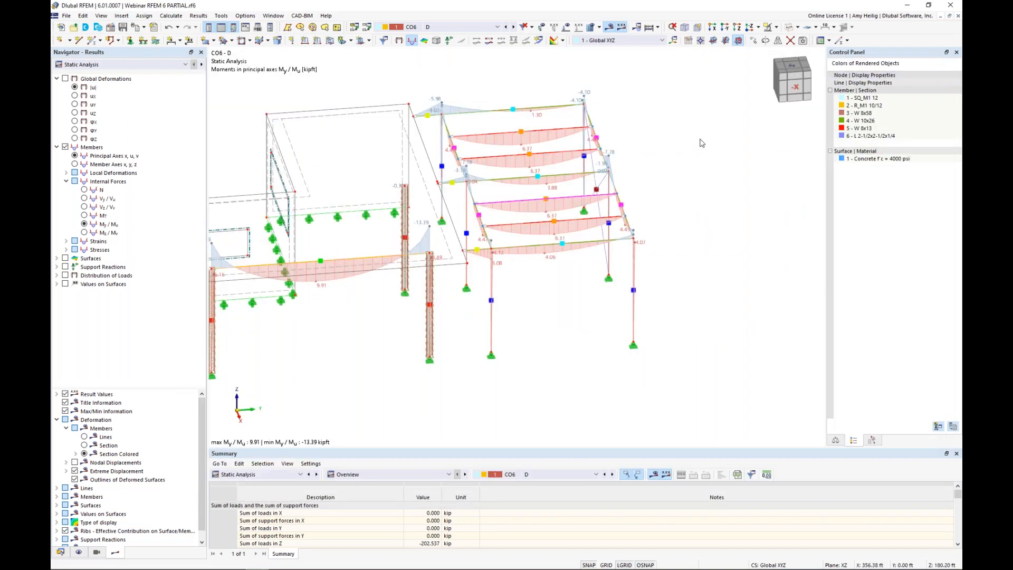
# Step: Display the surface moments my for load combination CO6 and hide the member results
pyautogui.moveTo(443, 346); pyautogui.dragTo(538, 339, button='middle')
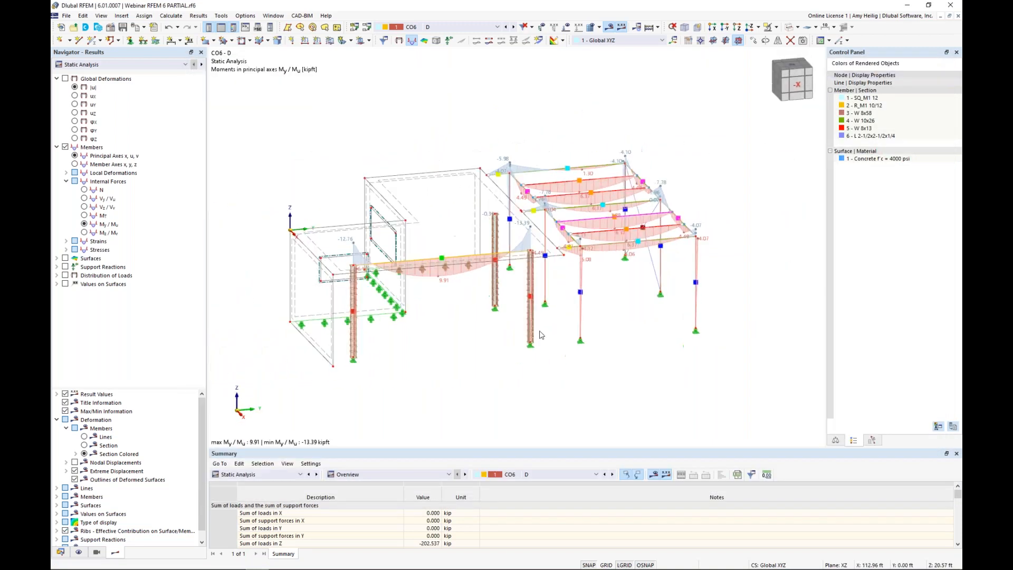
pyautogui.click(57, 258)
pyautogui.click(65, 258)
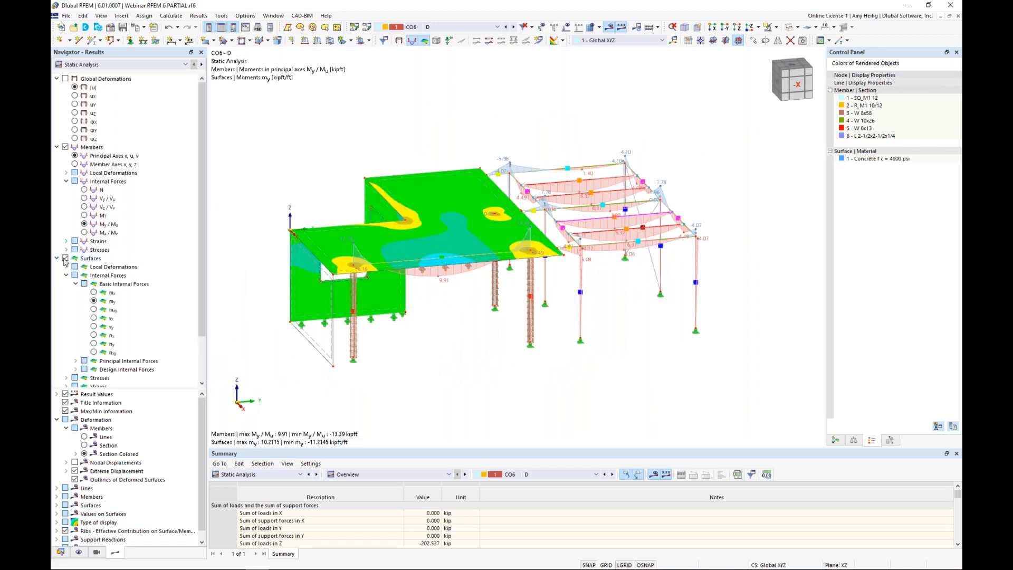
pyautogui.click(65, 148)
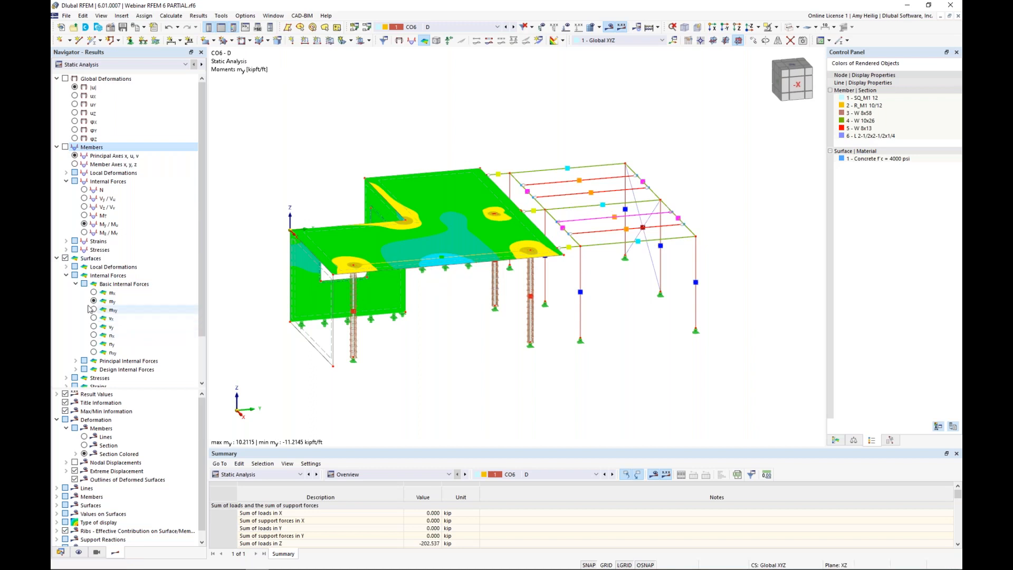
pyautogui.click(57, 147)
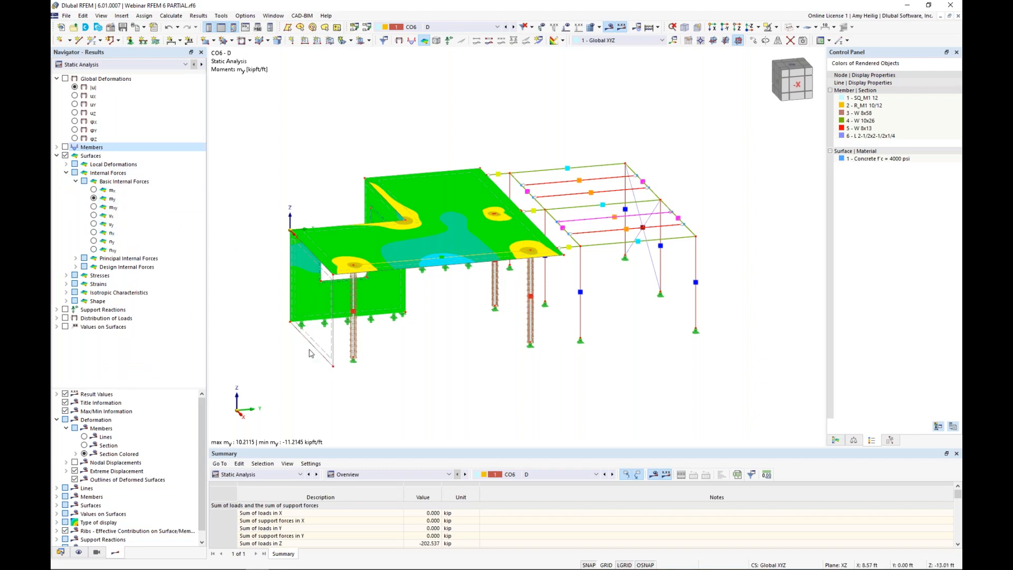
# Step: Enlarge the table area, show the Concrete Design results and open the Concrete Design input data
pyautogui.moveTo(354, 448); pyautogui.dragTo(353, 339)
pyautogui.click(109, 66)
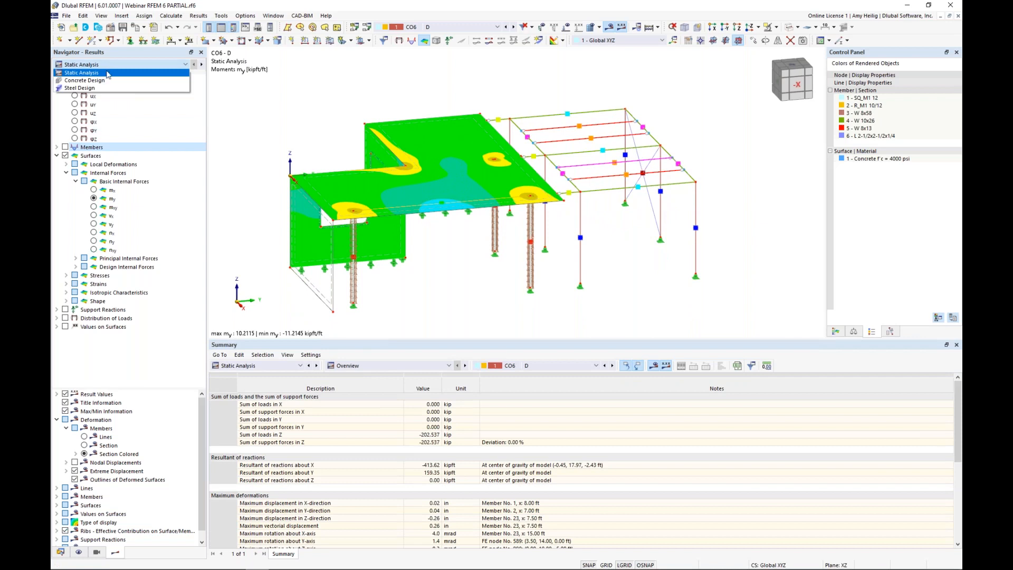
pyautogui.click(105, 80)
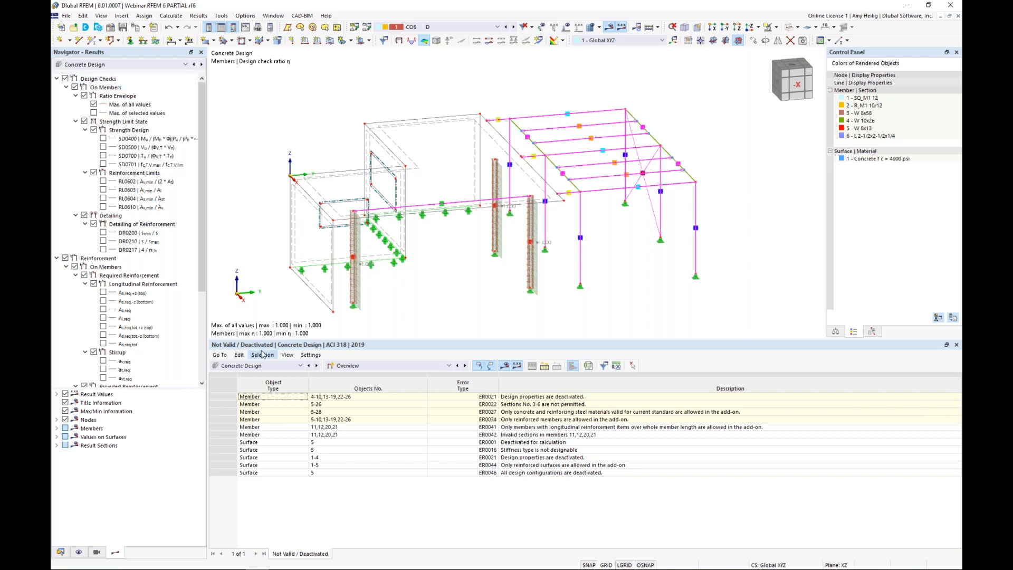
pyautogui.click(283, 367)
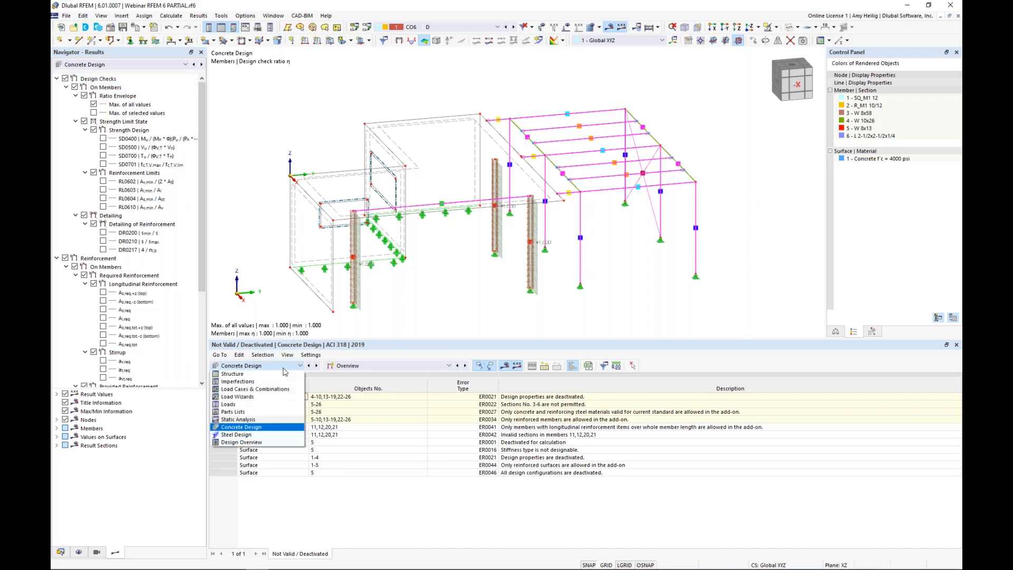
pyautogui.click(277, 426)
pyautogui.click(373, 366)
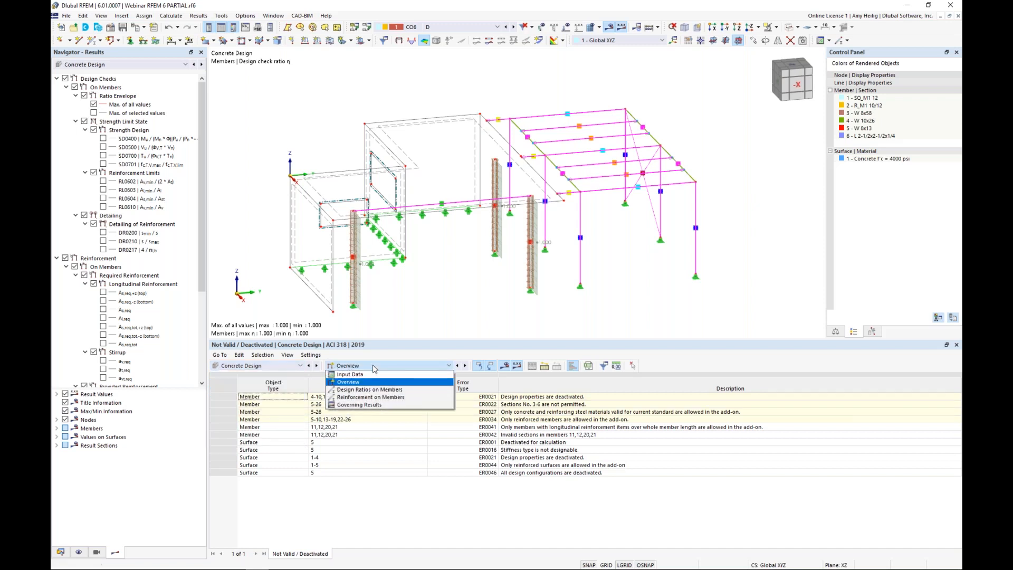
pyautogui.click(368, 376)
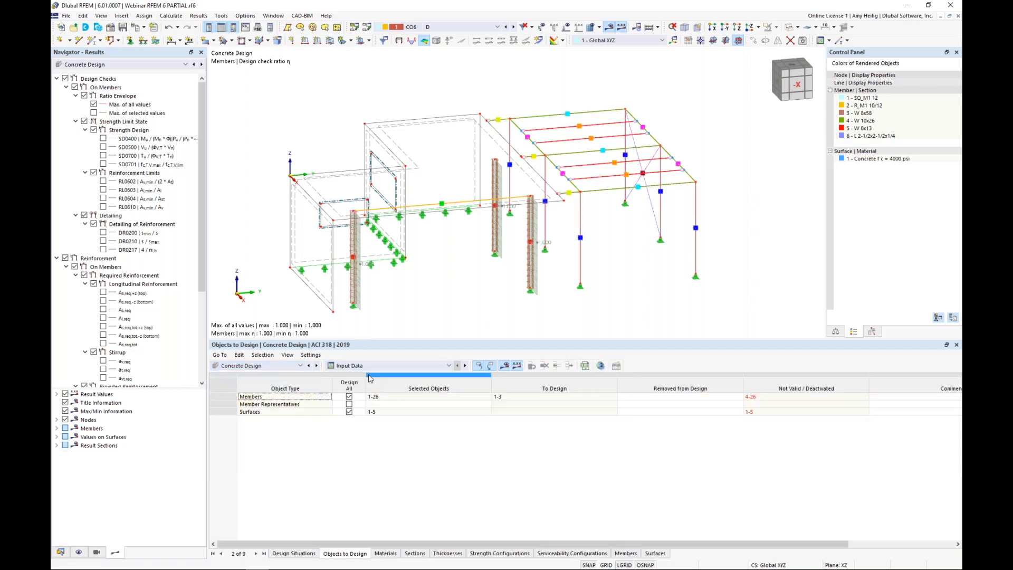
# Step: Set the concrete limit state type of design situation DS2, Section 2.4 (ASD), to Serviceability design, allowing the existing Concrete Design results to be deleted
pyautogui.click(295, 553)
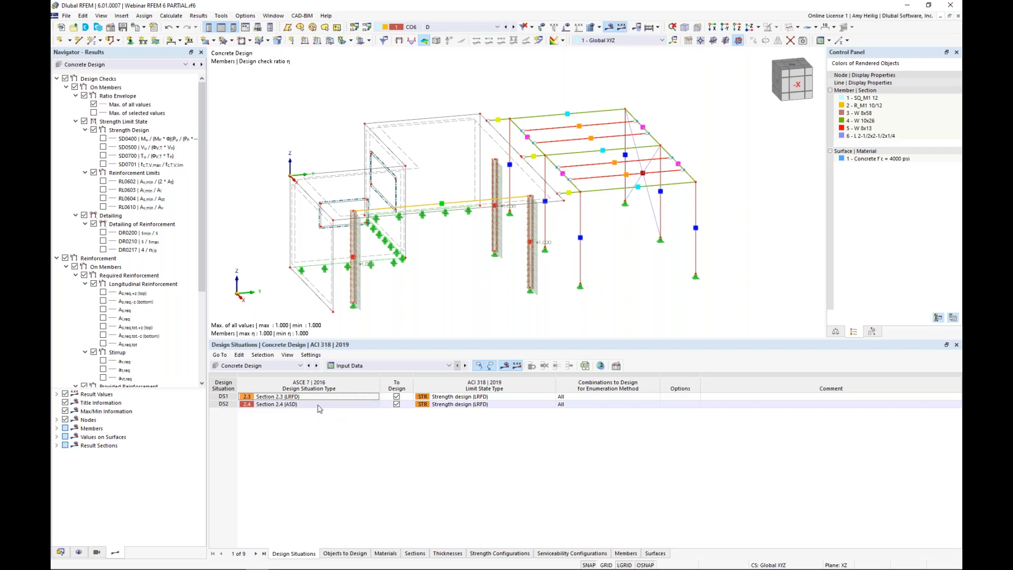
pyautogui.click(452, 408)
pyautogui.click(551, 406)
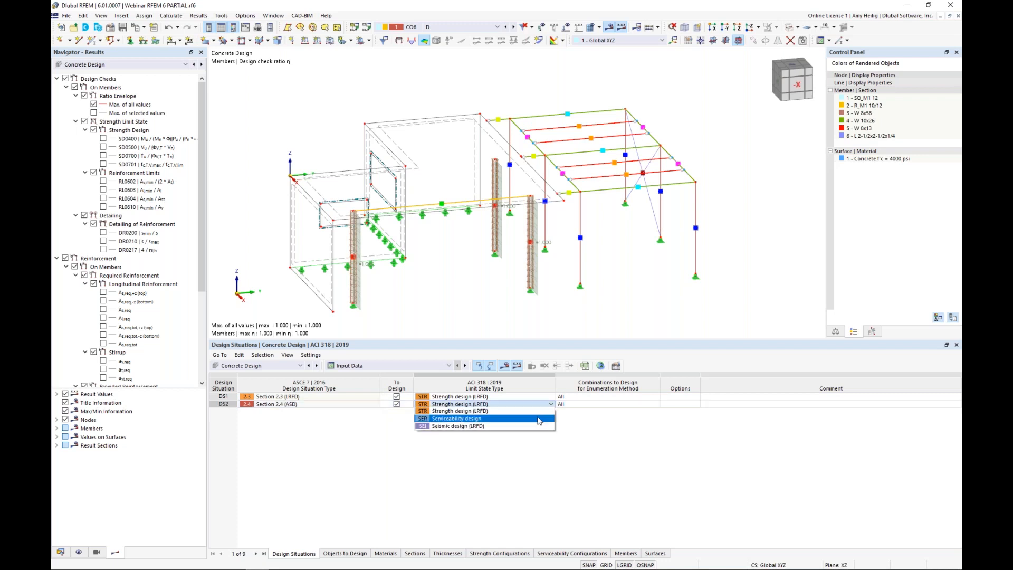
pyautogui.click(539, 419)
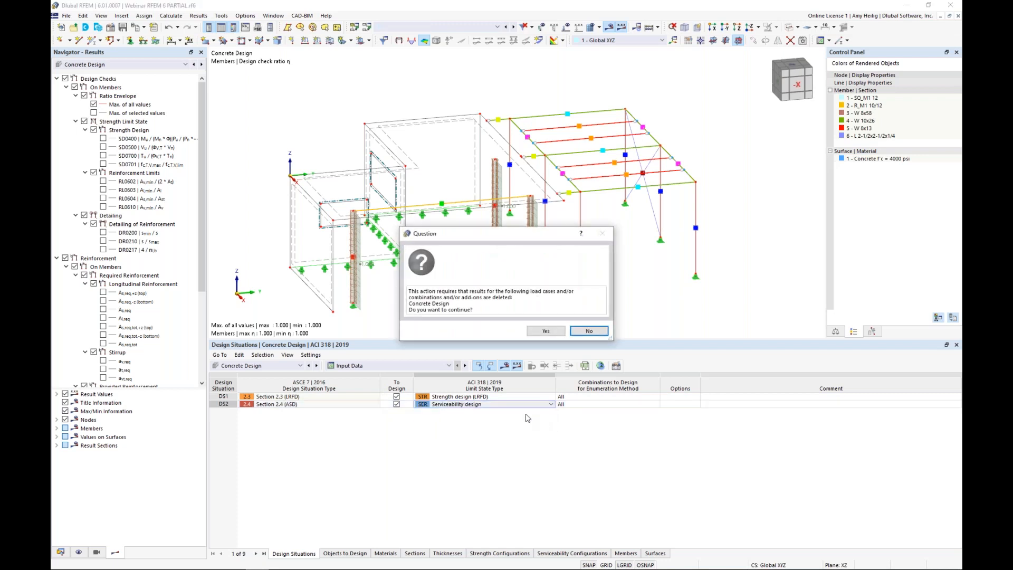
pyautogui.click(545, 329)
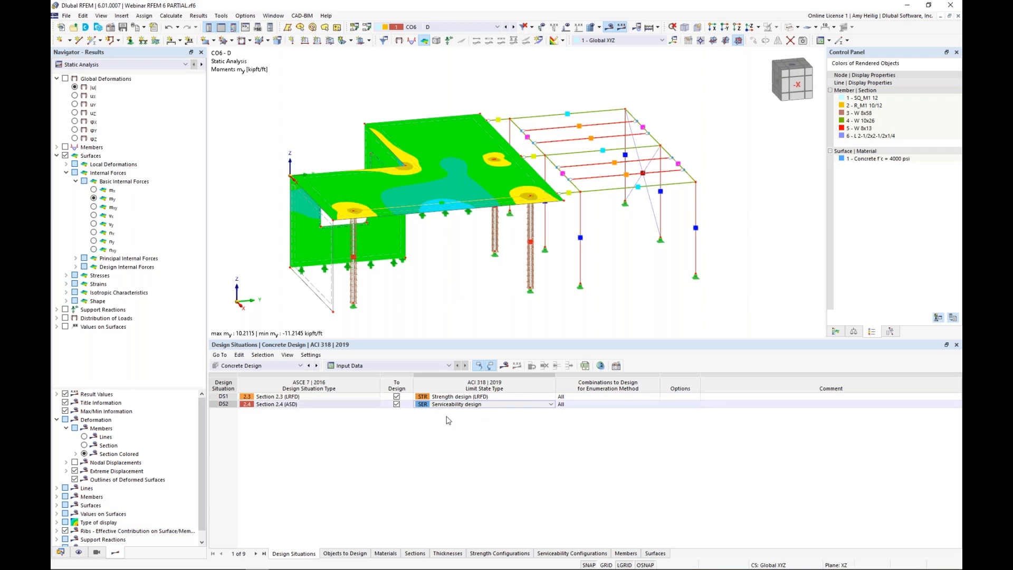
pyautogui.click(463, 404)
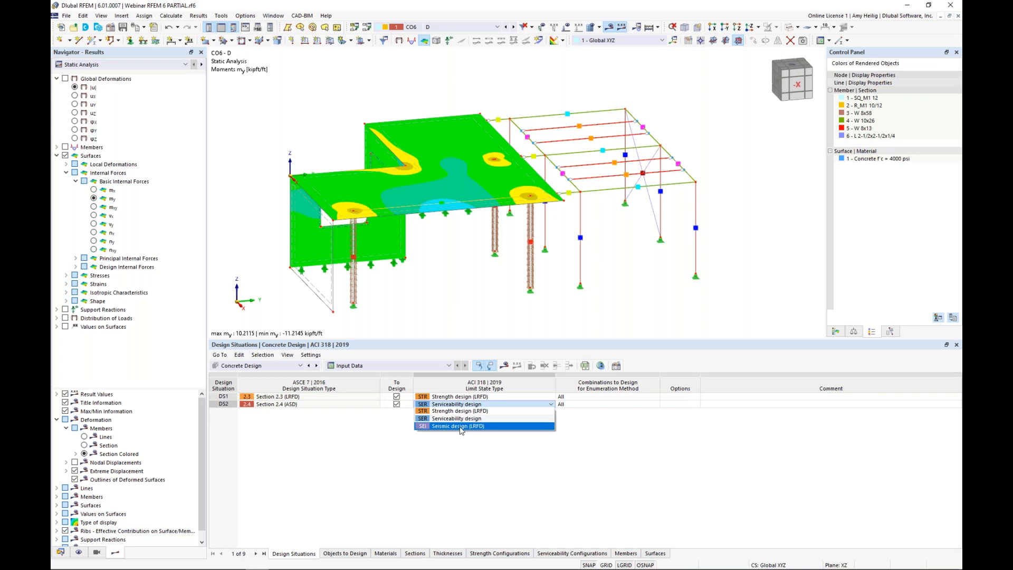
pyautogui.click(503, 454)
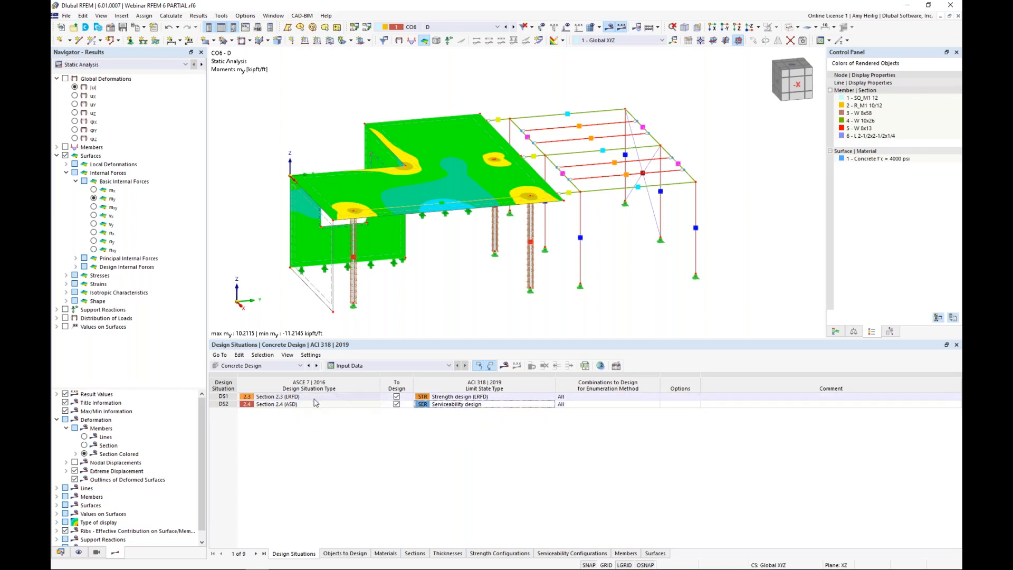
# Step: Turn off designing all members and surfaces for Concrete Design and select only the three concrete columns, members 1-3
pyautogui.click(343, 553)
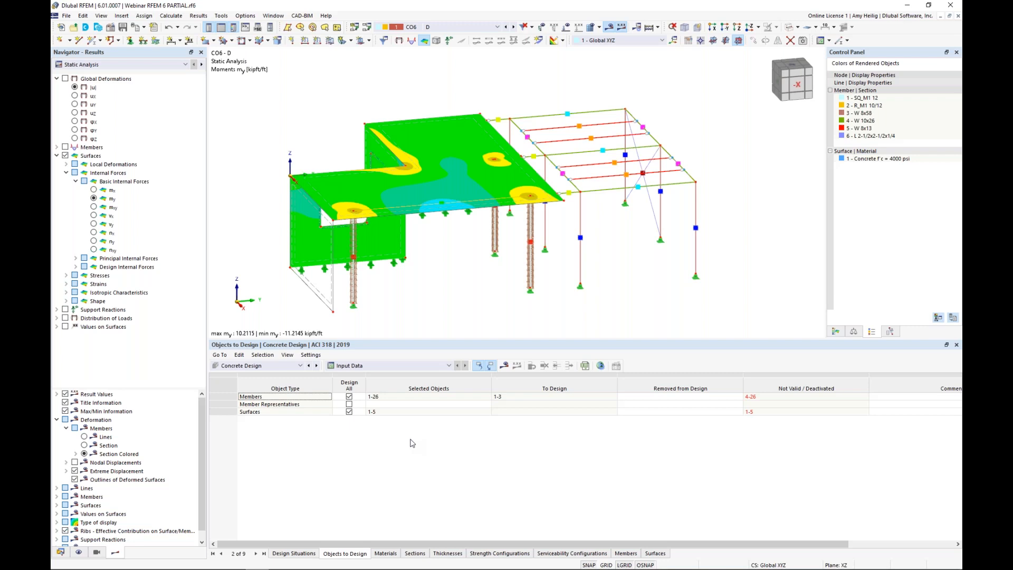
pyautogui.click(349, 399)
pyautogui.click(348, 397)
pyautogui.click(350, 412)
pyautogui.click(470, 396)
pyautogui.click(486, 397)
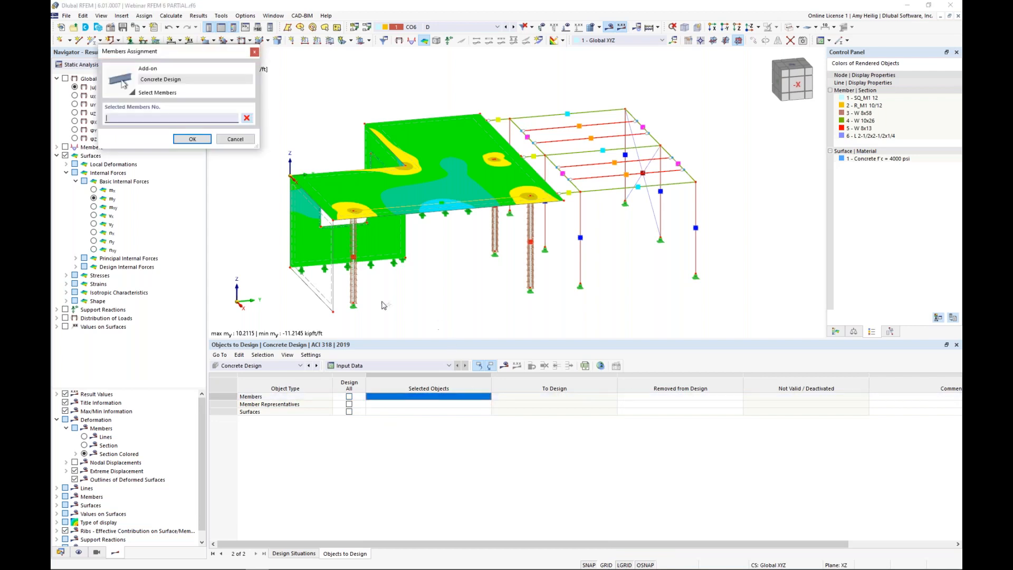
pyautogui.click(530, 269)
pyautogui.click(494, 240)
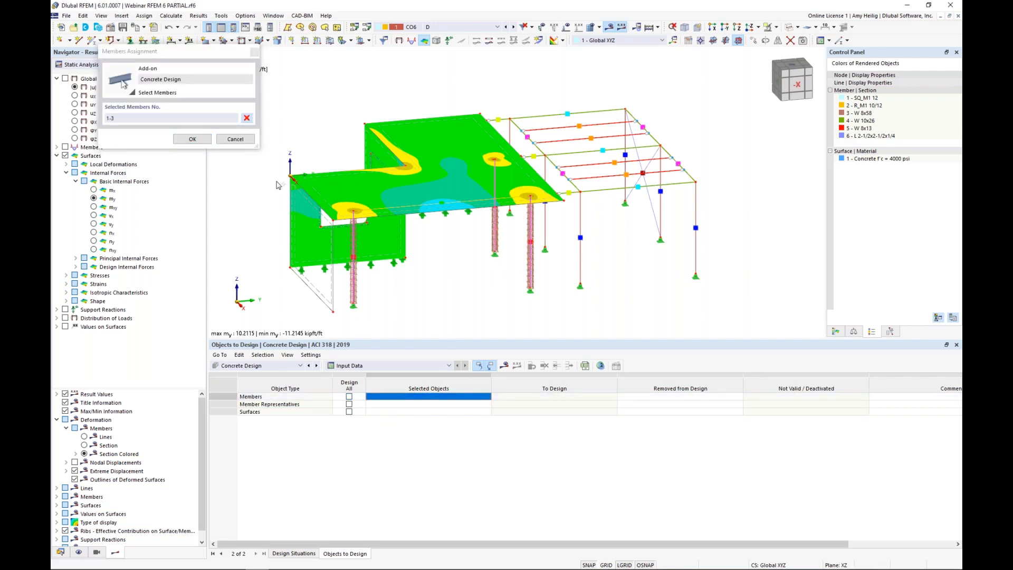
pyautogui.click(193, 138)
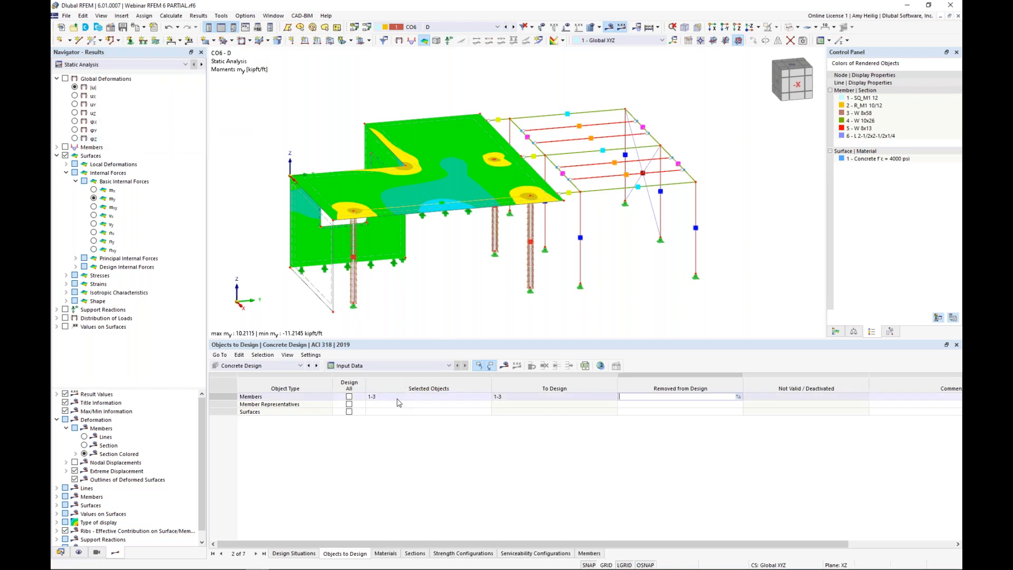
# Step: In the Steel Design input data, set design situation DS2, Section 2.4 (ASD), to Serviceability limit state, allowing the existing results to be deleted
pyautogui.click(290, 366)
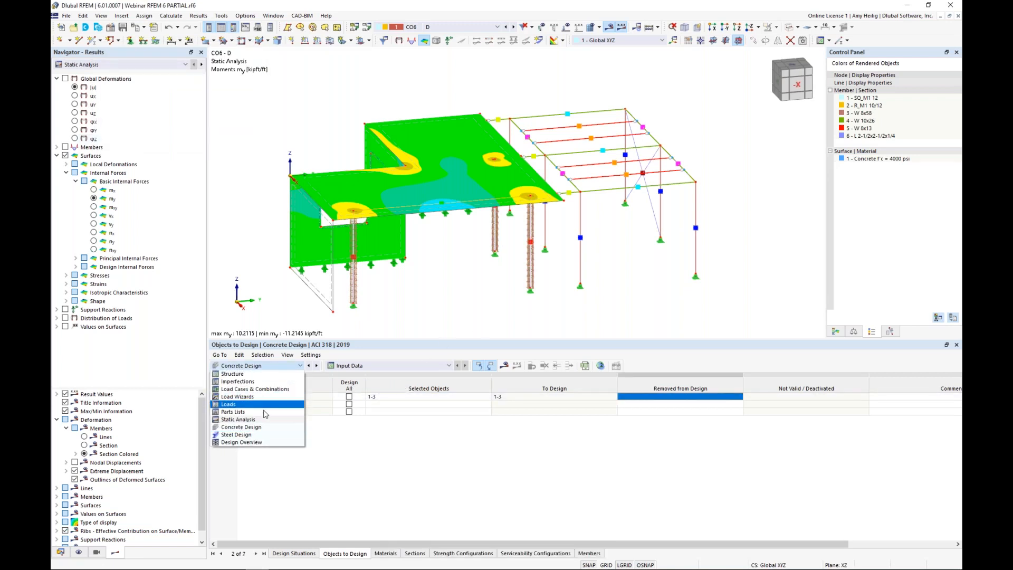
pyautogui.click(251, 438)
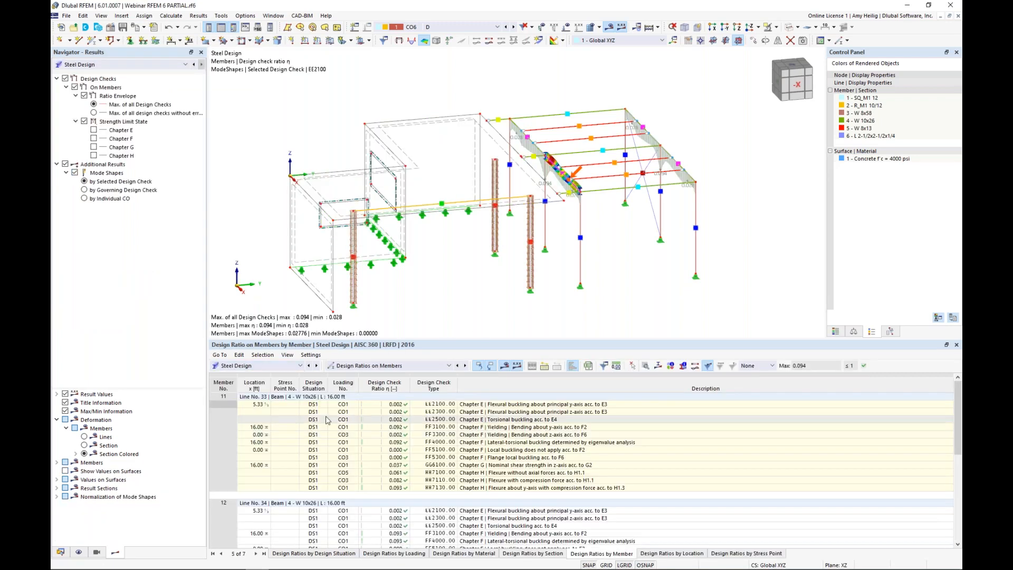
pyautogui.click(353, 365)
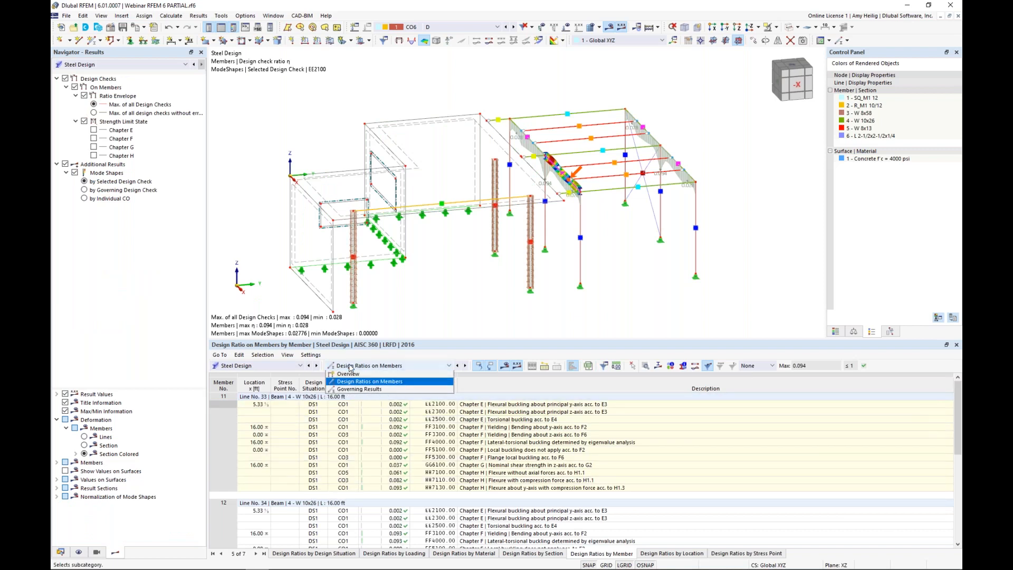
pyautogui.click(355, 375)
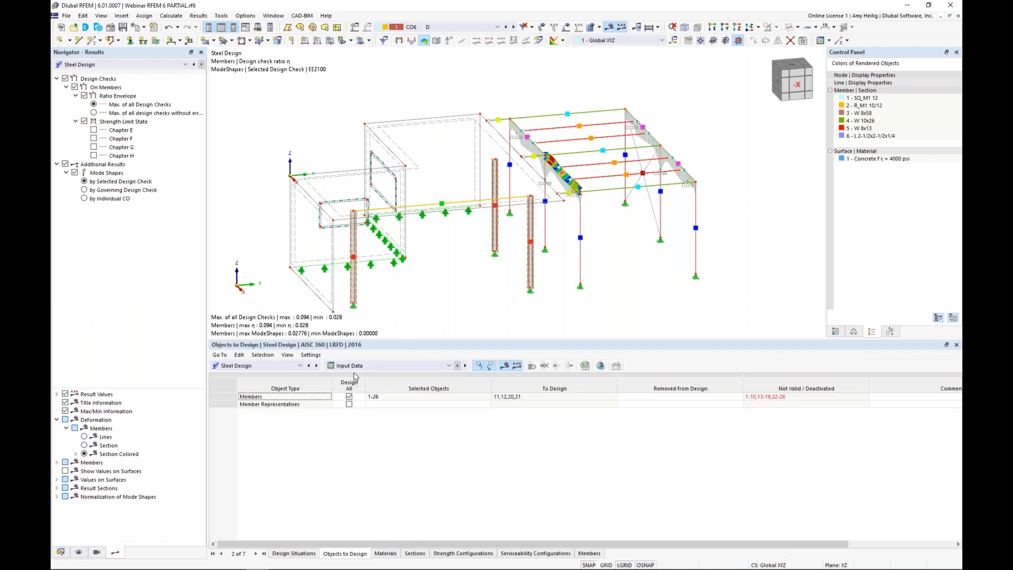
pyautogui.click(291, 554)
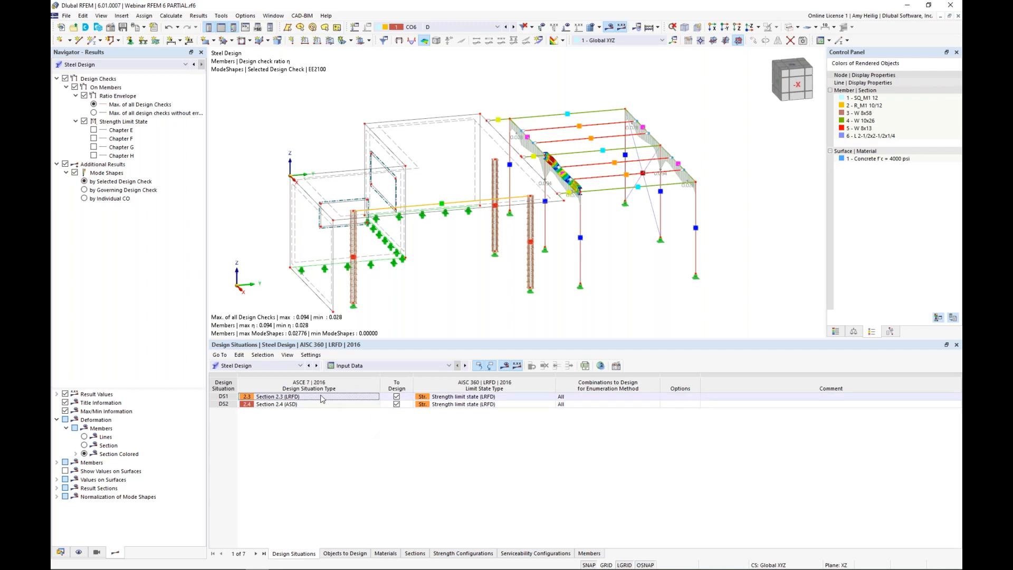
pyautogui.click(442, 403)
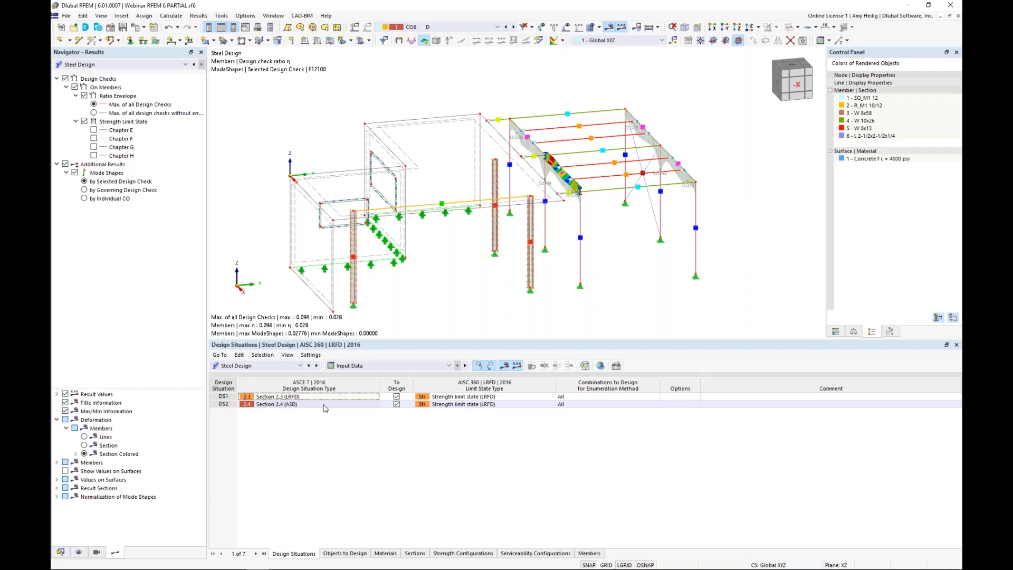
pyautogui.click(538, 404)
pyautogui.click(548, 405)
pyautogui.click(533, 424)
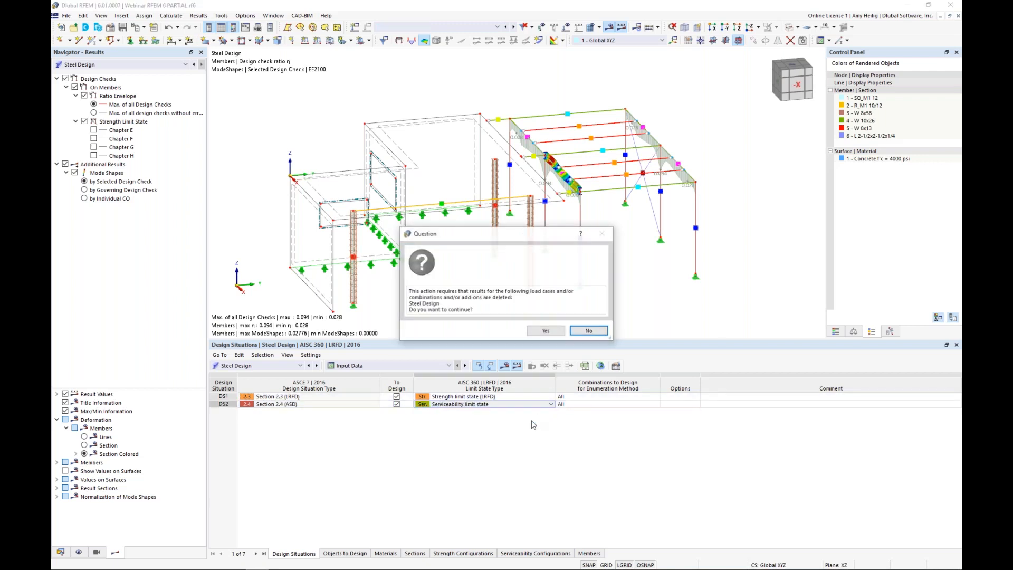
pyautogui.click(543, 327)
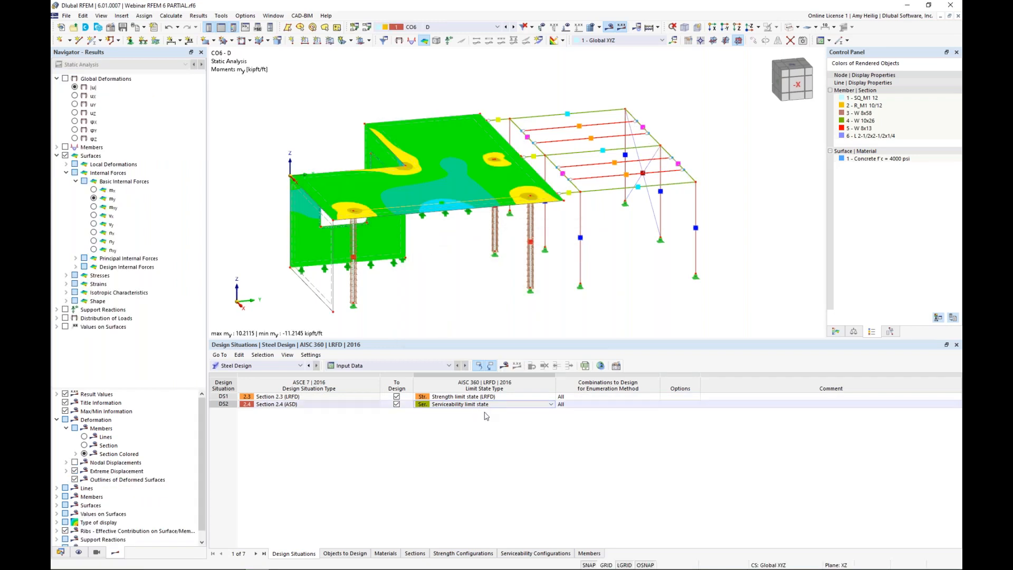
# Step: Turn off designing all members for Steel Design and select only steel beams 11, 12, 20 and 21 as objects to design
pyautogui.click(345, 553)
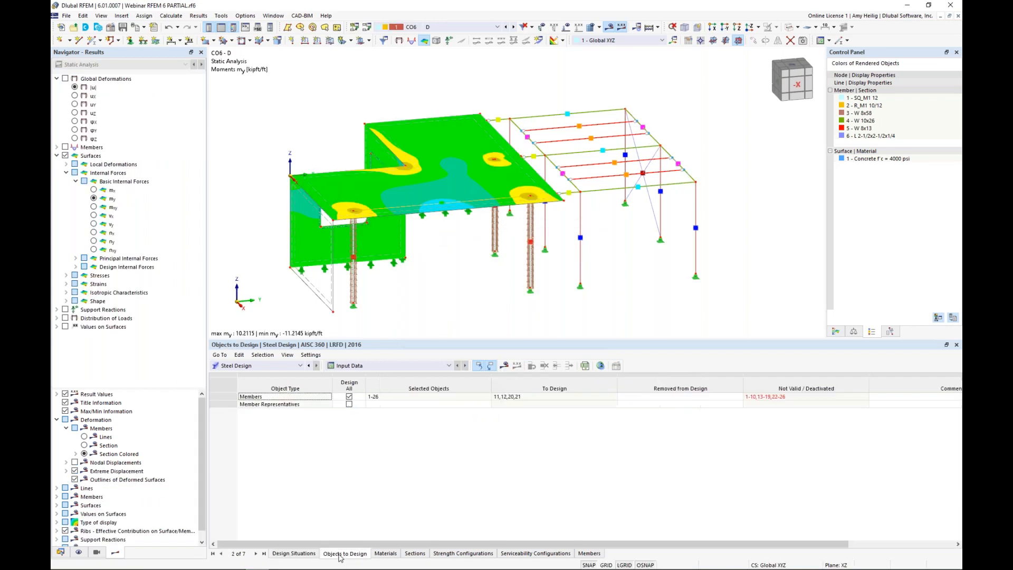
pyautogui.click(349, 396)
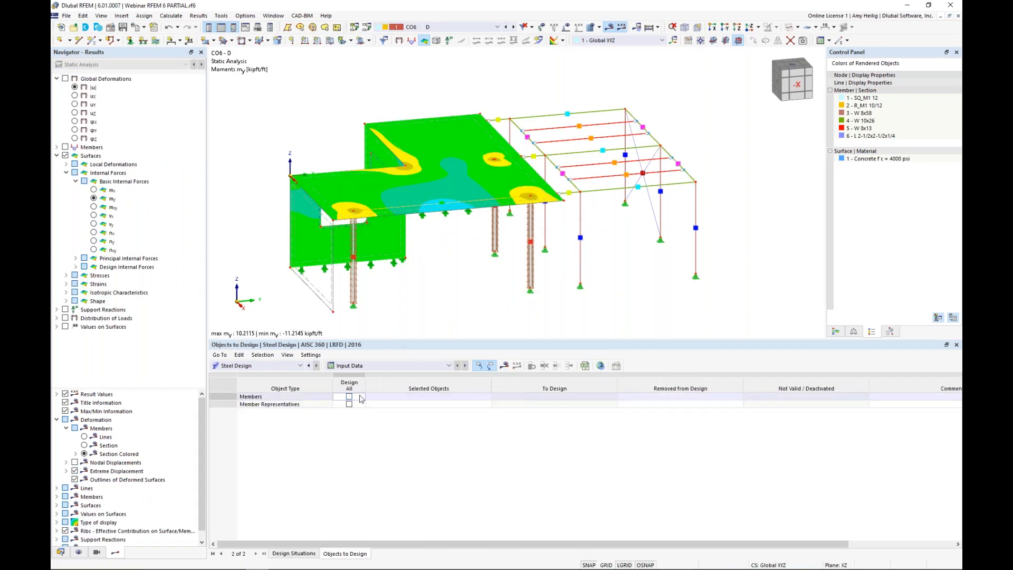
pyautogui.click(391, 400)
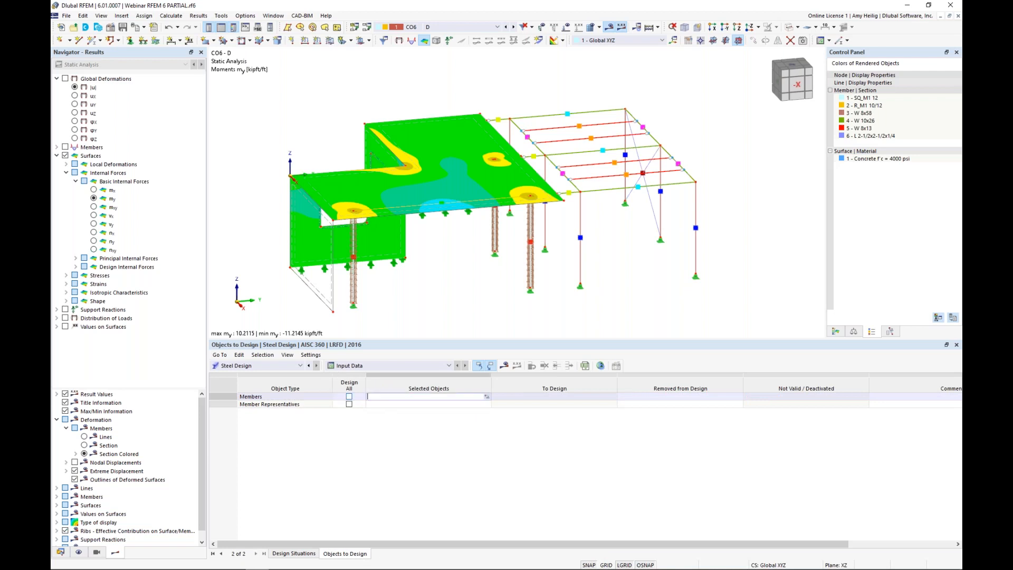
pyautogui.click(486, 397)
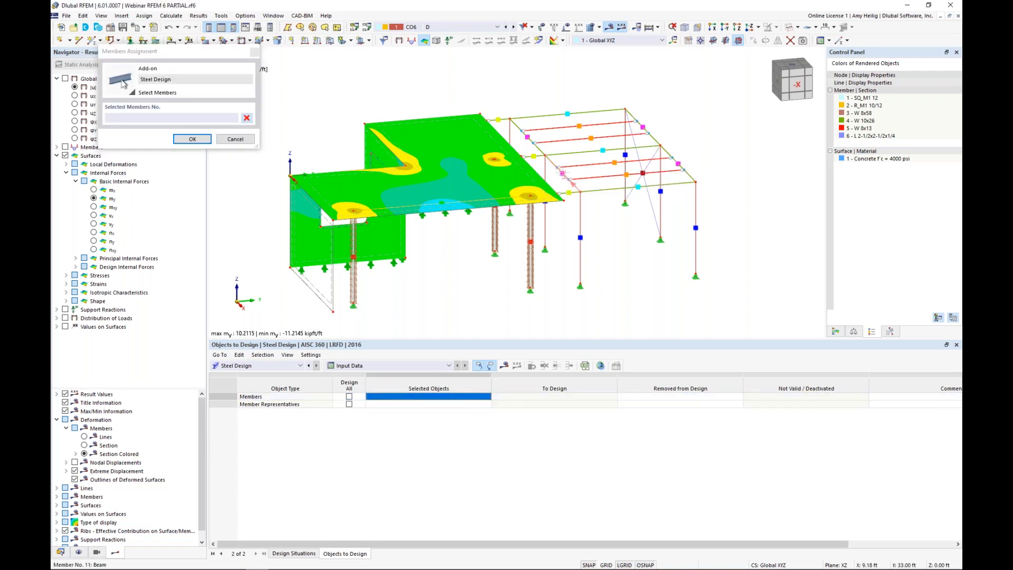
pyautogui.click(545, 154)
pyautogui.click(653, 138)
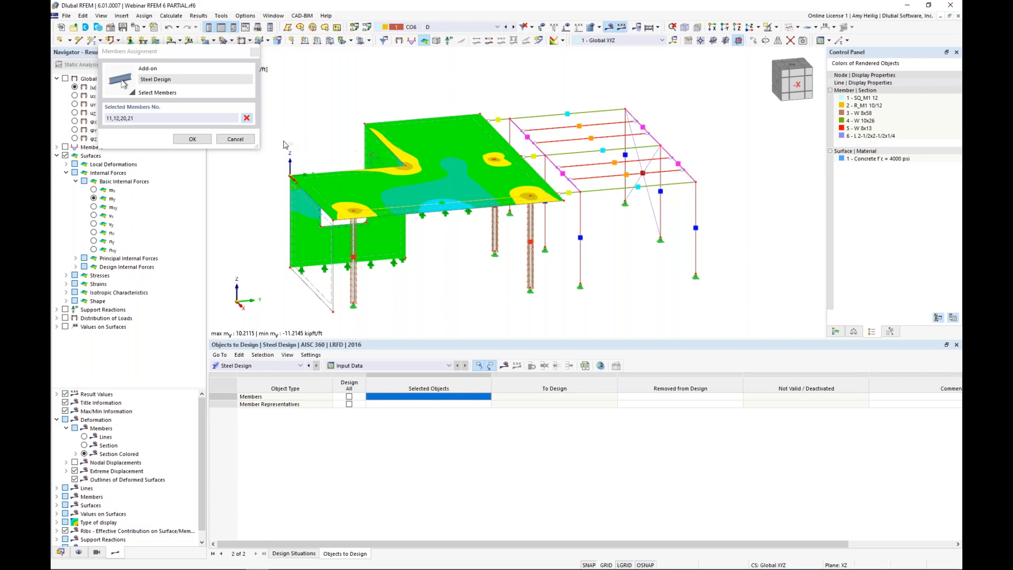
pyautogui.click(192, 139)
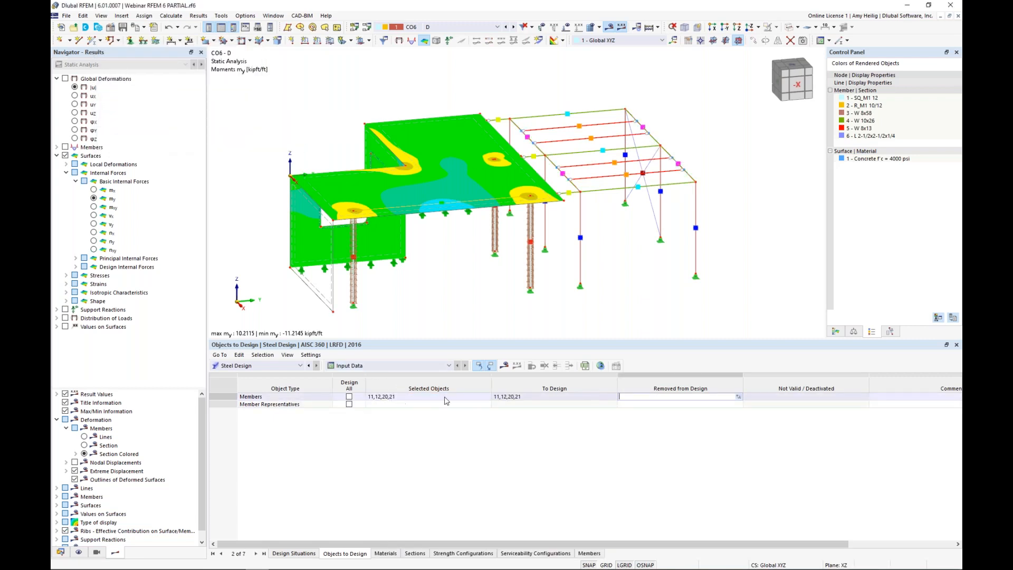
# Step: Calculate the whole model and show the Concrete Design results in an enlarged table area
pyautogui.click(171, 16)
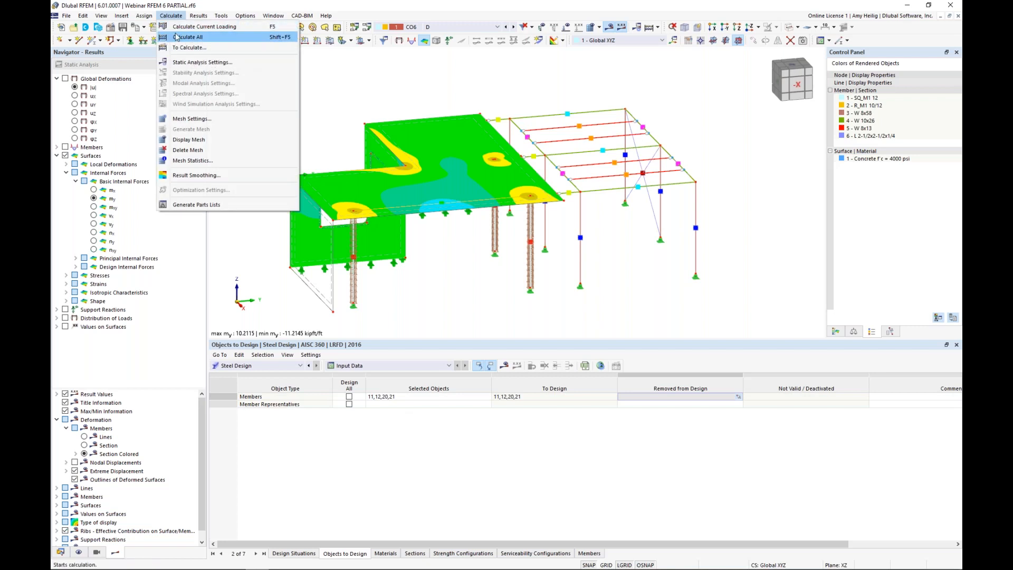
pyautogui.click(182, 37)
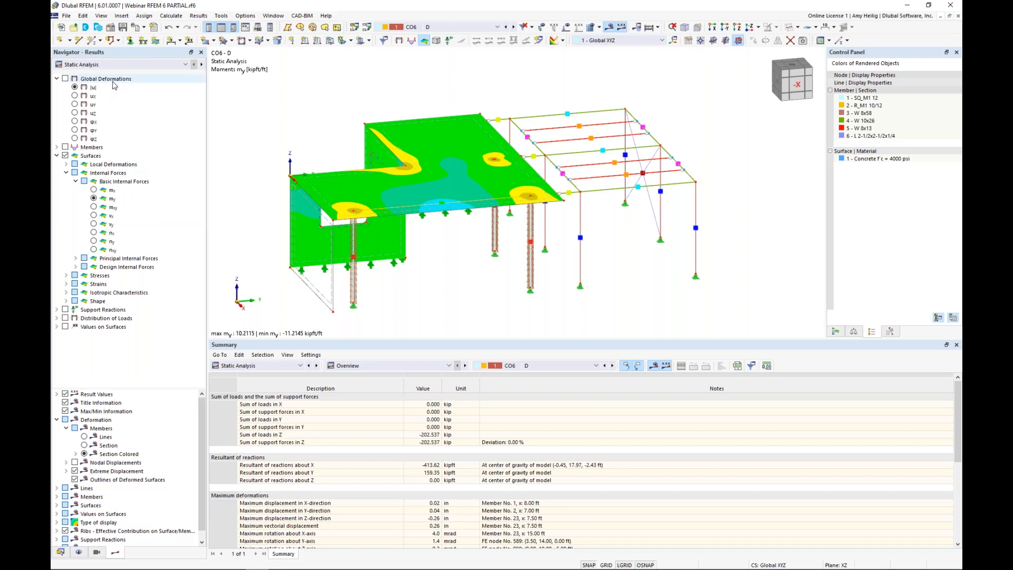
pyautogui.click(232, 366)
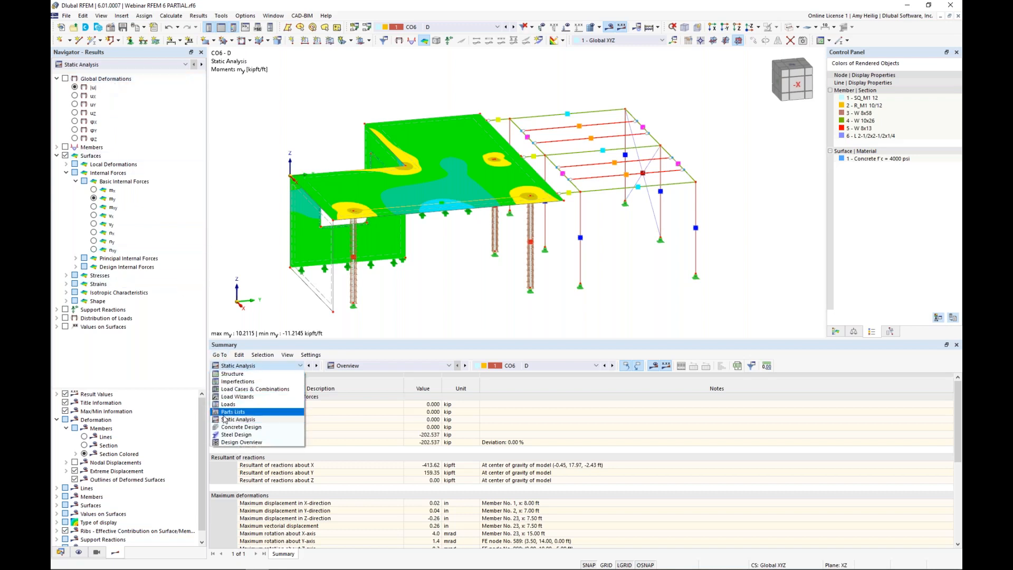
pyautogui.click(223, 428)
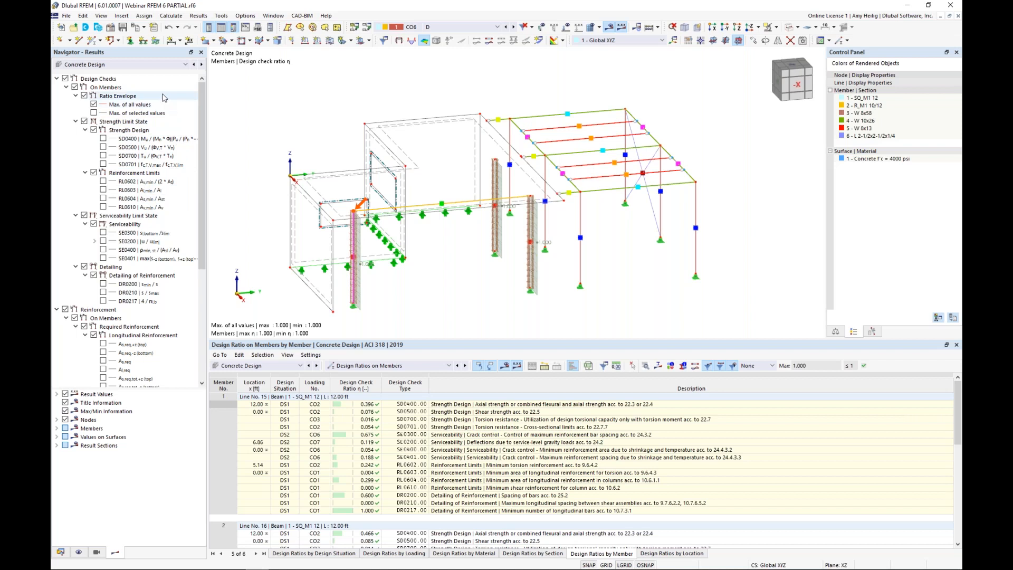
pyautogui.moveTo(463, 343); pyautogui.dragTo(461, 306)
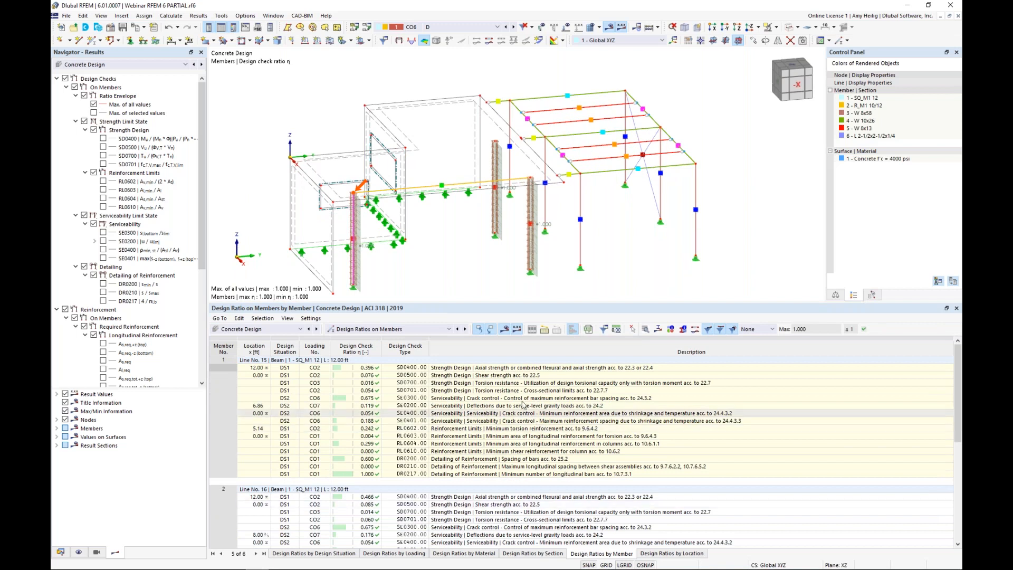
# Step: Examine the design ratios by member for concrete columns 1 and 2, including crack control check SL0401 and torsion reinforcement check RL0602
pyautogui.click(505, 421)
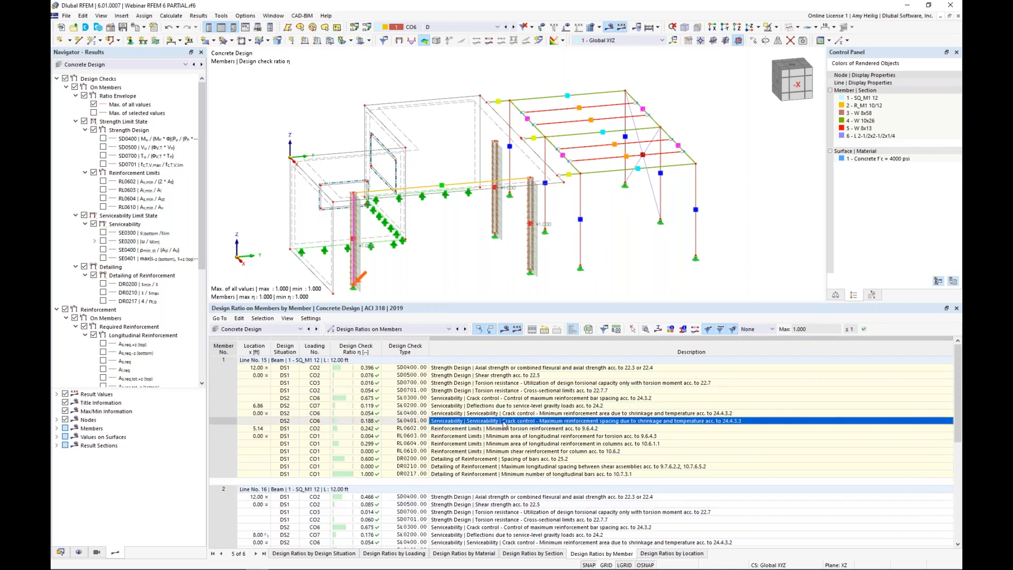
pyautogui.scroll(-1, 505, 424)
pyautogui.scroll(-2, 504, 424)
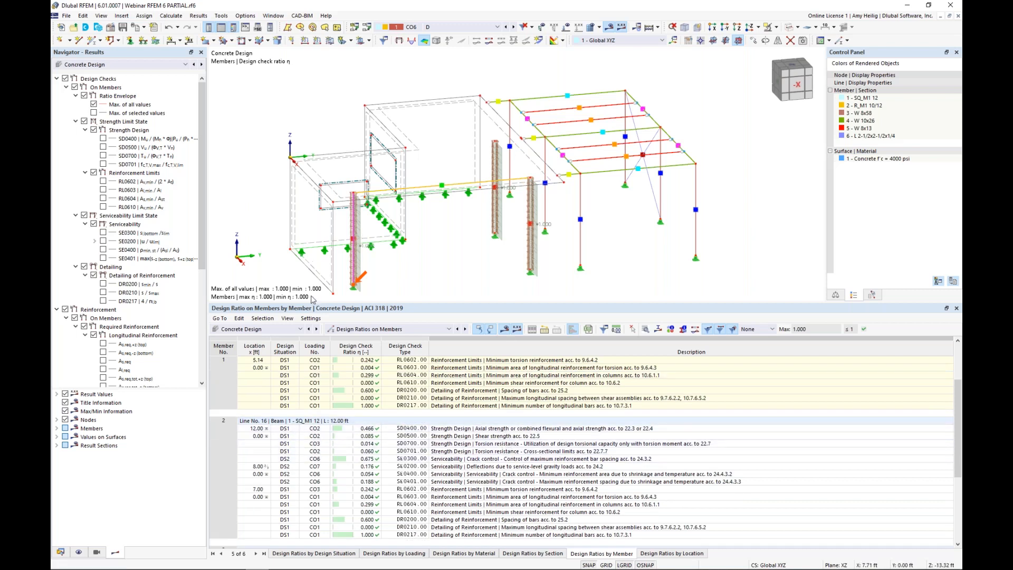
pyautogui.click(406, 489)
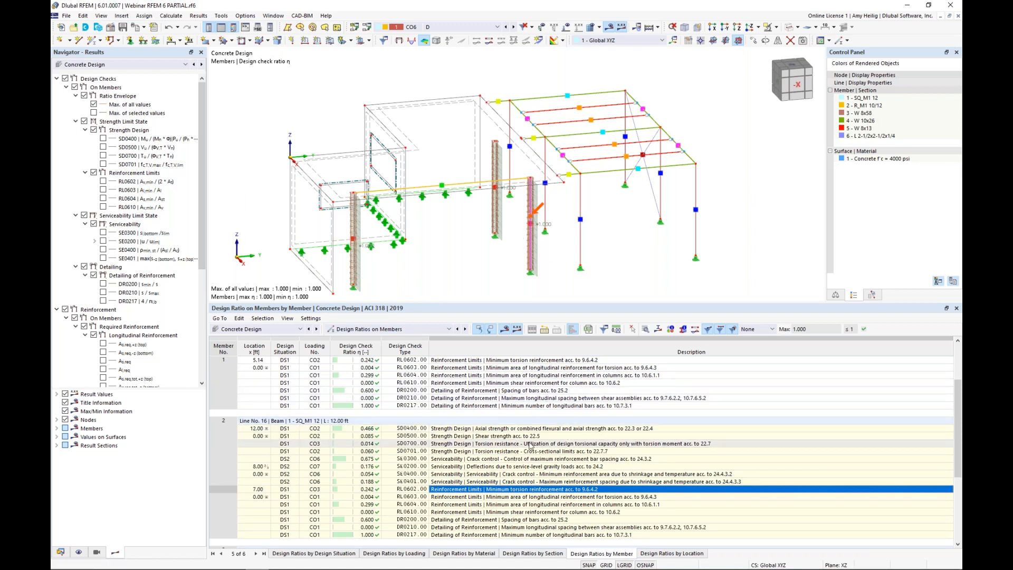
# Step: Open the check details for column 2's SD0400 strength check and view checks SD0500.01, SD0700.01 and SD0400.01
pyautogui.click(500, 430)
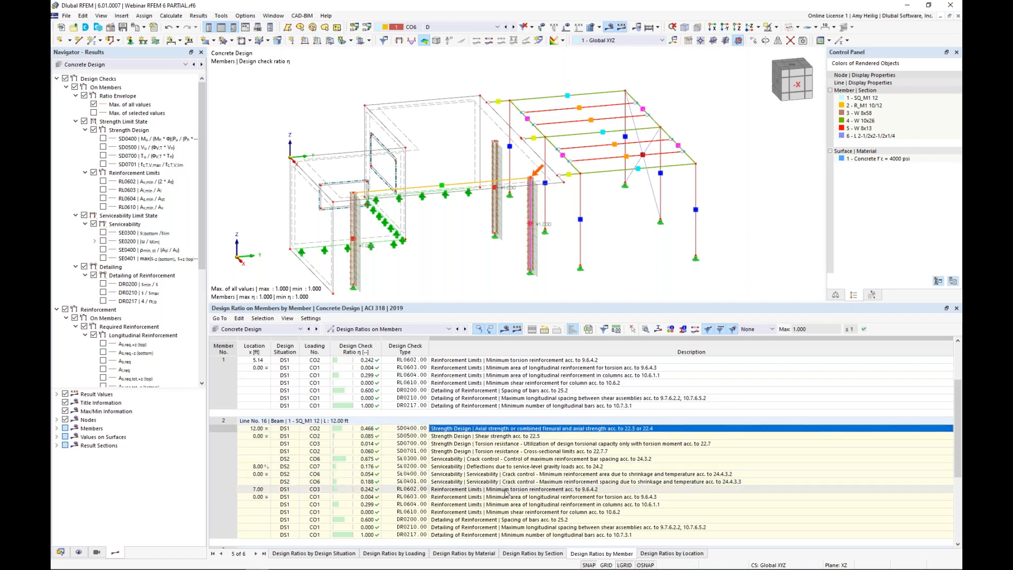
pyautogui.click(645, 329)
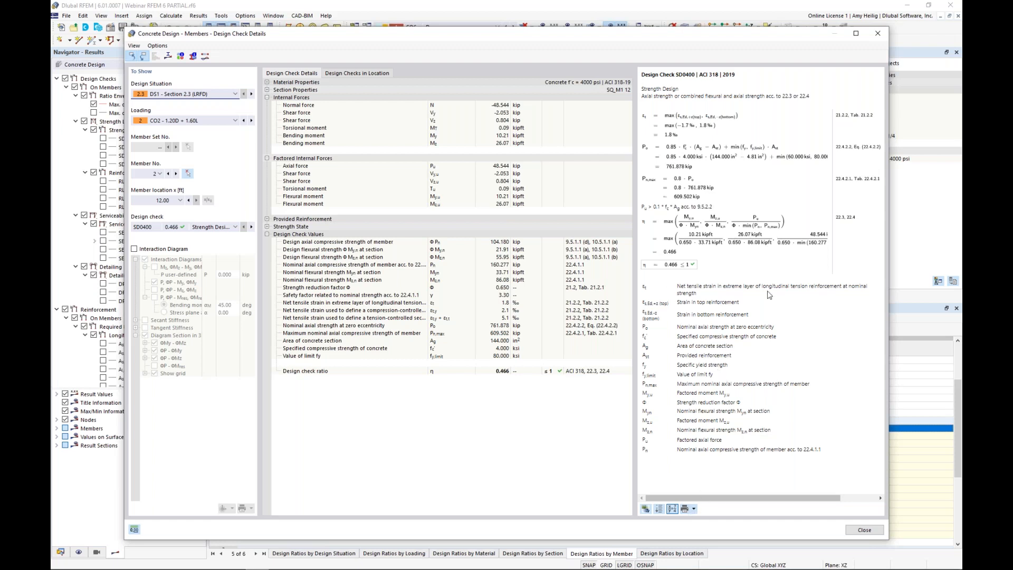
pyautogui.click(231, 227)
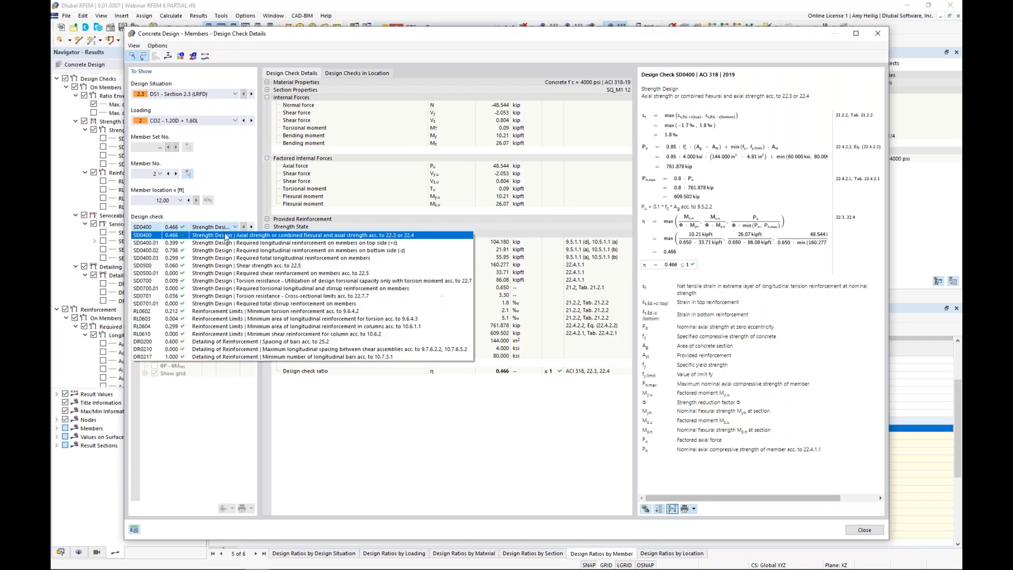
pyautogui.click(229, 273)
pyautogui.click(202, 228)
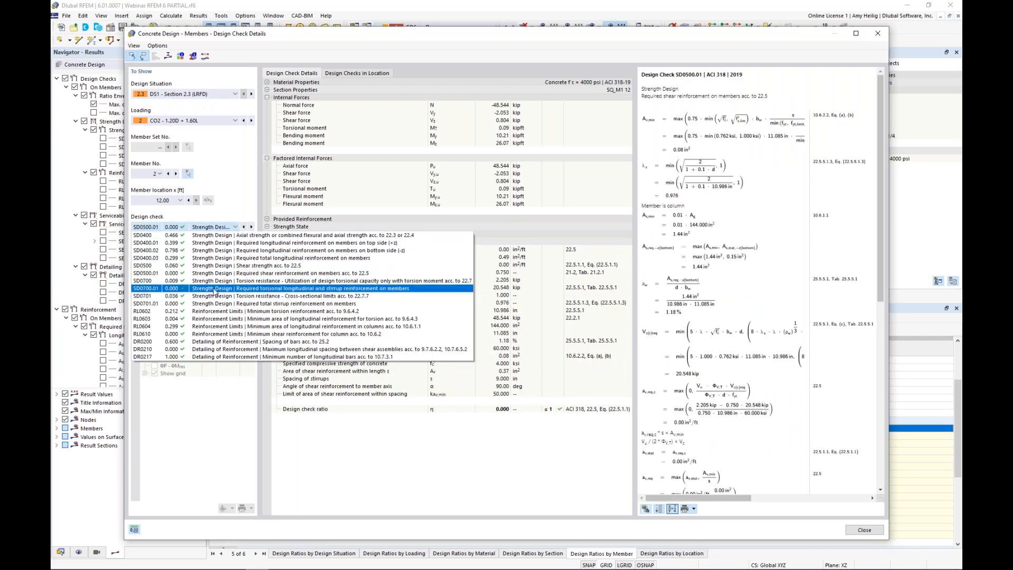
pyautogui.click(213, 289)
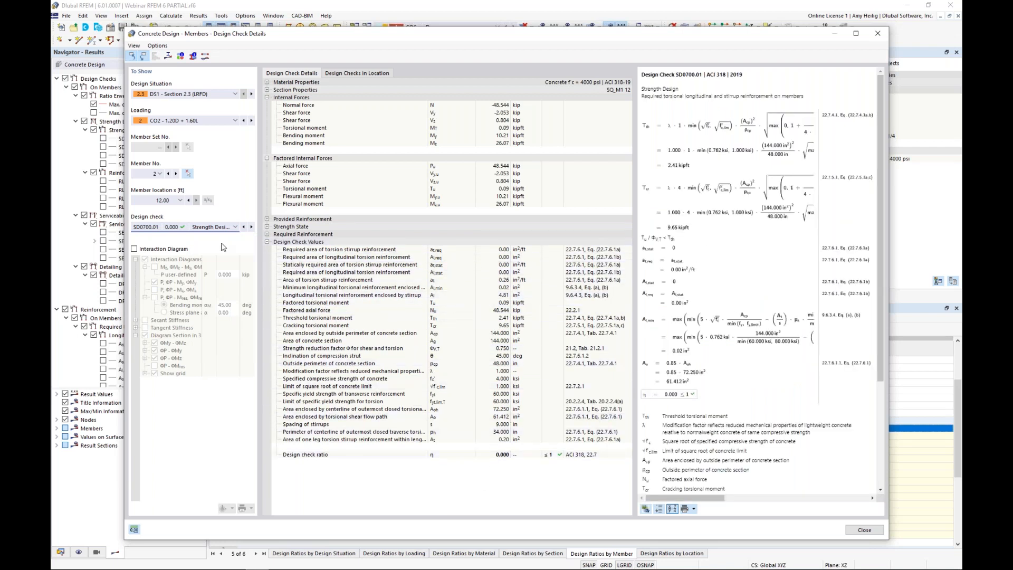
pyautogui.click(222, 227)
pyautogui.scroll(2, 198, 245)
pyautogui.click(198, 243)
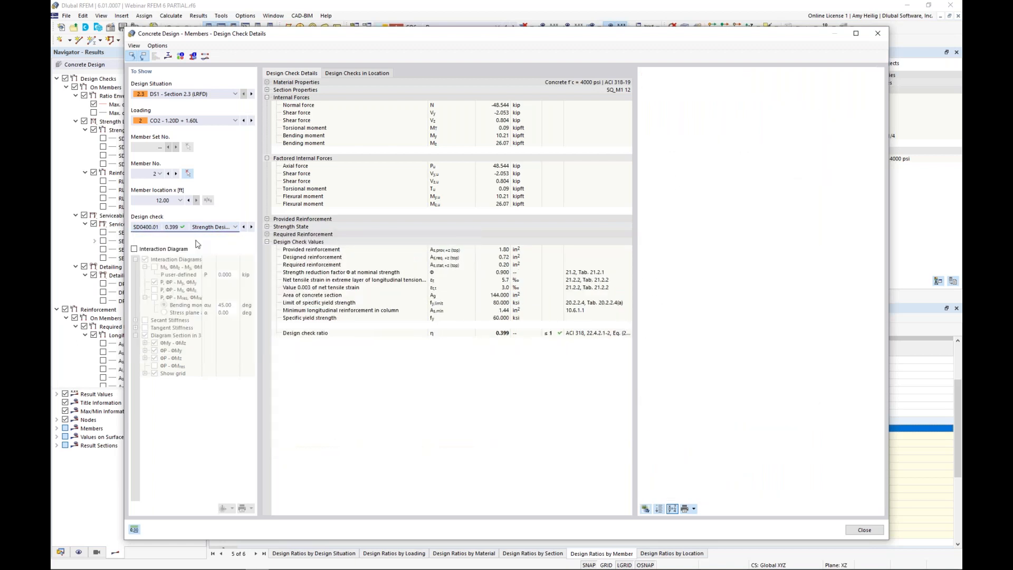
# Step: Activate the interaction diagram for column 2, inspect its 3D surface from another angle and close the check details
pyautogui.click(135, 249)
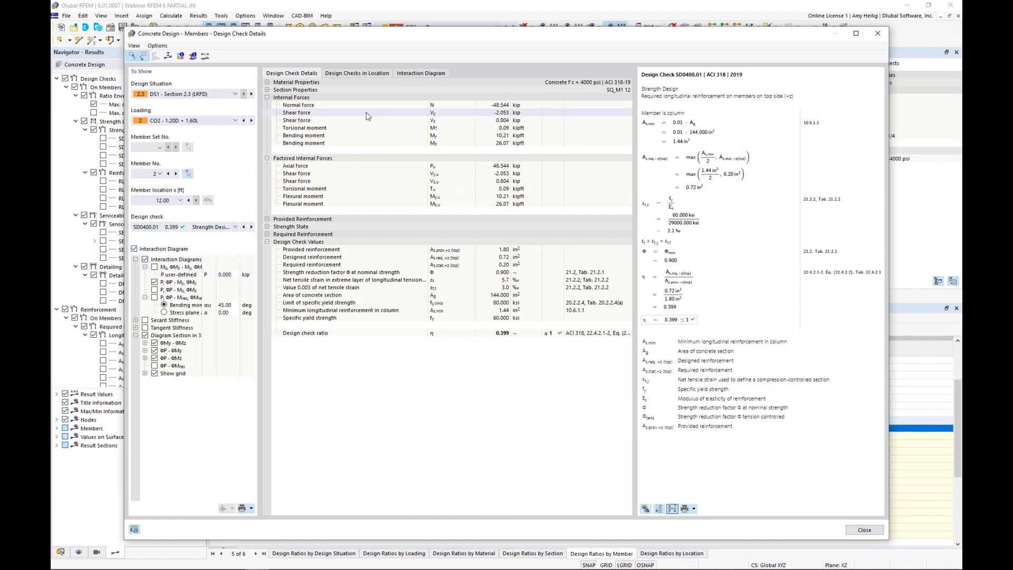
pyautogui.click(431, 75)
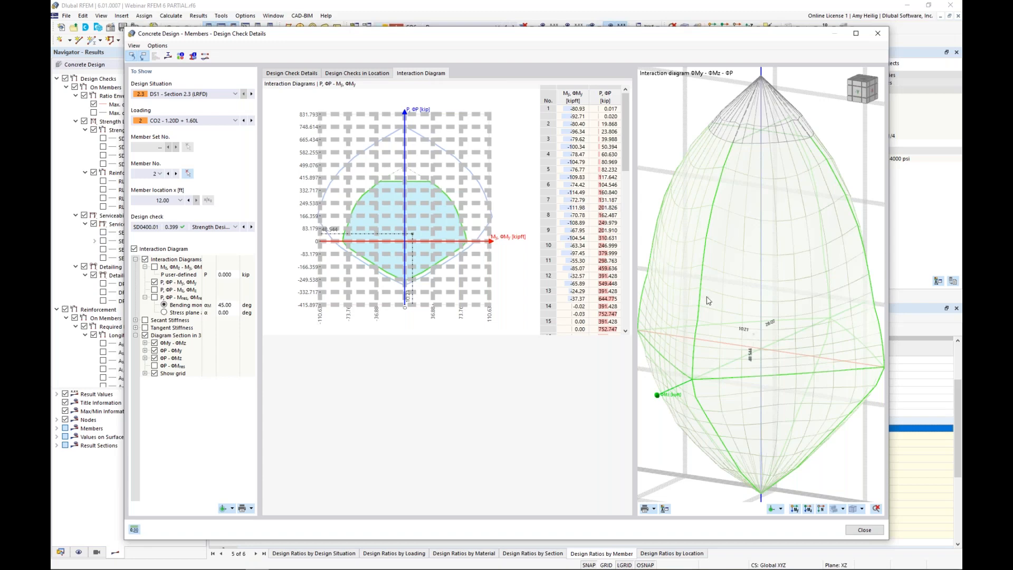
pyautogui.scroll(-4, 738, 288)
pyautogui.keyDown('ctrl'); pyautogui.moveTo(821, 312); pyautogui.dragTo(751, 327, button='middle'); pyautogui.keyUp('ctrl')
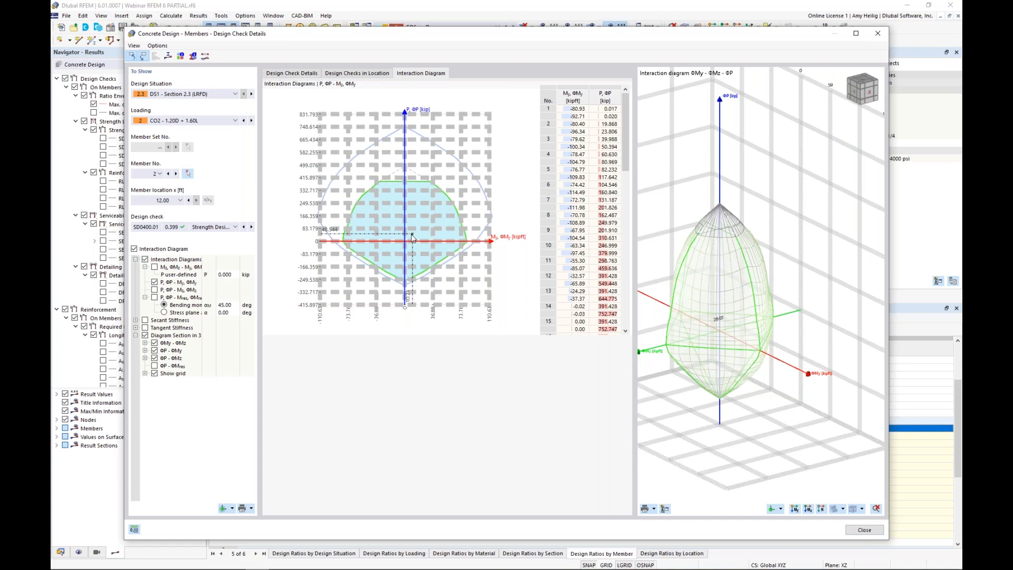
pyautogui.moveTo(724, 352); pyautogui.dragTo(754, 342, button='middle')
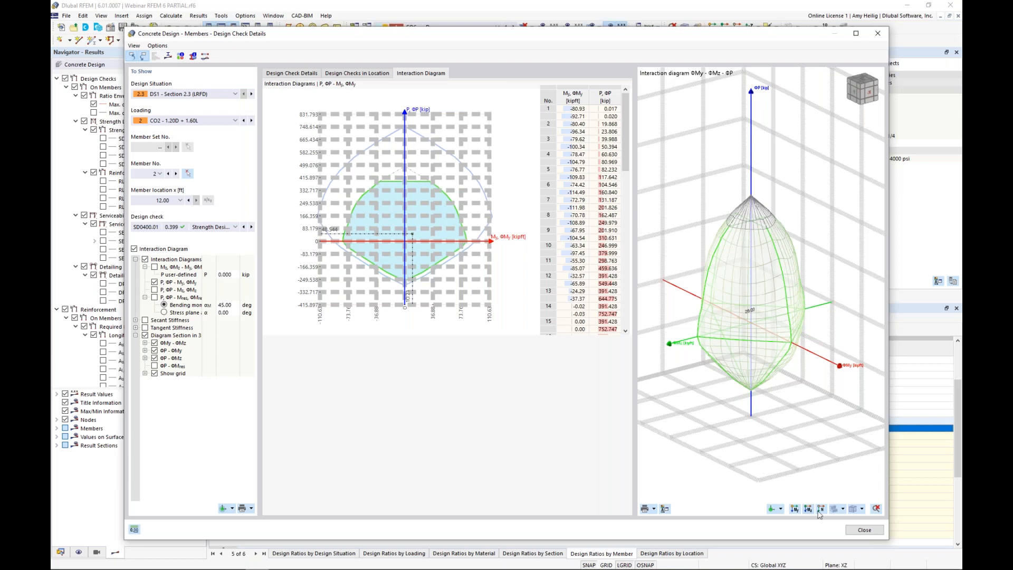
pyautogui.click(864, 529)
# Step: Switch the results table to Steel Design with the design ratios on members
pyautogui.click(259, 328)
pyautogui.click(246, 399)
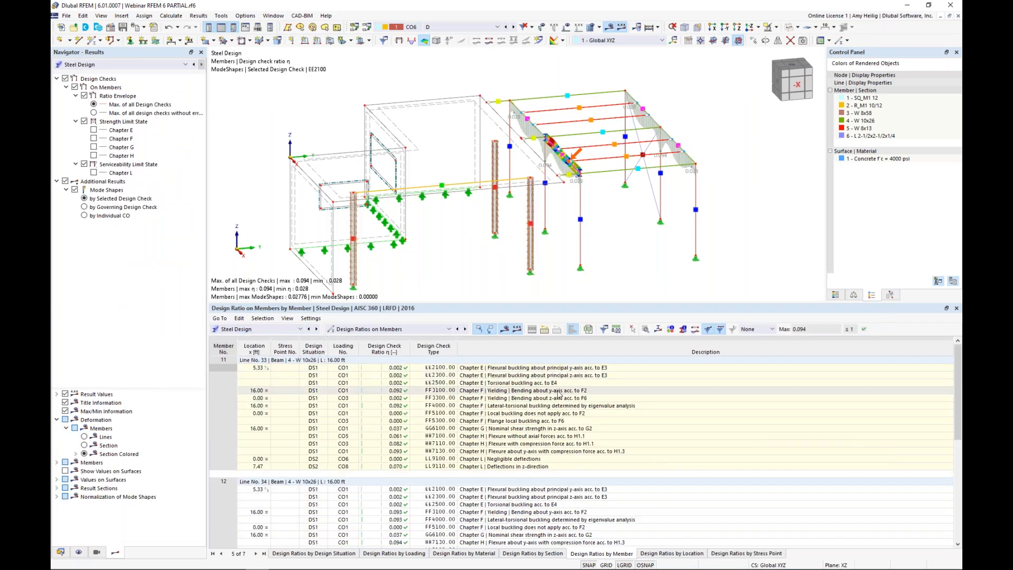
pyautogui.click(368, 329)
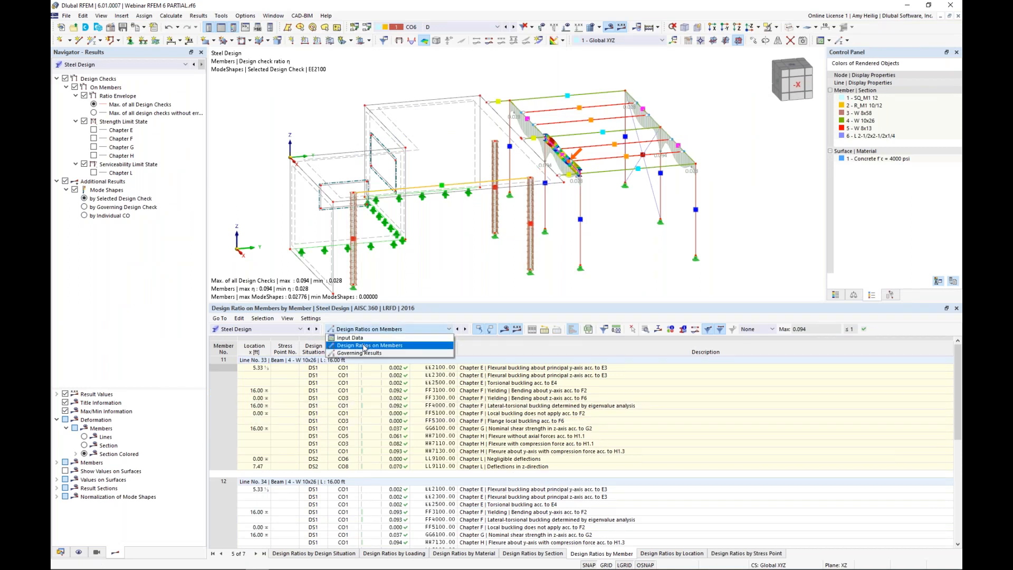
pyautogui.click(364, 346)
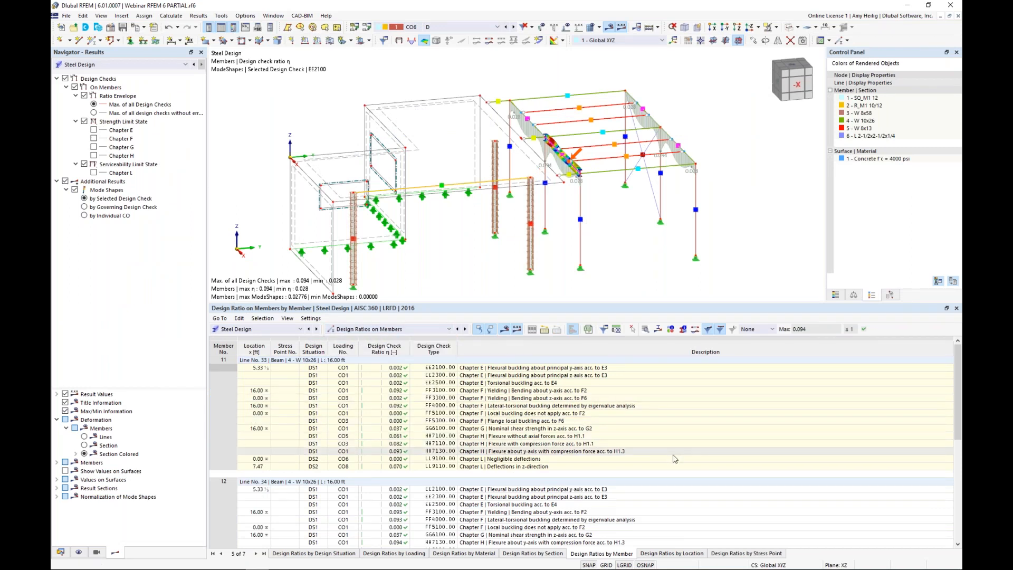
# Step: Examine beam 11's nominal shear check GG6100 and beam 12's lateral-torsional buckling check FF4000 with their graphics in the model
pyautogui.click(489, 398)
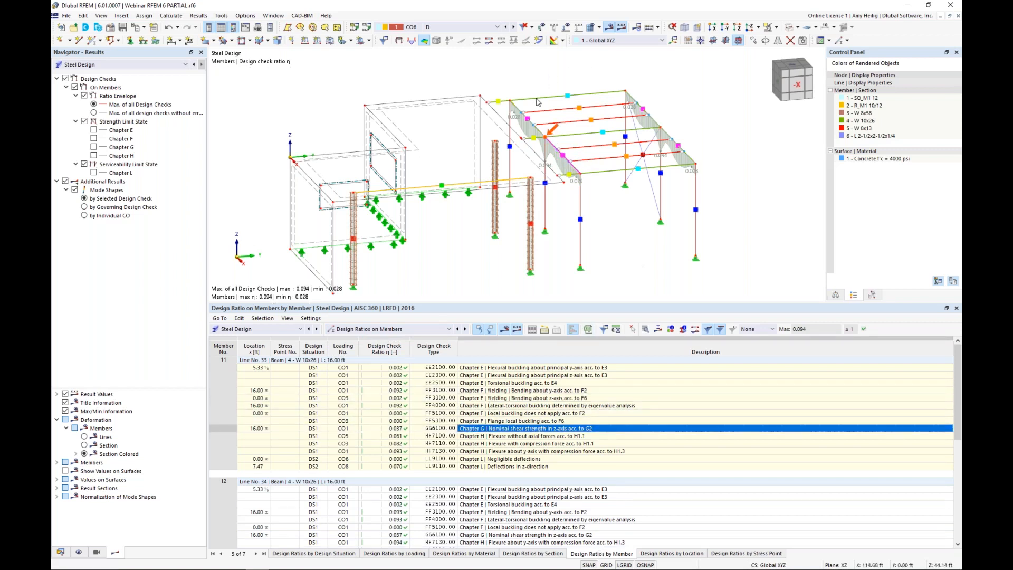
pyautogui.scroll(3, 556, 185)
pyautogui.scroll(1, 556, 185)
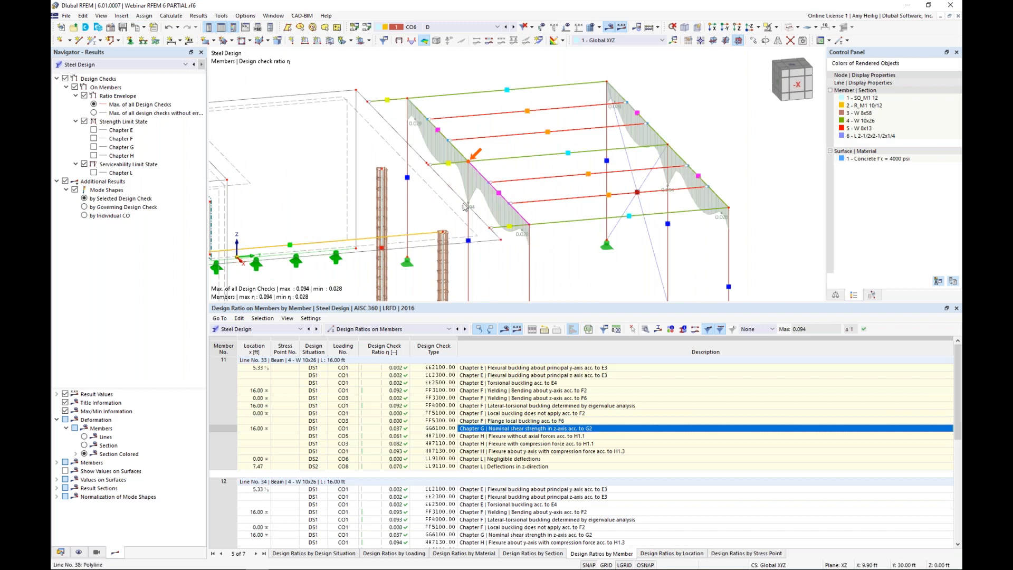
pyautogui.scroll(-3, 528, 469)
pyautogui.click(521, 436)
pyautogui.click(521, 451)
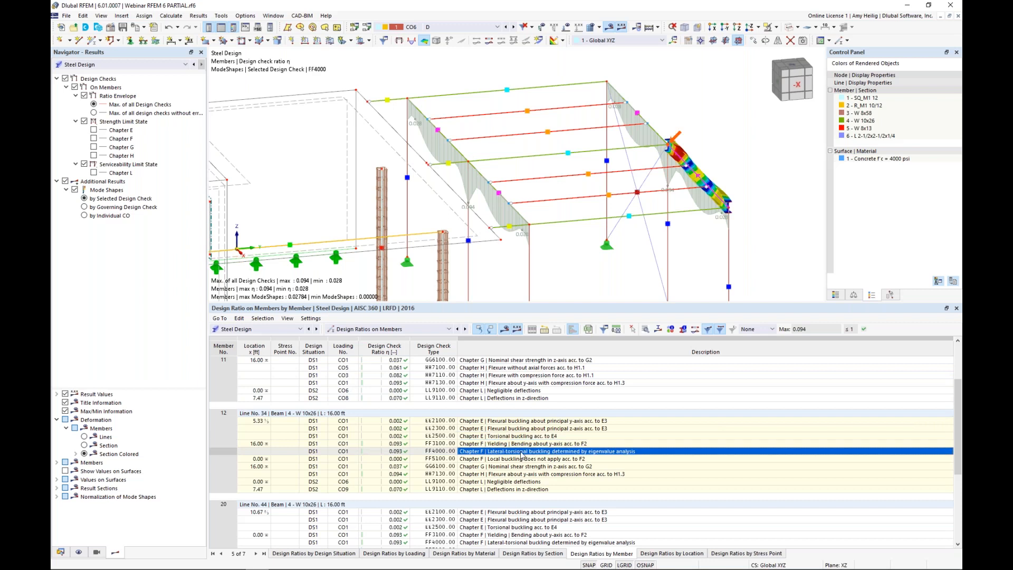
# Step: Open the check details for beam 12's flexural buckling check EE2100 and expand its section classification for compression
pyautogui.click(524, 421)
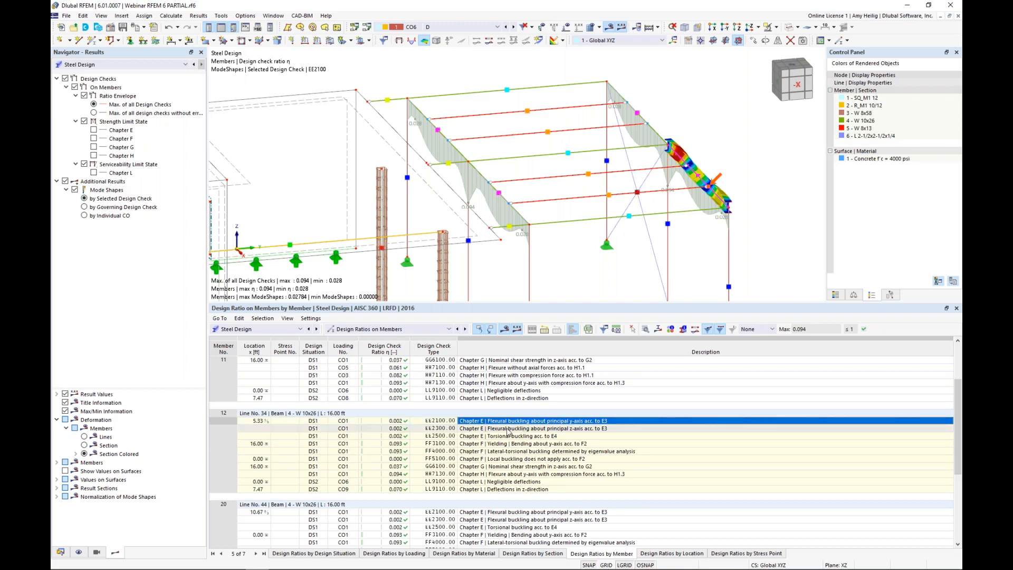
pyautogui.click(644, 329)
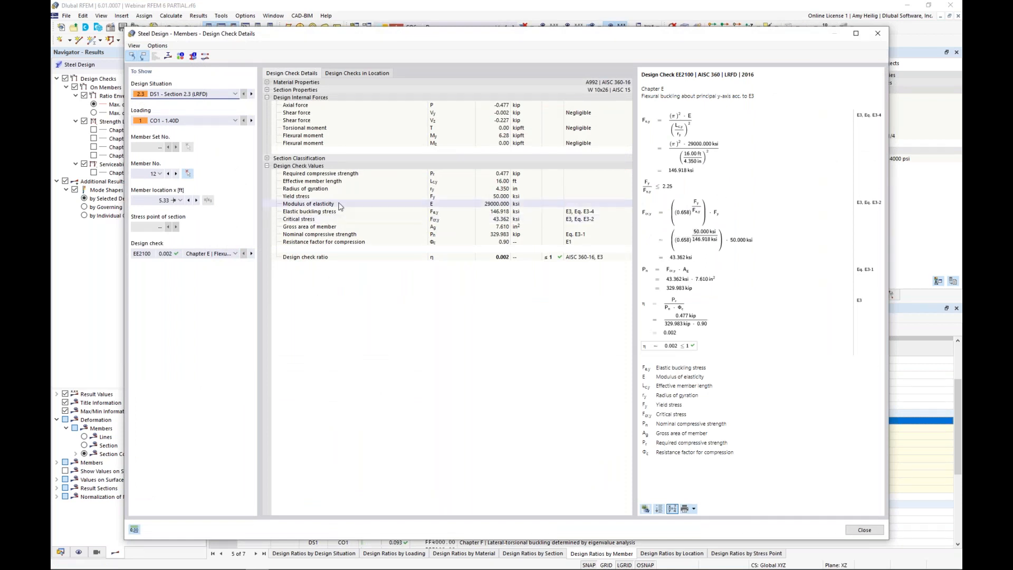
pyautogui.click(267, 158)
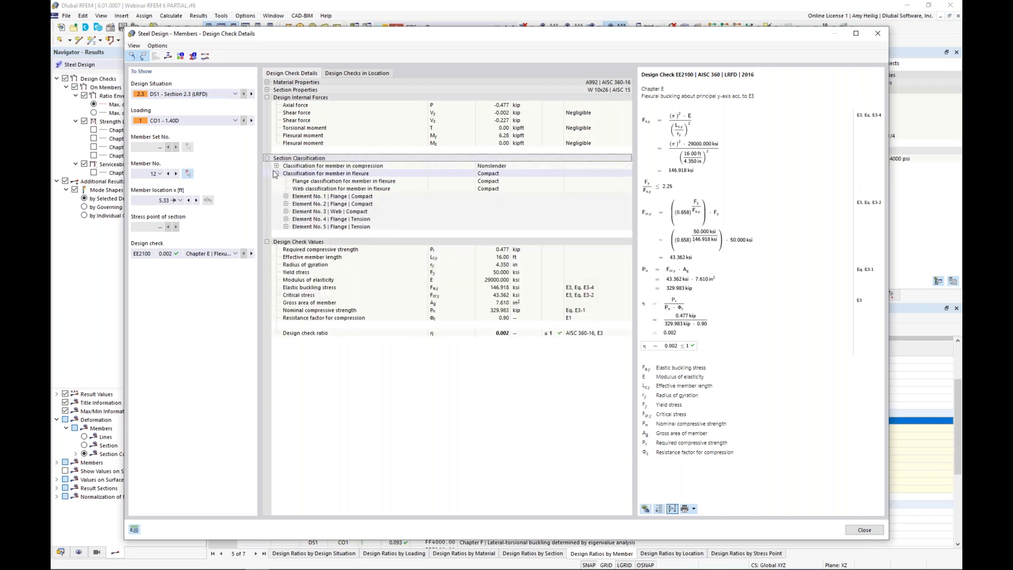
pyautogui.click(277, 166)
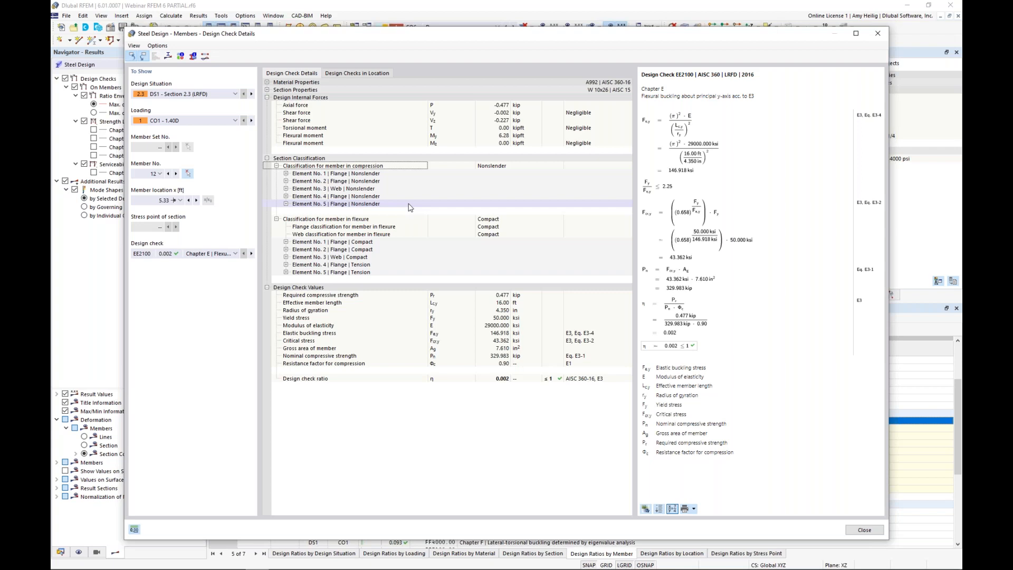
# Step: View beam 12's yielding check FF3100 about the y-axis and close the check details
pyautogui.click(221, 254)
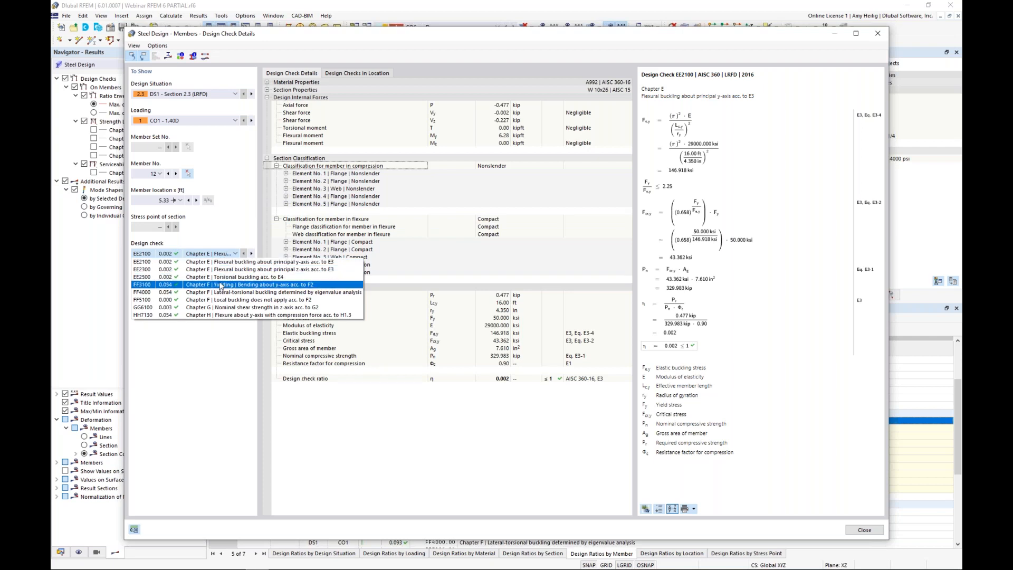
pyautogui.click(221, 285)
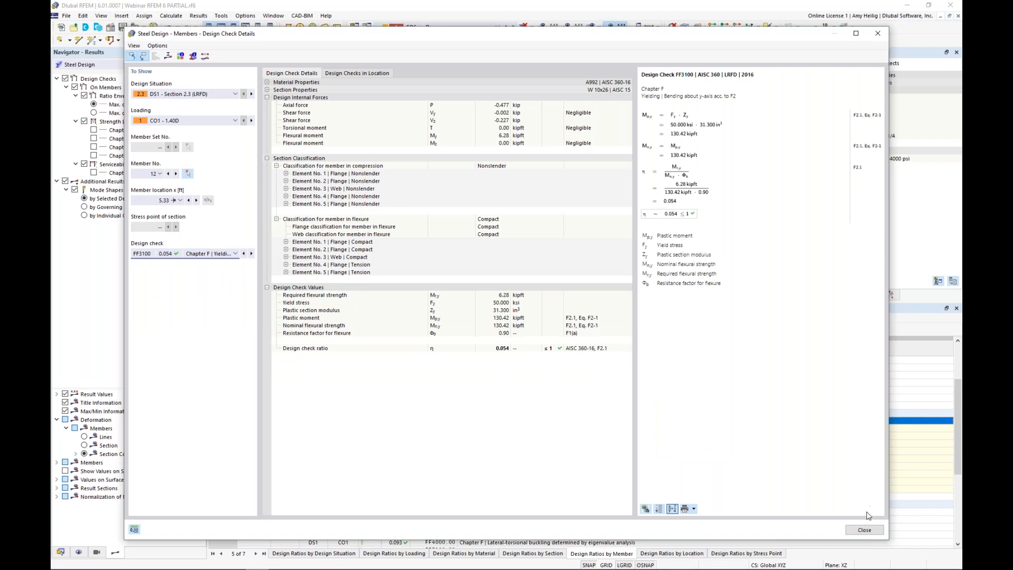
pyautogui.click(867, 532)
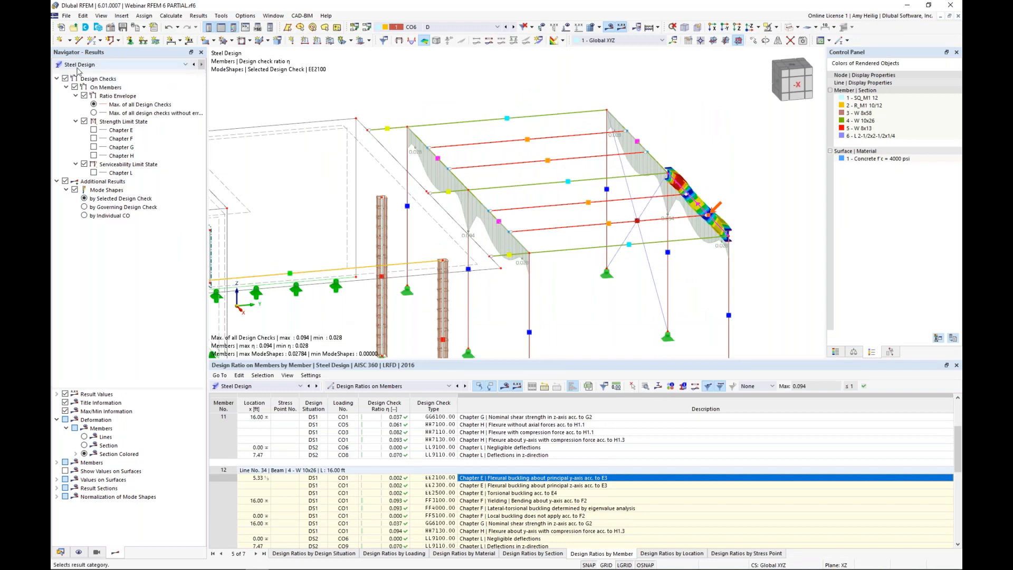
# Step: Examine beam 12's colored mode shape for check EE2100 up close and from another angle in the model
pyautogui.moveTo(742, 223); pyautogui.dragTo(582, 288, button='middle')
pyautogui.scroll(1, 596, 248)
pyautogui.scroll(4, 597, 248)
pyautogui.scroll(-2, 597, 248)
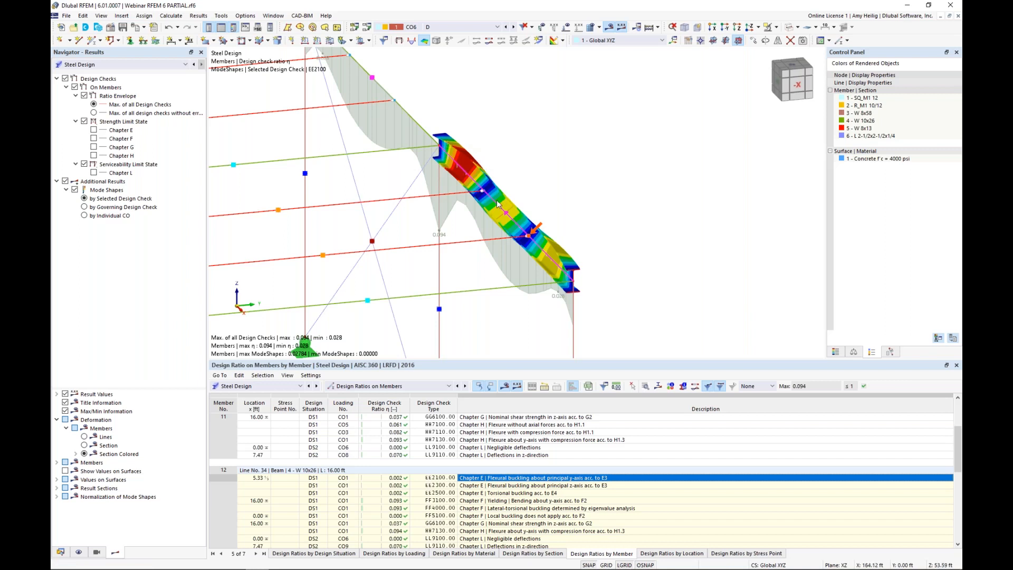
pyautogui.keyDown('ctrl'); pyautogui.moveTo(585, 235); pyautogui.dragTo(471, 240, button='middle'); pyautogui.keyUp('ctrl')
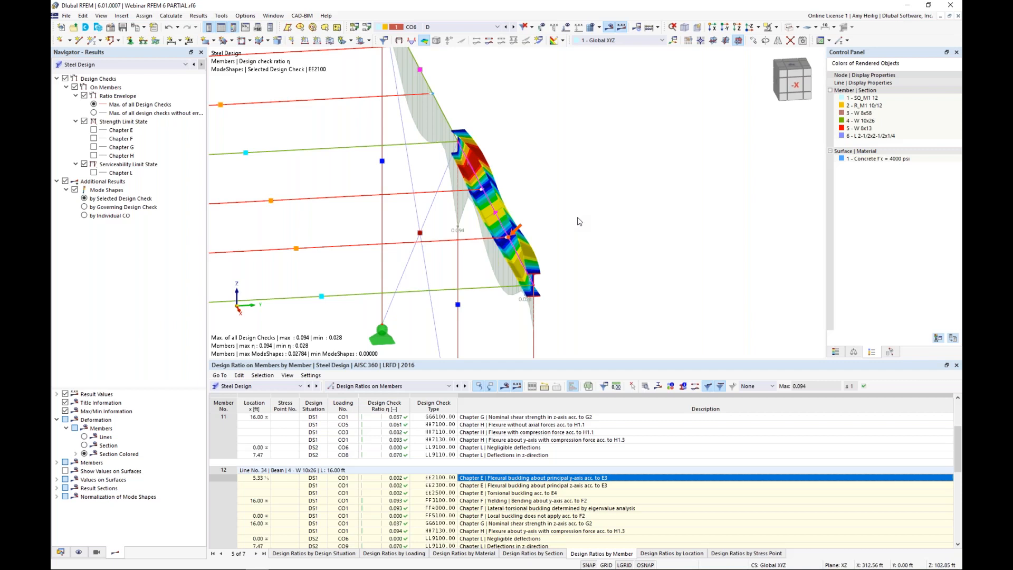
pyautogui.scroll(-5, 579, 221)
pyautogui.moveTo(580, 222); pyautogui.dragTo(751, 174, button='middle')
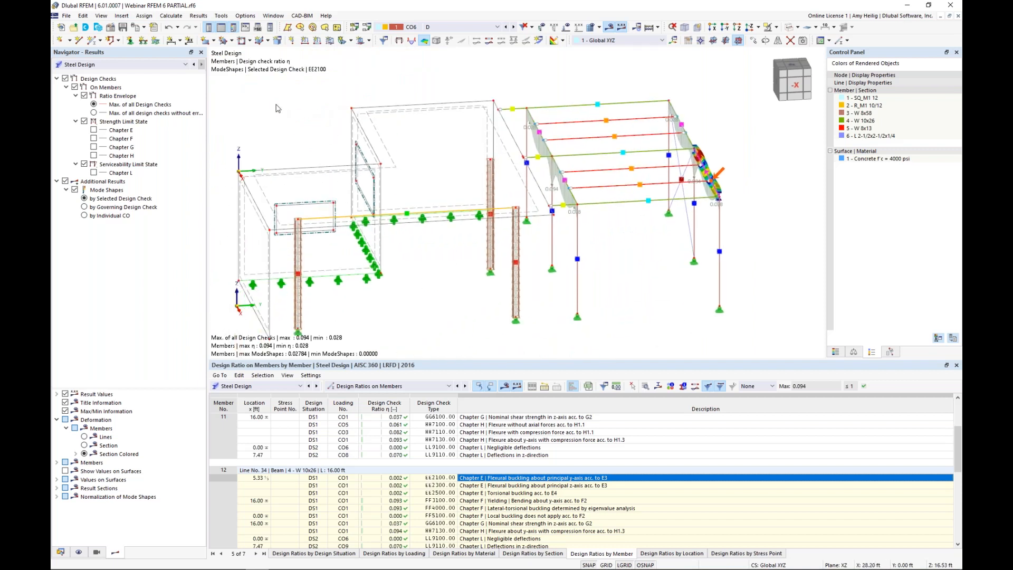
# Step: Create a printout report from the "Input data and reduced results" template, save and show it, and fit its page to the window
pyautogui.click(154, 30)
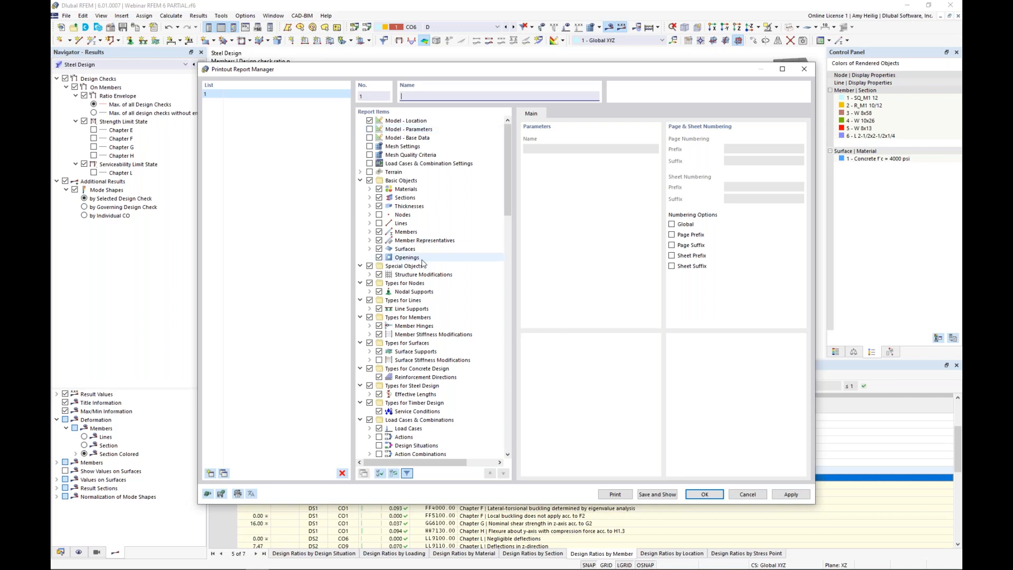
pyautogui.scroll(-15, 422, 262)
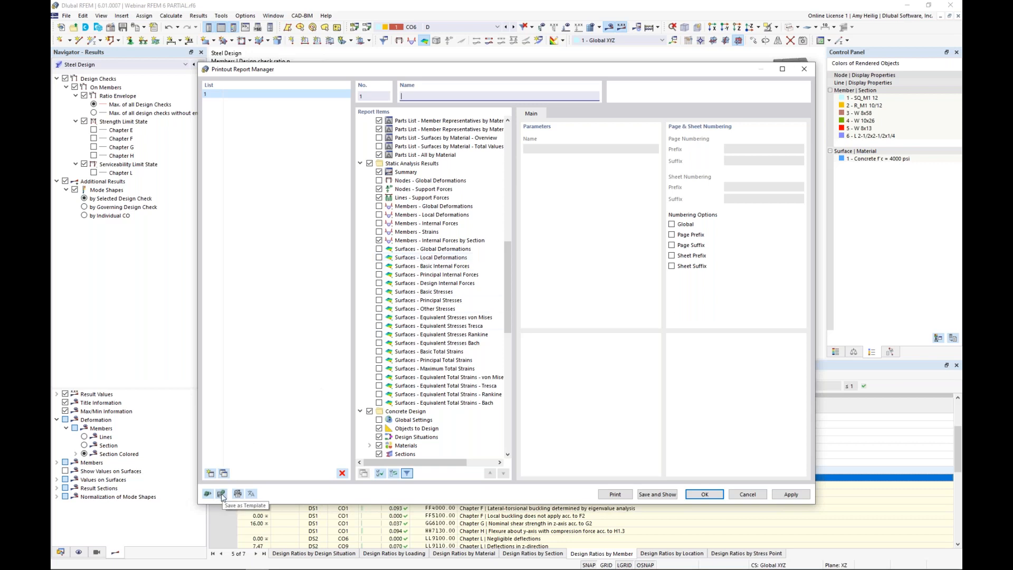
pyautogui.scroll(-10, 405, 375)
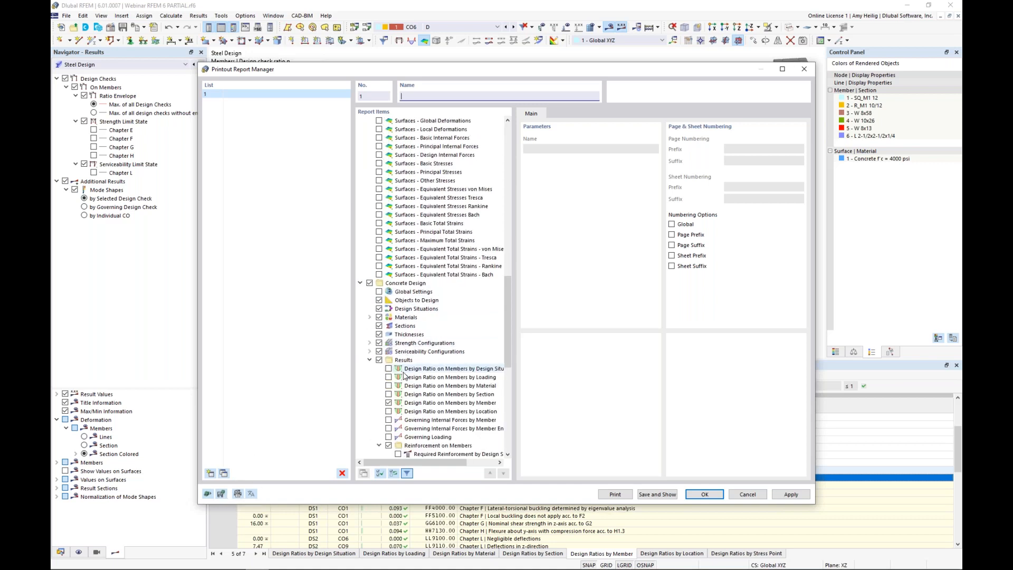
pyautogui.click(207, 494)
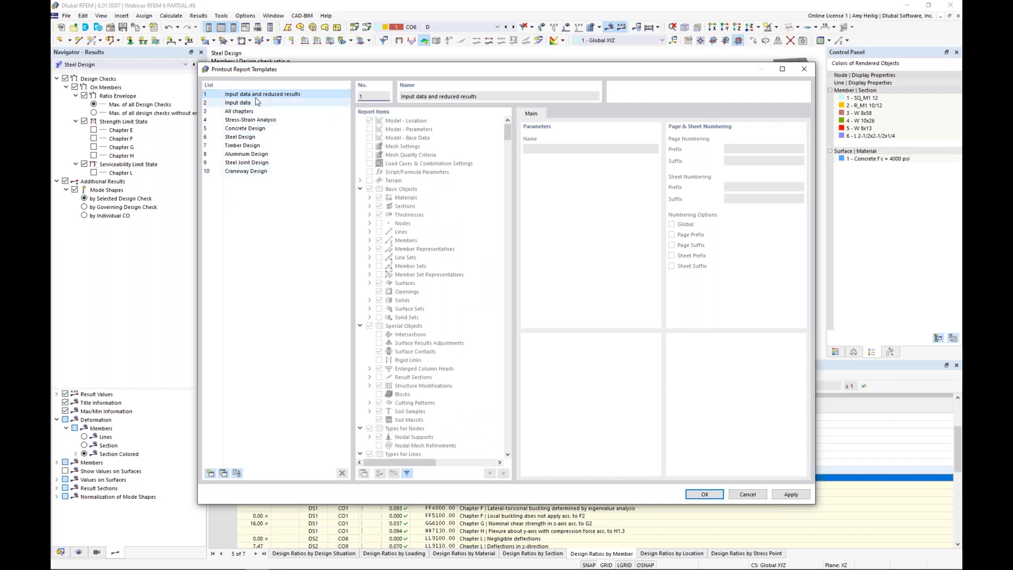
pyautogui.click(704, 494)
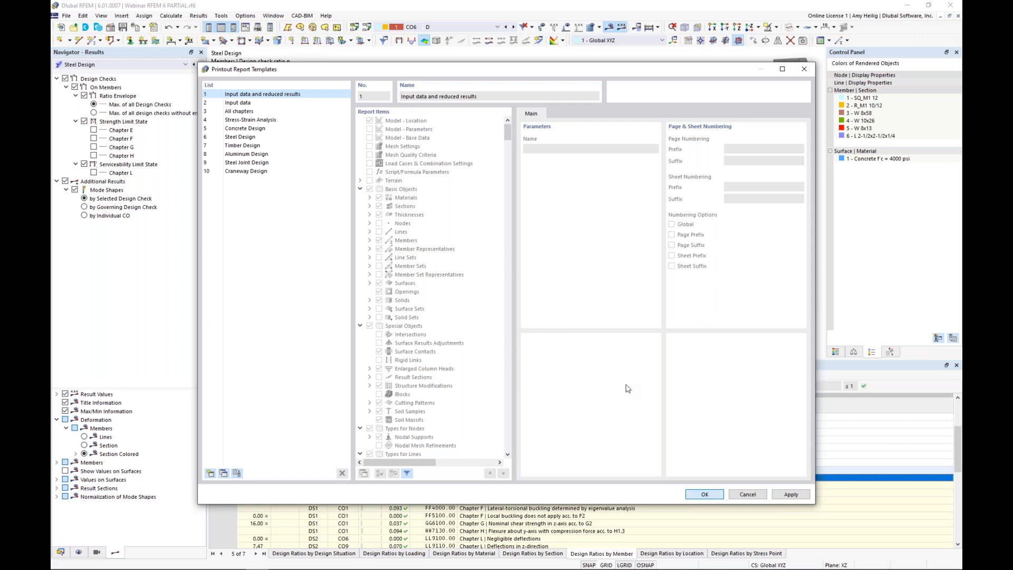
pyautogui.click(667, 497)
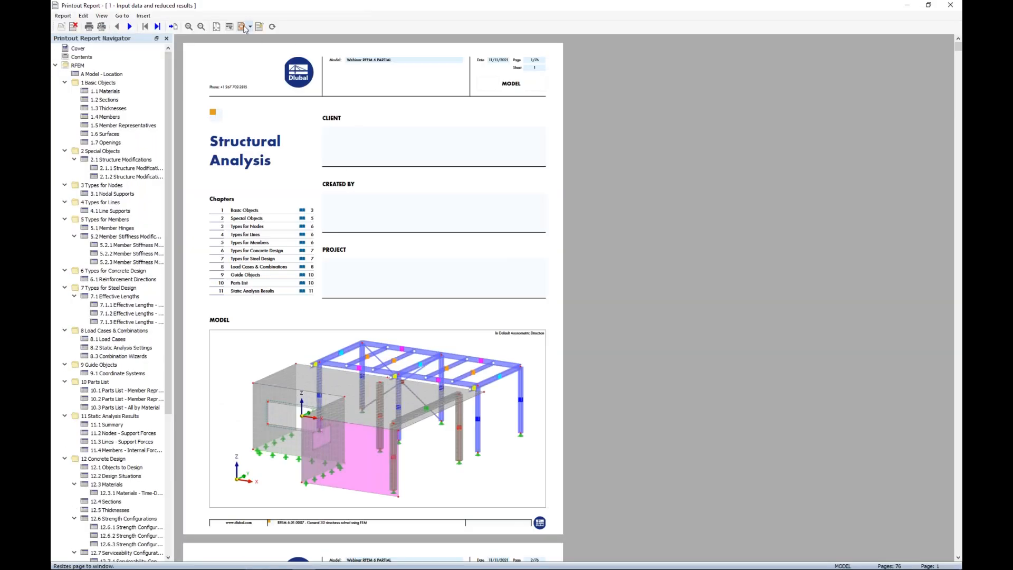
pyautogui.click(244, 26)
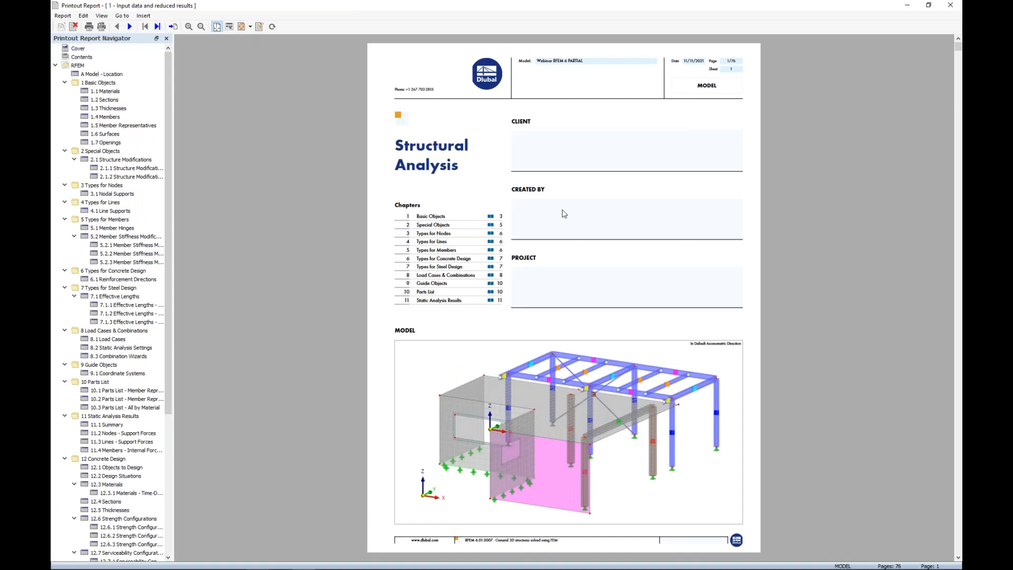
# Step: Collapse all report chapters in the navigator, from 1 Basic Objects through 14 Design Overview
pyautogui.click(64, 82)
pyautogui.click(64, 91)
pyautogui.click(65, 99)
pyautogui.click(64, 107)
pyautogui.click(64, 116)
pyautogui.click(64, 125)
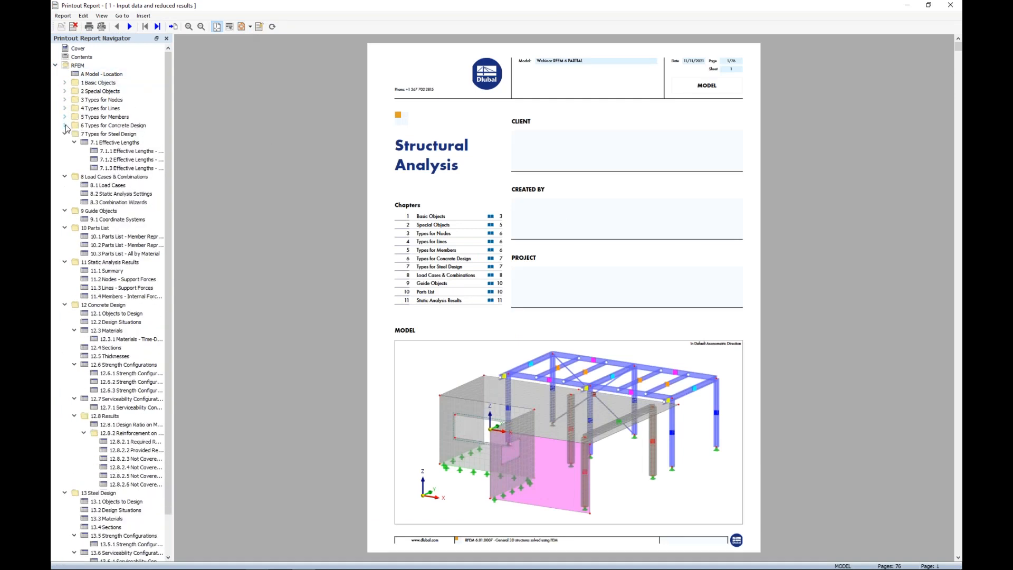
pyautogui.click(64, 133)
pyautogui.click(64, 143)
pyautogui.click(64, 151)
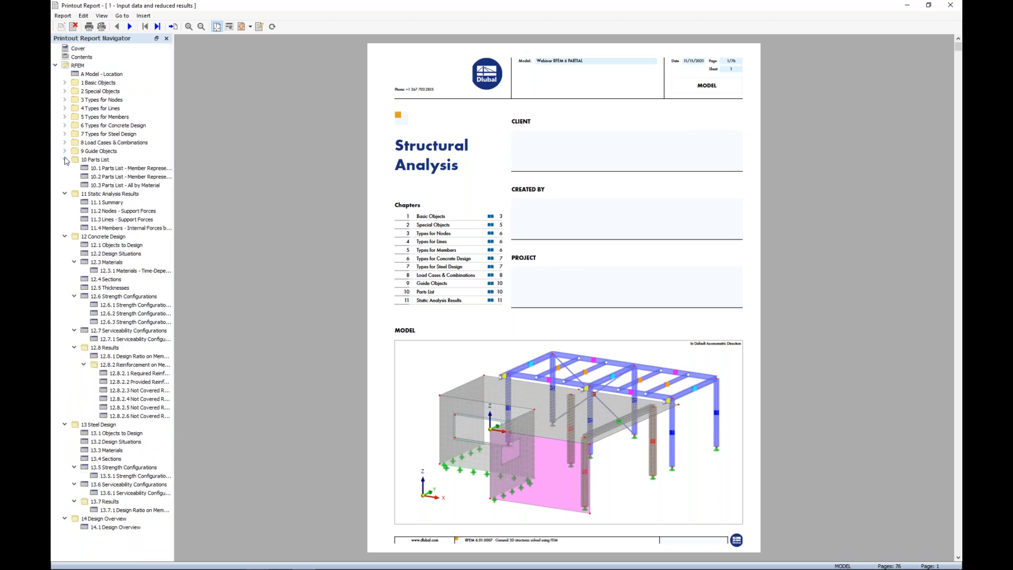
pyautogui.click(64, 160)
pyautogui.click(65, 168)
pyautogui.click(65, 177)
pyautogui.click(65, 185)
pyautogui.click(66, 193)
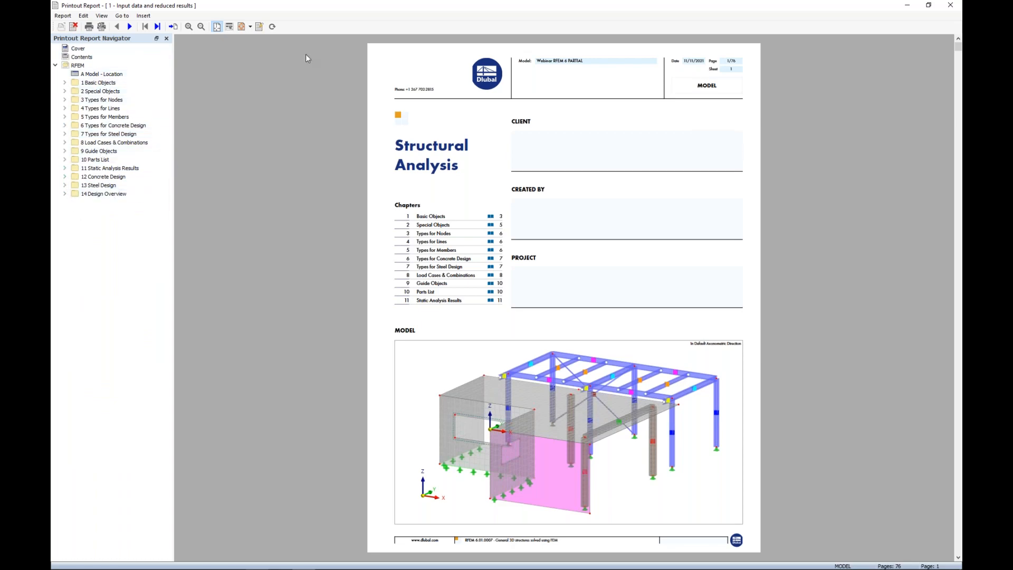
# Step: Move the printout report window aside to check the model behind it, and bring the report back into view
pyautogui.moveTo(311, 9); pyautogui.dragTo(947, 68)
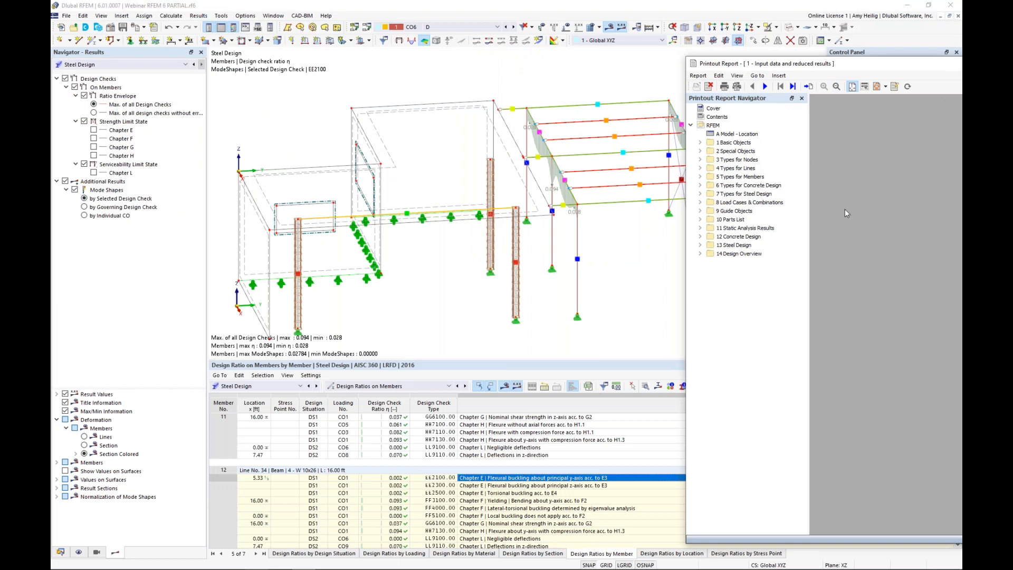
pyautogui.scroll(-2, 423, 212)
pyautogui.keyDown('ctrl'); pyautogui.moveTo(495, 238); pyautogui.dragTo(484, 209, button='middle'); pyautogui.keyUp('ctrl')
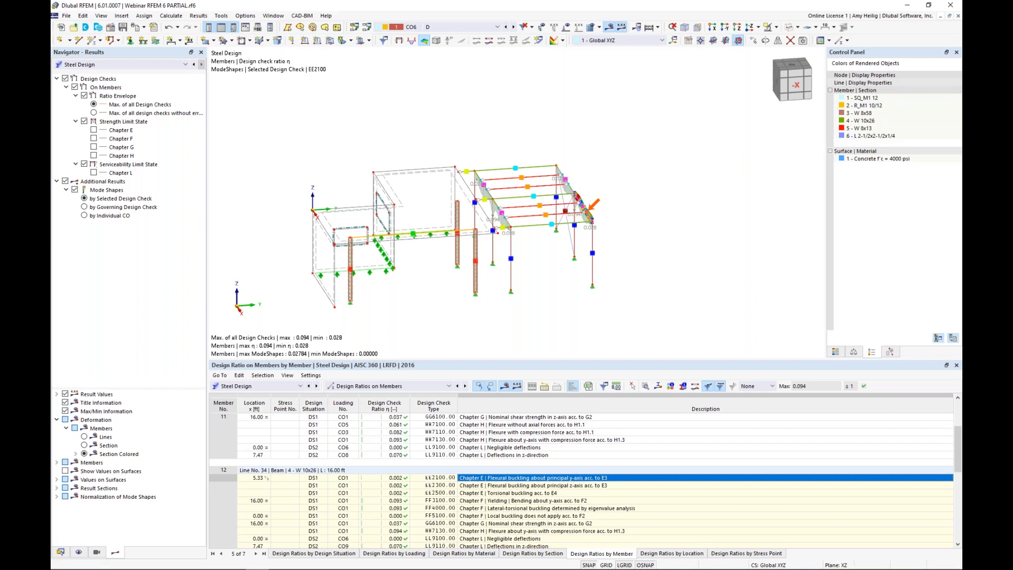
pyautogui.moveTo(961, 61); pyautogui.dragTo(547, 46)
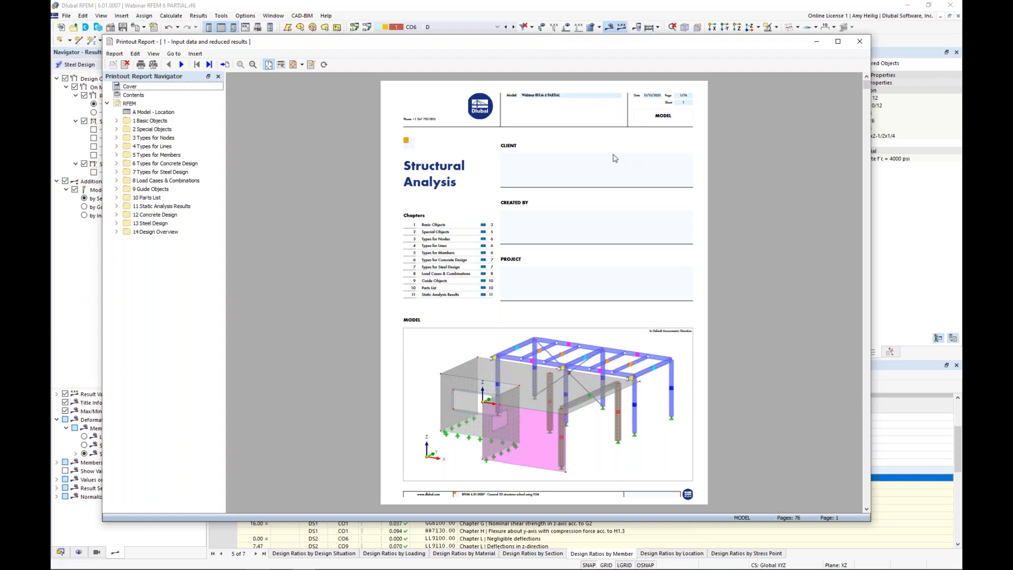
# Step: Open the report's cover model picture for editing and turn off the display of member representatives
pyautogui.rightClick(136, 88)
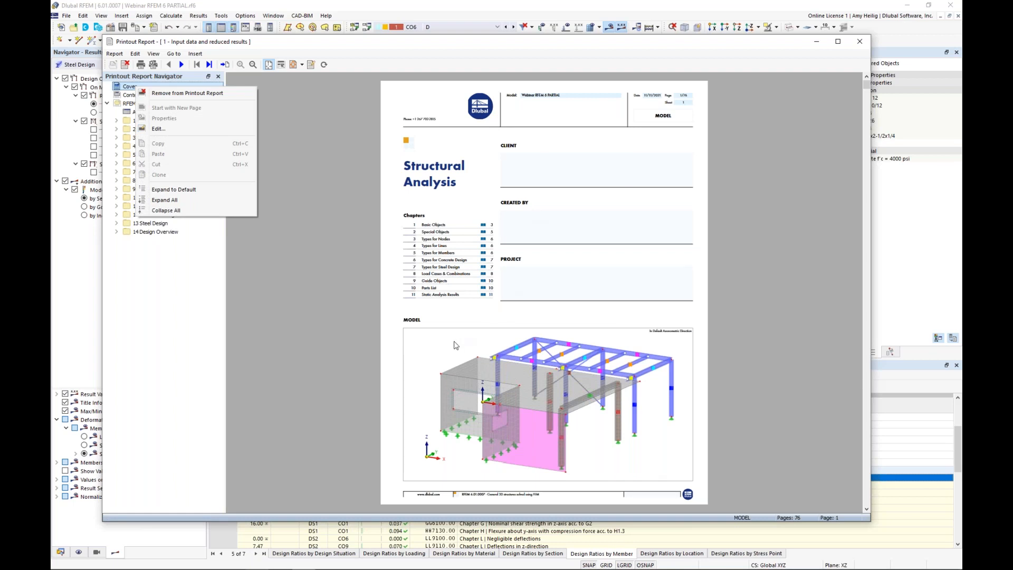
pyautogui.click(454, 342)
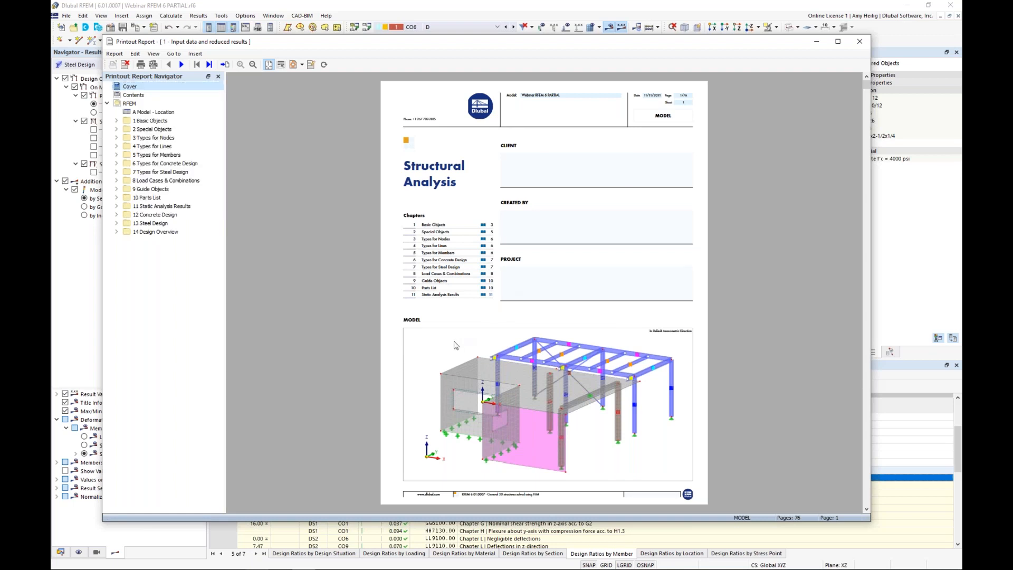
pyautogui.rightClick(455, 345)
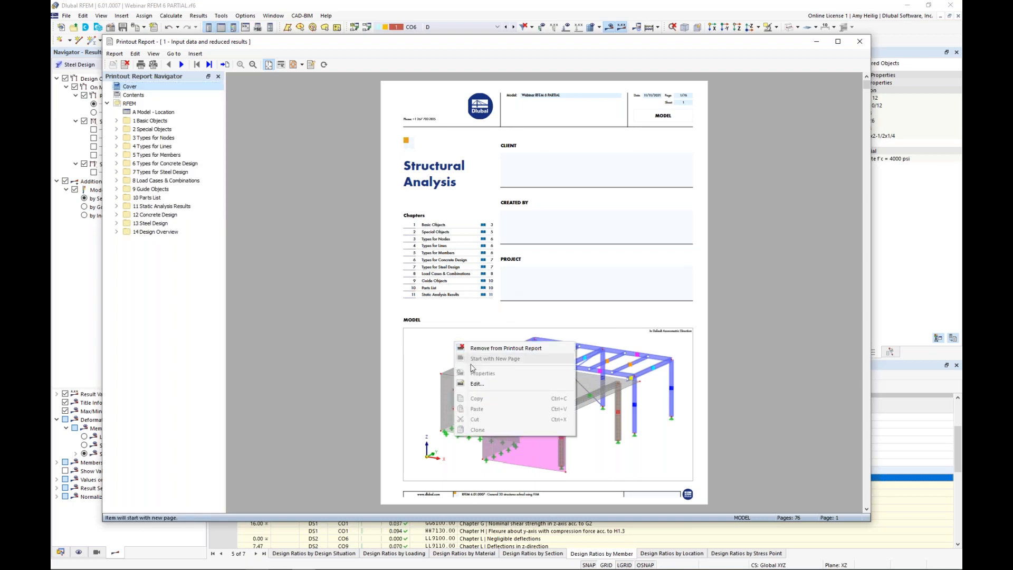
pyautogui.click(477, 384)
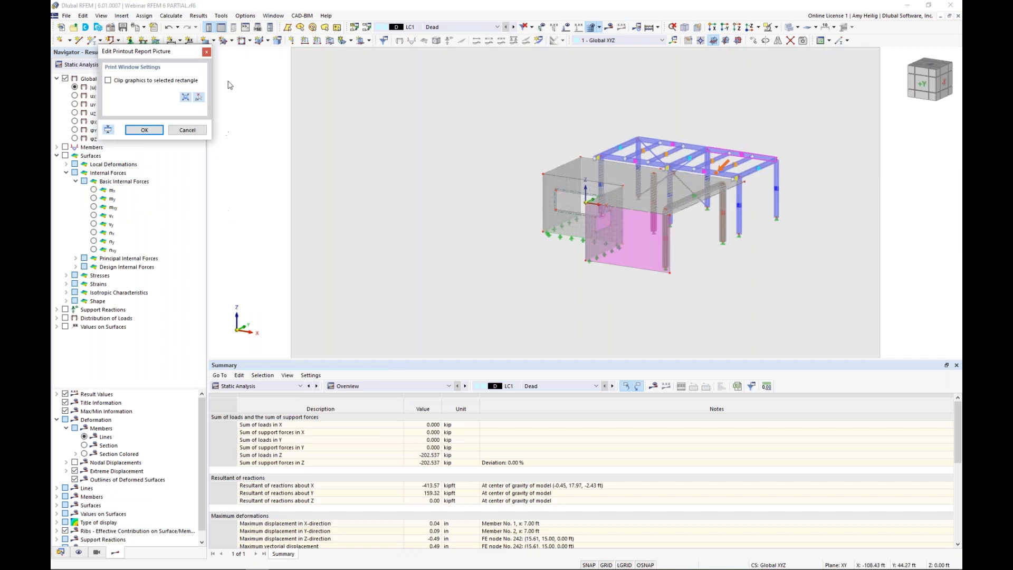
pyautogui.click(84, 554)
pyautogui.click(83, 105)
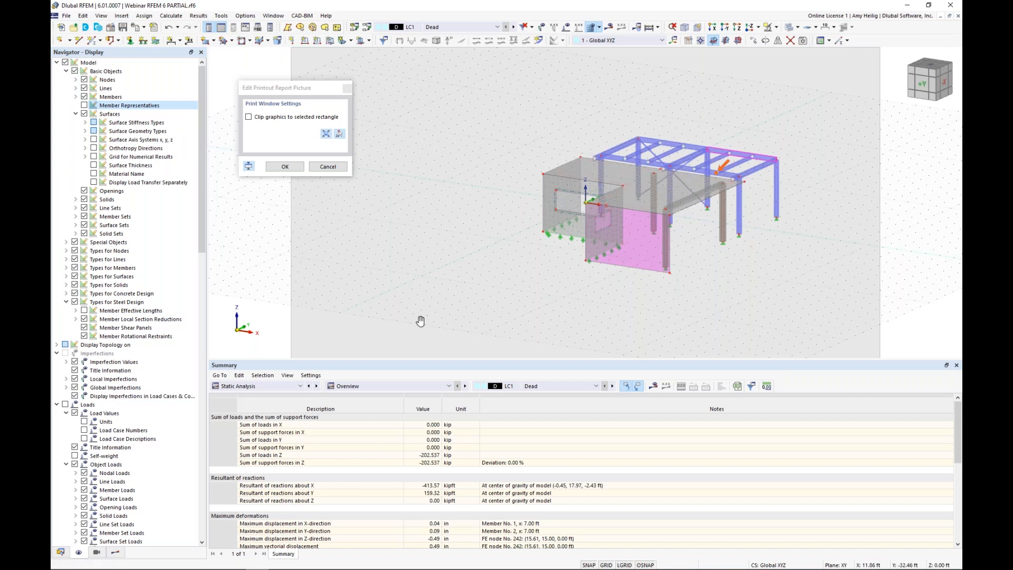
# Step: Turn off the mesh display, rotate the model to a different viewing direction and apply the edited picture to the cover
pyautogui.scroll(-20, 127, 403)
pyautogui.scroll(-9, 127, 403)
pyautogui.scroll(12, 127, 402)
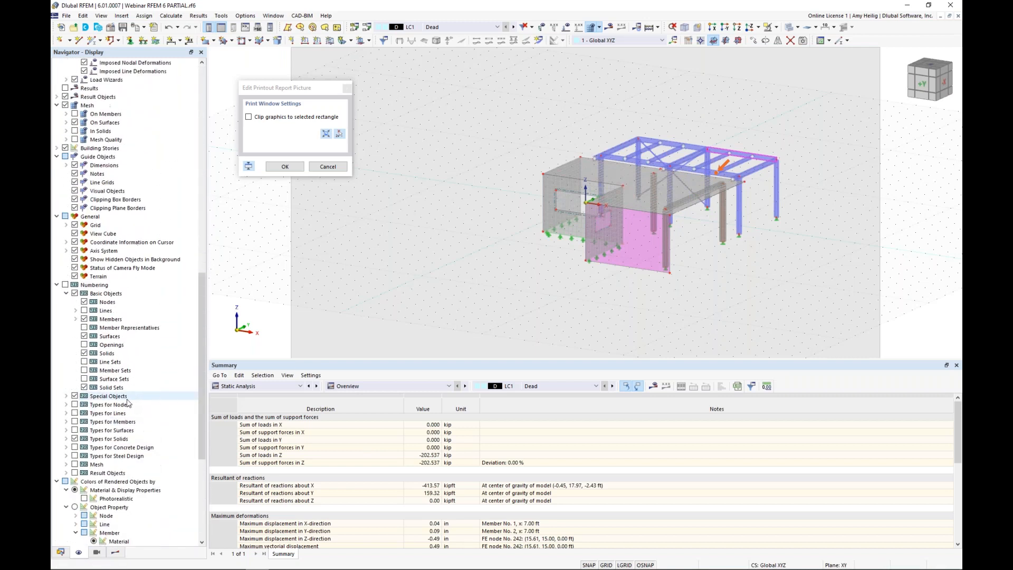
pyautogui.click(65, 208)
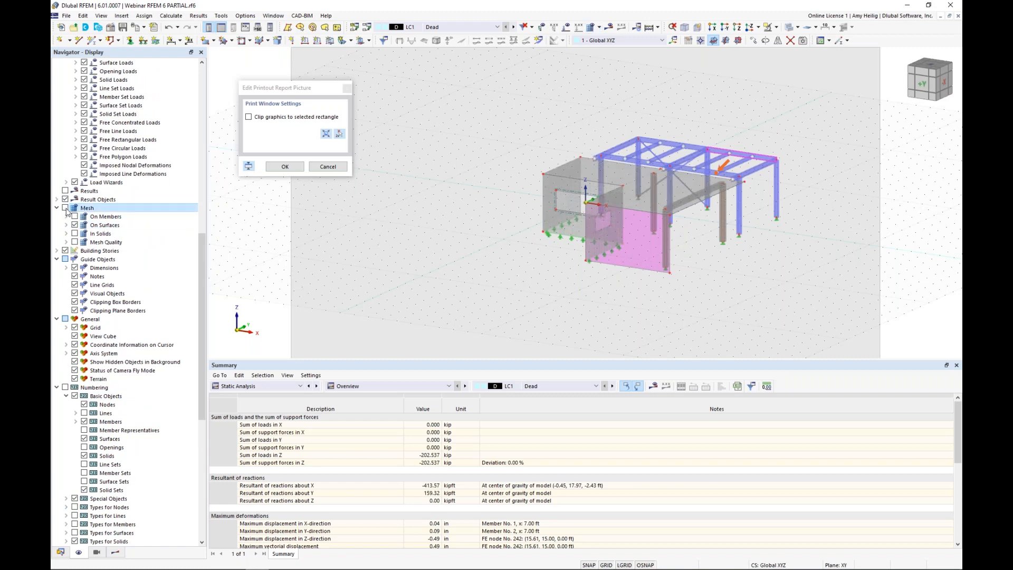
pyautogui.moveTo(738, 253); pyautogui.dragTo(588, 275, button='middle')
pyautogui.press('Return')
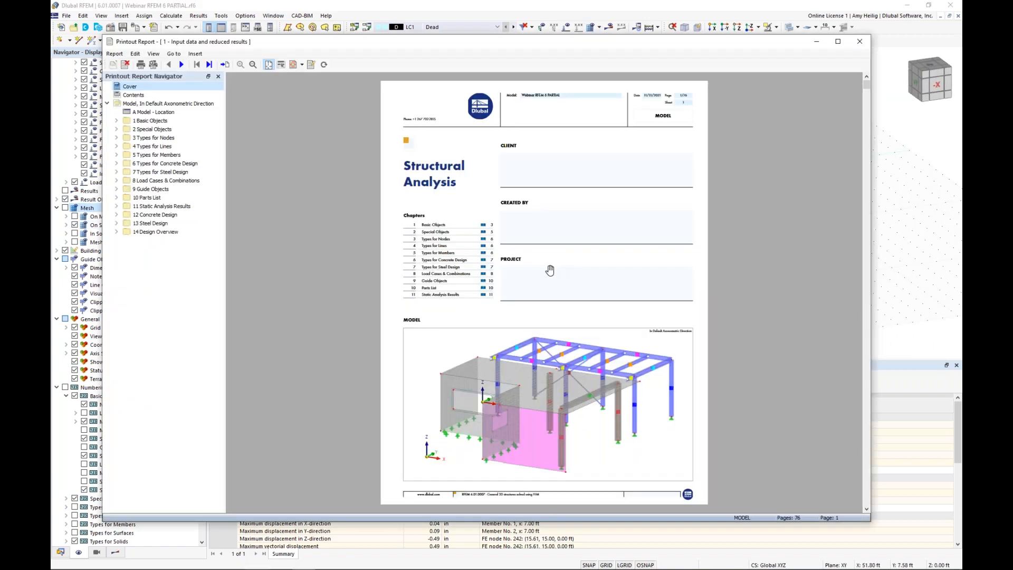
# Step: Reopen the report's cover model picture for editing and define a new print window rectangle tightly enclosing the whole model
pyautogui.moveTo(376, 45); pyautogui.dragTo(158, 35)
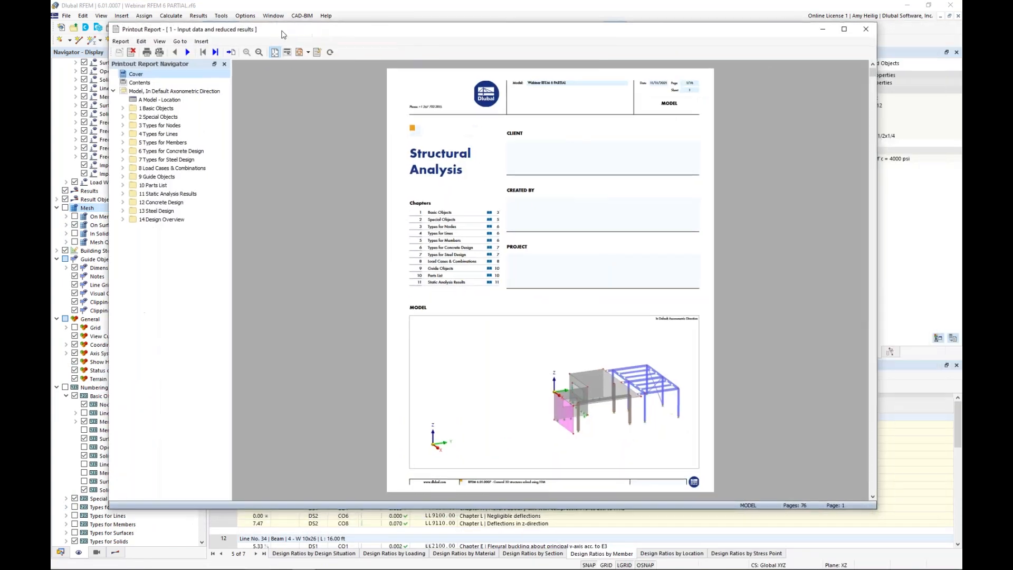
pyautogui.rightClick(470, 359)
pyautogui.click(491, 400)
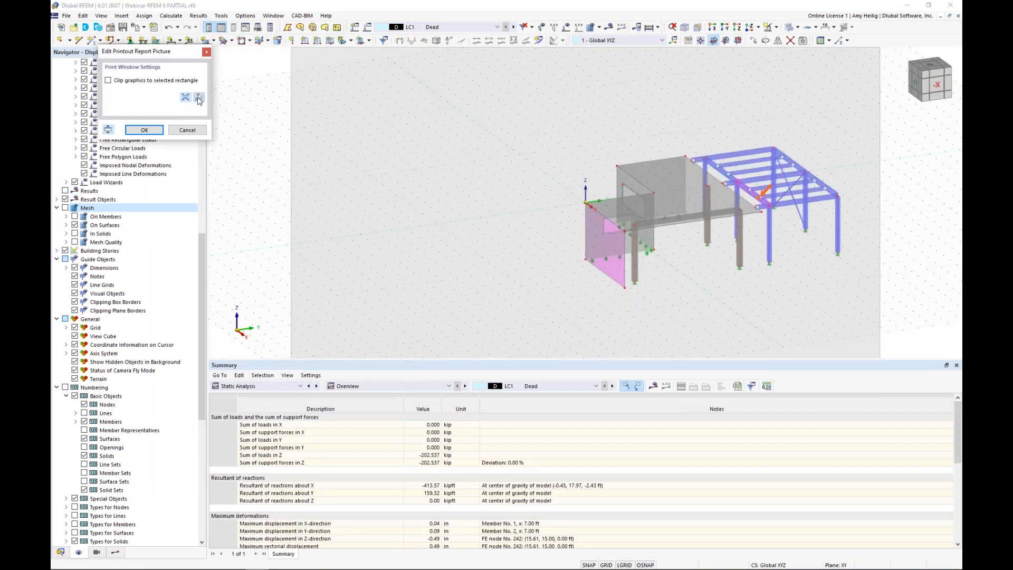
pyautogui.click(199, 98)
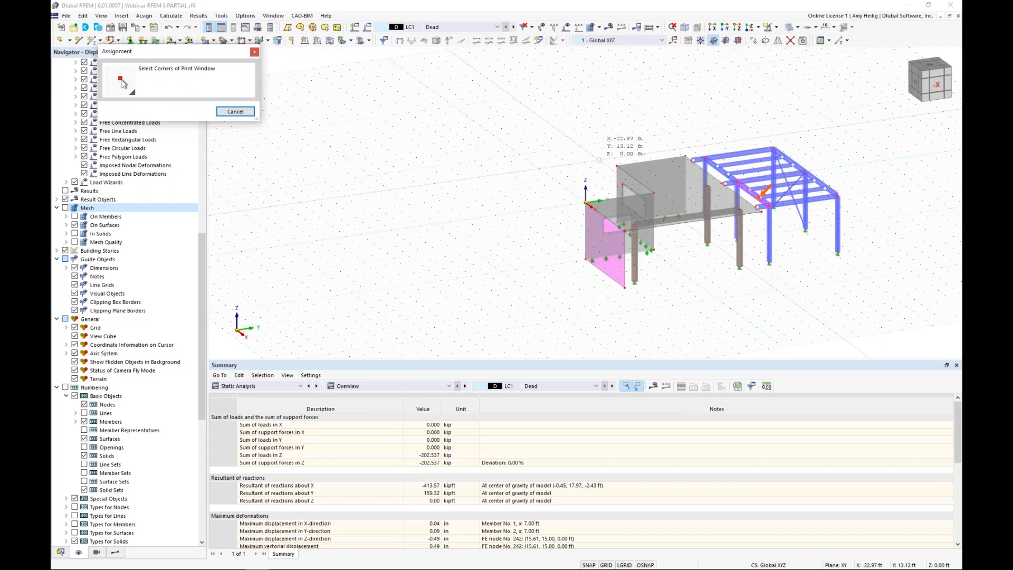
pyautogui.moveTo(300, 96); pyautogui.dragTo(702, 353)
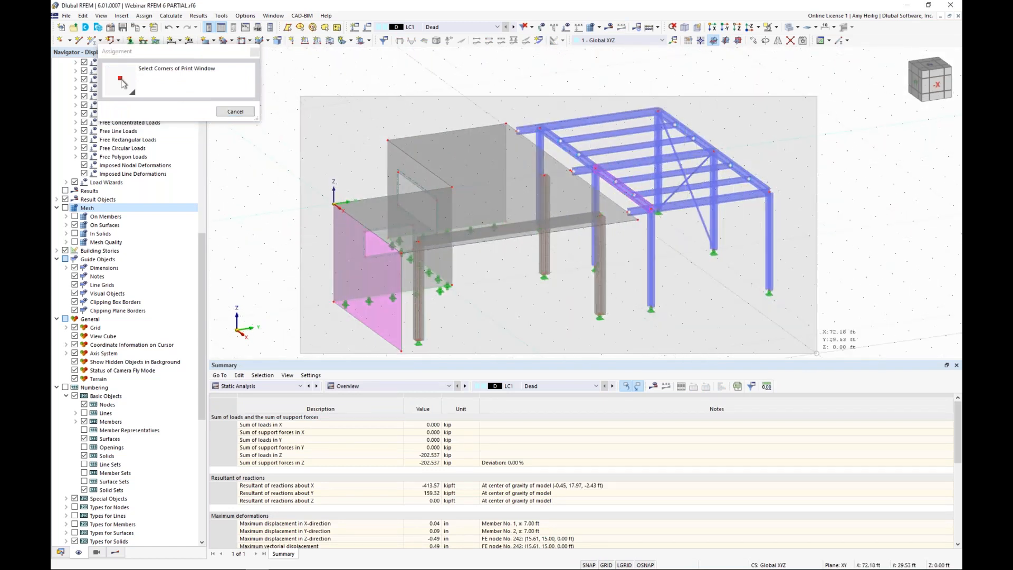
pyautogui.click(802, 354)
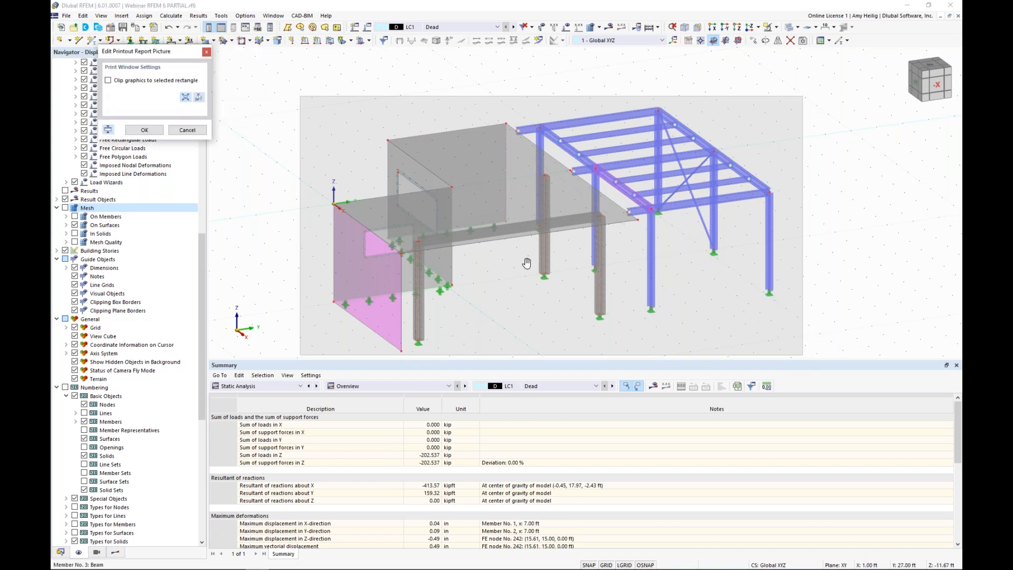
pyautogui.press('Return')
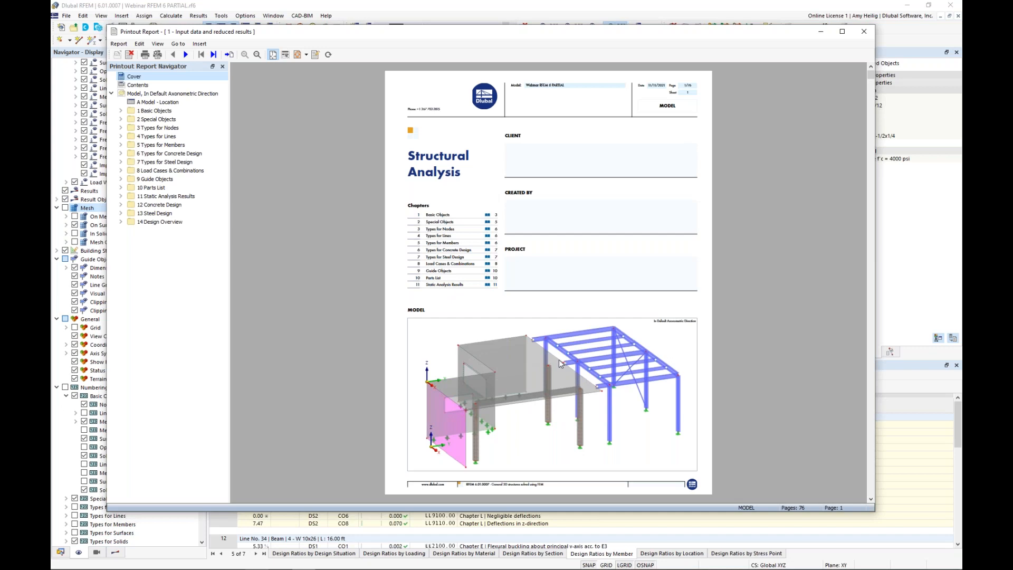
# Step: Move the printout report window aside and switch the results navigator to the Static Analysis category
pyautogui.moveTo(473, 34); pyautogui.dragTo(947, 56)
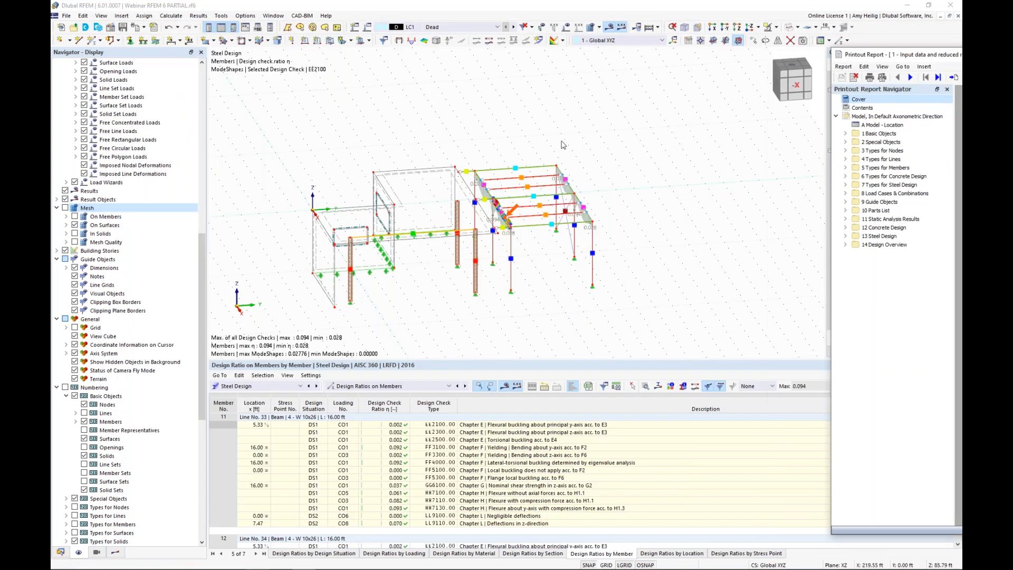
pyautogui.click(498, 125)
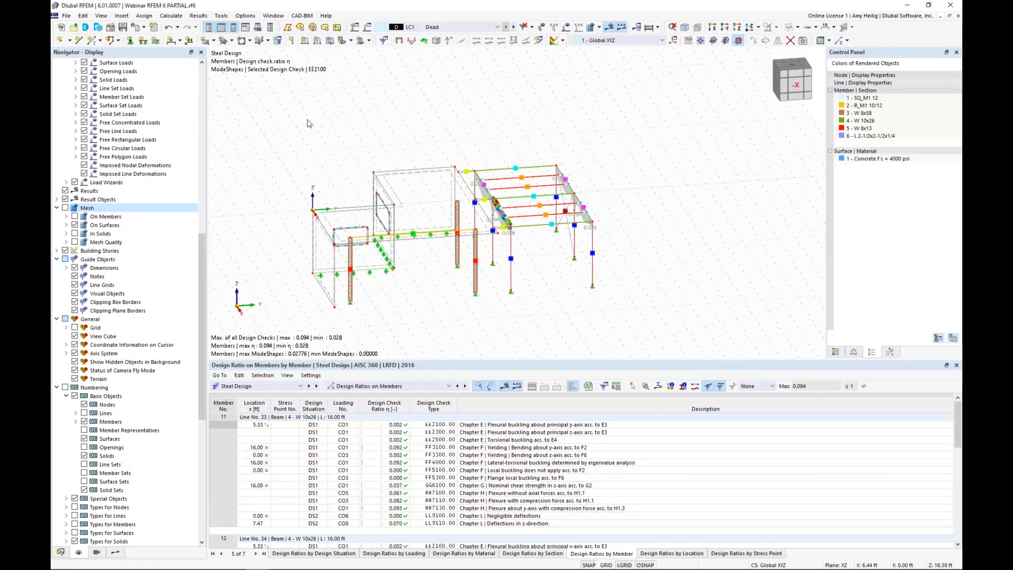
pyautogui.click(115, 552)
pyautogui.click(137, 65)
pyautogui.click(128, 74)
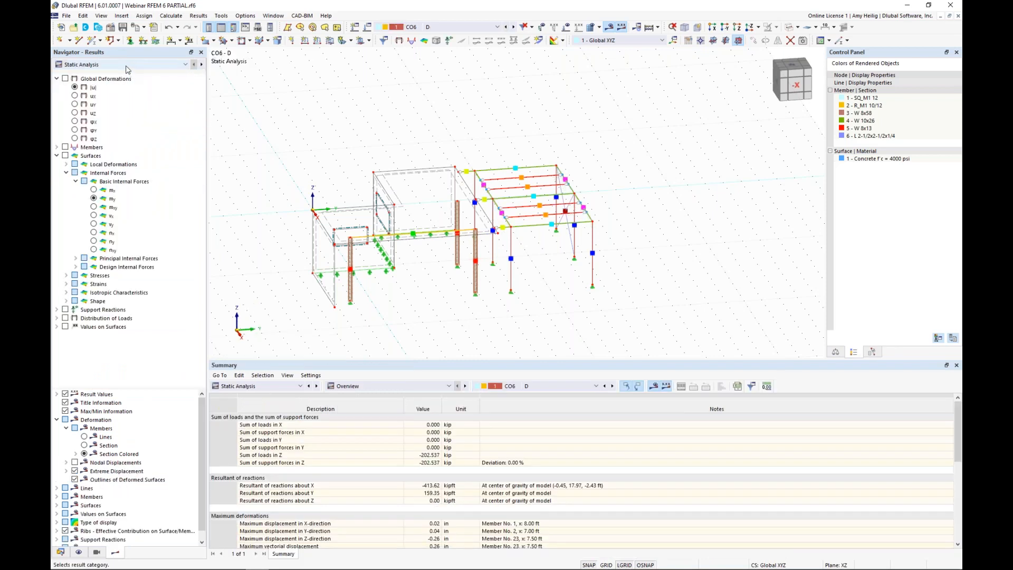
# Step: Display the global deformations |u| for CO6 on the model and collapse the Surfaces results branch
pyautogui.click(65, 79)
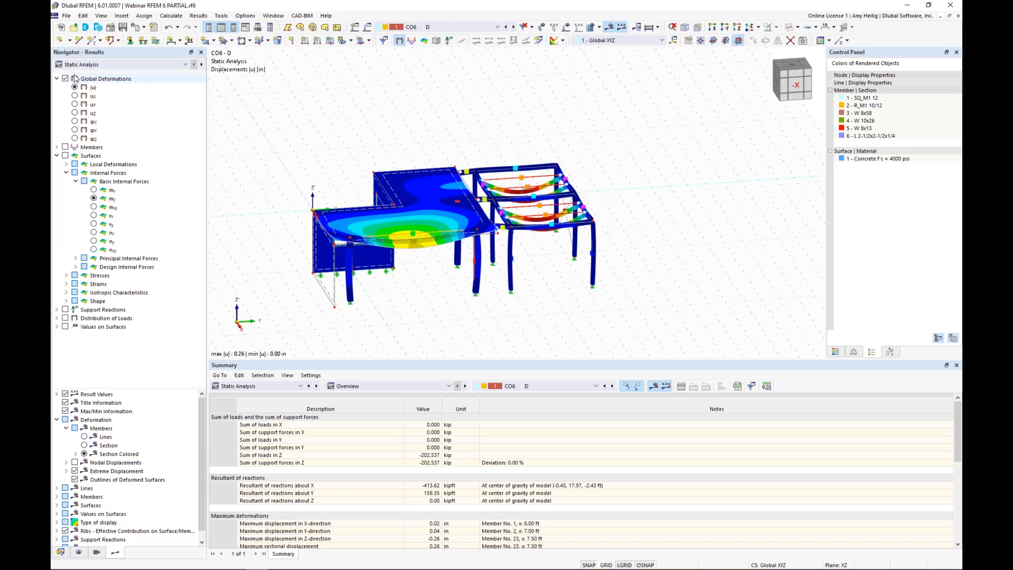
pyautogui.keyDown('ctrl'); pyautogui.moveTo(438, 286); pyautogui.dragTo(461, 290, button='middle'); pyautogui.keyUp('ctrl')
pyautogui.scroll(5, 461, 290)
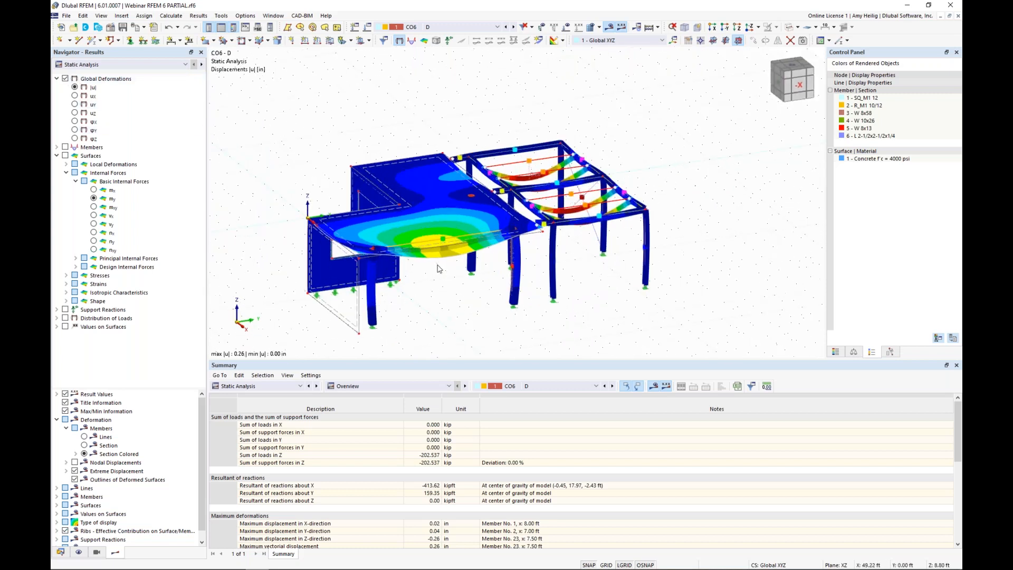
pyautogui.scroll(-2, 437, 268)
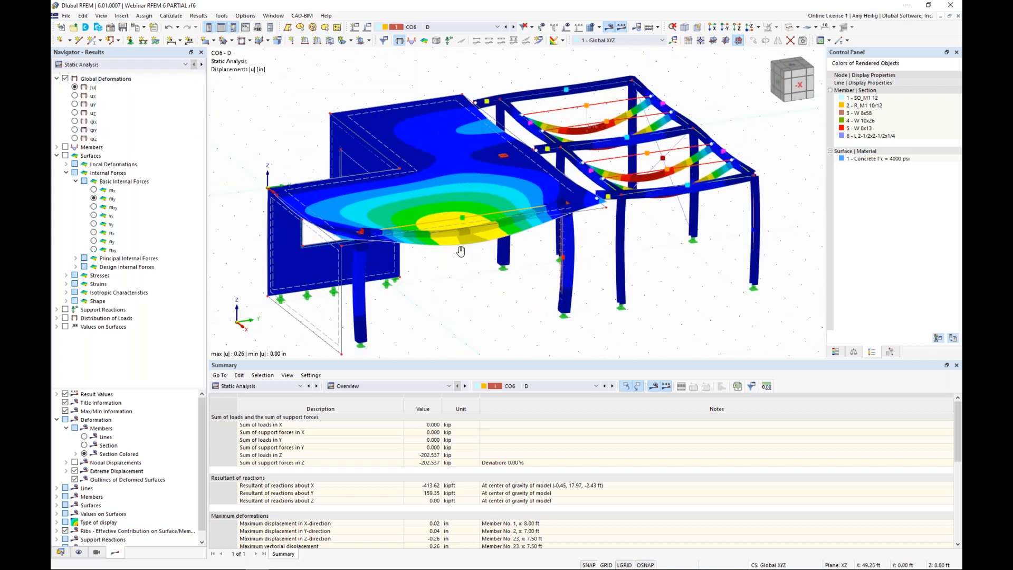
pyautogui.click(56, 155)
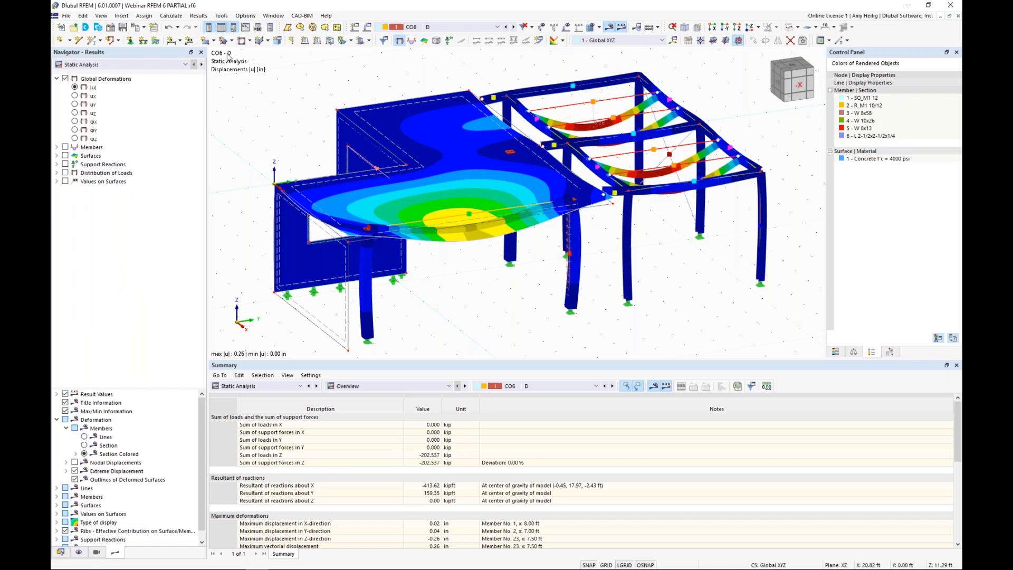
# Step: Start printing the deformation graphic to the printout report and set the picture size by Height with a 50% ratio
pyautogui.click(143, 26)
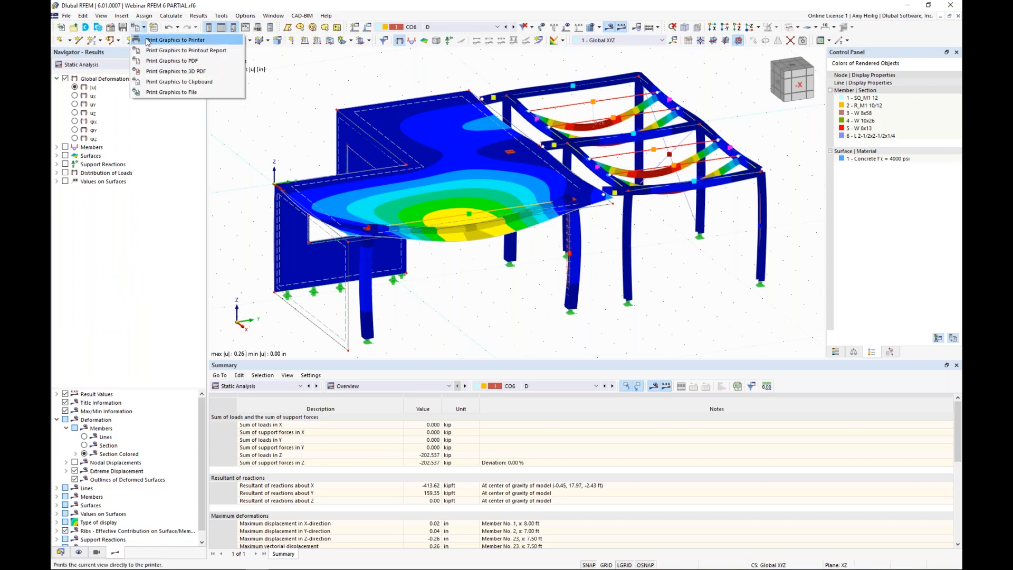
pyautogui.click(151, 51)
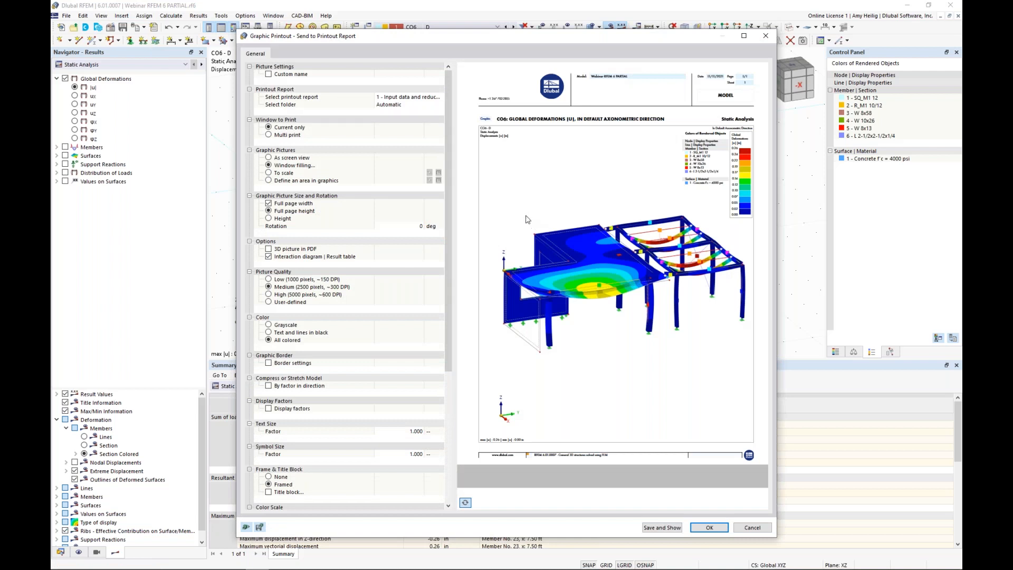
pyautogui.click(269, 219)
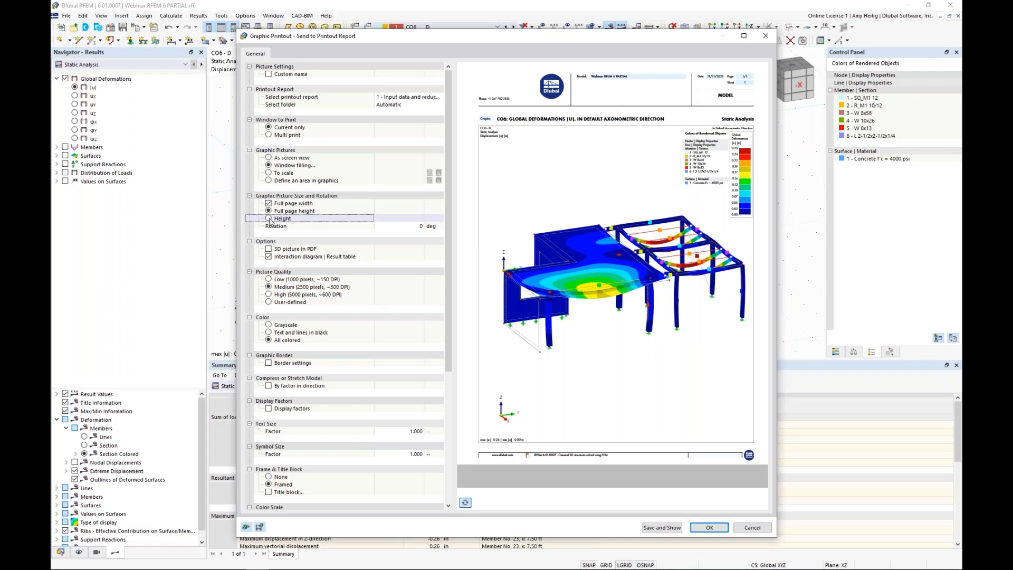
pyautogui.click(269, 219)
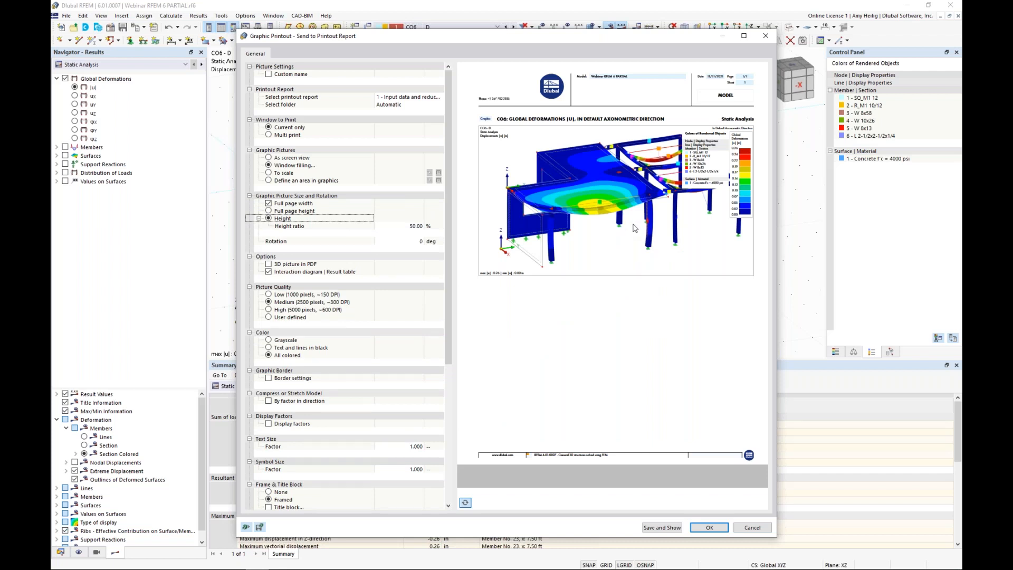
# Step: Set up a multi print of global deformations |u| for all 15 load cases and combinations, then save and show the report
pyautogui.click(269, 136)
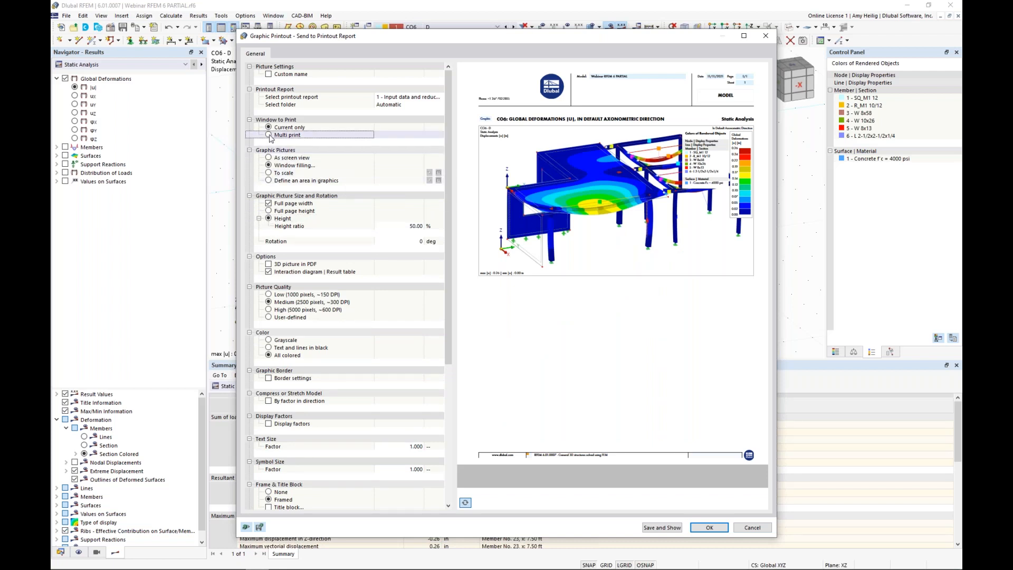
pyautogui.click(269, 135)
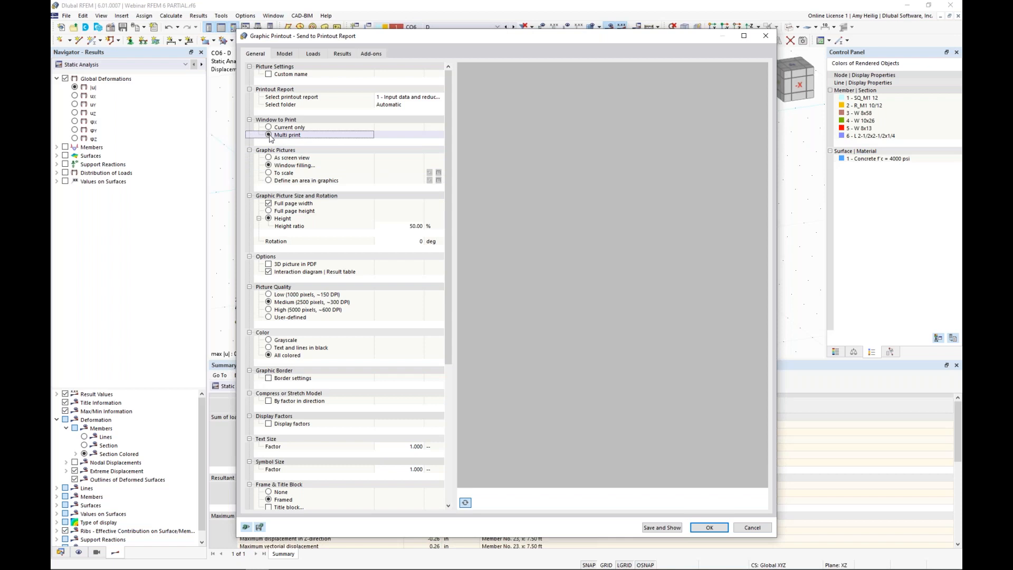
pyautogui.click(343, 54)
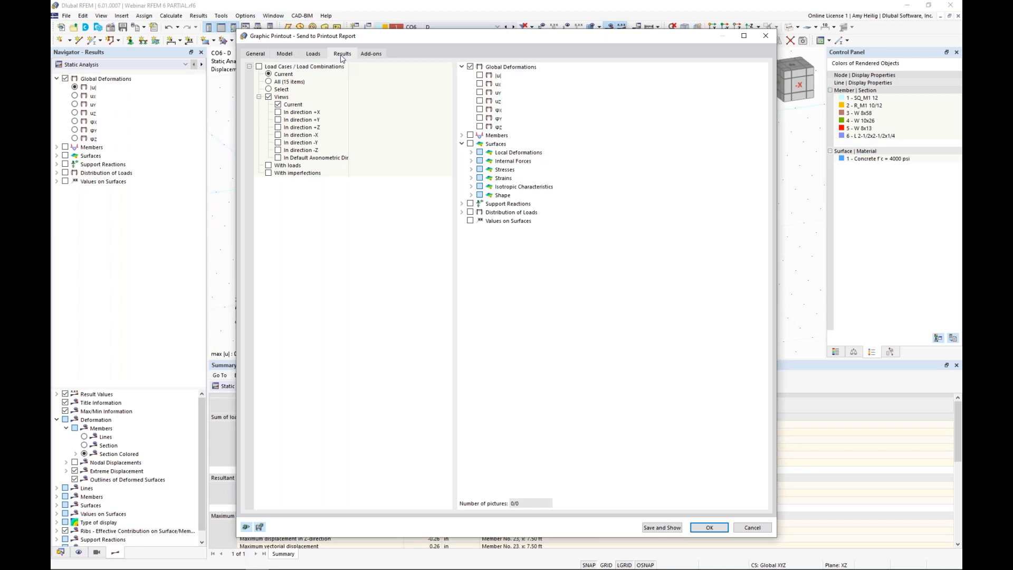
pyautogui.click(479, 75)
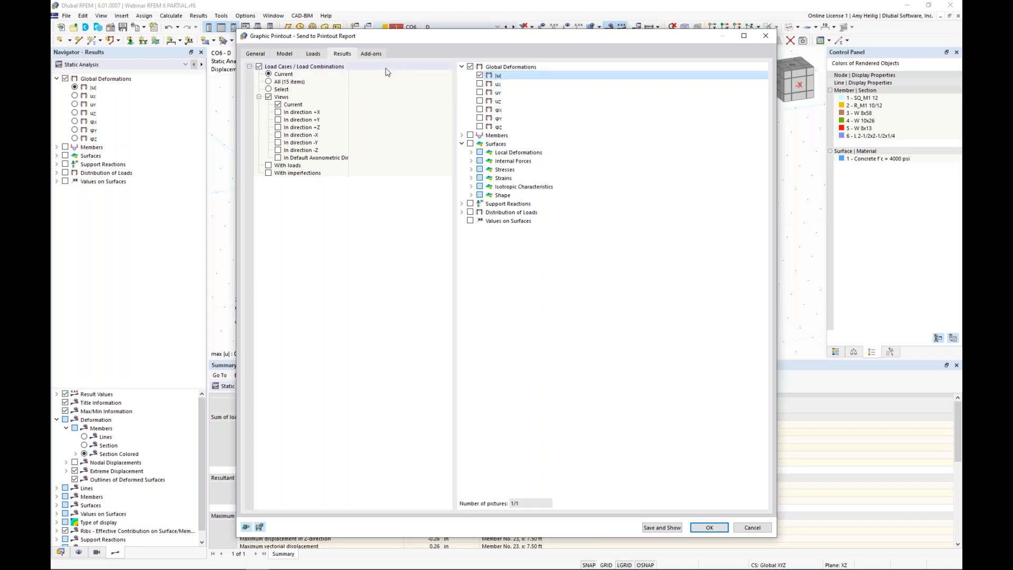
pyautogui.click(269, 82)
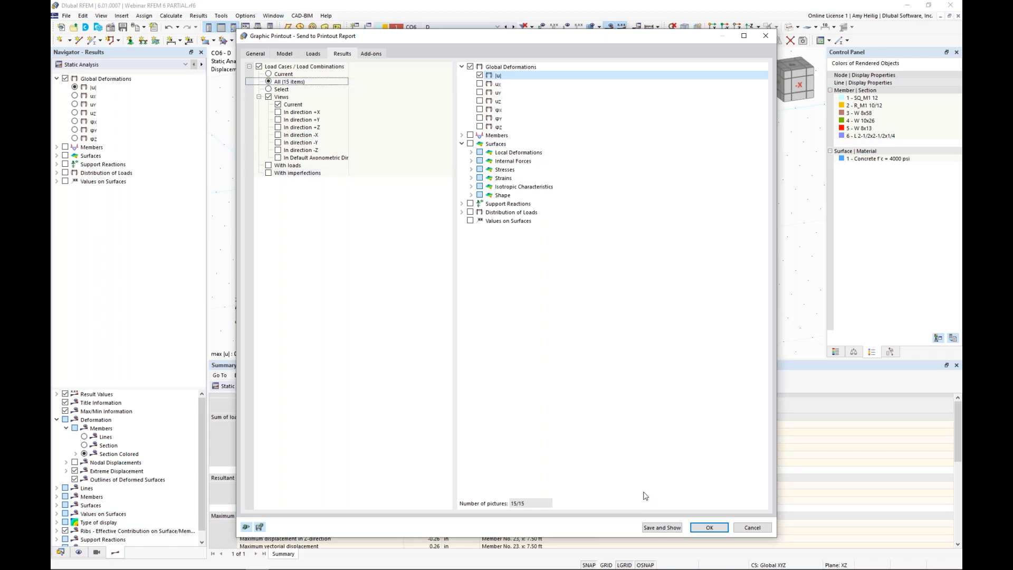
pyautogui.click(661, 528)
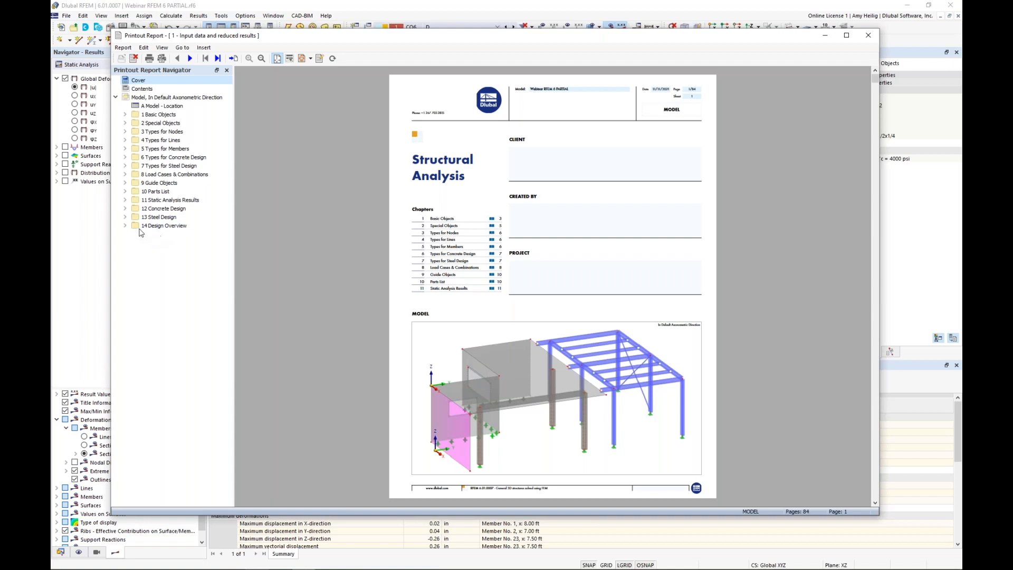
# Step: Expand chapter 11 Static Analysis Results and examine the global deformation pictures, starting from LC1
pyautogui.click(126, 200)
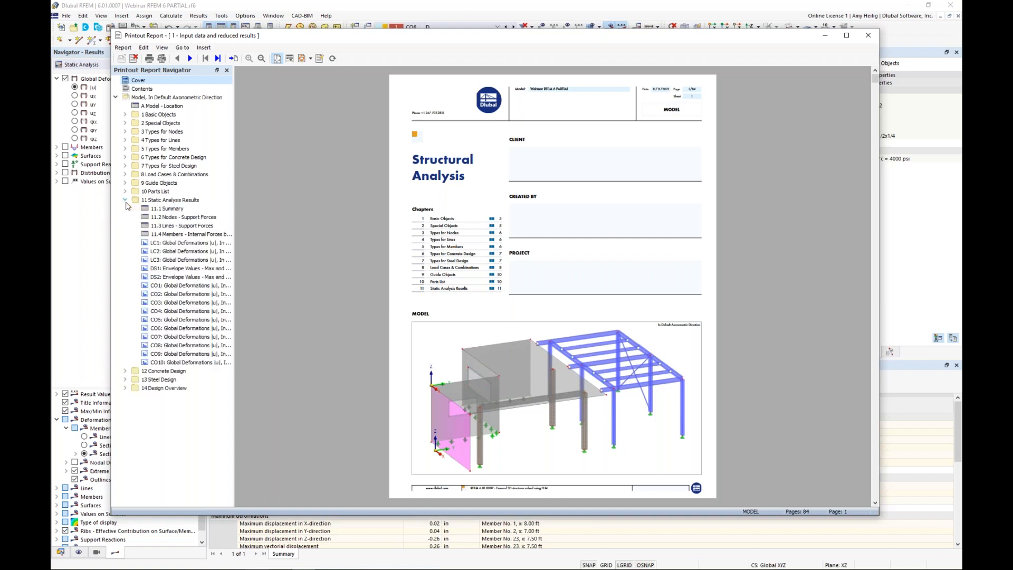
pyautogui.click(167, 243)
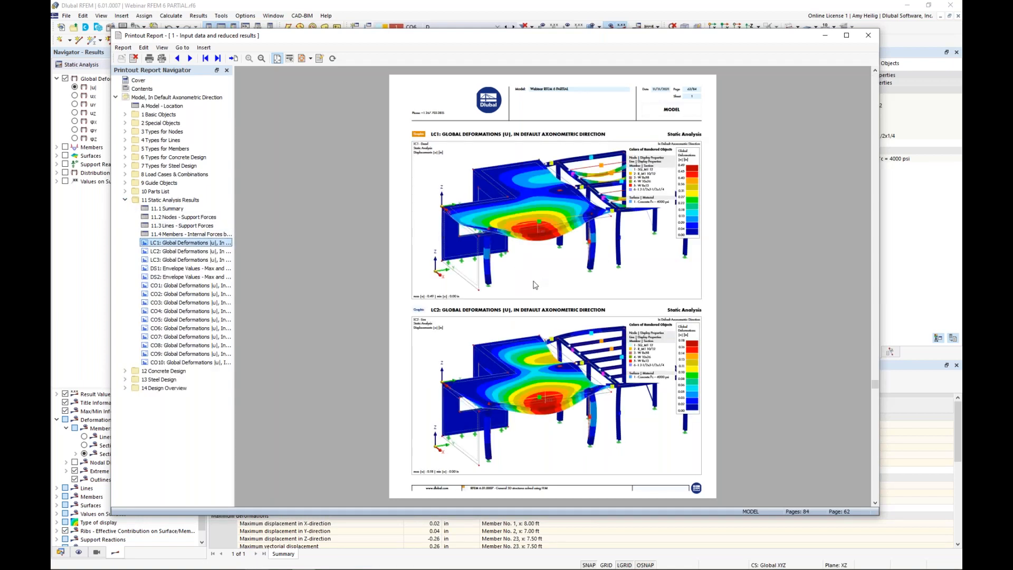
pyautogui.scroll(-5, 536, 285)
pyautogui.scroll(-2, 535, 285)
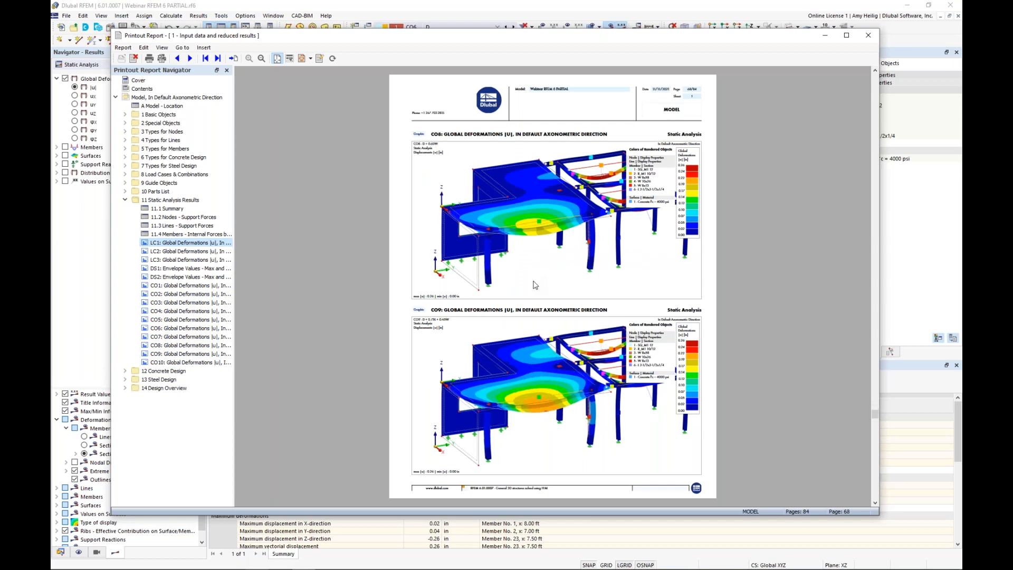
pyautogui.scroll(5, 536, 285)
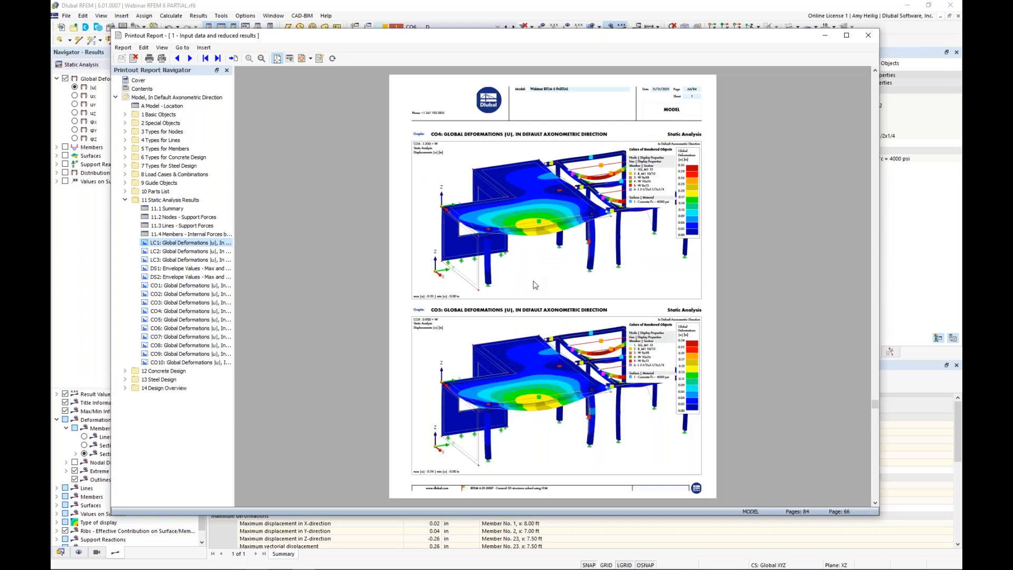
pyautogui.scroll(3, 535, 284)
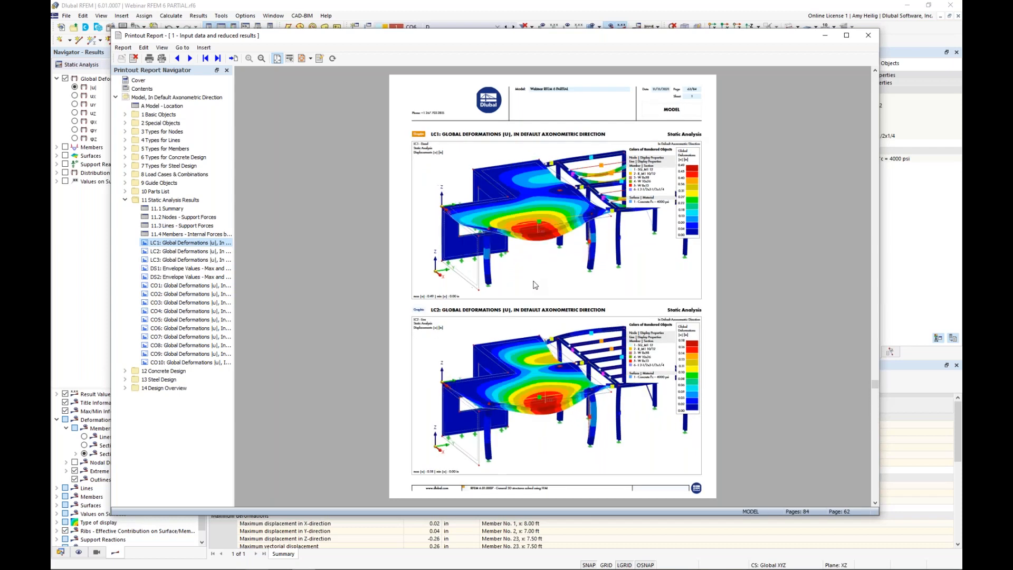
pyautogui.scroll(-1, 535, 285)
# Step: Move the report window aside, isolate the concrete slab with Visibility by Selected Objects and view it in the reverse Z-direction
pyautogui.moveTo(679, 35); pyautogui.dragTo(1012, 44)
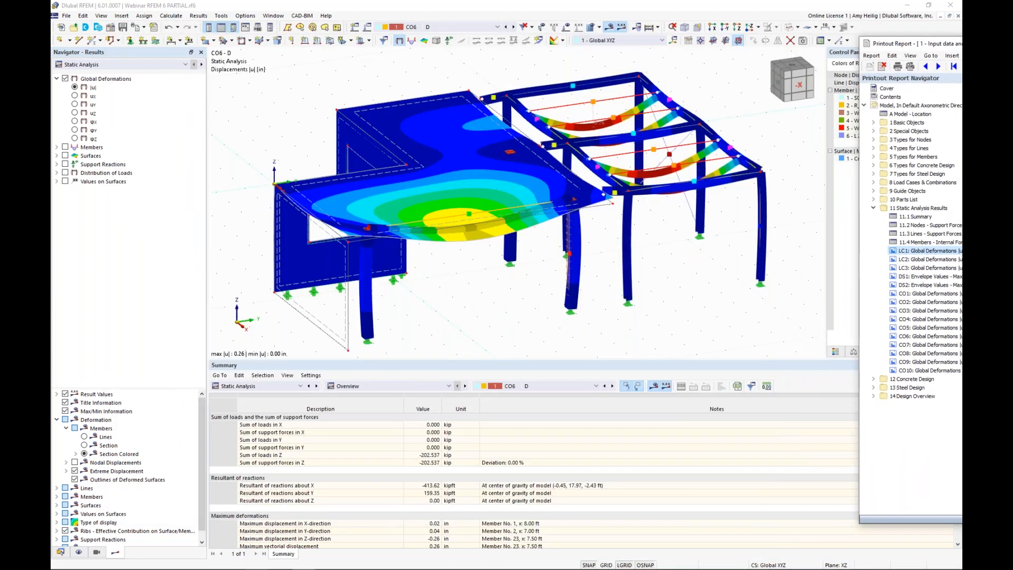
pyautogui.click(673, 269)
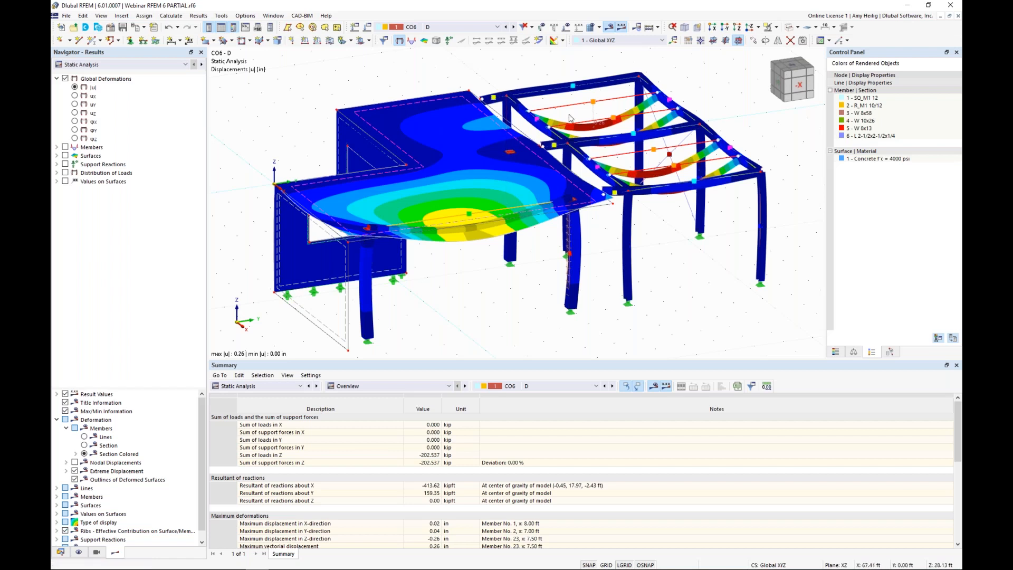
pyautogui.click(797, 27)
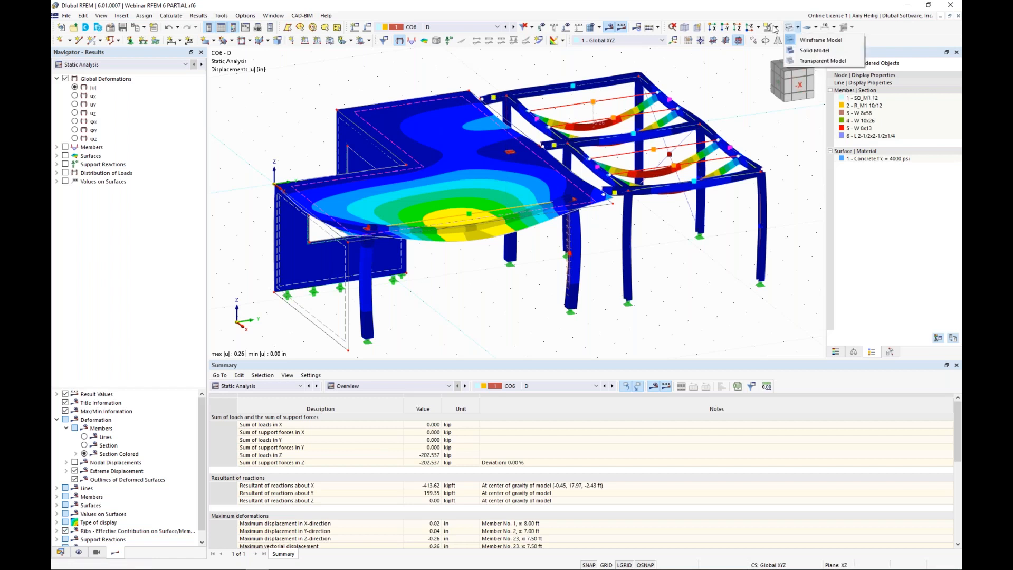
pyautogui.click(775, 27)
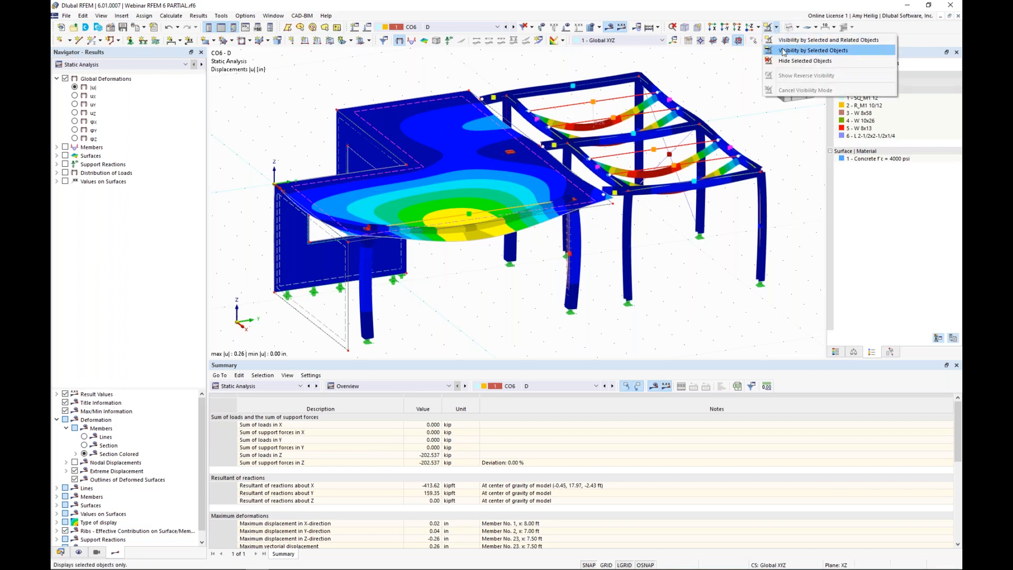
pyautogui.click(781, 50)
pyautogui.click(739, 40)
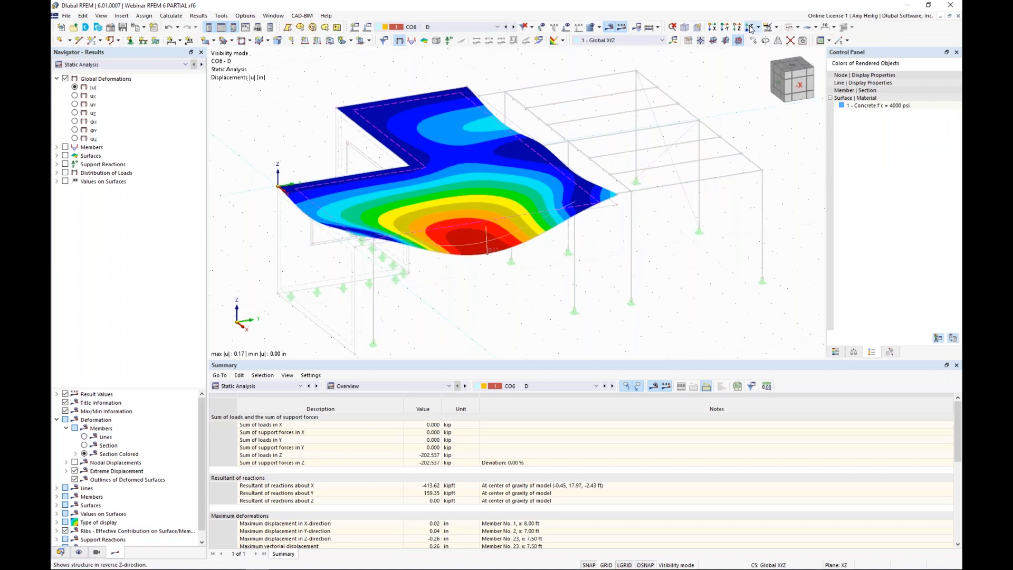
# Step: Display the surface internal moments my on the slab and enlarge the model view by shrinking the results table
pyautogui.click(57, 155)
pyautogui.click(65, 155)
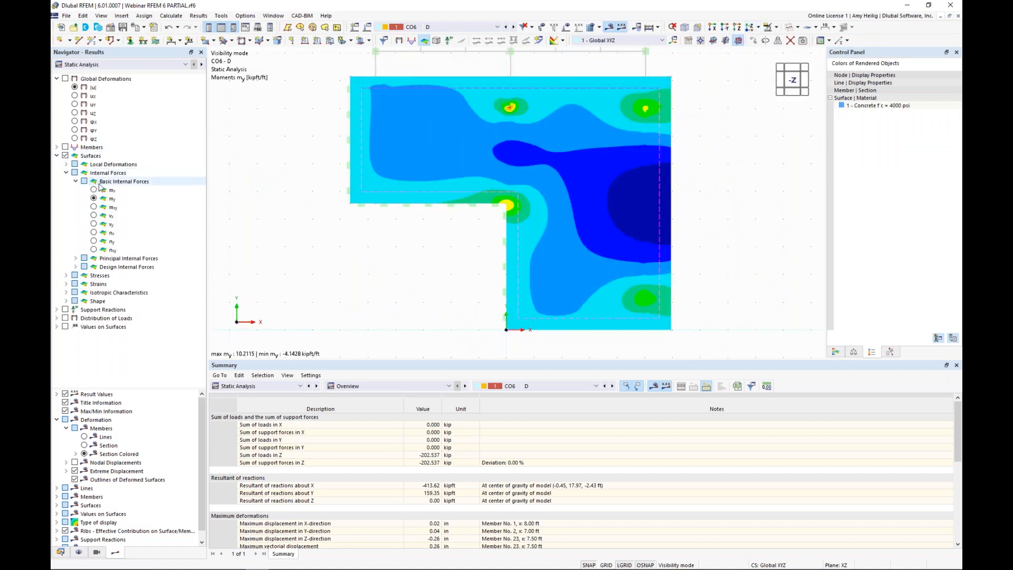
pyautogui.moveTo(484, 361); pyautogui.dragTo(484, 443)
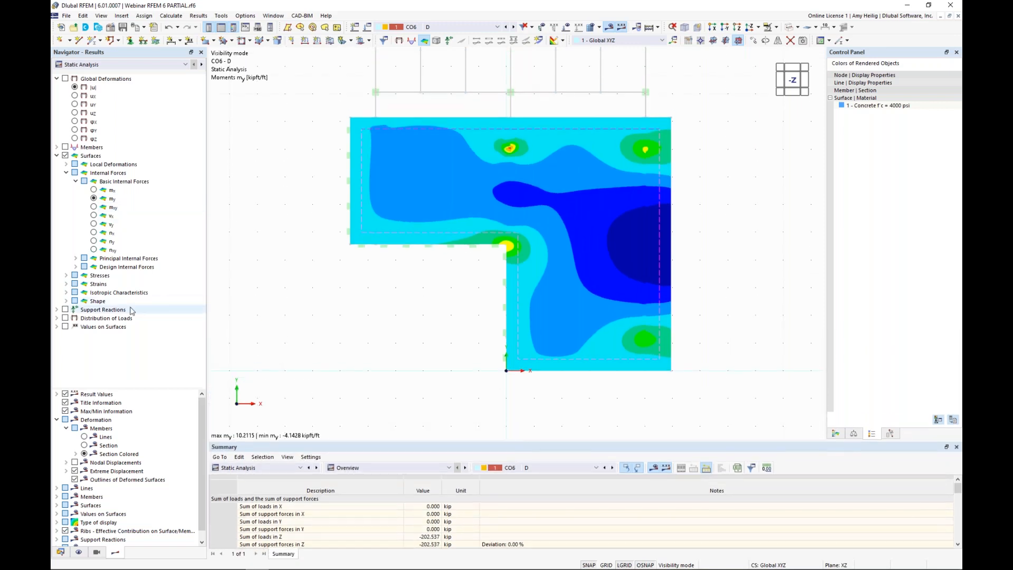
# Step: Display the result values on the slab surfaces and set up a graphic print of the current window only to the printout report
pyautogui.click(65, 327)
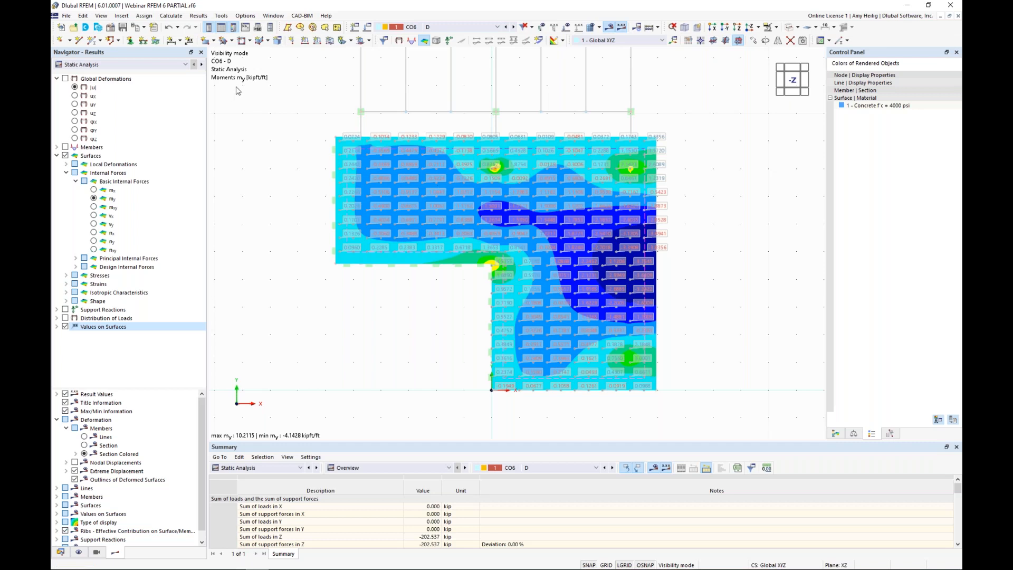
pyautogui.click(143, 27)
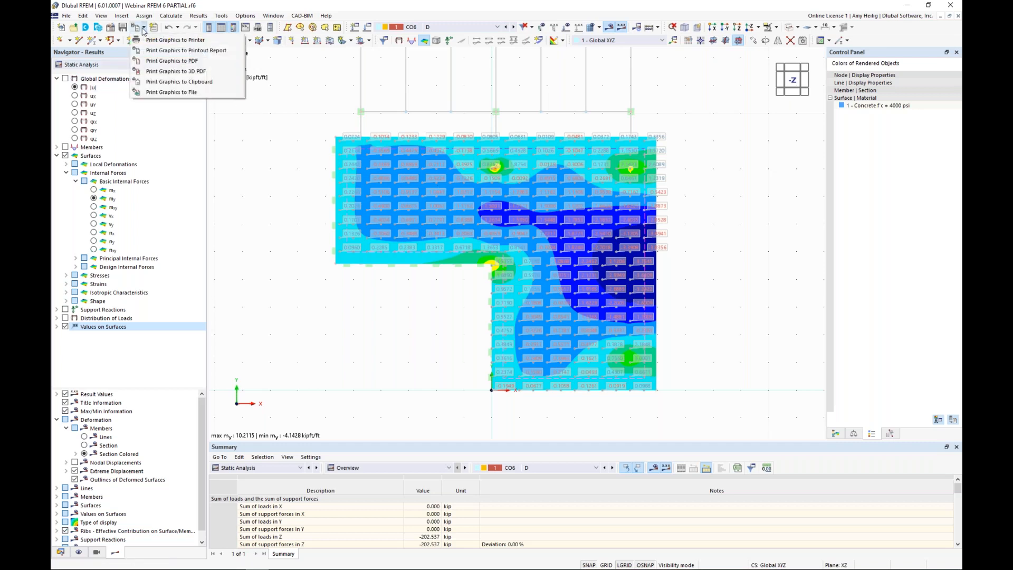
pyautogui.click(162, 54)
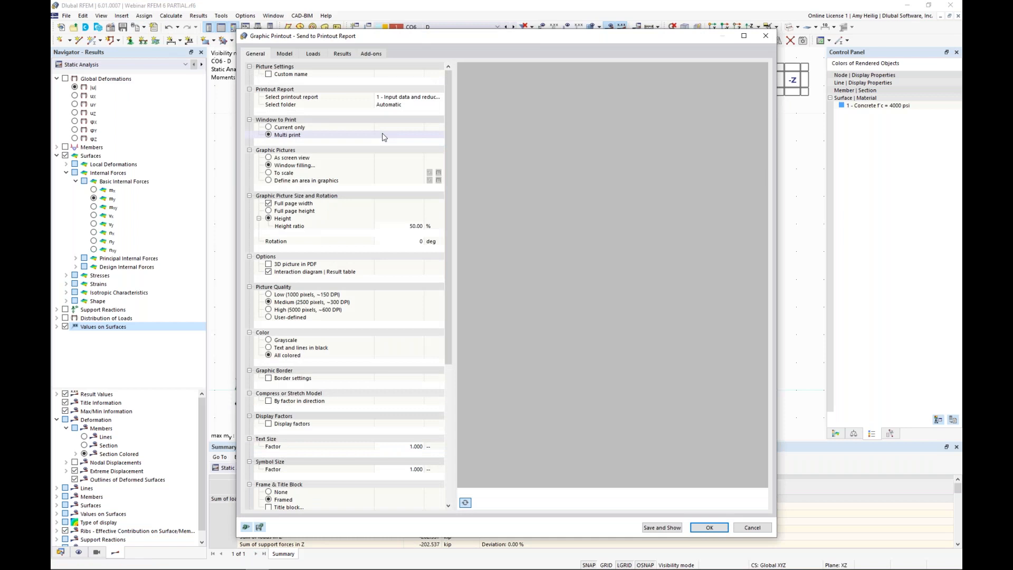
pyautogui.click(268, 129)
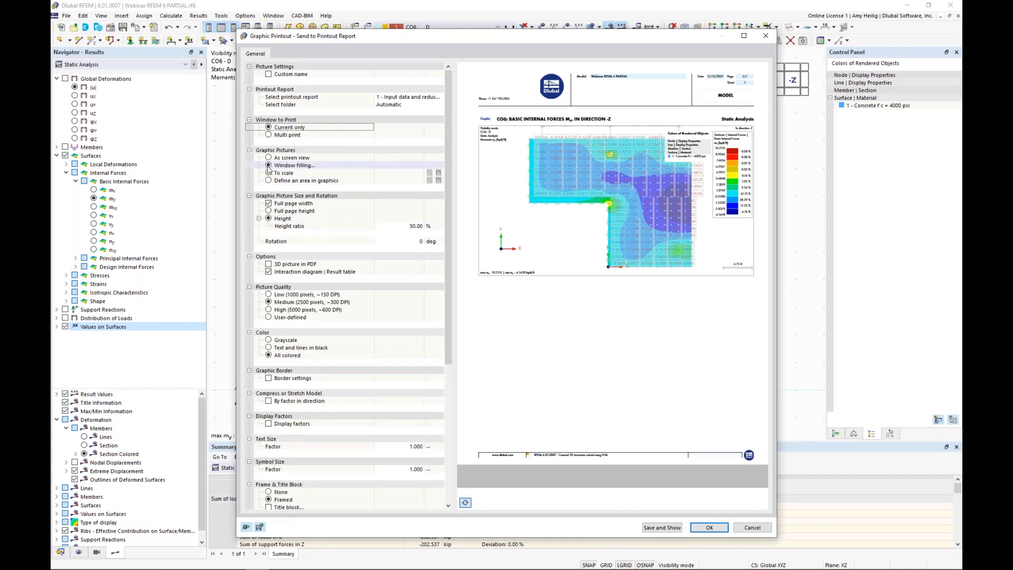
# Step: Set the my picture to full page height at a scale of 1:25 and split it into tiled pictures
pyautogui.click(269, 211)
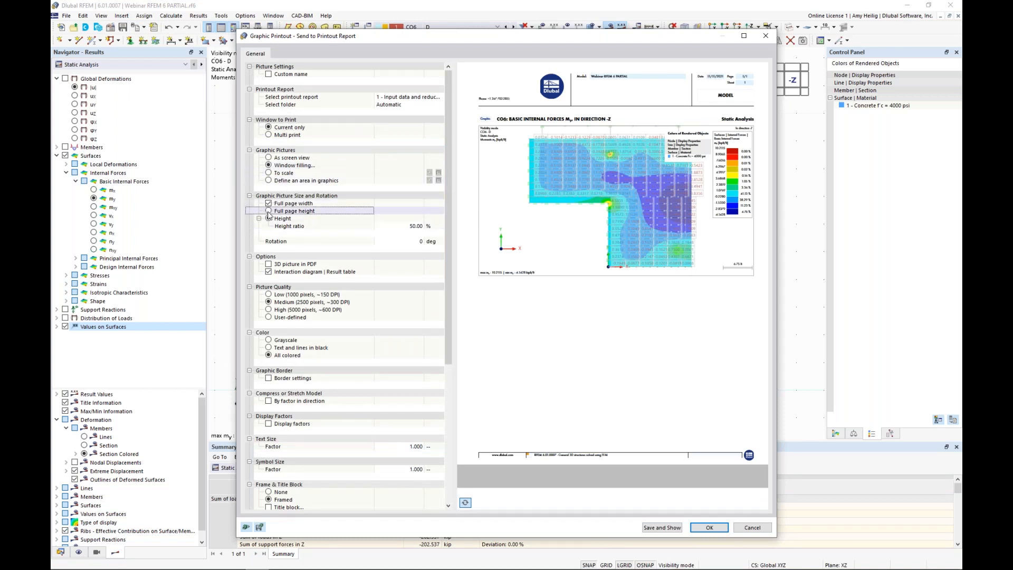
pyautogui.click(269, 211)
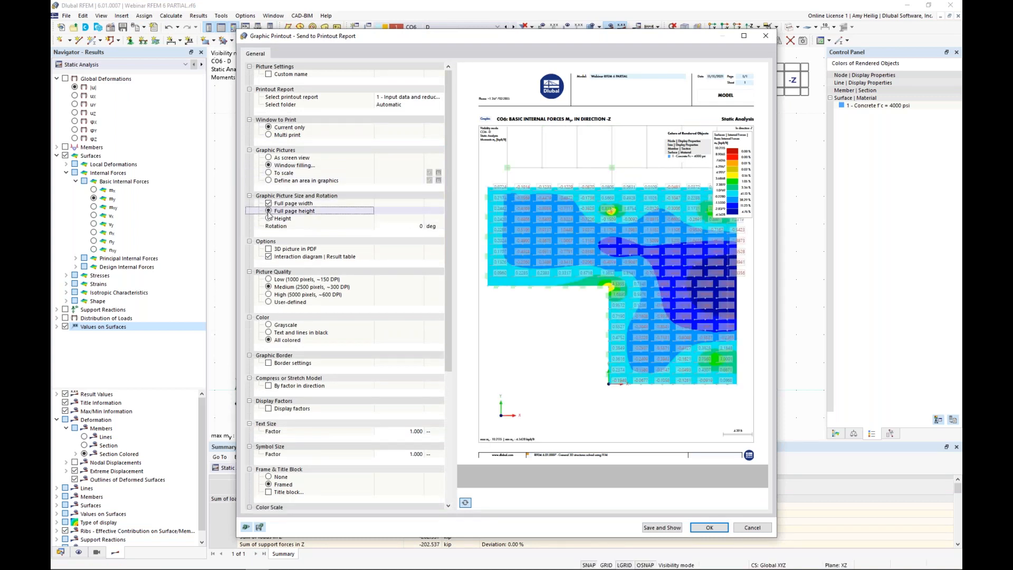
pyautogui.click(270, 174)
pyautogui.click(269, 173)
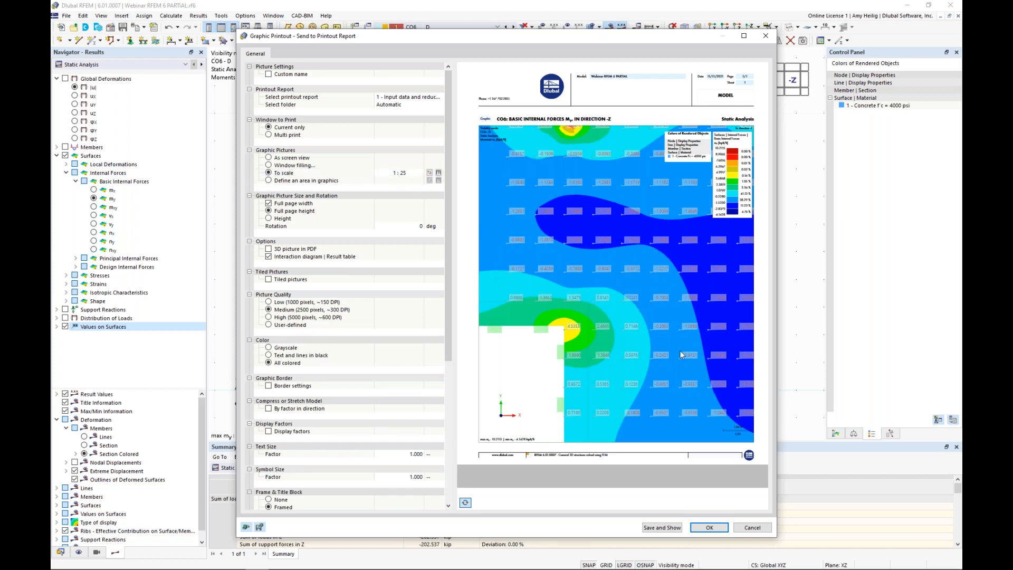
pyautogui.click(269, 280)
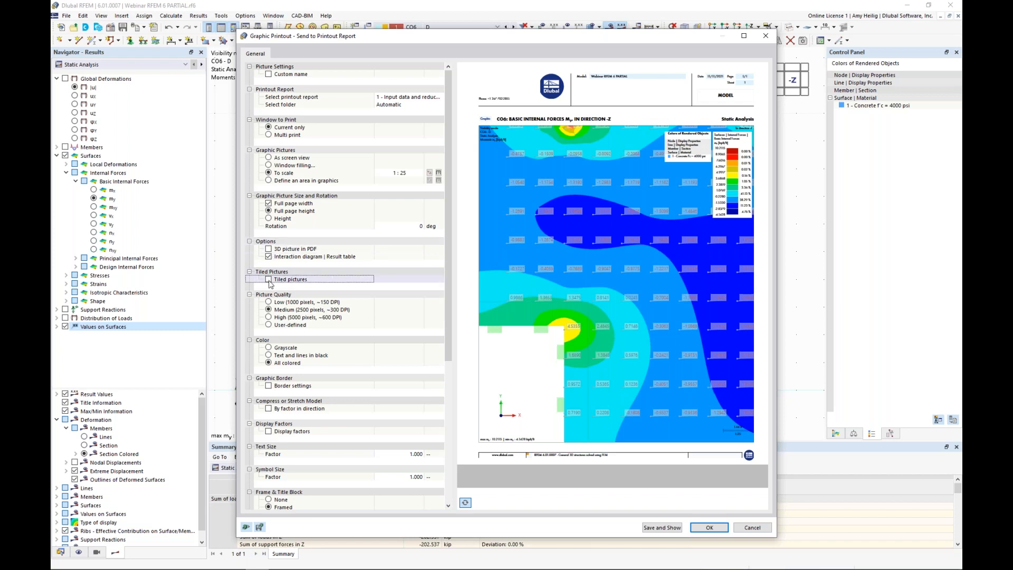
pyautogui.click(269, 281)
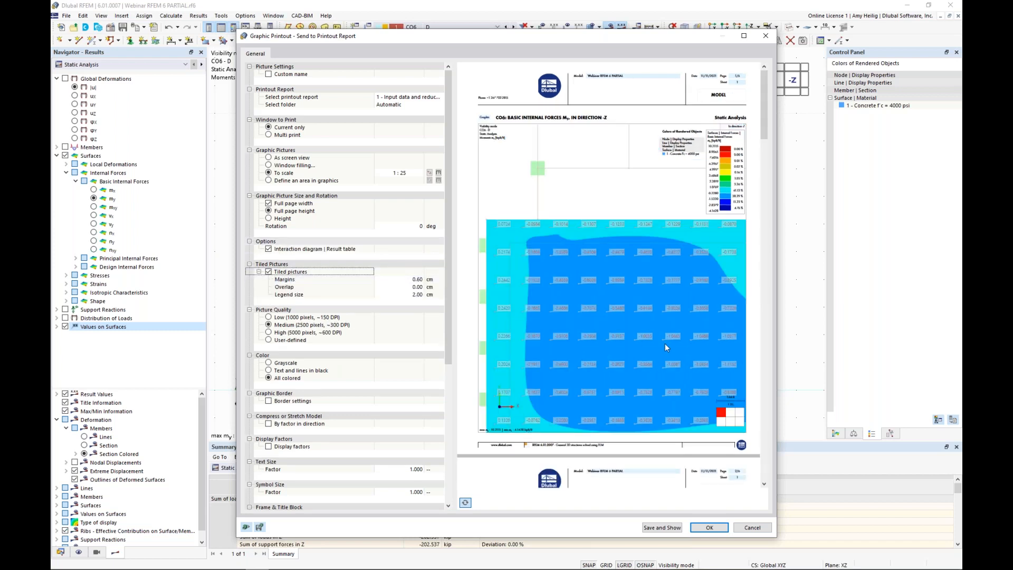
# Step: Check the tiled pages of the slab moments in the preview, and save and show the graphic in the report
pyautogui.scroll(-3, 664, 343)
pyautogui.scroll(-12, 665, 346)
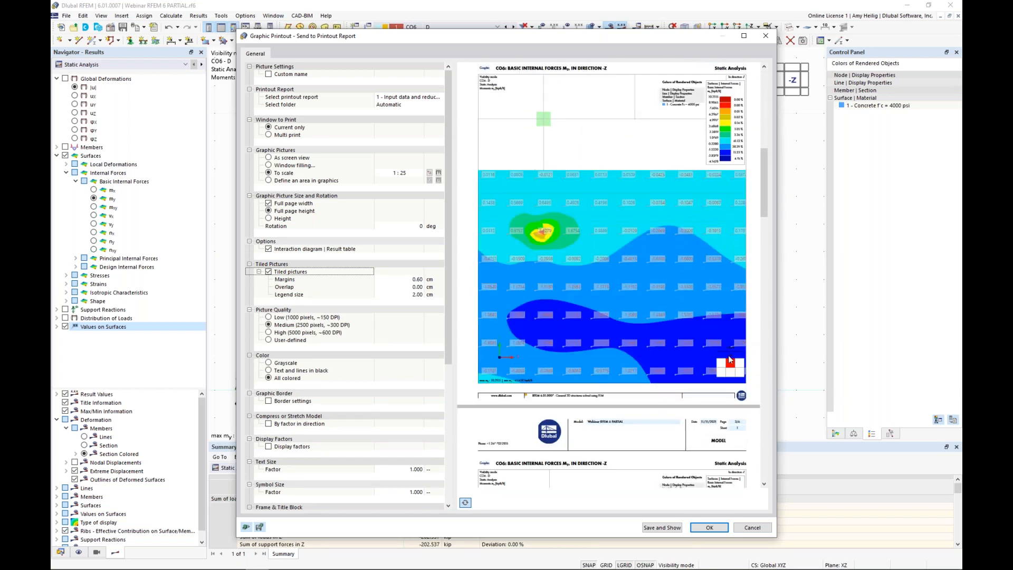
pyautogui.scroll(-8, 665, 340)
pyautogui.scroll(-15, 663, 335)
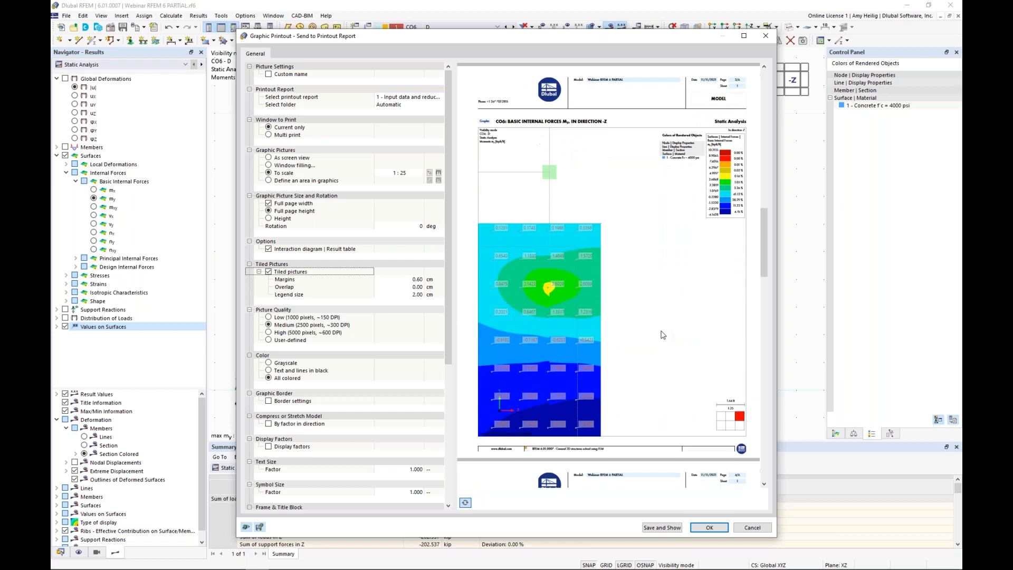
pyautogui.scroll(-15, 663, 335)
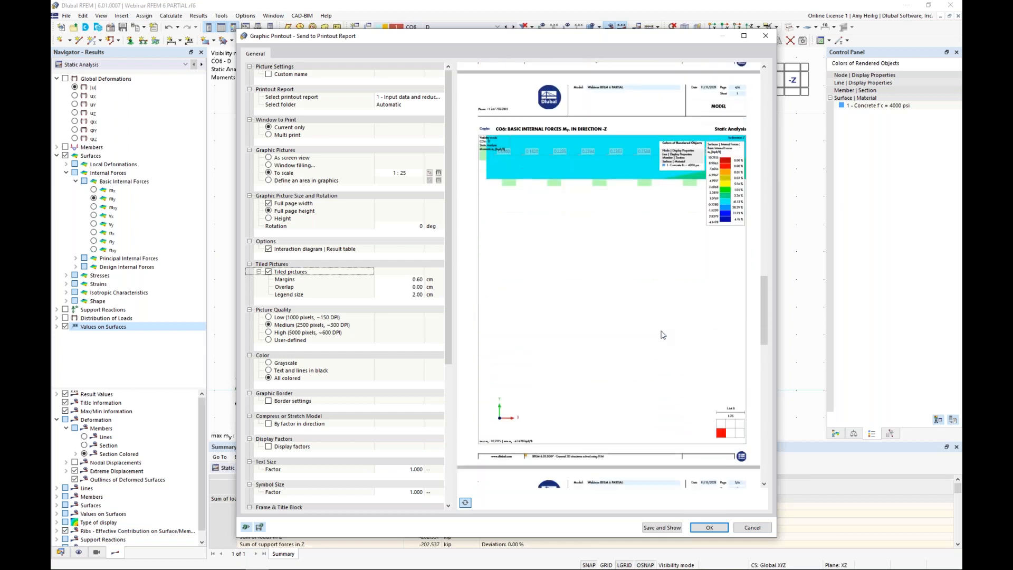
pyautogui.scroll(-1, 661, 334)
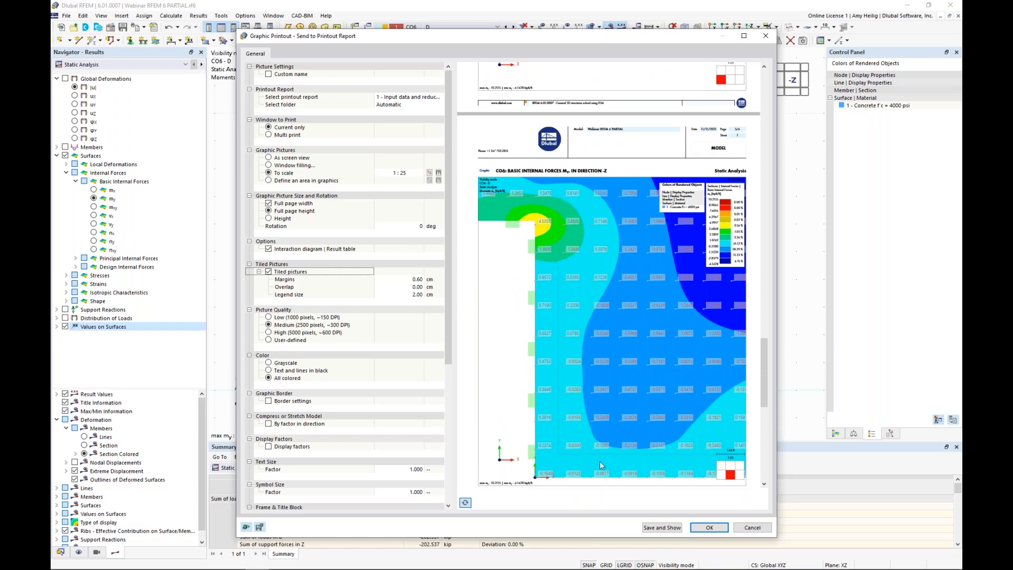
pyautogui.click(654, 527)
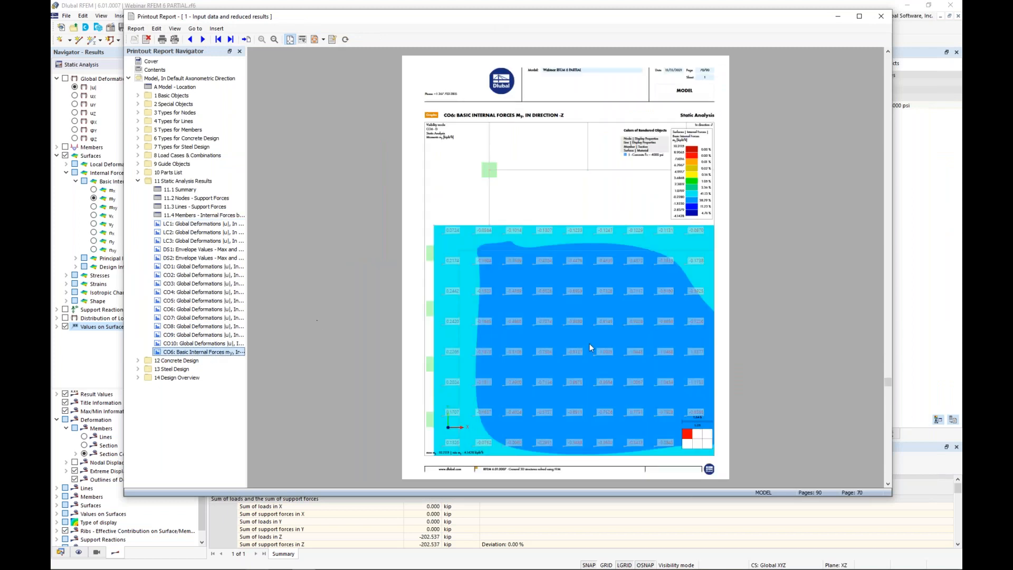
# Step: Examine the tiled CO6 my pictures in the report and collapse chapter 11 Static Analysis Results
pyautogui.scroll(-5, 589, 344)
pyautogui.scroll(3, 591, 347)
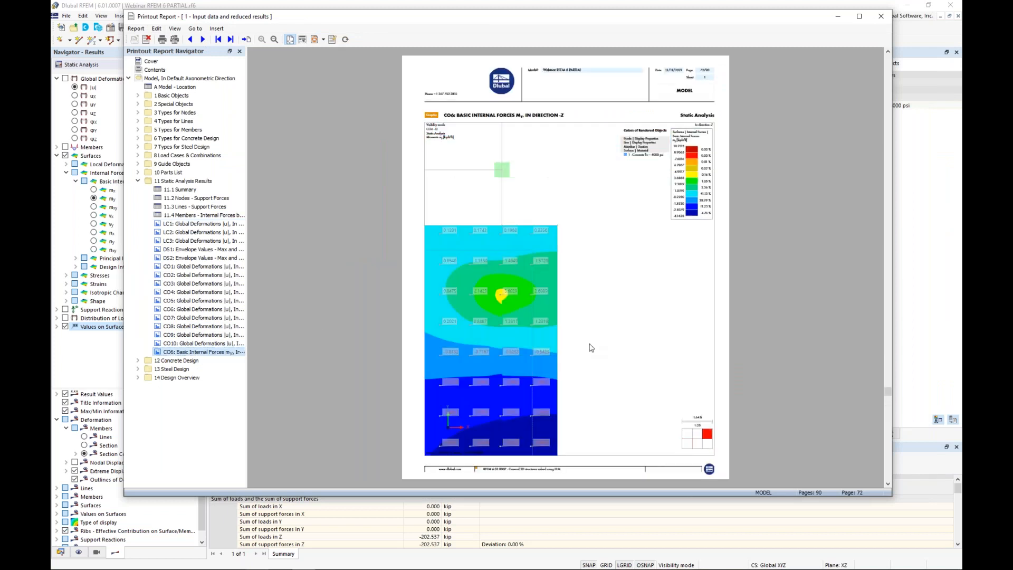
pyautogui.scroll(3, 591, 347)
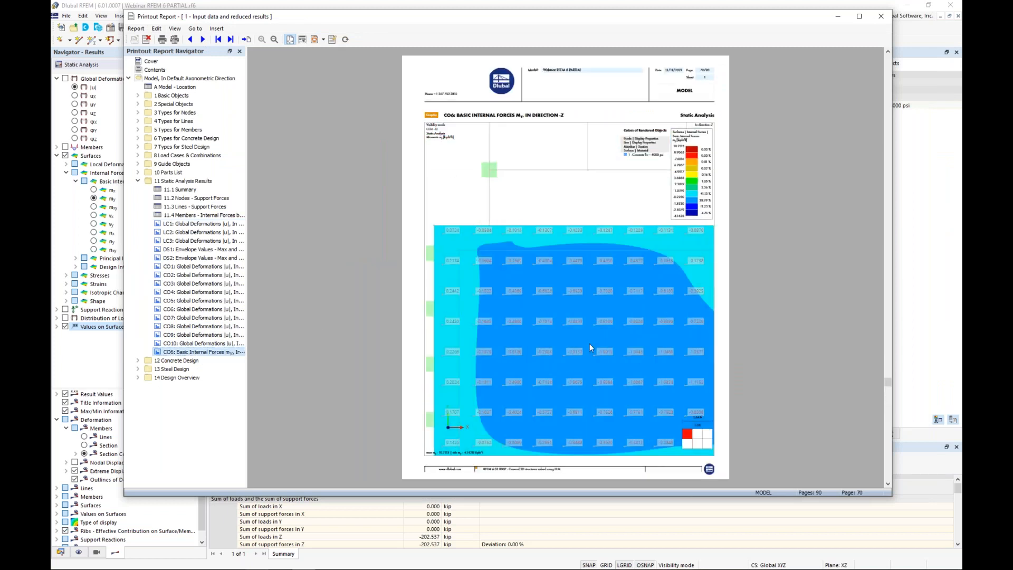
pyautogui.scroll(-2, 590, 347)
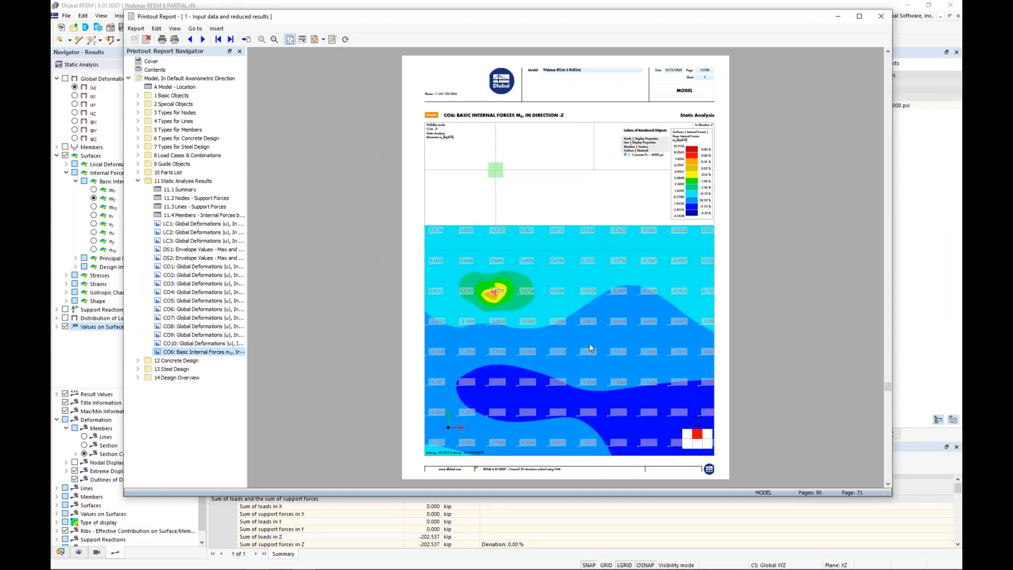
pyautogui.click(138, 181)
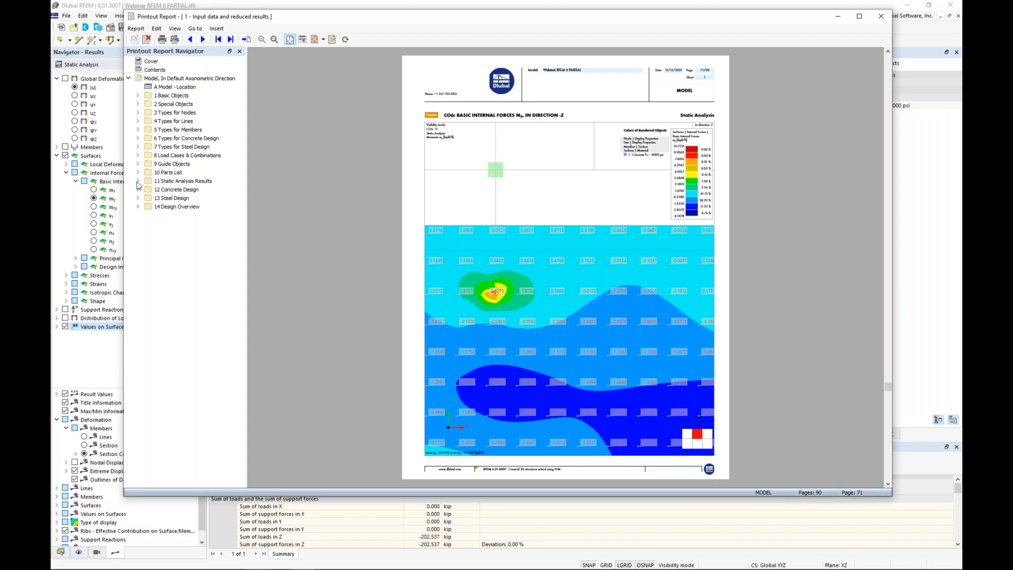
# Step: Insert AISC 360-16.pdf from the 2021-11-11 webinar folder as PDF content below the 13 Steel Design item
pyautogui.rightClick(169, 199)
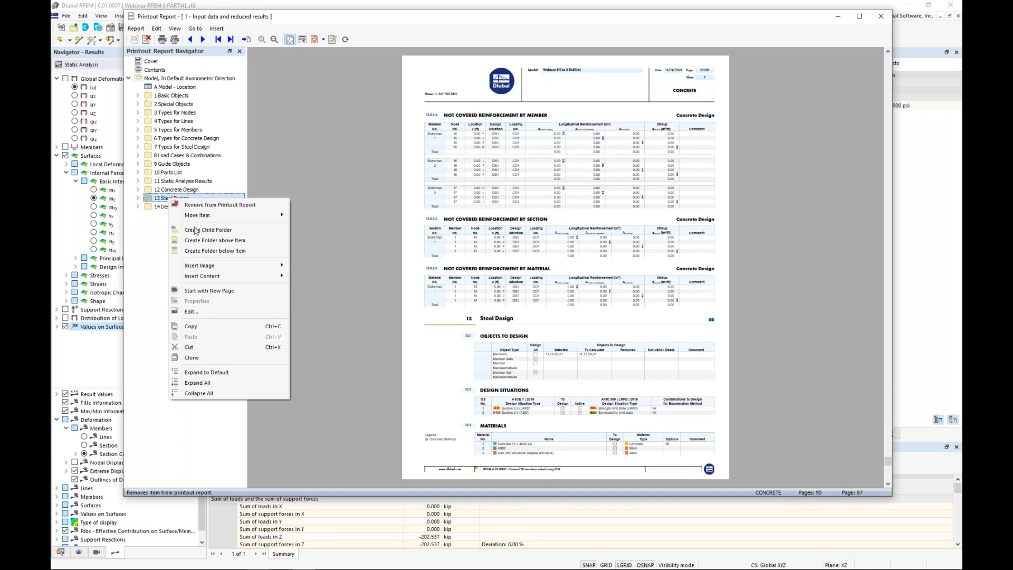
pyautogui.moveTo(198, 266)
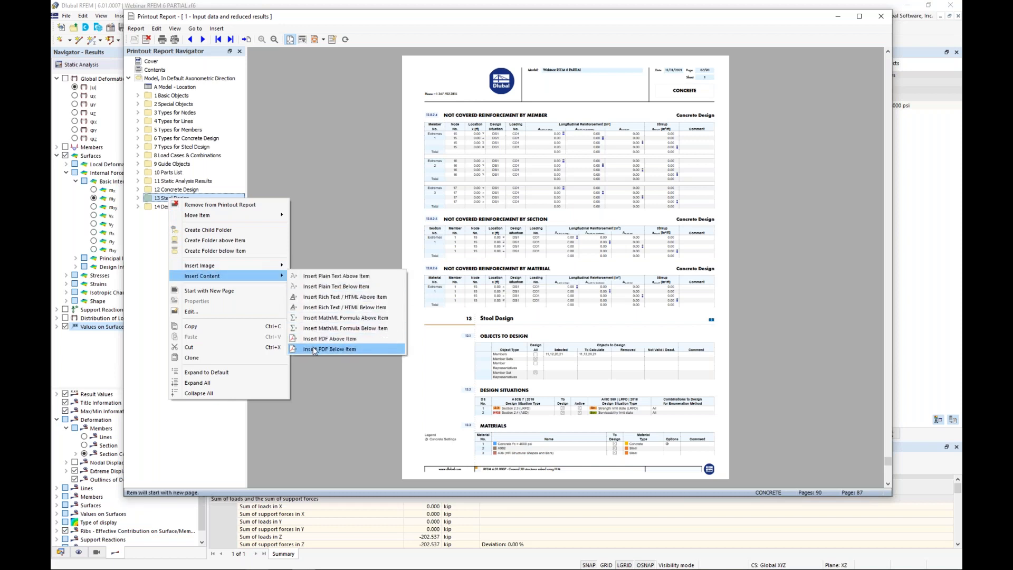
pyautogui.click(314, 349)
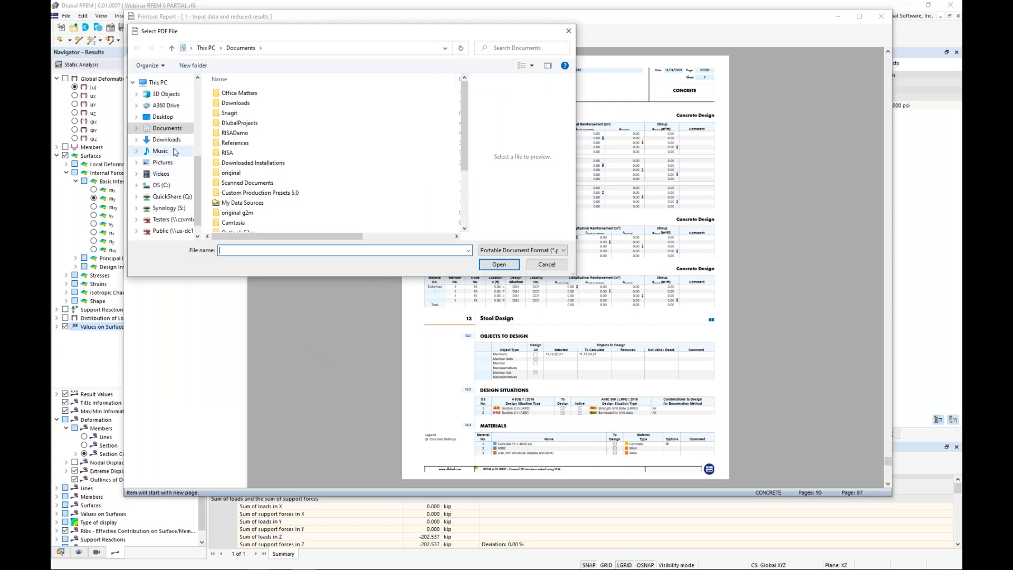
pyautogui.scroll(3, 167, 158)
pyautogui.click(173, 113)
pyautogui.click(245, 102)
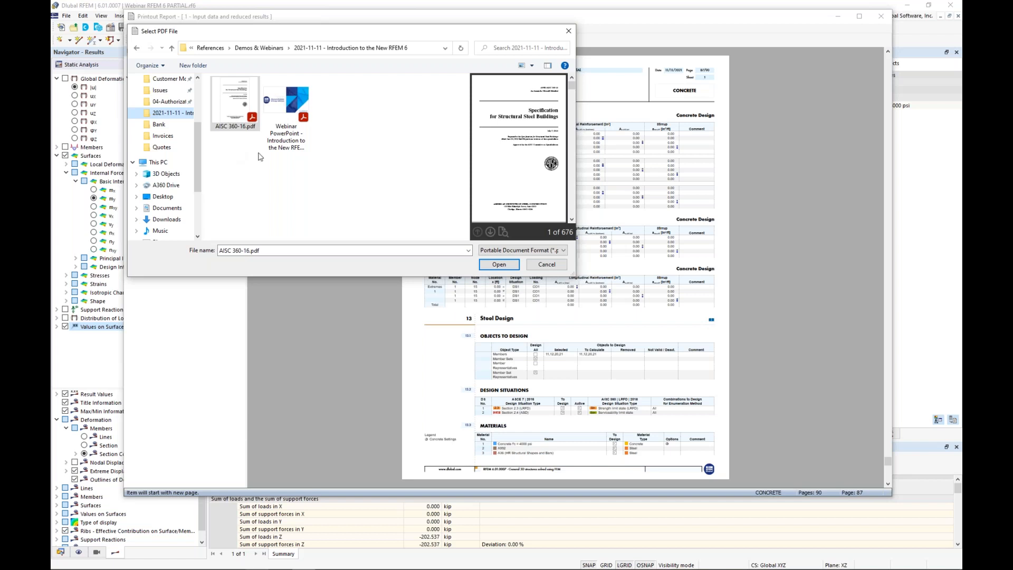
pyautogui.click(493, 264)
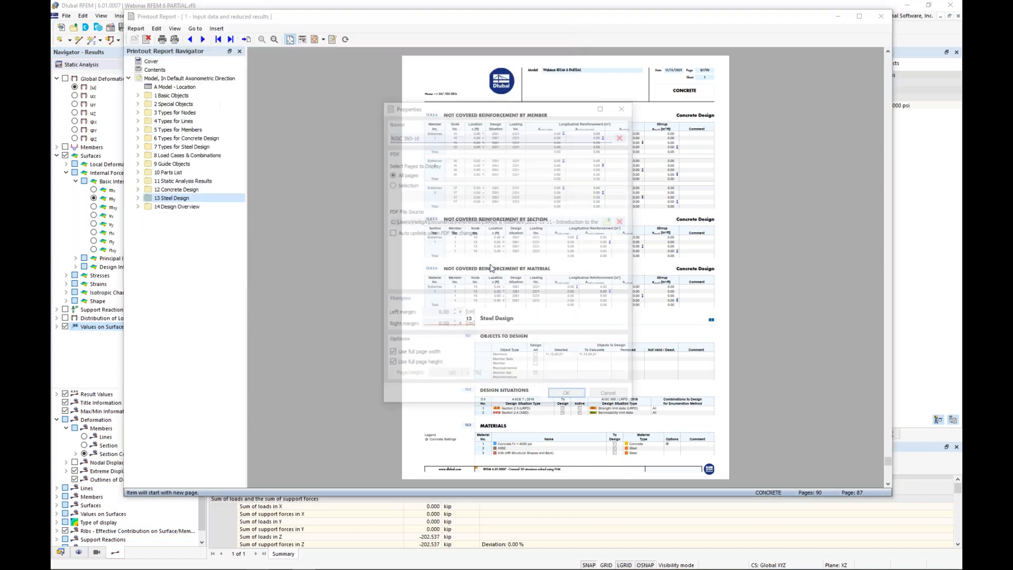
# Step: Limit the inserted AISC 360-16 PDF to pages 102-103 and accept its properties
pyautogui.click(391, 184)
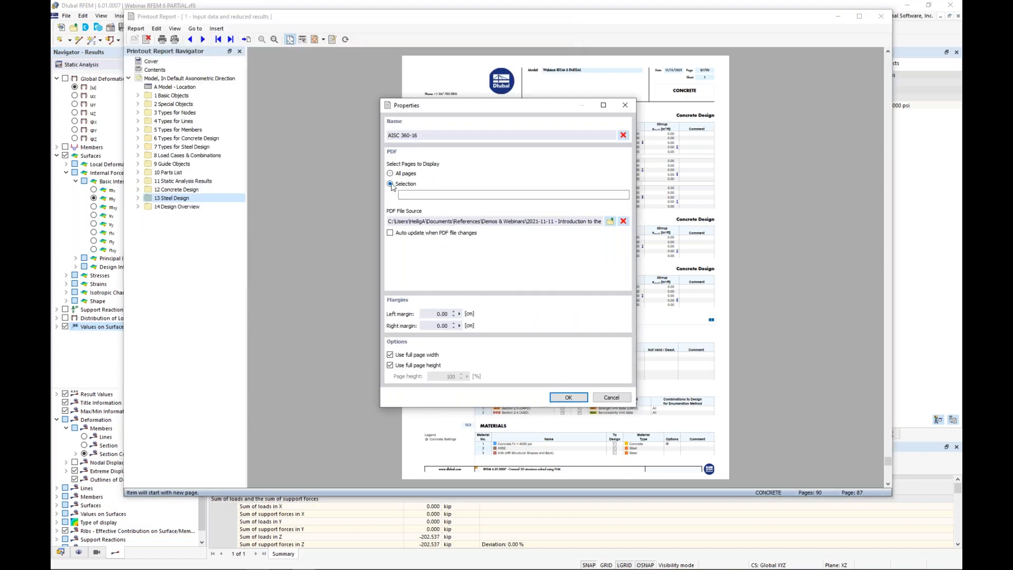
pyautogui.click(419, 195)
pyautogui.write('102-103')
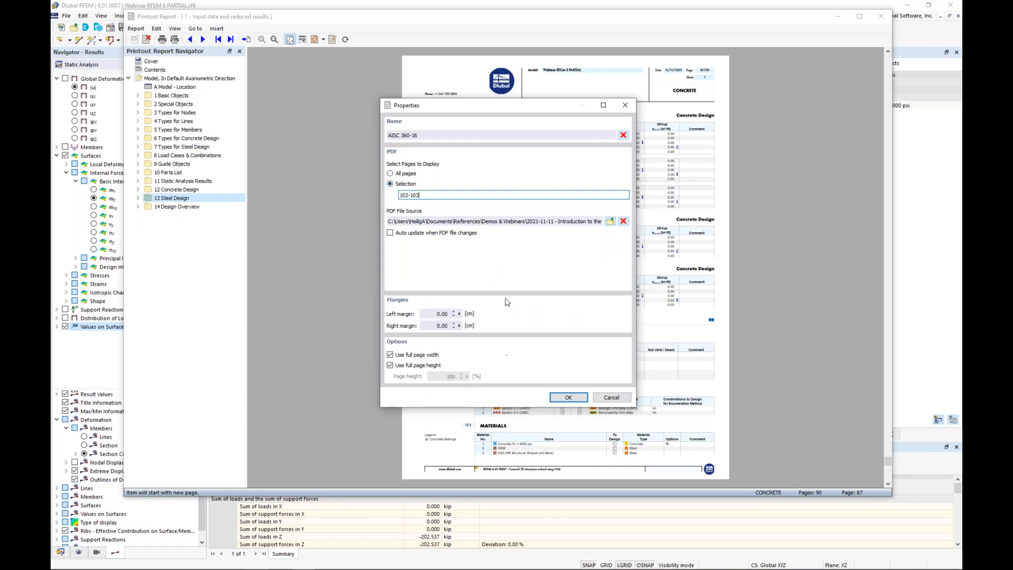
pyautogui.click(560, 397)
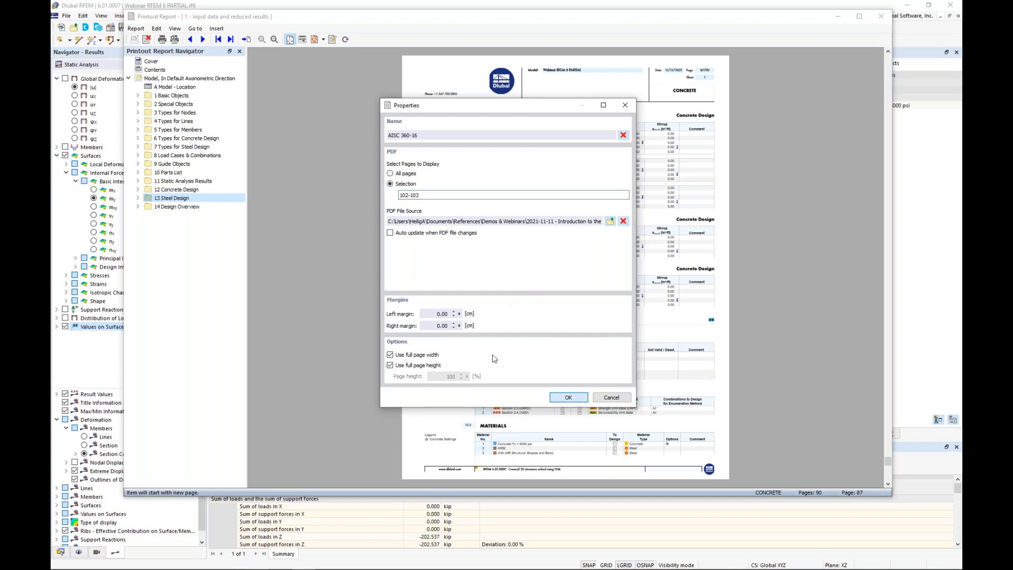
# Step: Expand chapter 13 Steel Design and examine the inserted AISC 360-16 pages and the steel design tables that follow
pyautogui.click(138, 198)
pyautogui.click(178, 207)
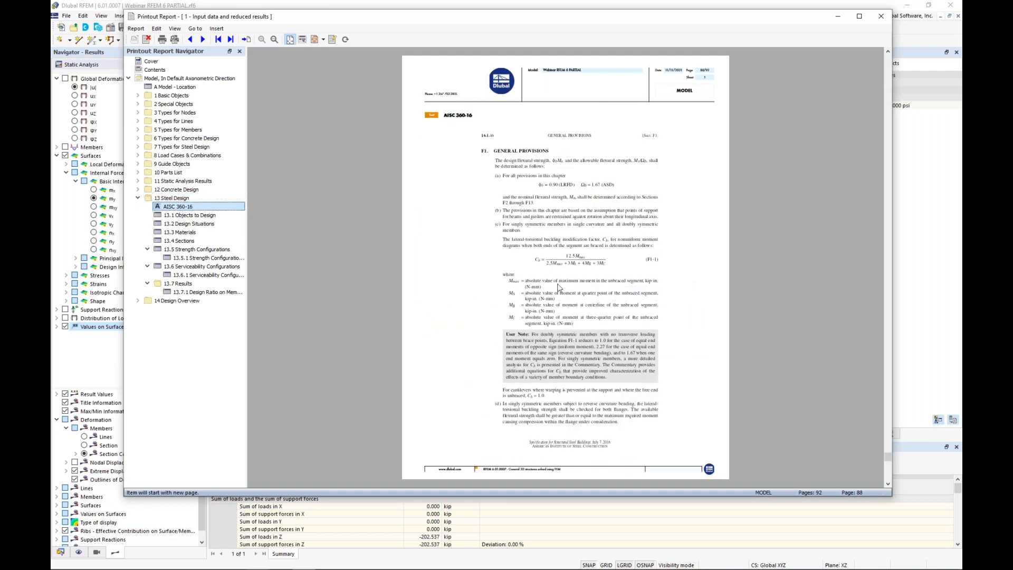
pyautogui.scroll(-1, 559, 287)
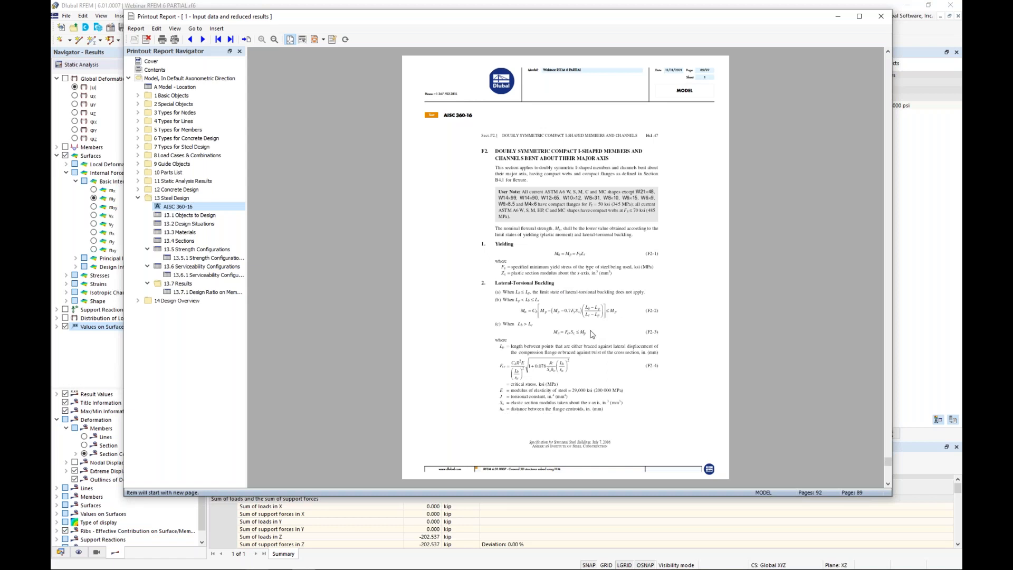
pyautogui.scroll(1, 592, 335)
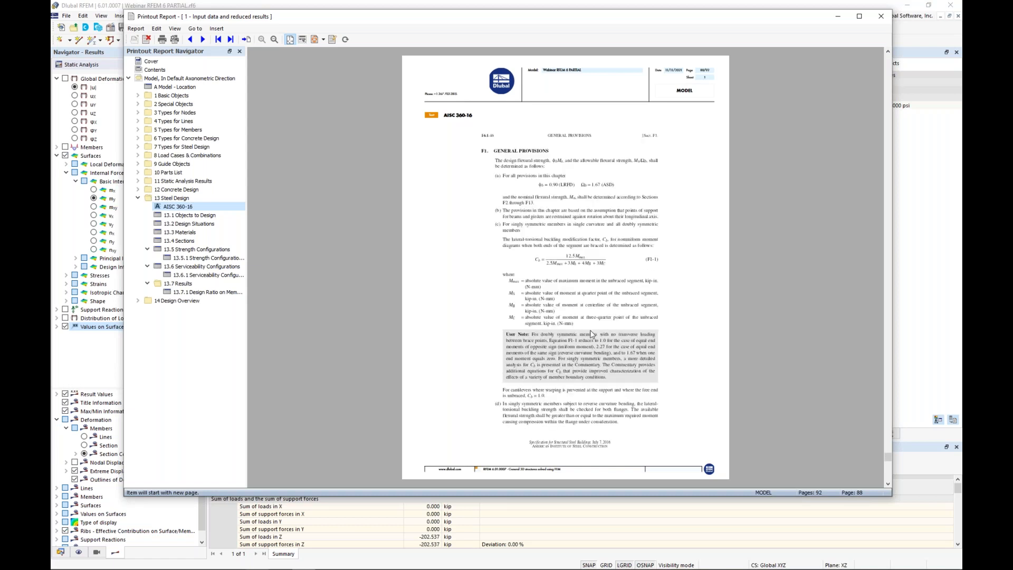
pyautogui.scroll(-1, 592, 334)
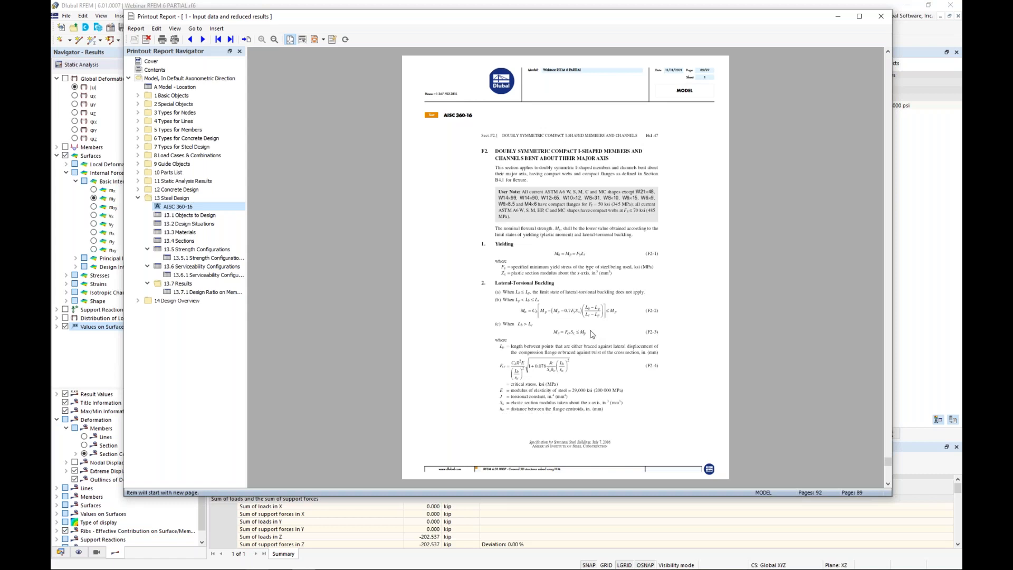
pyautogui.scroll(-1, 592, 335)
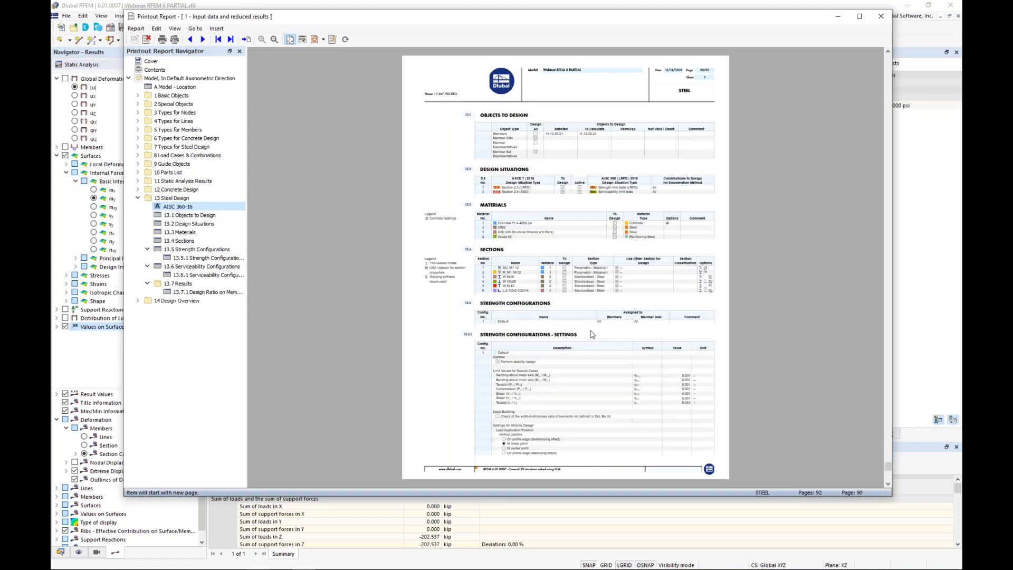
pyautogui.scroll(-1, 591, 335)
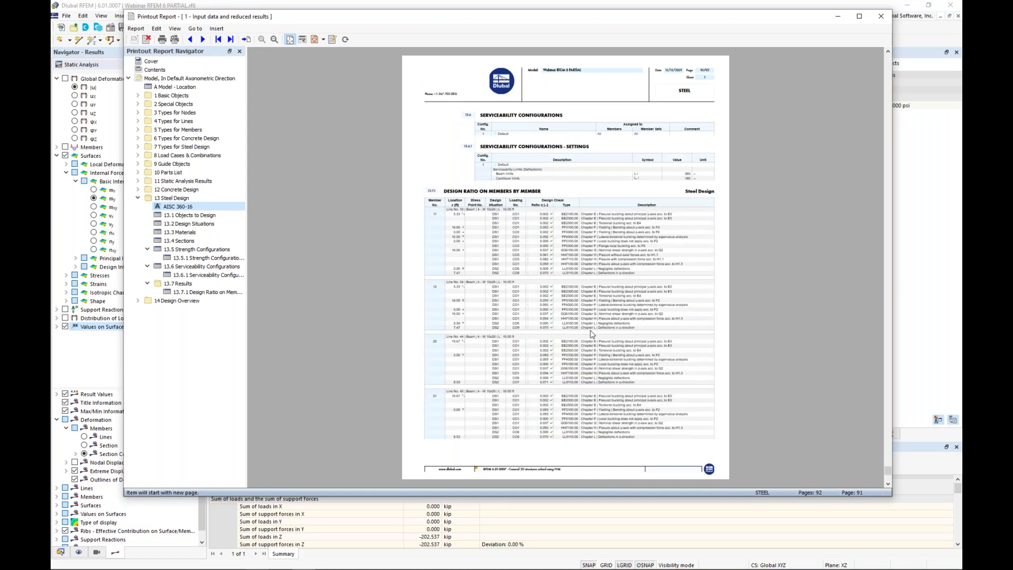
pyautogui.scroll(2, 592, 334)
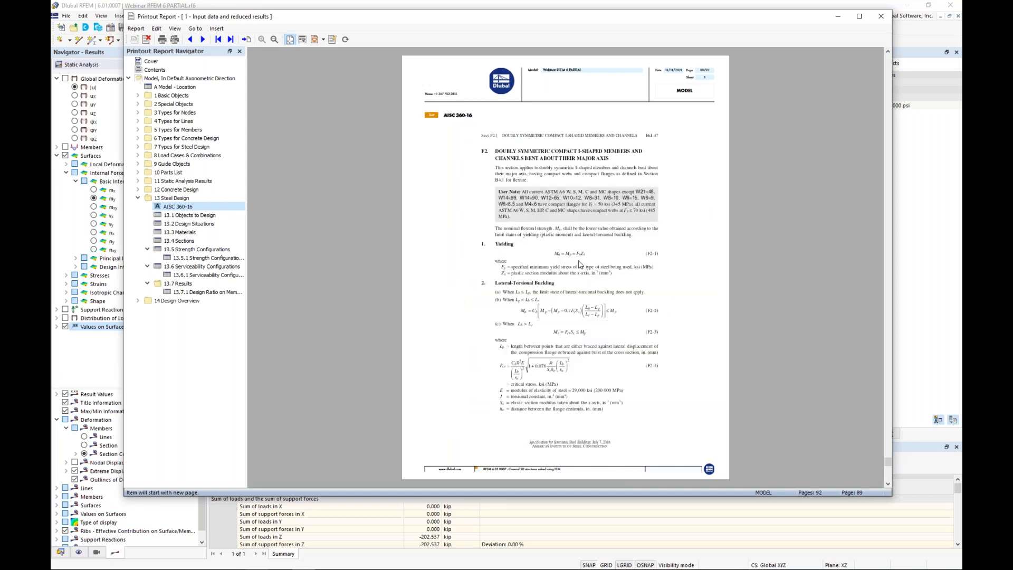
# Step: Collapse the Steel Design chapter and move it above Concrete Design in the report order
pyautogui.click(138, 198)
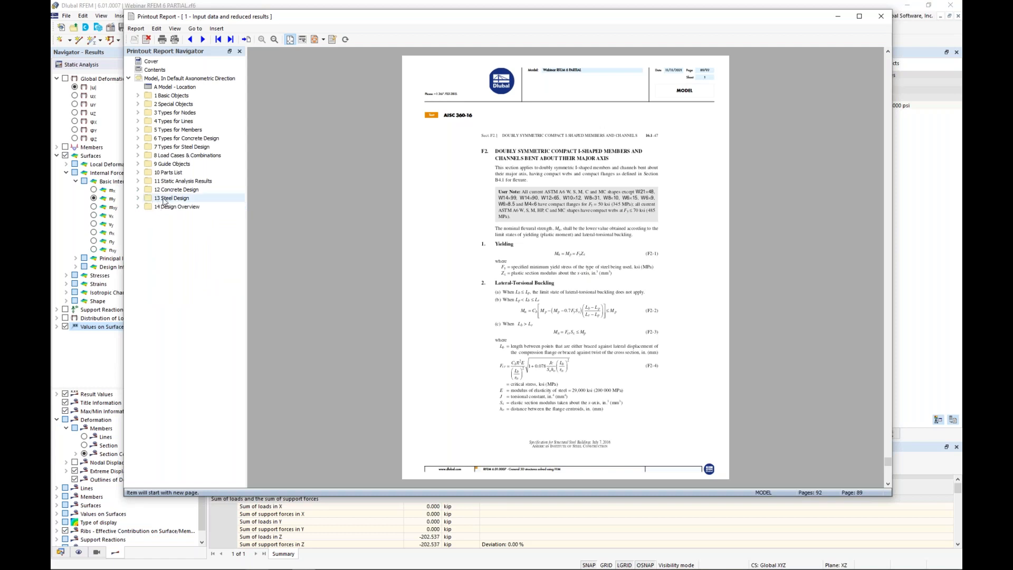
pyautogui.moveTo(163, 200)
pyautogui.mouseDown()
pyautogui.moveTo(179, 182)
pyautogui.moveTo(175, 192)
pyautogui.mouseUp()
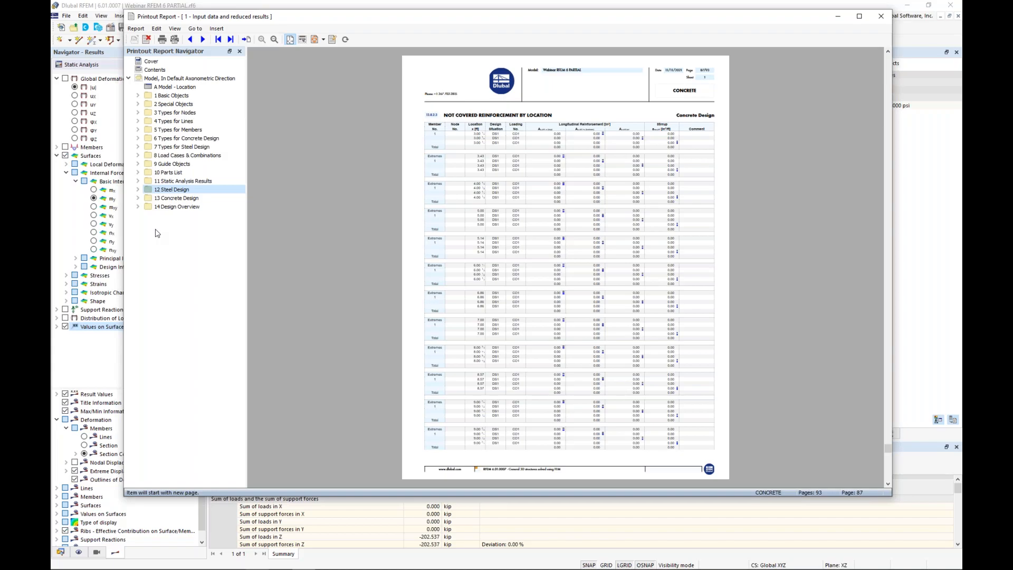
# Step: Switch to the PowerPoint slide show with the Dlubal Software Information slide
pyautogui.press('super+Tab')
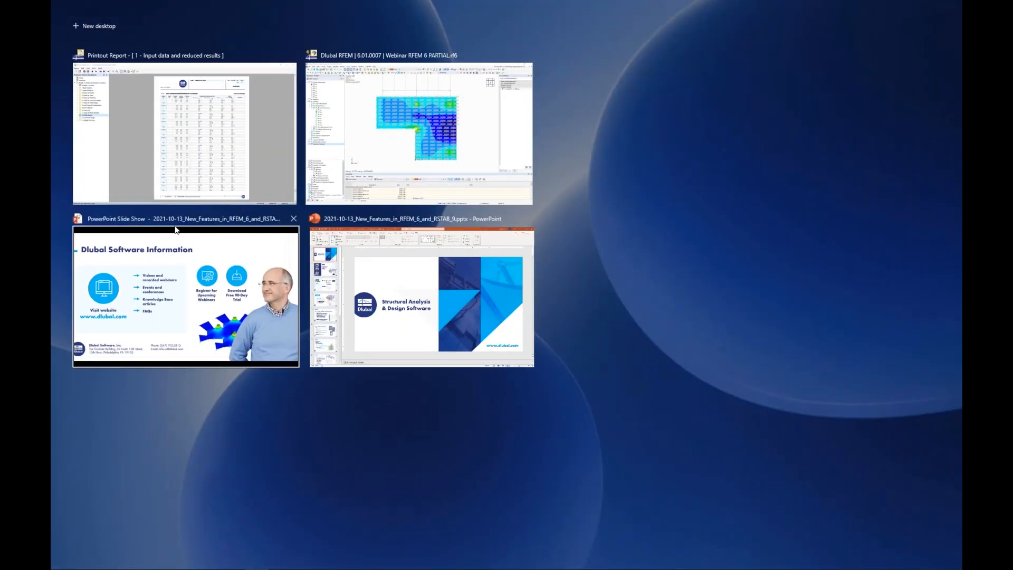
pyautogui.click(175, 229)
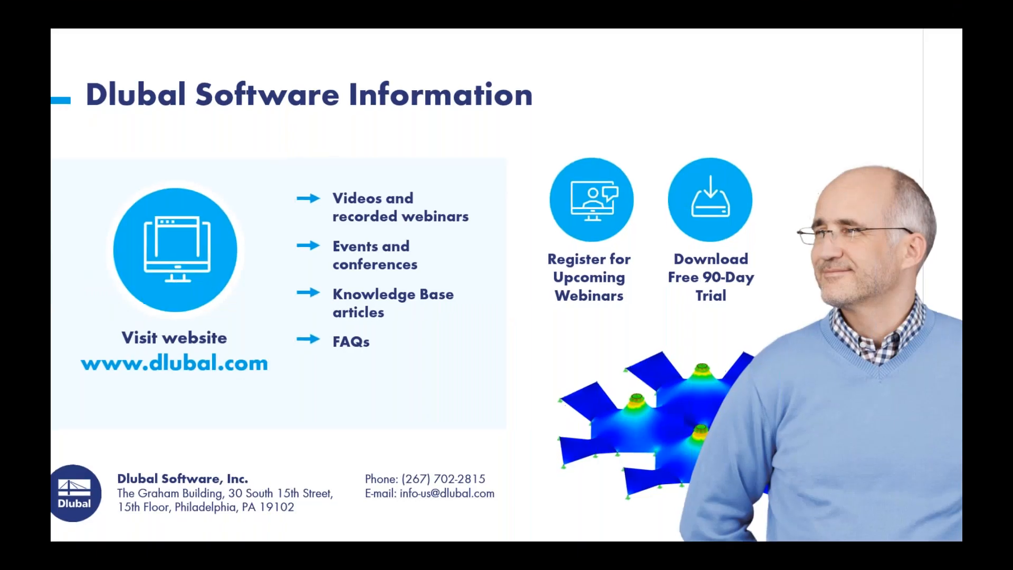